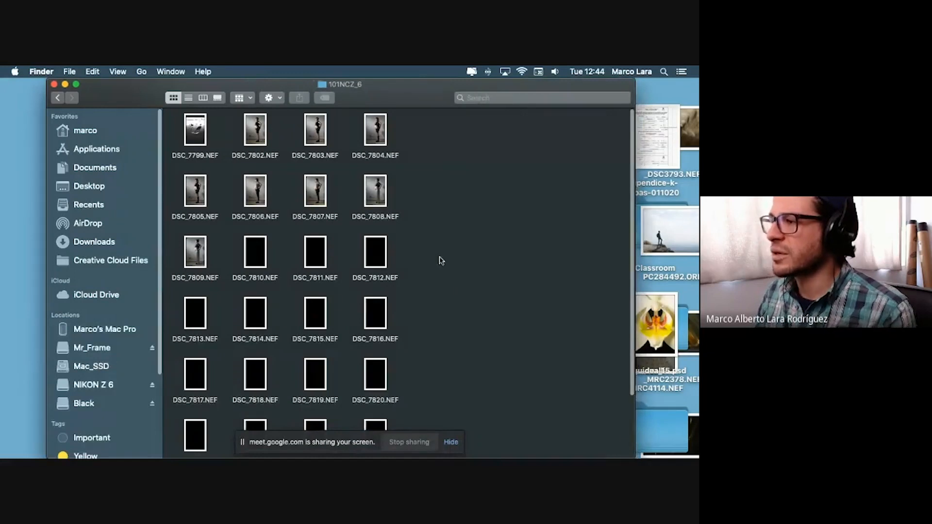
Delete the black frames DSC_7810.NEF to DSC_7824.NEF and the NC_FLLST.DAT file from the 101NCZ_6 folder
left_click_drag(444, 244, 264, 257)
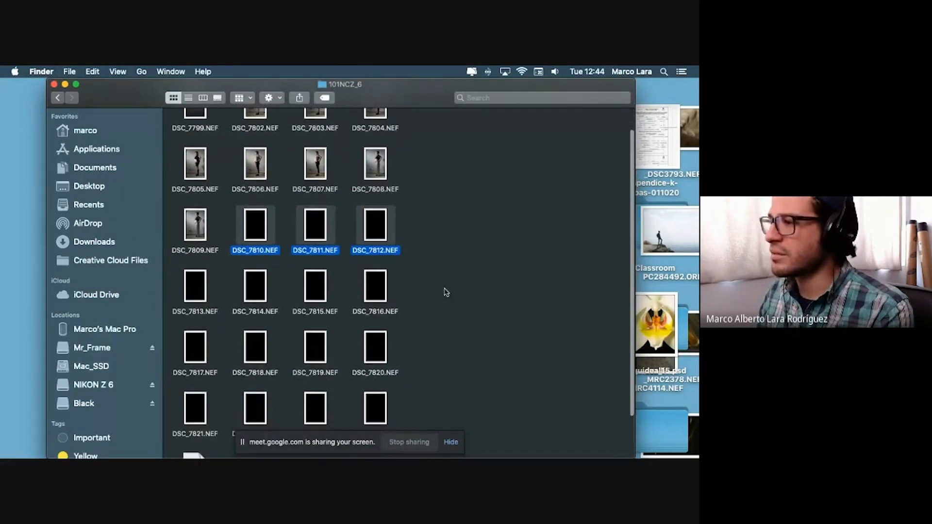
left_click_drag(442, 289, 174, 444)
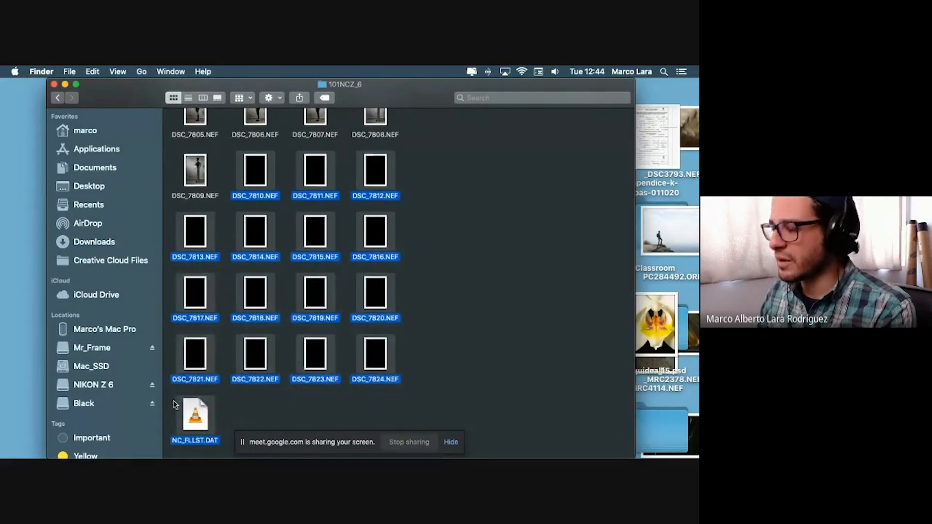
key("super+BackSpace")
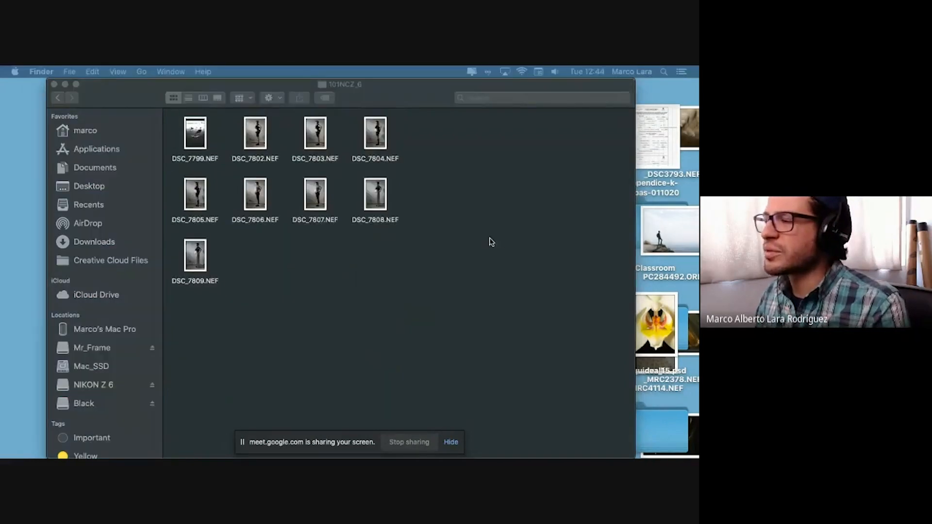
left_click(257, 140)
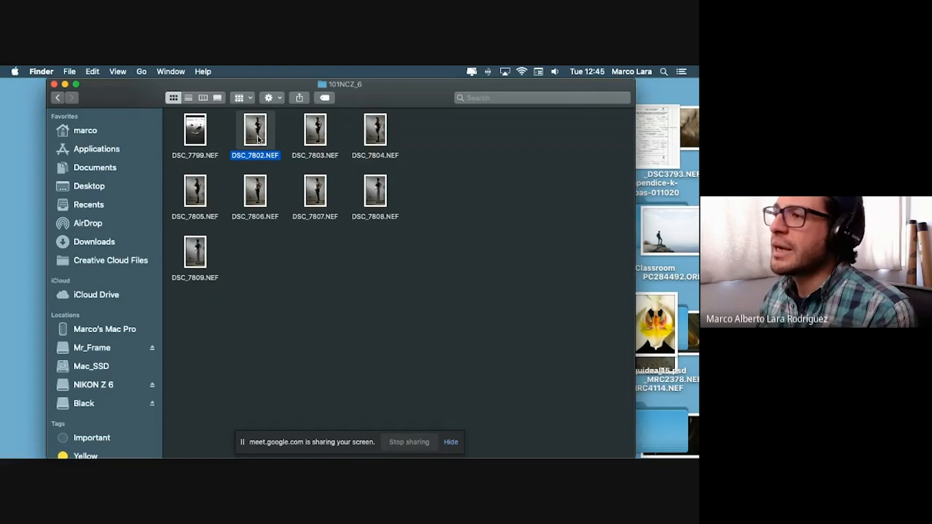
left_click(309, 301)
left_click(260, 136)
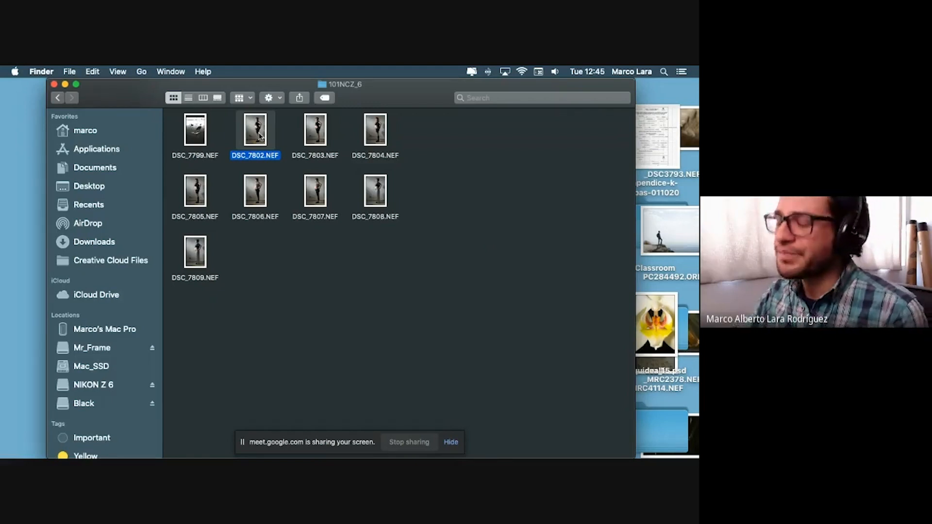
Close the 101NCZ_6 folder window and switch to Adobe DNG Converter from the Image app group
left_click(54, 85)
key("F4")
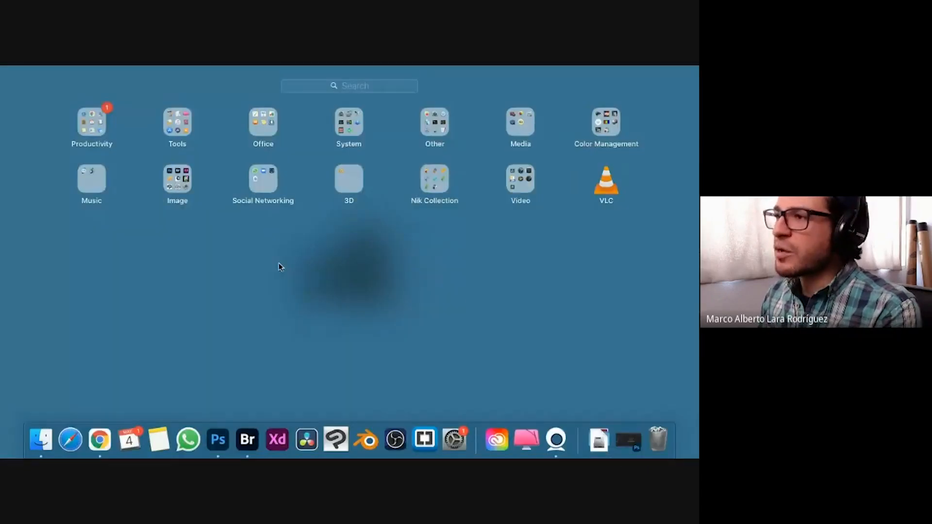
left_click(178, 180)
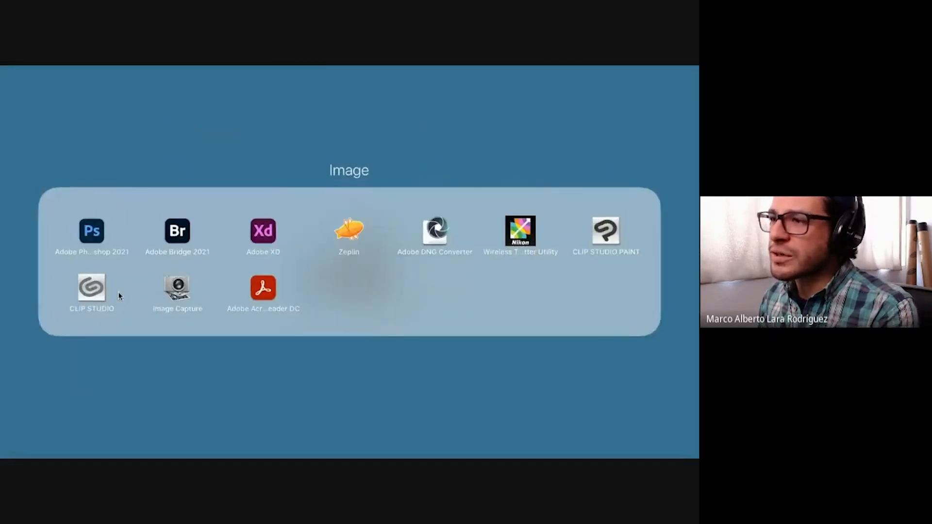
left_click(451, 234)
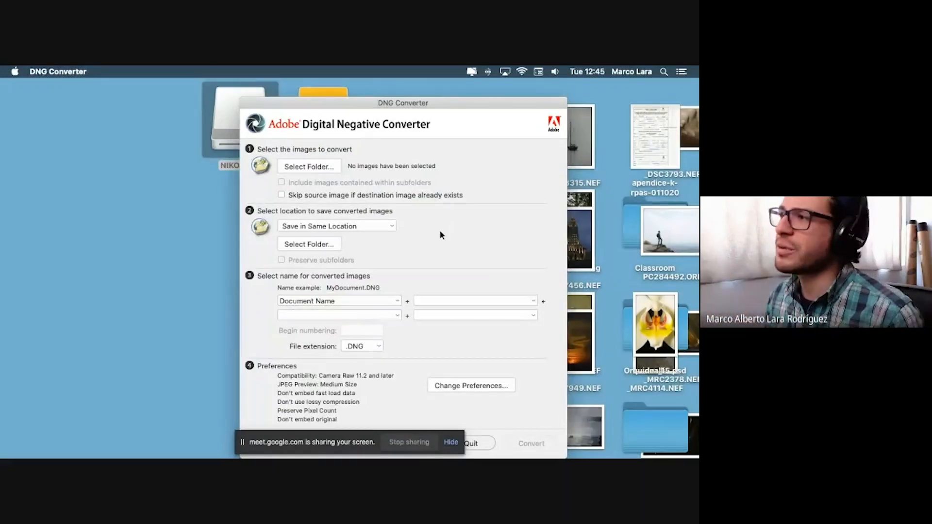
Move the converter window to the screen's upper-left corner and set the converted images' file extension to lowercase .dng
left_click_drag(375, 105, 208, 69)
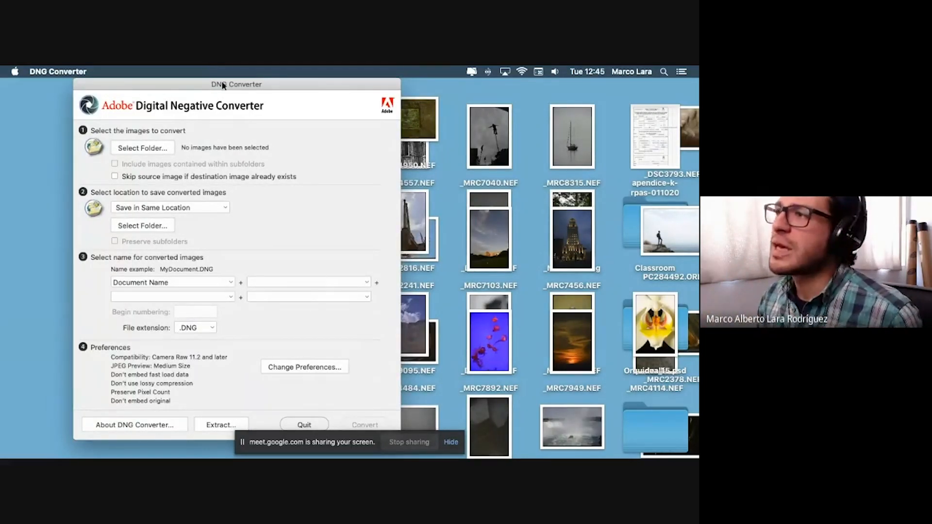
left_click_drag(228, 85, 215, 85)
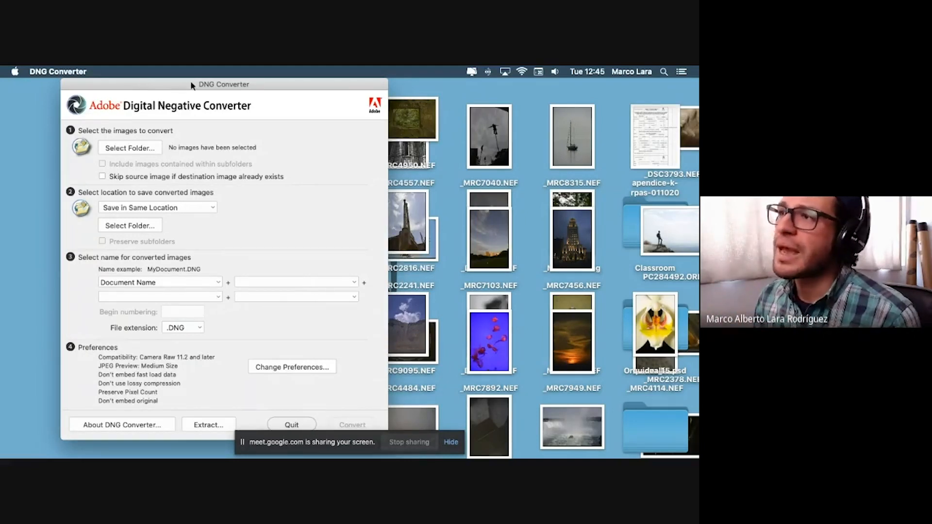
left_click_drag(141, 80, 132, 70)
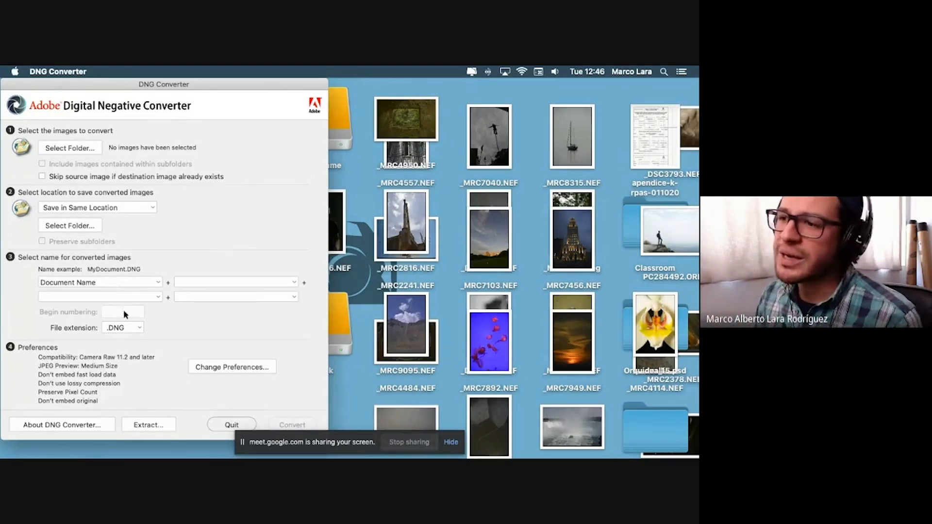
left_click(124, 328)
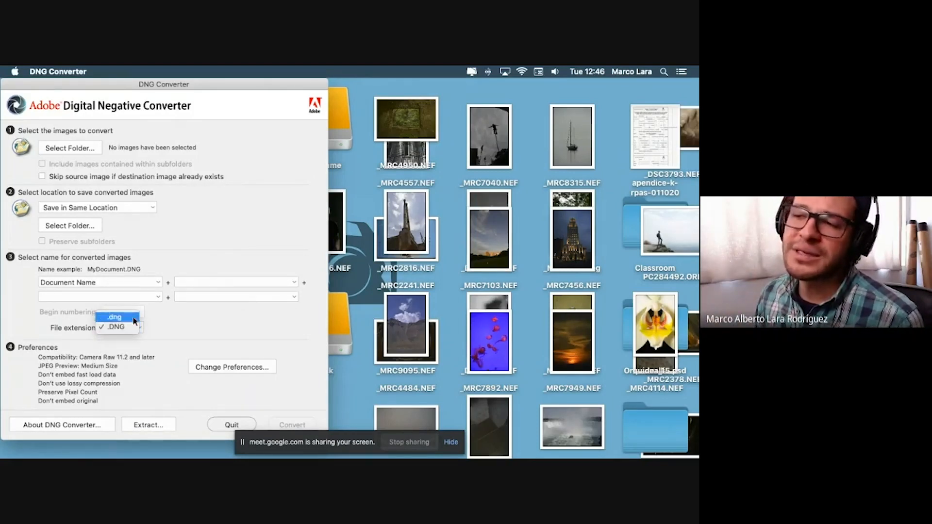
left_click(116, 317)
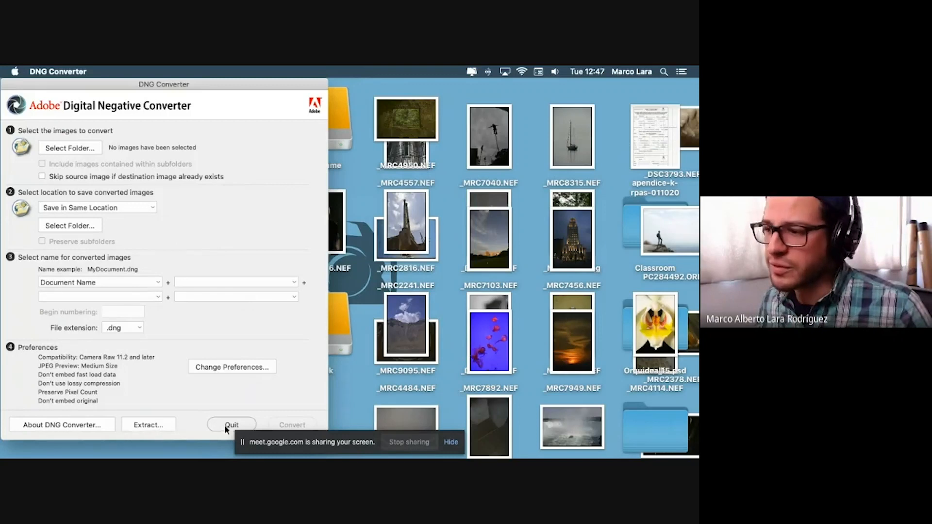
Quit Adobe DNG Converter and eject the NIKON Z 6 volume from the desktop
left_click(80, 71)
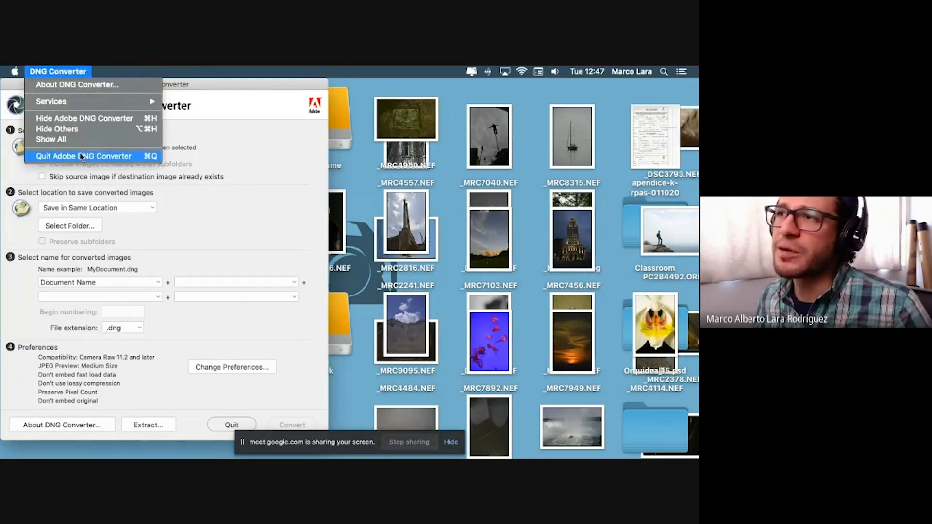
left_click(81, 156)
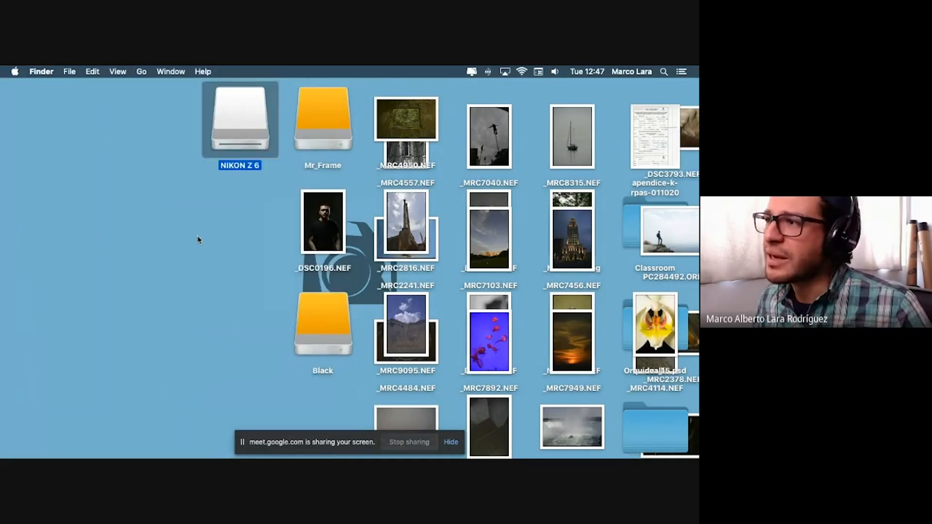
left_click(252, 109)
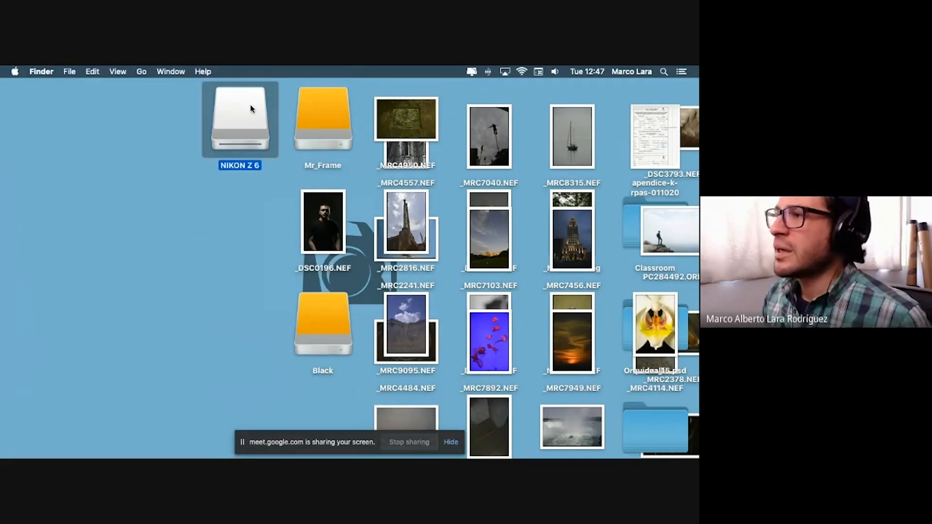
right_click(252, 109)
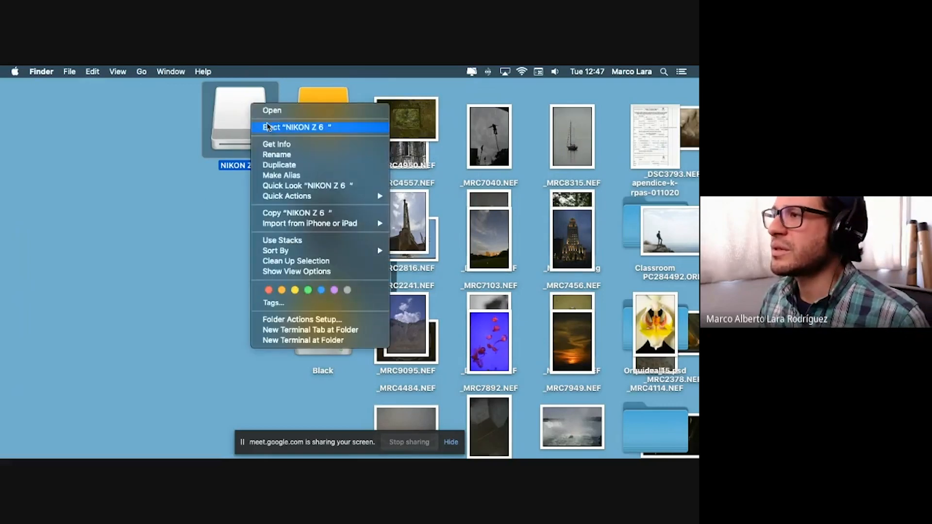
left_click(261, 129)
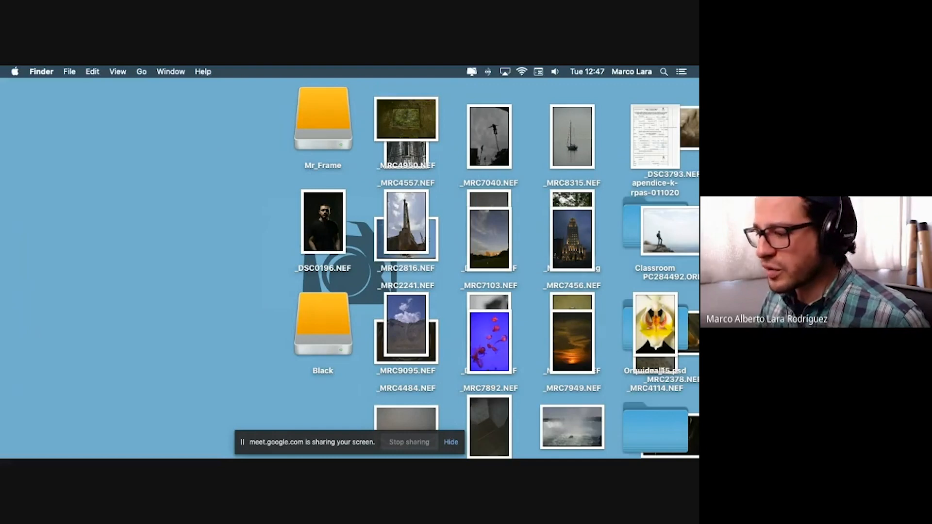
Switch to Adobe Bridge and open the top level of the Black drive
key("super+Tab")
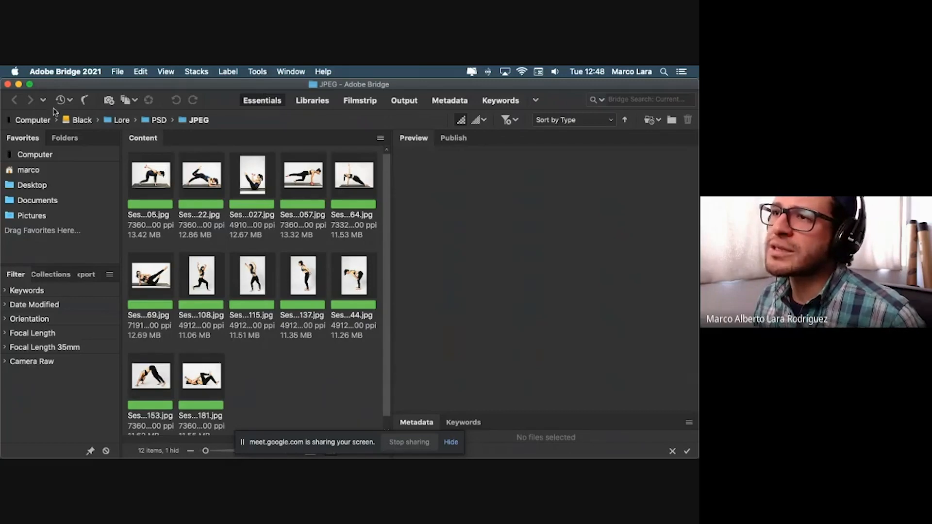
mouse_move(155, 457)
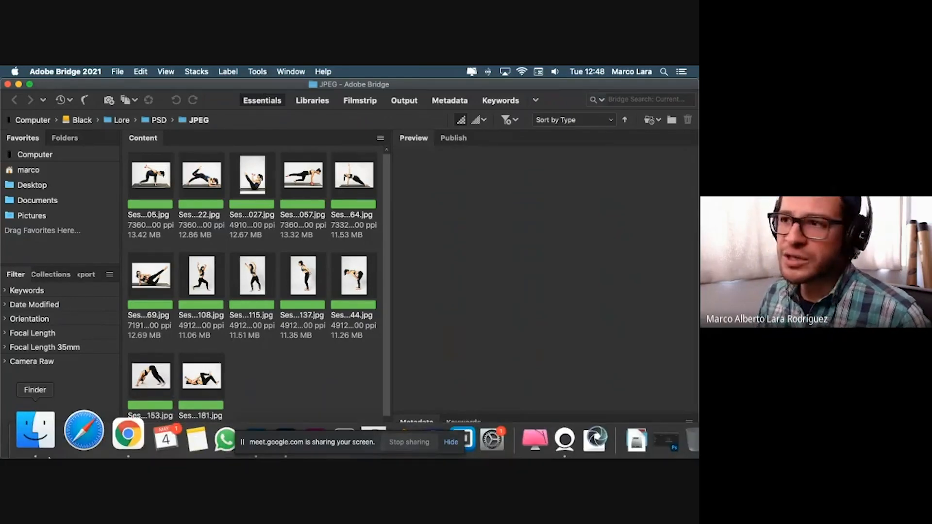
left_click(82, 120)
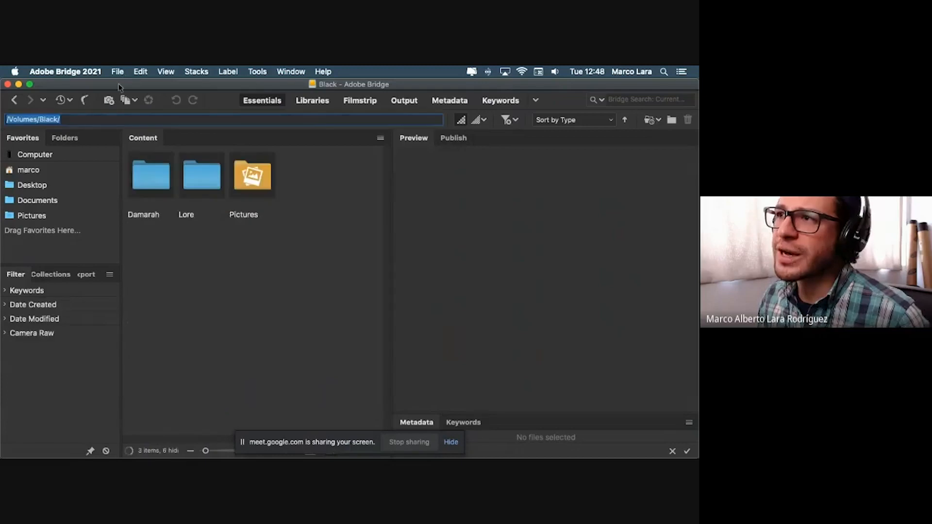
left_click(228, 271)
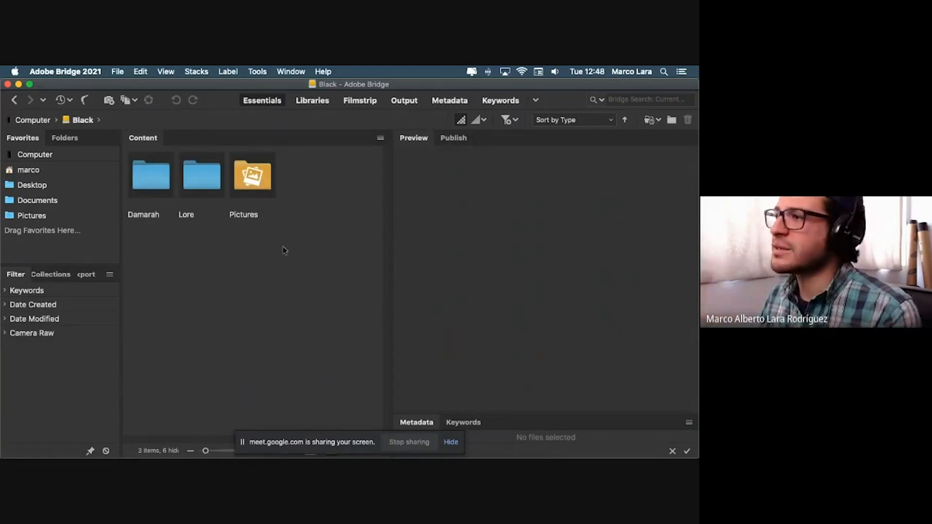
Minimize the Bridge window and select the photos _DSC0196.NEF and _MRC2816.NEF in turn on the desktop
left_click(18, 84)
left_click(327, 246)
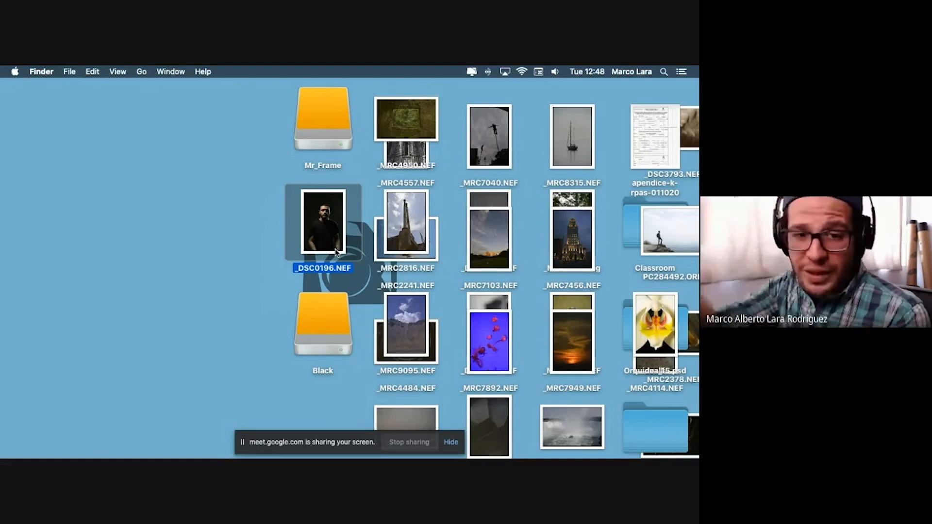
left_click(396, 230)
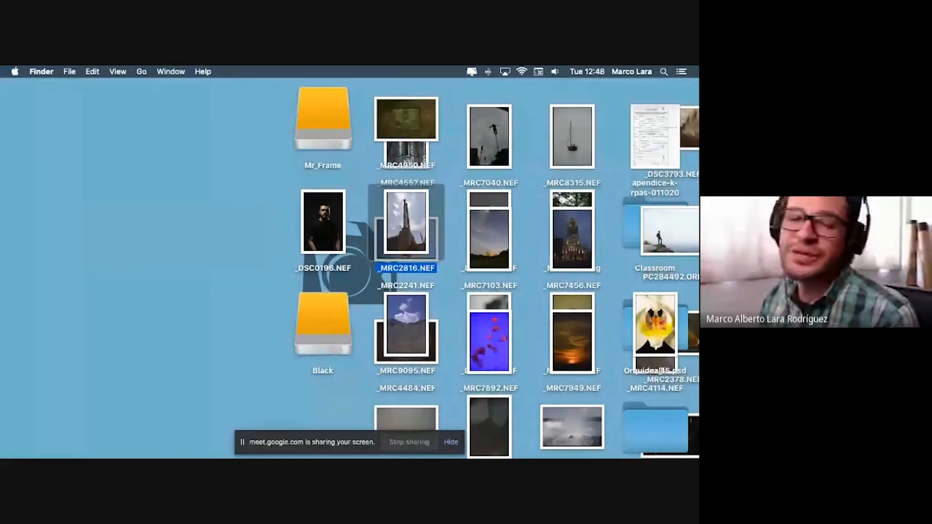
Switch back to Adobe Bridge, open the Desktop folder and slightly widen its content area
key("super+Tab")
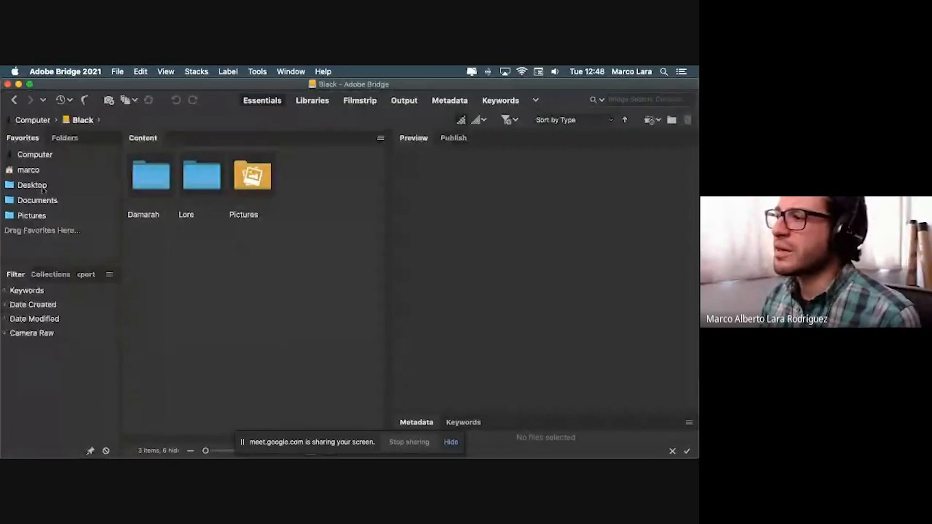
left_click(43, 189)
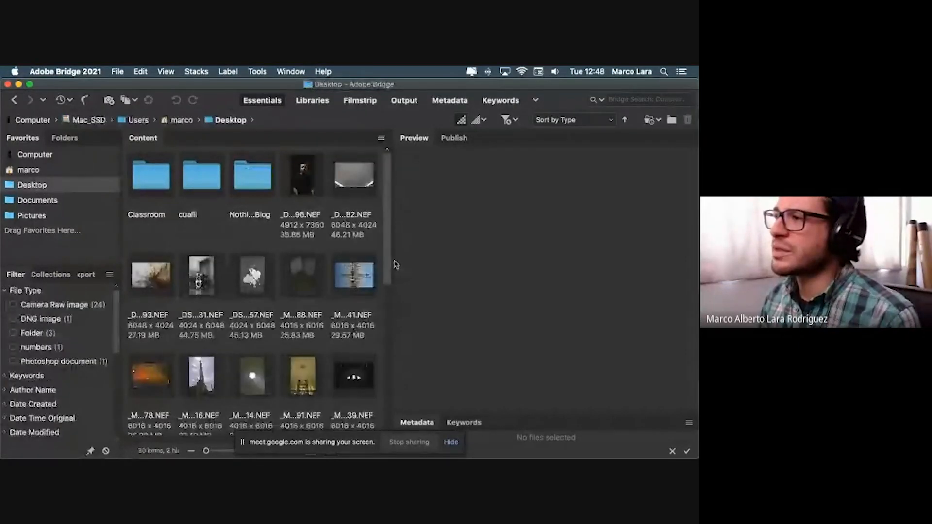
left_click_drag(398, 265, 403, 264)
Preview the photos _DSC0196.NEF and _MRC2241.NEF from the Desktop folder
left_click(322, 192)
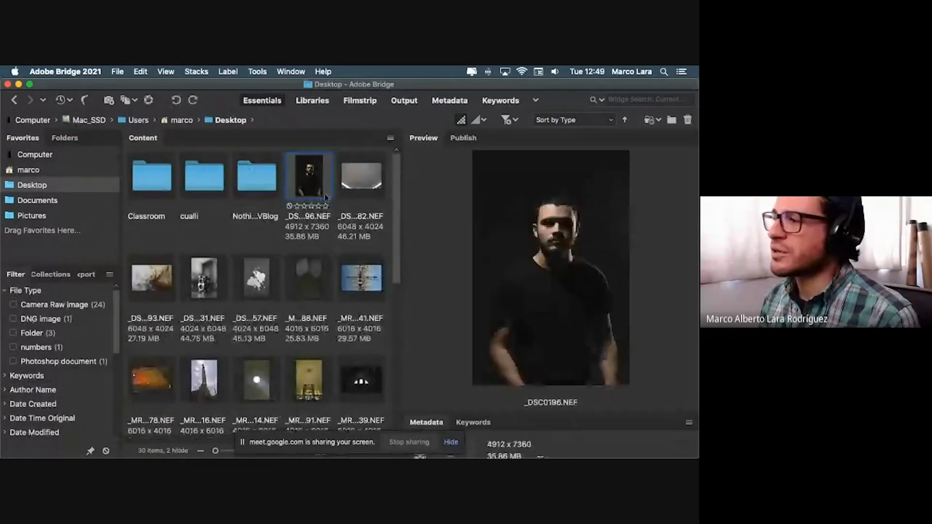
left_click(367, 270)
scroll(340, 272, "down", 6)
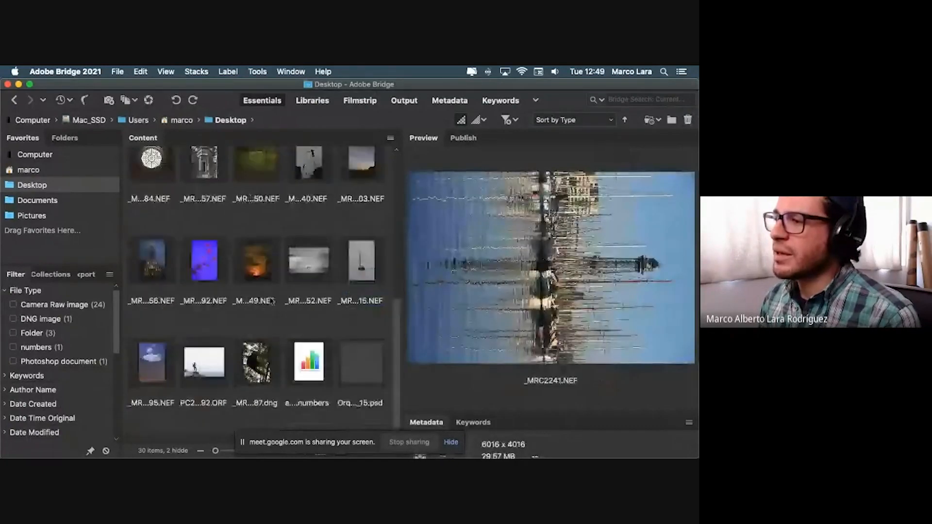
Give the sunset photo _MRC7949.NEF the yellow Second label and the jellyfish photo _MRC7892.NEF the red label
left_click(263, 268)
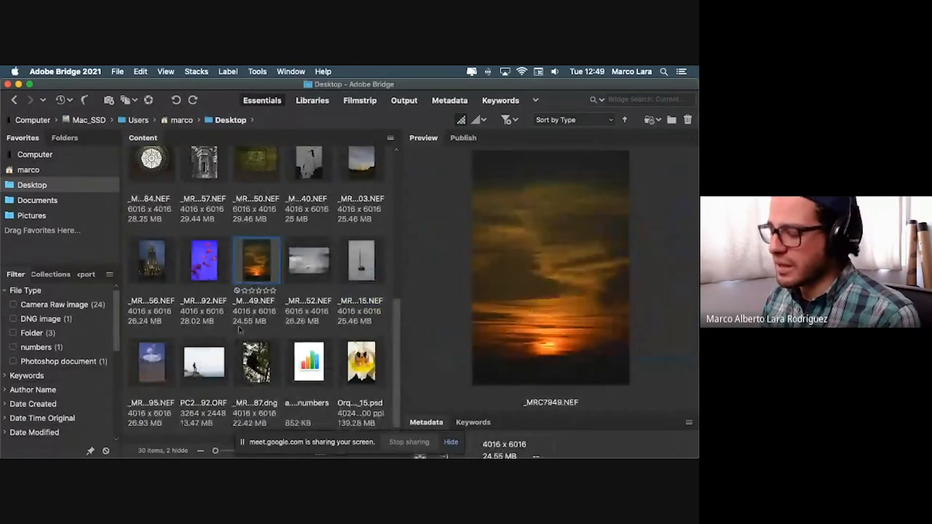
key("super+7")
left_click(216, 269)
key("super+6")
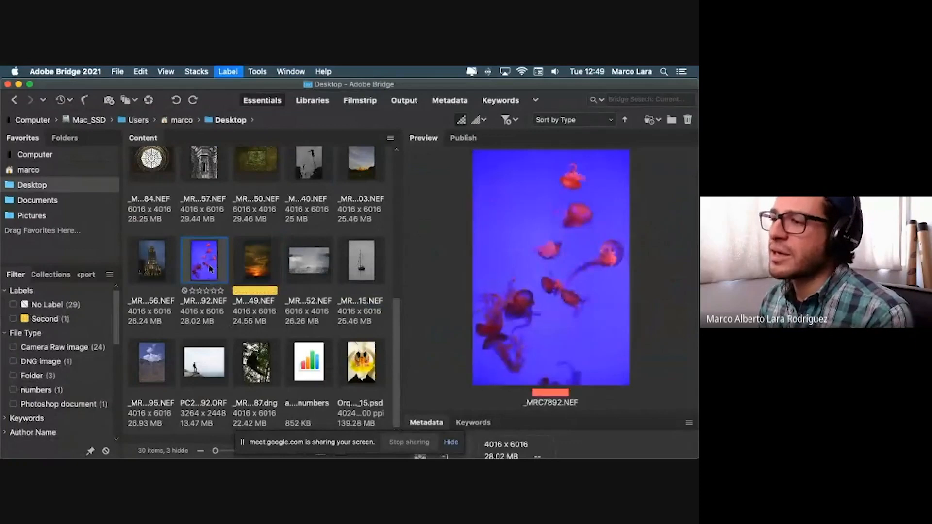
Remove the color labels from the jellyfish photo and the sunset photo
key("super+6")
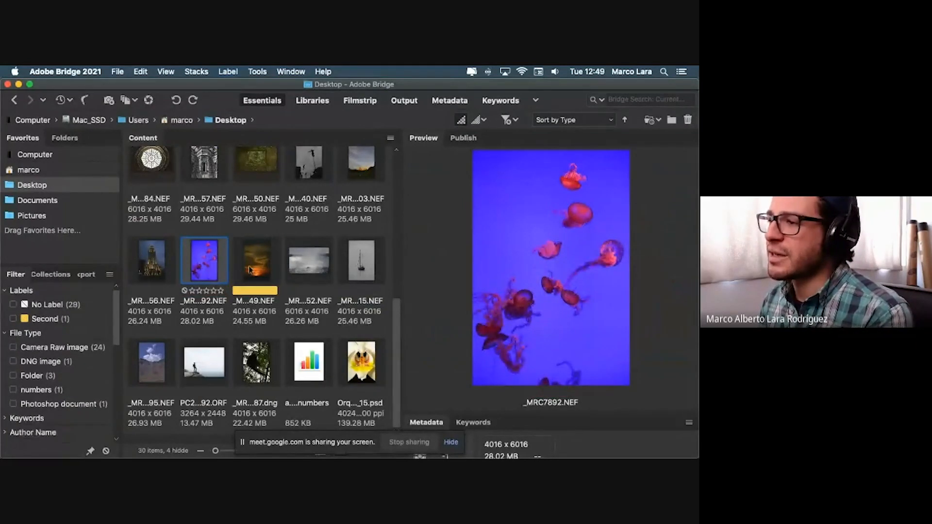
left_click(250, 270)
key("super+7")
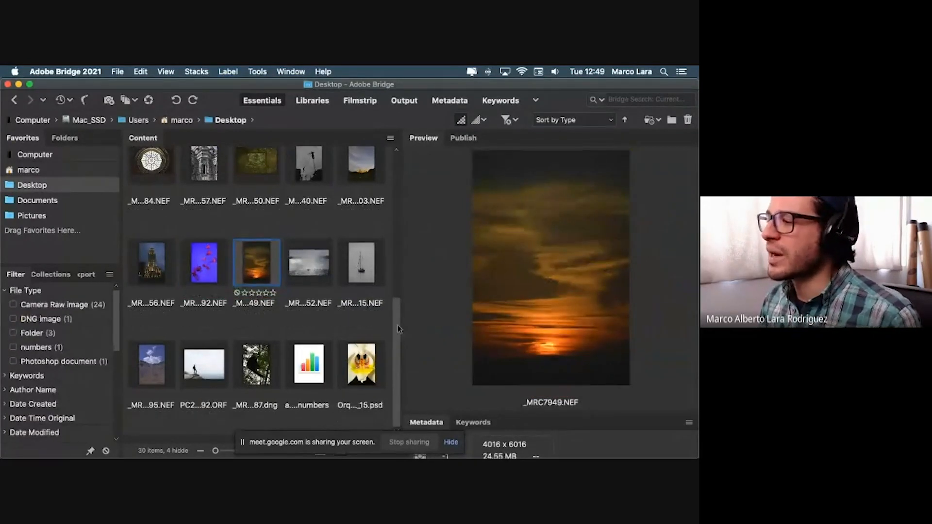
Hide the screen-sharing notice and enlarge the metadata area beneath the sunset photo's preview
scroll(401, 304, "up", 2)
scroll(401, 304, "up", 2)
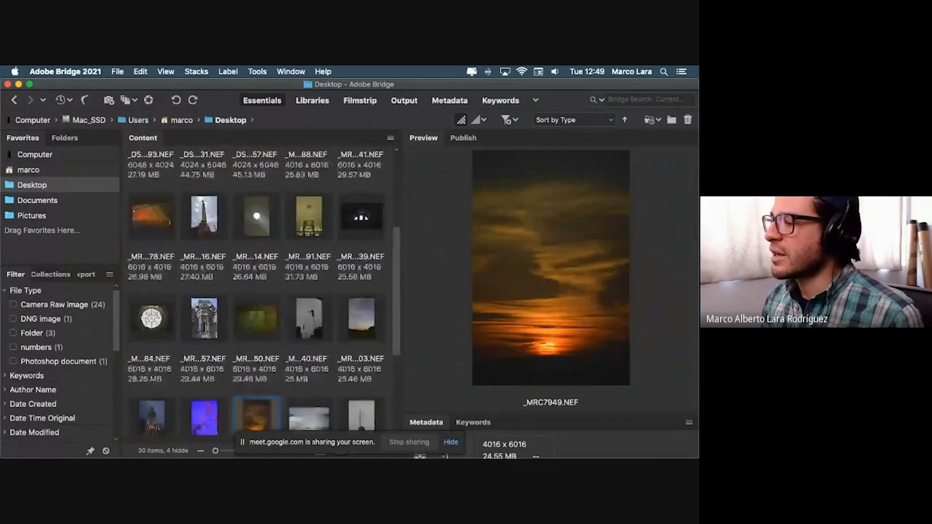
left_click(456, 442)
left_click(488, 415)
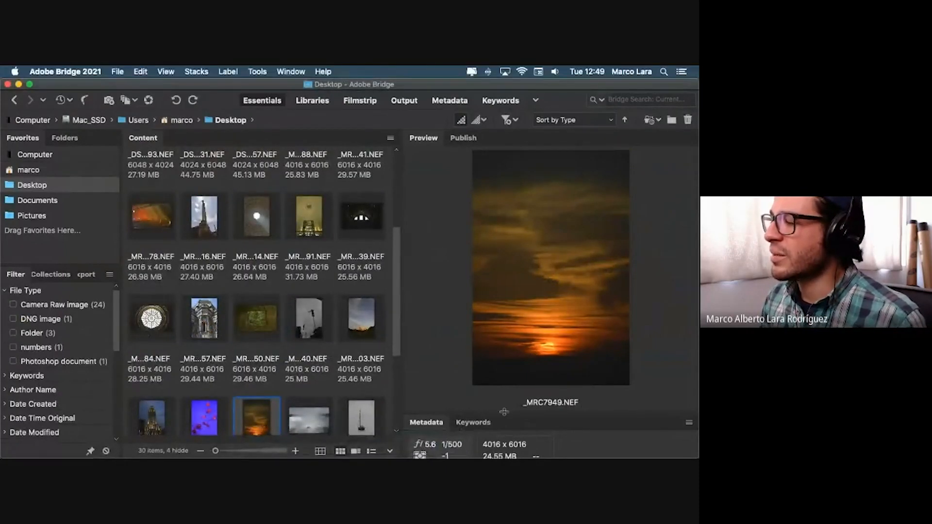
left_click_drag(495, 410, 508, 380)
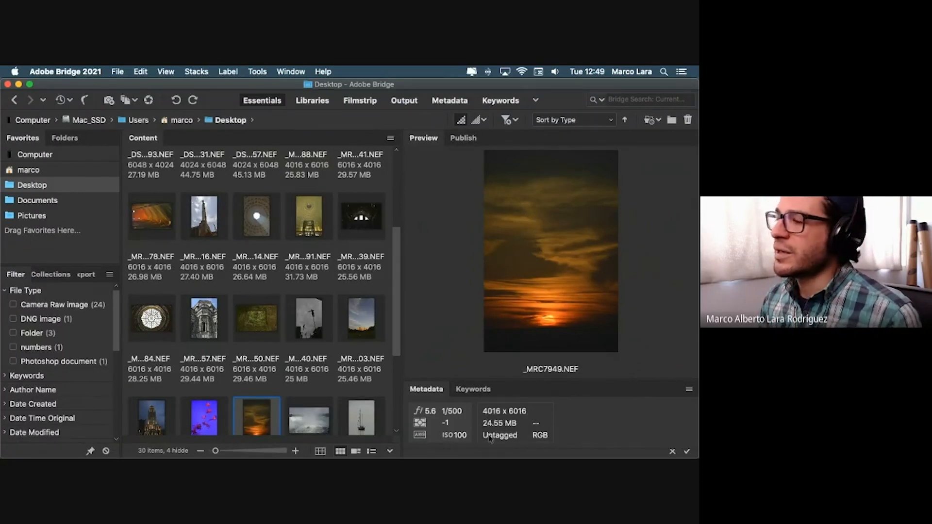
Enlarge the metadata area for the sunset photo, examine its file properties and camera data, and shrink the area again
left_click_drag(398, 265, 399, 180)
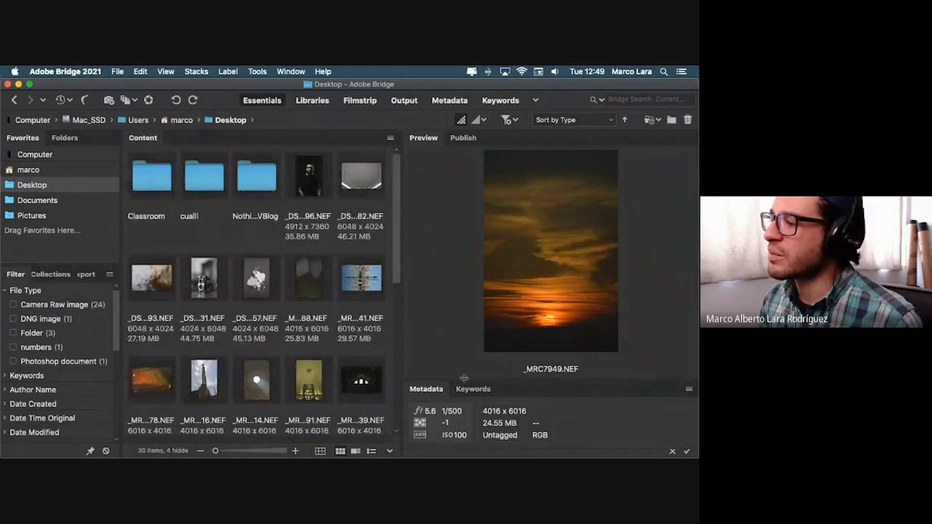
left_click_drag(465, 378, 468, 246)
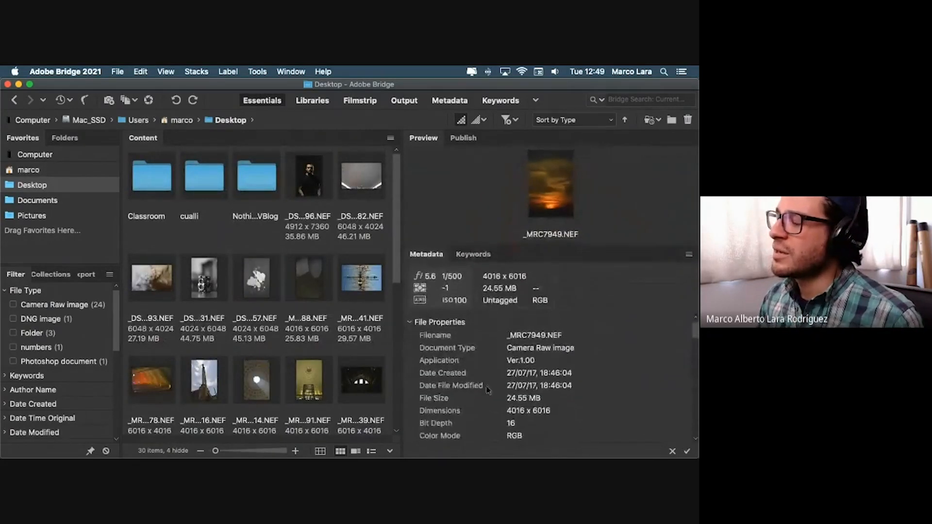
scroll(485, 407, "down", 5)
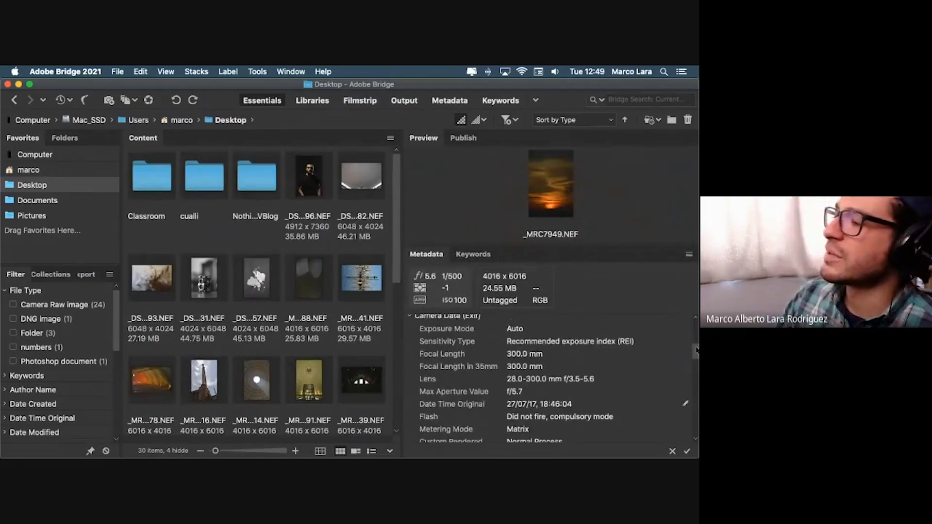
left_click_drag(696, 351, 697, 327)
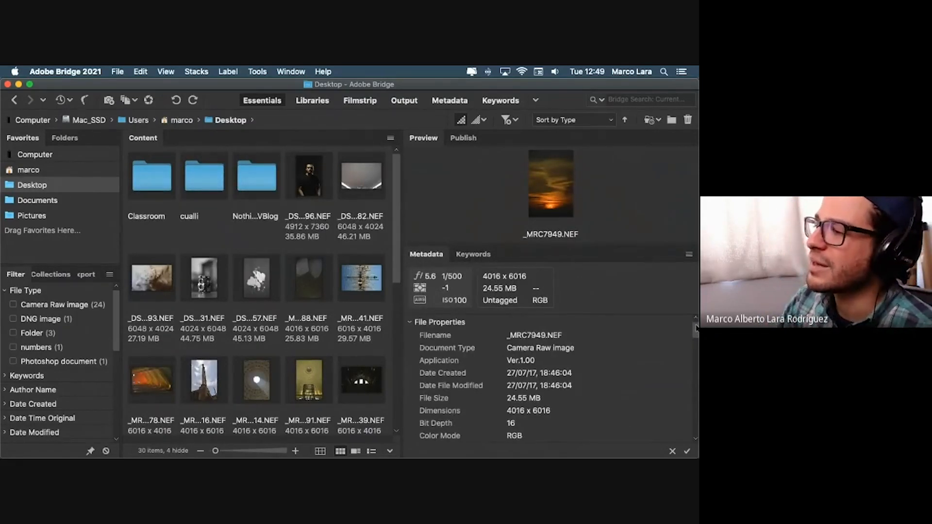
left_click_drag(696, 327, 696, 363)
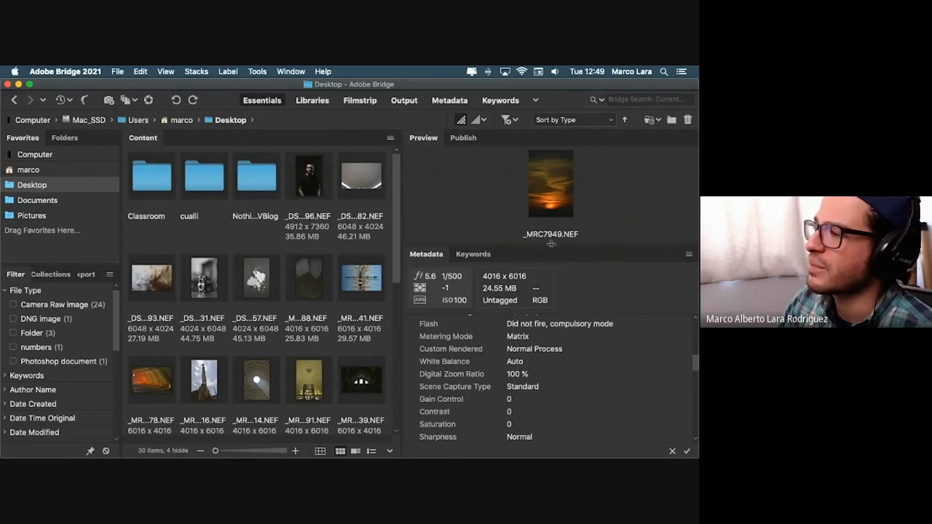
left_click_drag(549, 245, 555, 376)
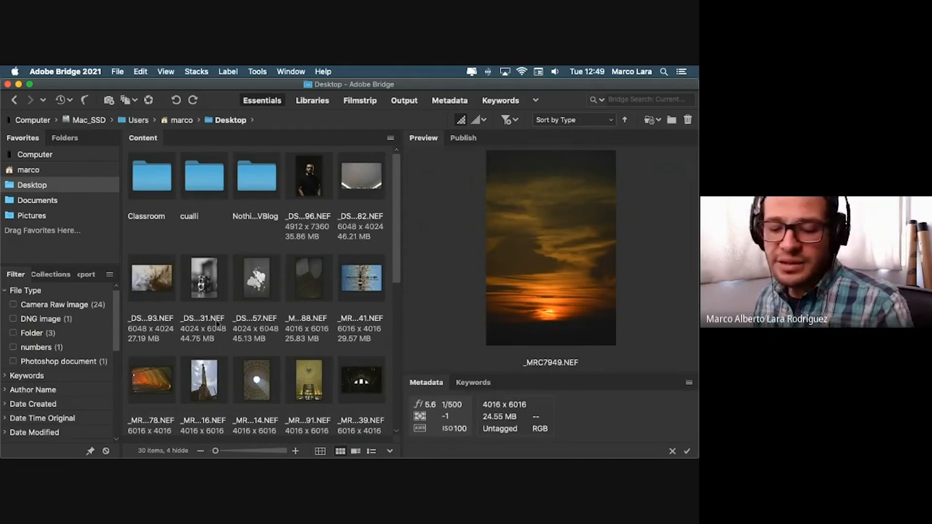
Select the mountain photo _MRC9095.NEF in the Desktop folder and open it in Camera Raw
mouse_move(397, 218)
left_mouse_down()
mouse_move(397, 233)
mouse_move(398, 207)
left_mouse_up()
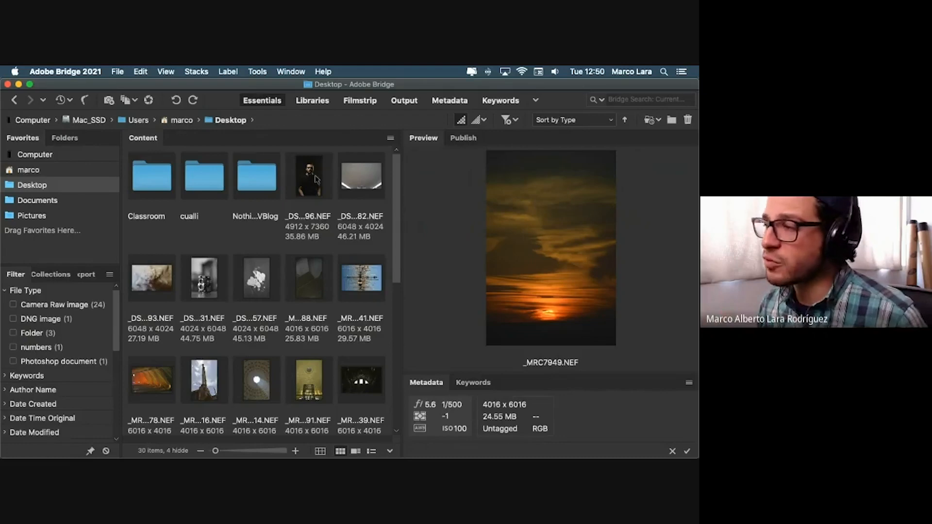
left_click_drag(397, 200, 401, 332)
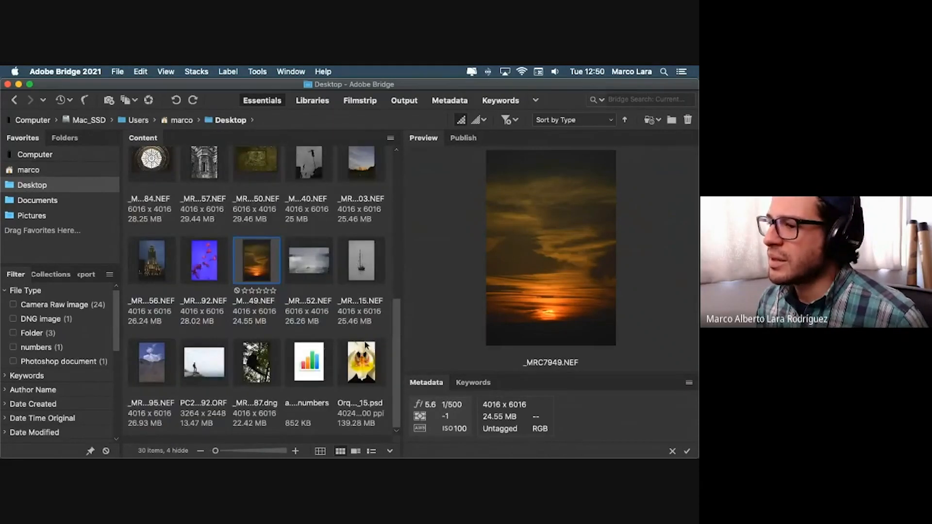
left_click(156, 373)
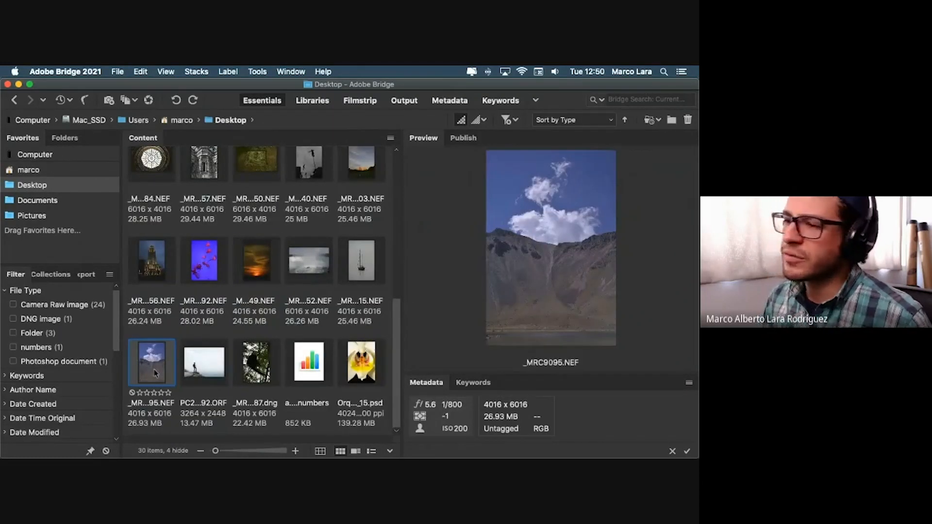
double_click(162, 373)
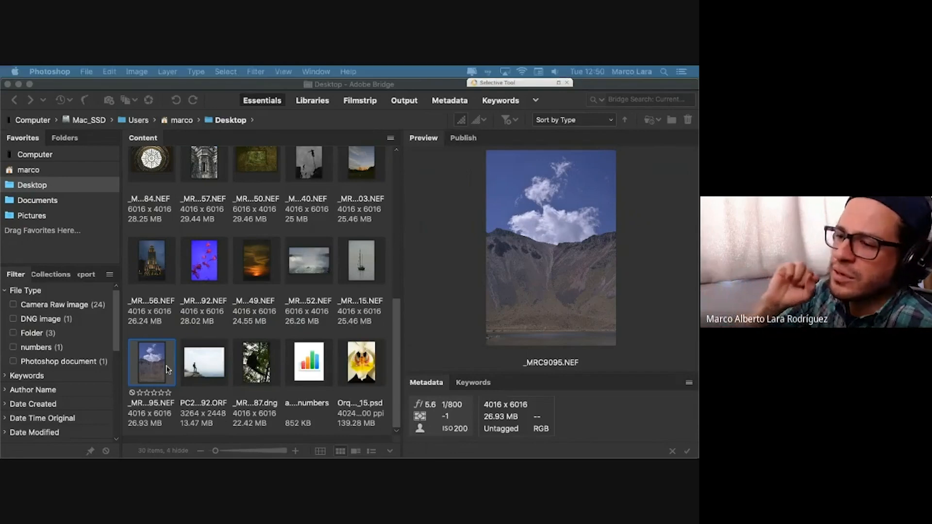
left_click(18, 85)
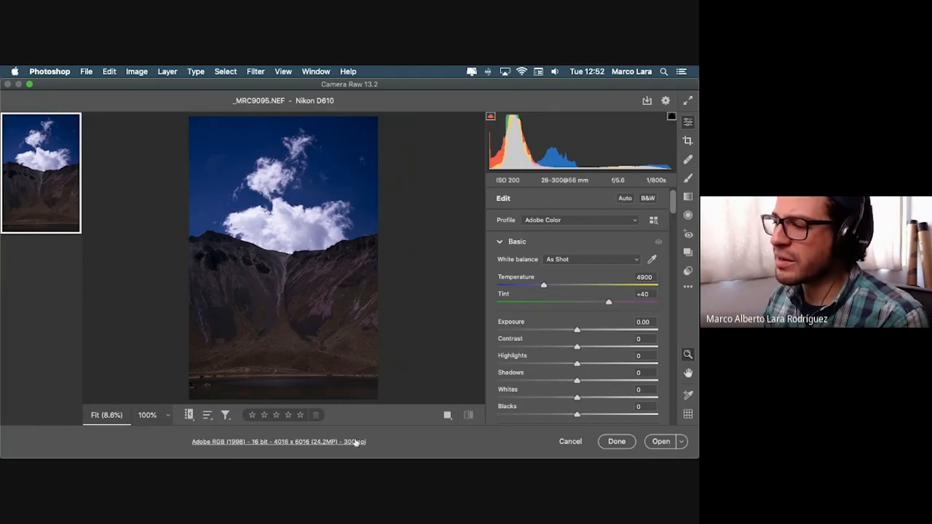
Open the Camera Raw workflow preferences, browse the available color spaces, and select Adobe RGB (1998)
left_click(214, 443)
mouse_move(306, 112)
left_mouse_down()
mouse_move(298, 102)
mouse_move(284, 106)
mouse_move(317, 121)
mouse_move(290, 120)
left_mouse_up()
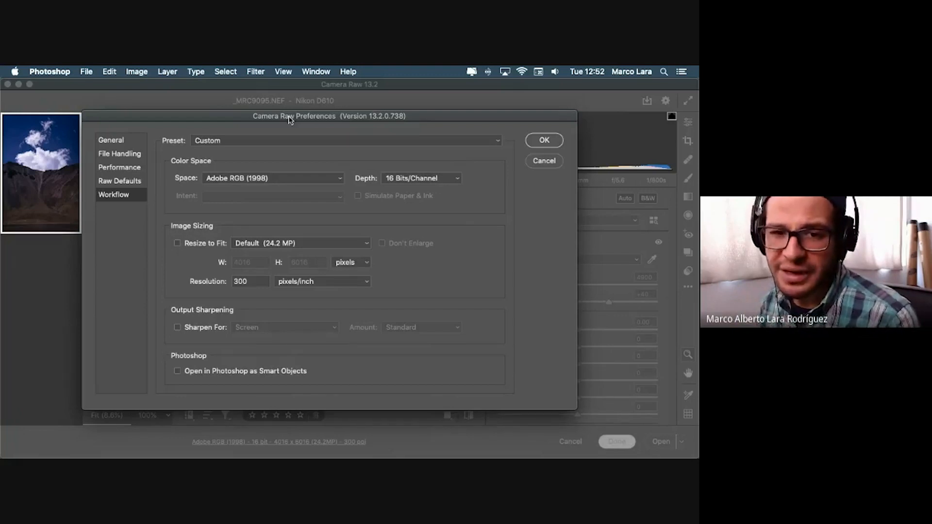
left_click_drag(289, 120, 310, 118)
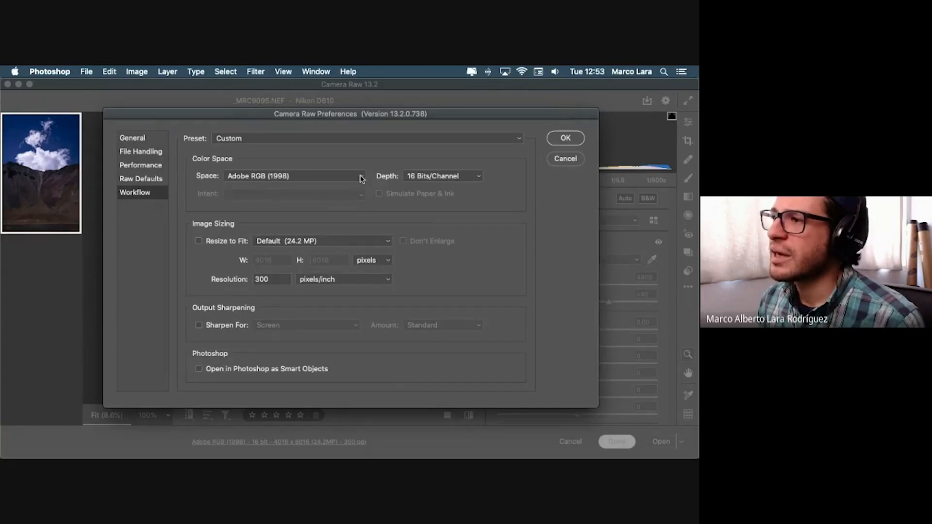
left_click(360, 178)
left_click(363, 162)
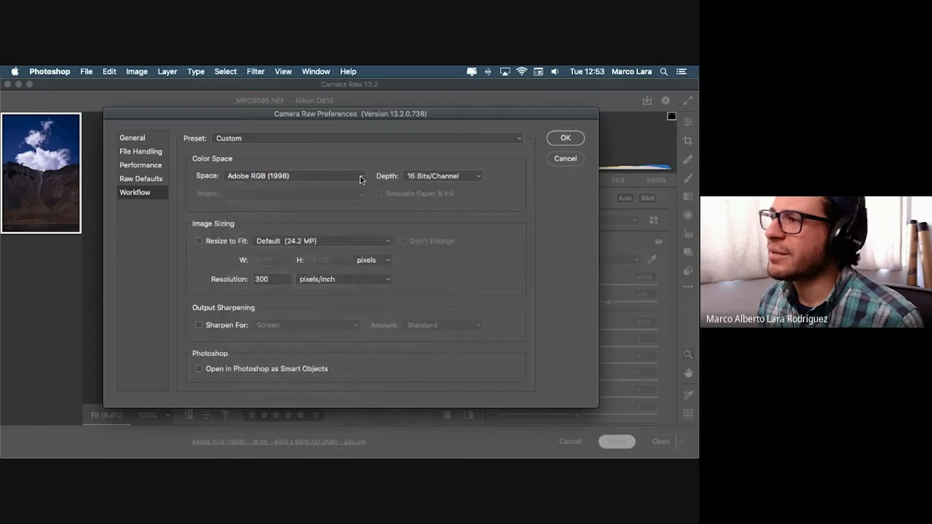
left_click(360, 179)
scroll(330, 347, "down", 10)
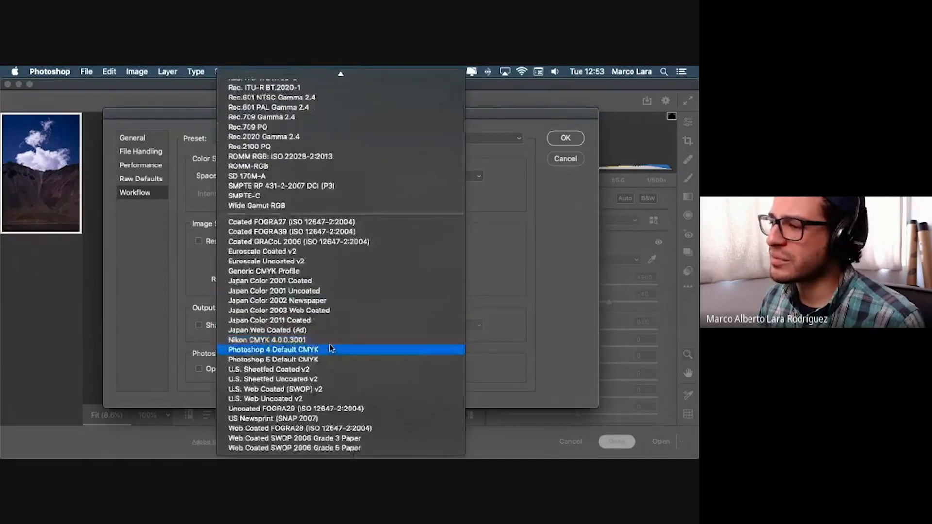
scroll(330, 347, "up", 8)
scroll(330, 347, "down", 15)
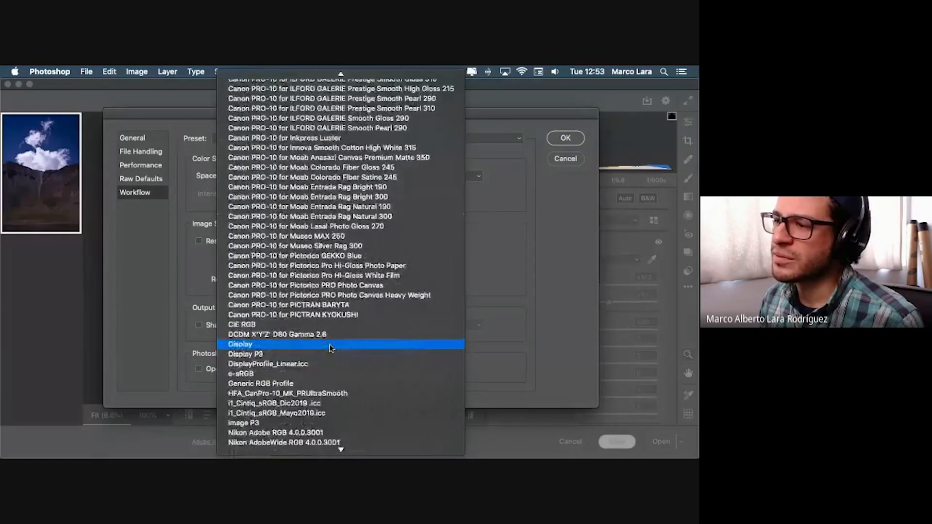
scroll(330, 348, "up", 15)
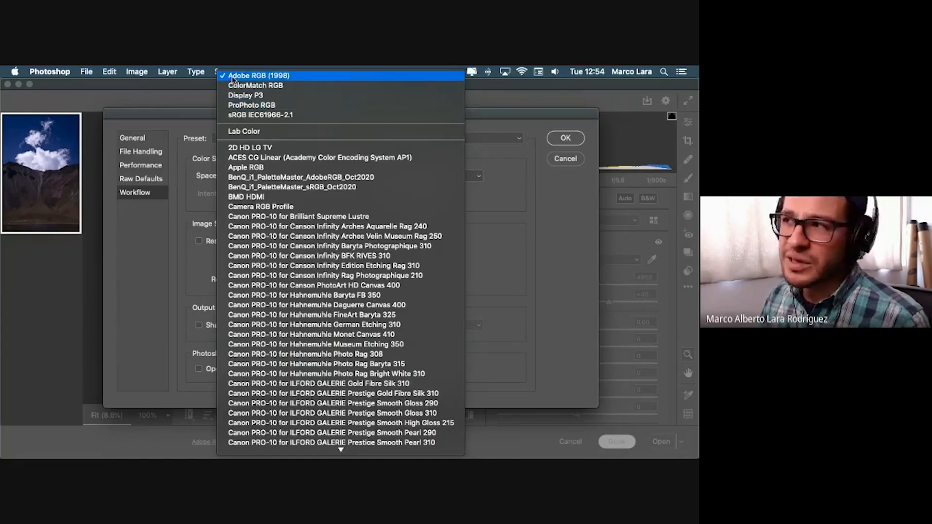
left_click(235, 77)
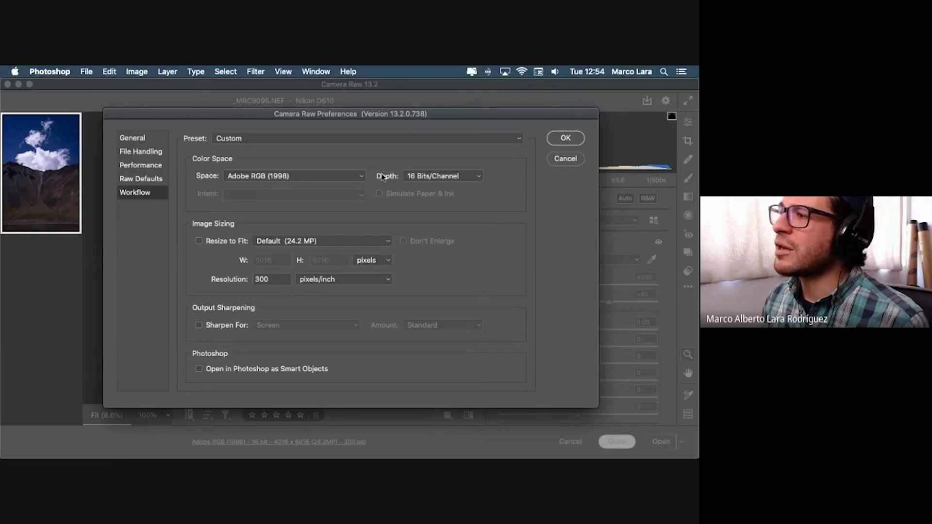
Compare the bit depth options and choose 16 Bits/Channel
left_click(463, 177)
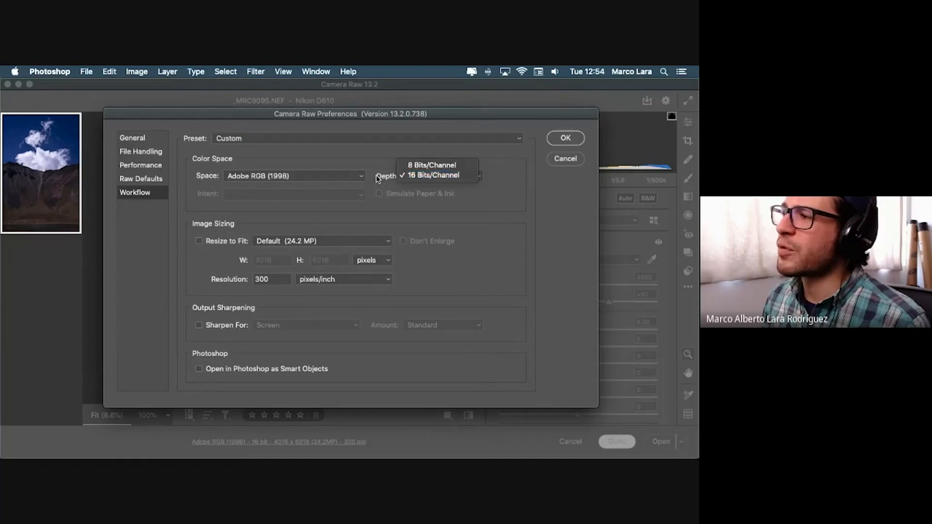
left_click(412, 176)
left_click(478, 178)
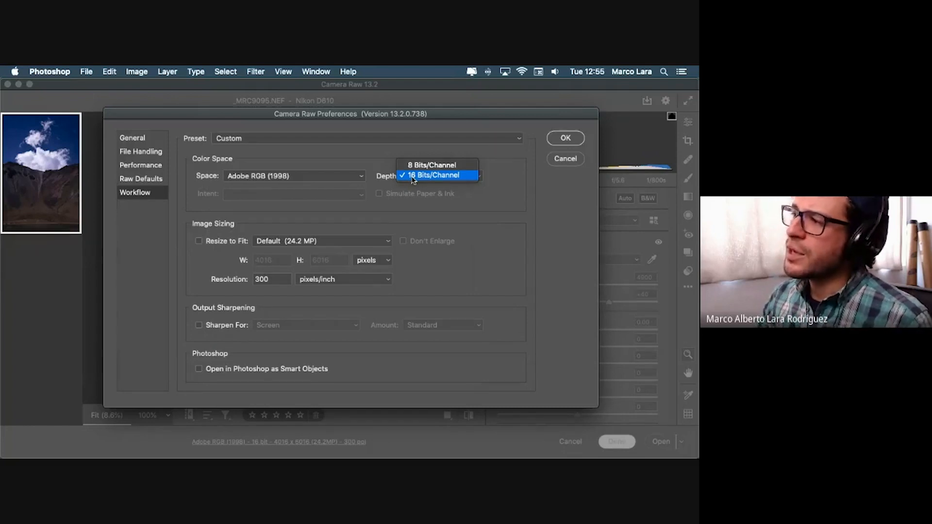
left_click(413, 176)
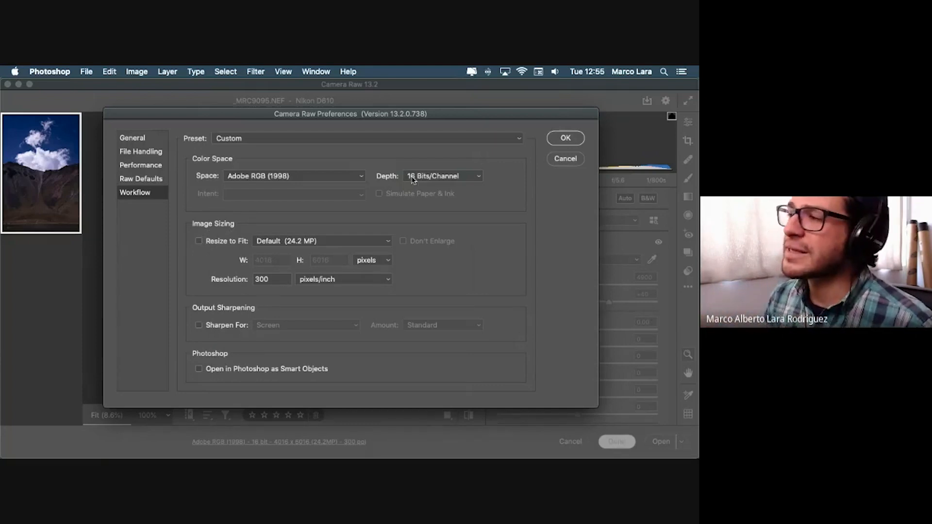
left_click(413, 178)
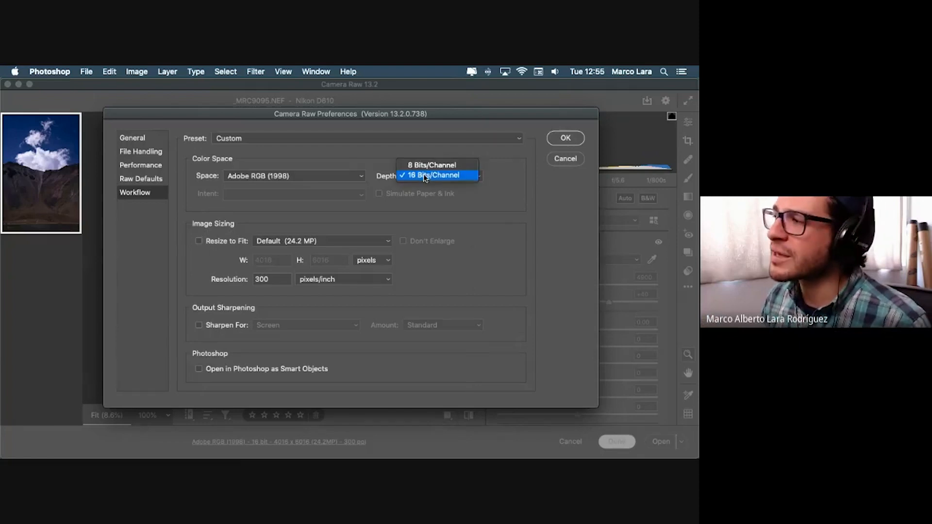
left_click(456, 177)
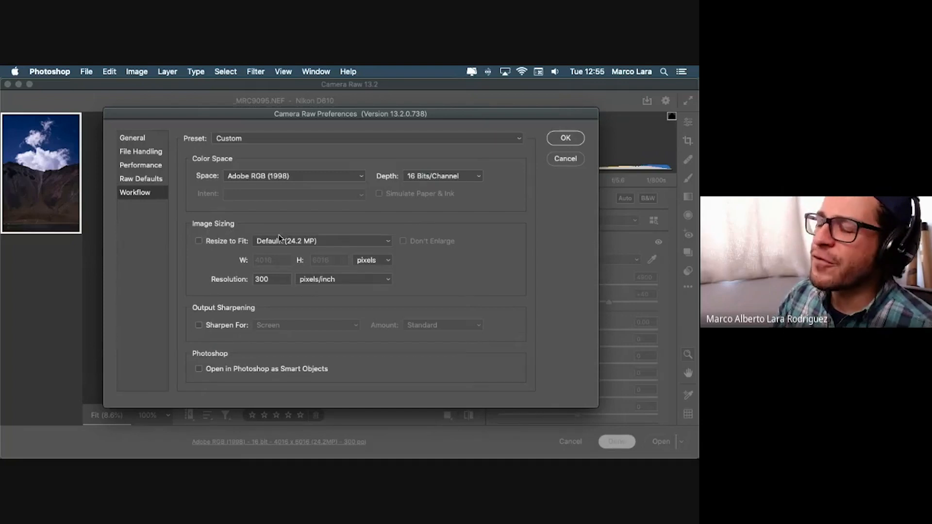
Keep the Default (24.2 MP) image size and accept the workflow preferences
left_click(335, 241)
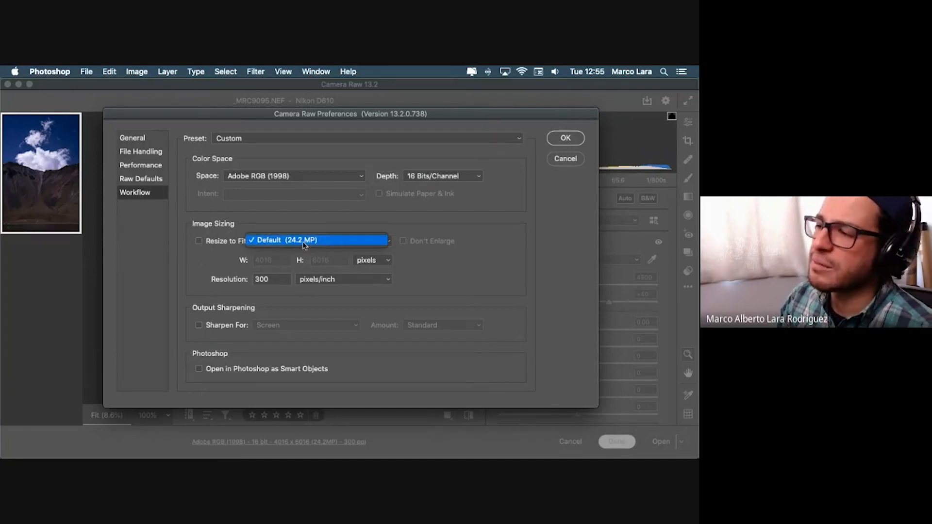
left_click(276, 243)
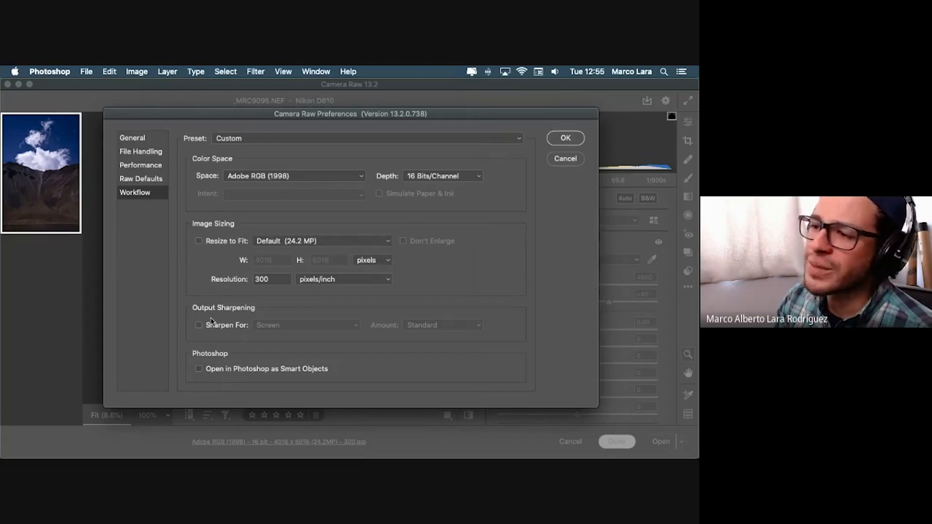
left_click(561, 139)
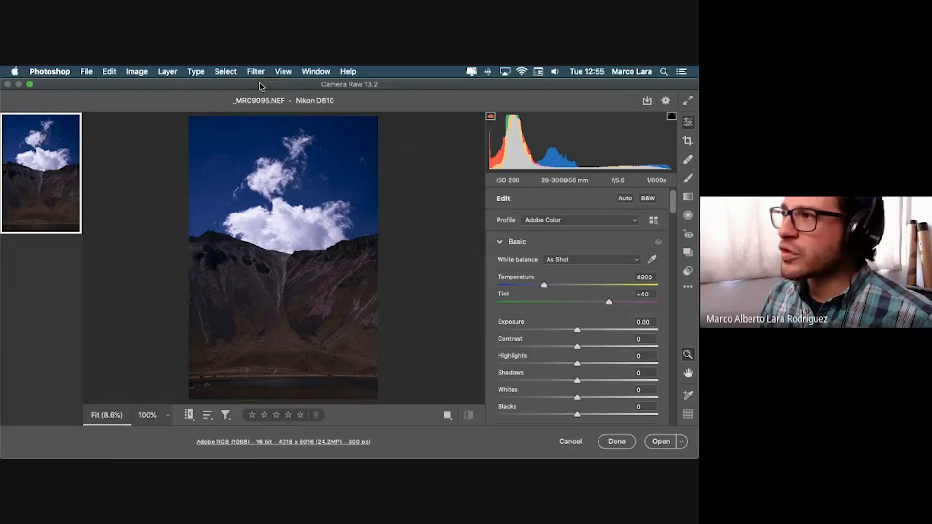
Reopen the workflow preferences to review the color space, depth, and resolution settings, and close them
mouse_move(262, 84)
left_mouse_down()
mouse_move(270, 93)
mouse_move(271, 81)
left_mouse_up()
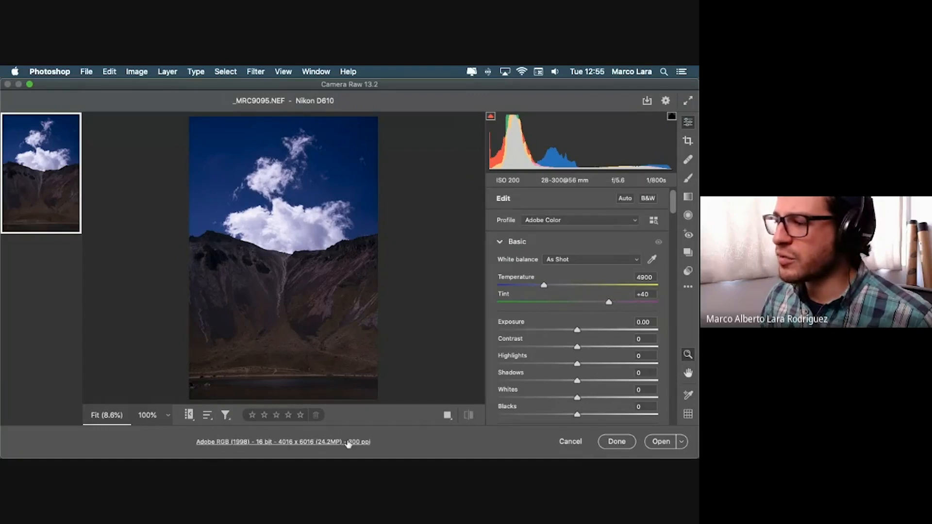
left_click(206, 443)
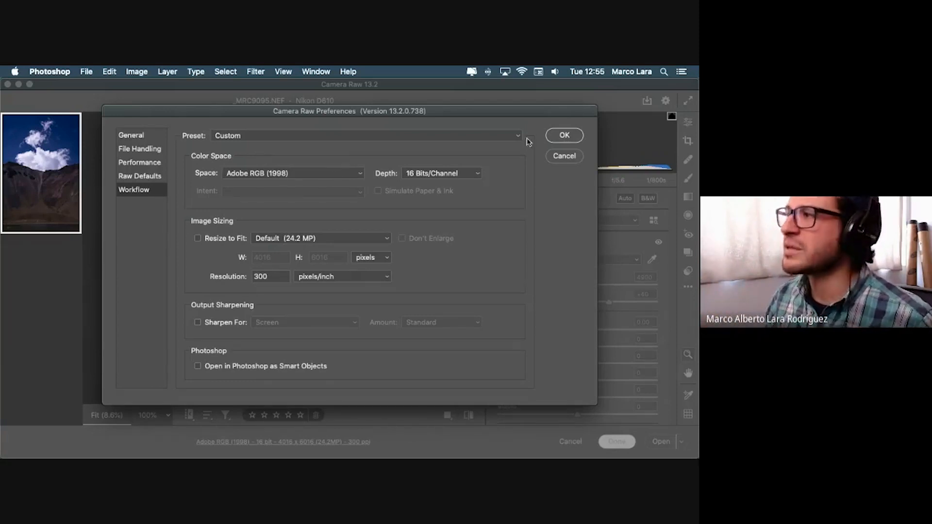
left_click(561, 136)
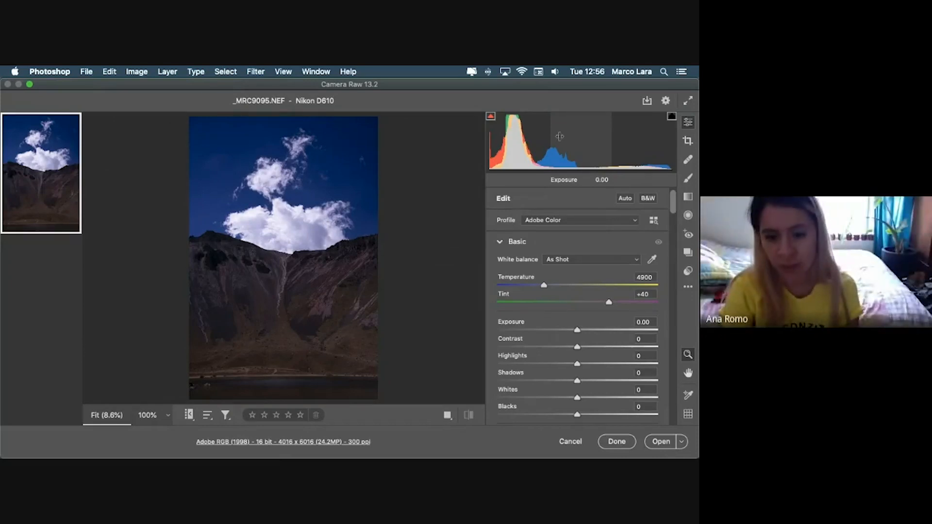
Try Resize to Fit in the workflow preferences, view its sizing options, and turn it off again
left_click(264, 442)
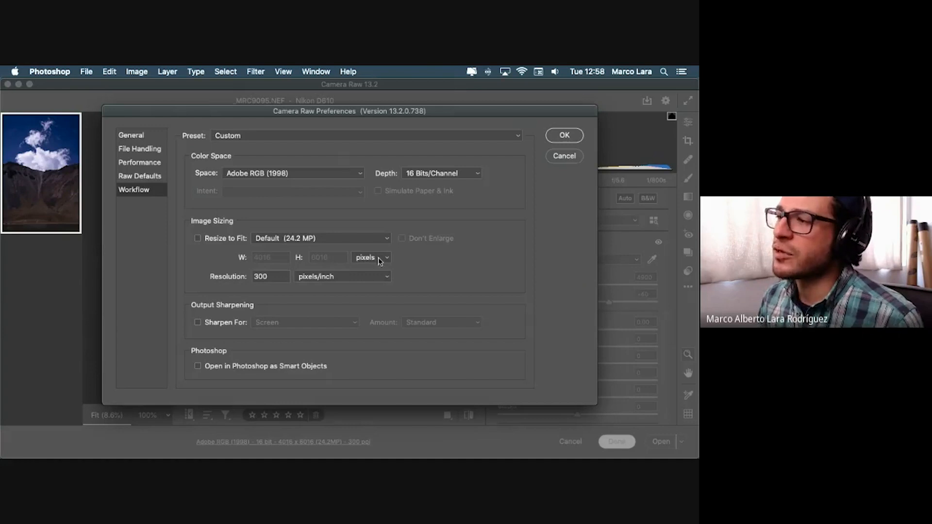
left_click(388, 239)
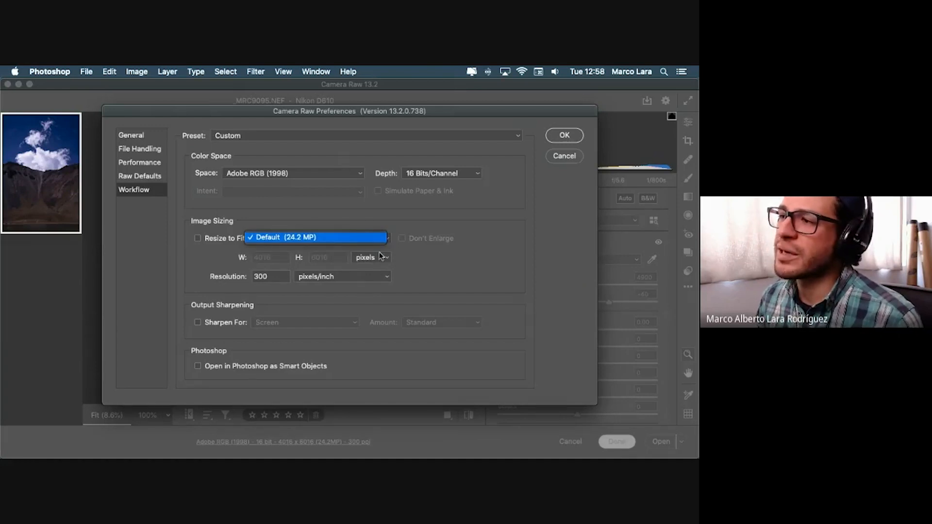
left_click(416, 262)
left_click(198, 239)
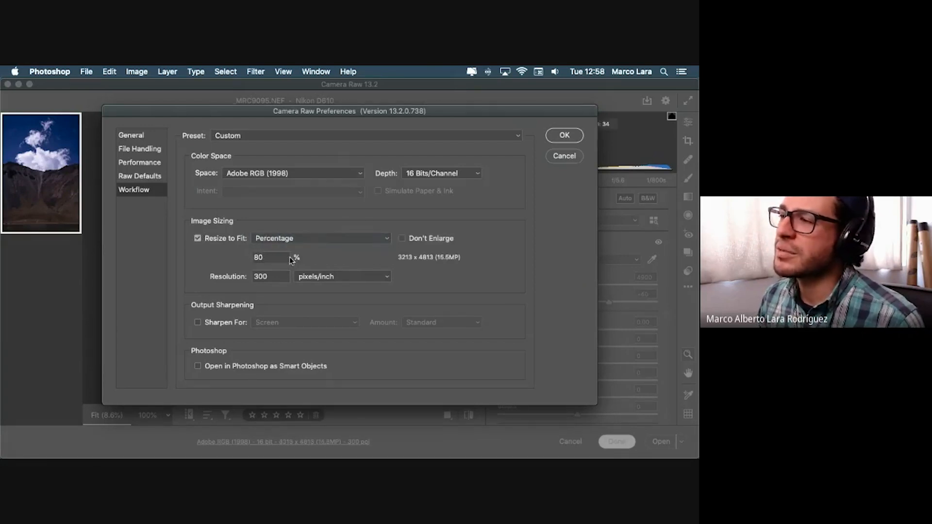
left_click(343, 239)
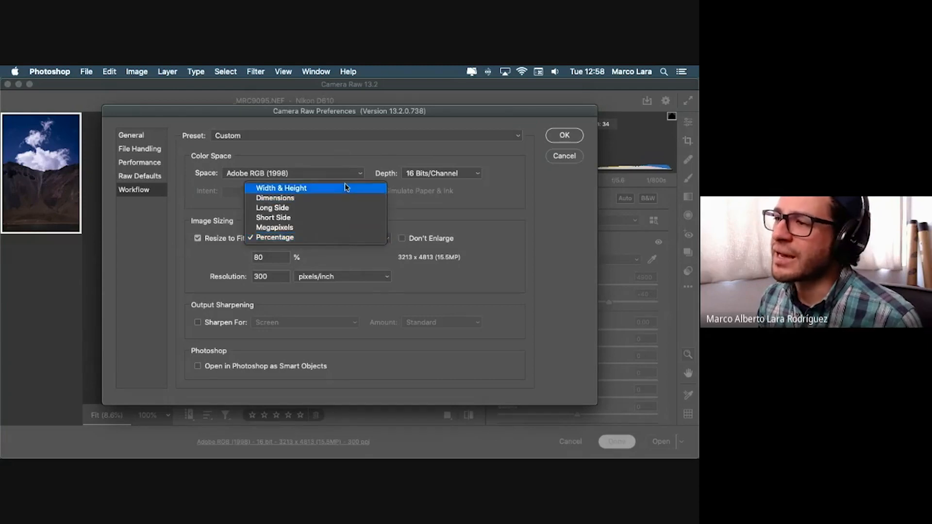
left_click(217, 252)
left_click(198, 240)
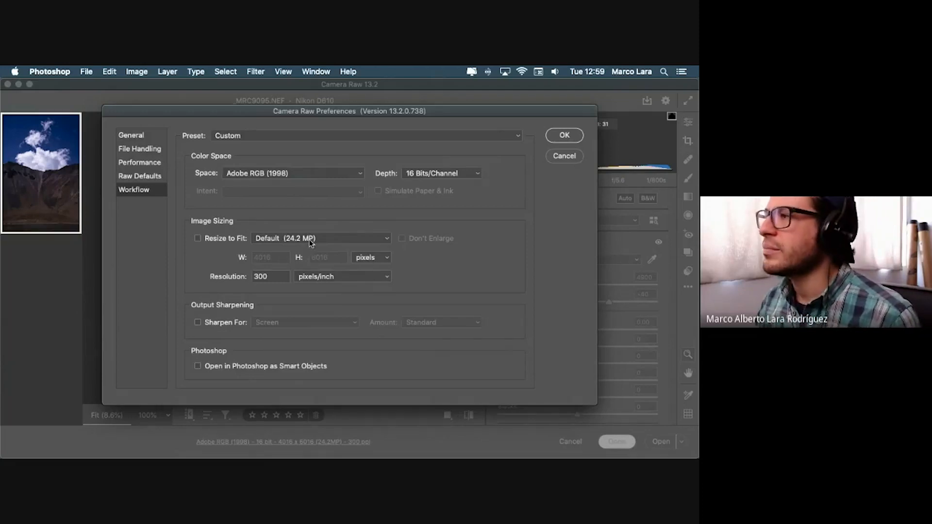
left_click(563, 137)
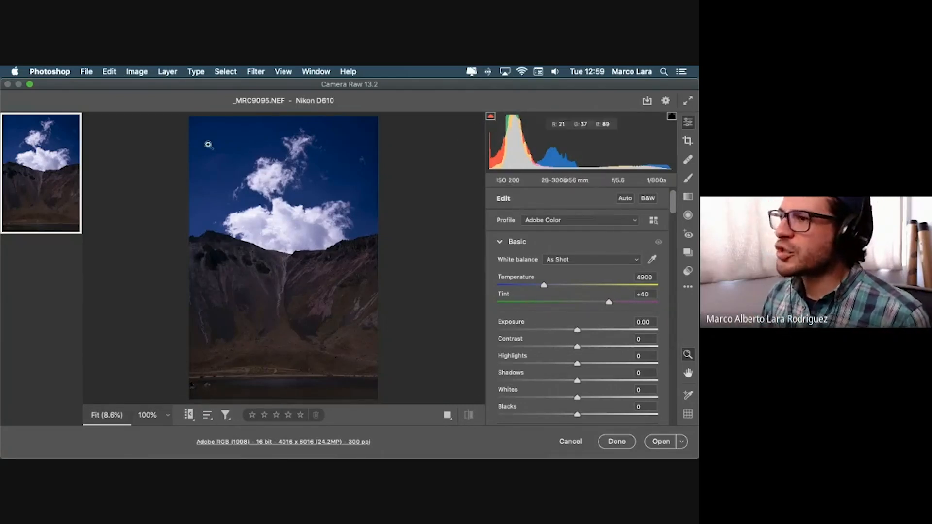
Compare the photo's full-frame fit view with its 100% magnification, check the available zoom levels, and return to the fitted view
mouse_move(21, 151)
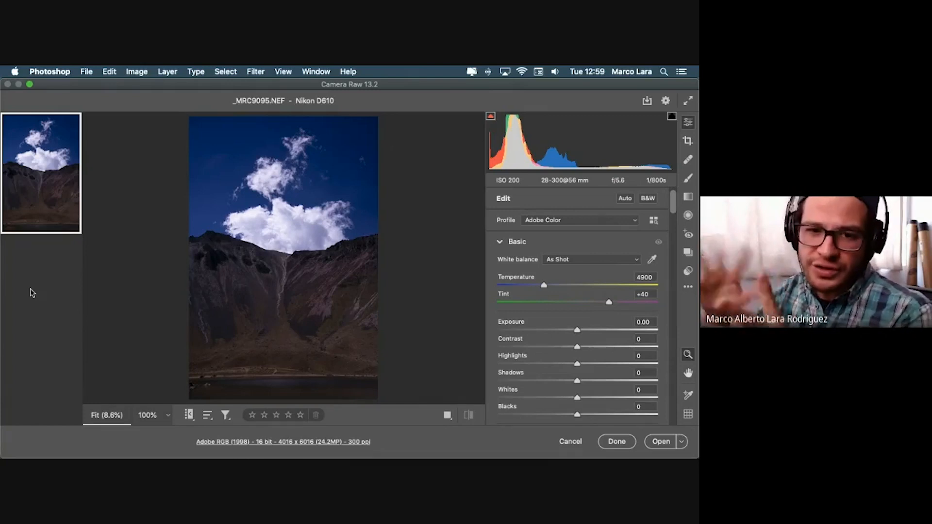
mouse_move(7, 227)
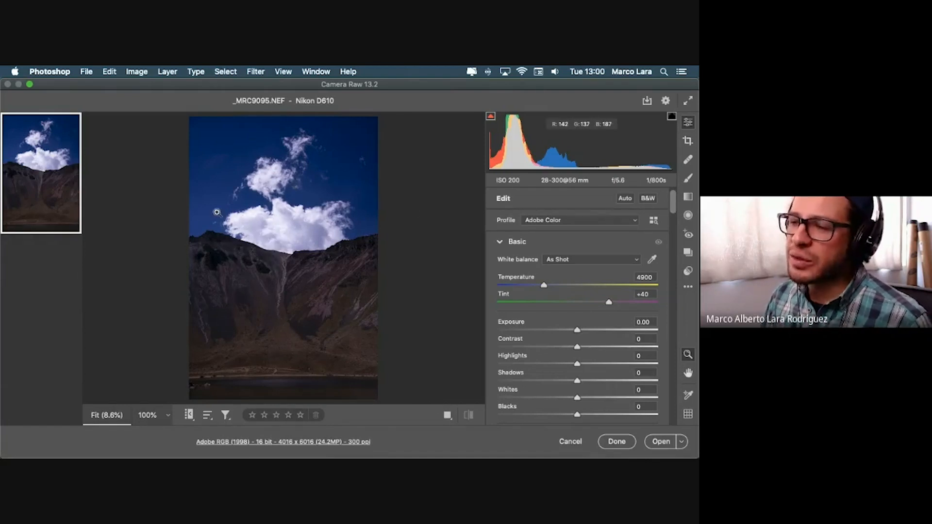
left_click(148, 417)
left_click(107, 416)
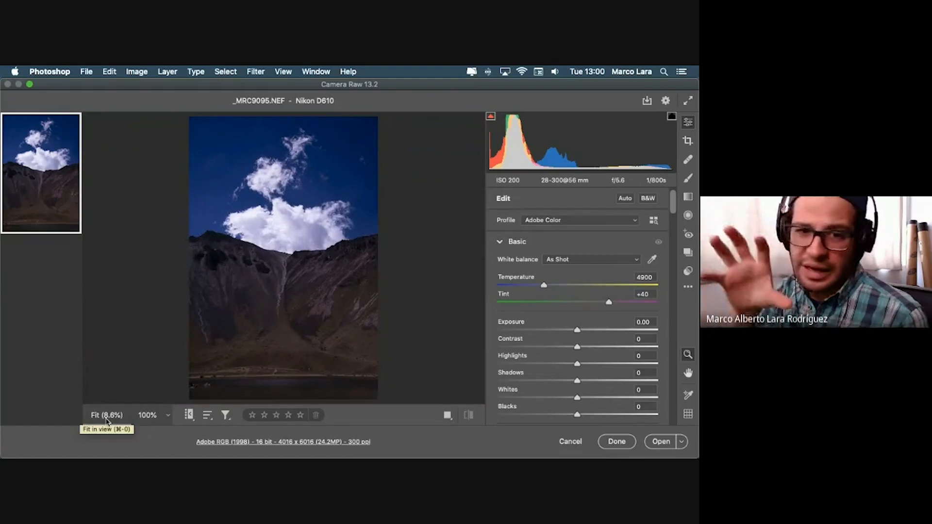
left_click(142, 420)
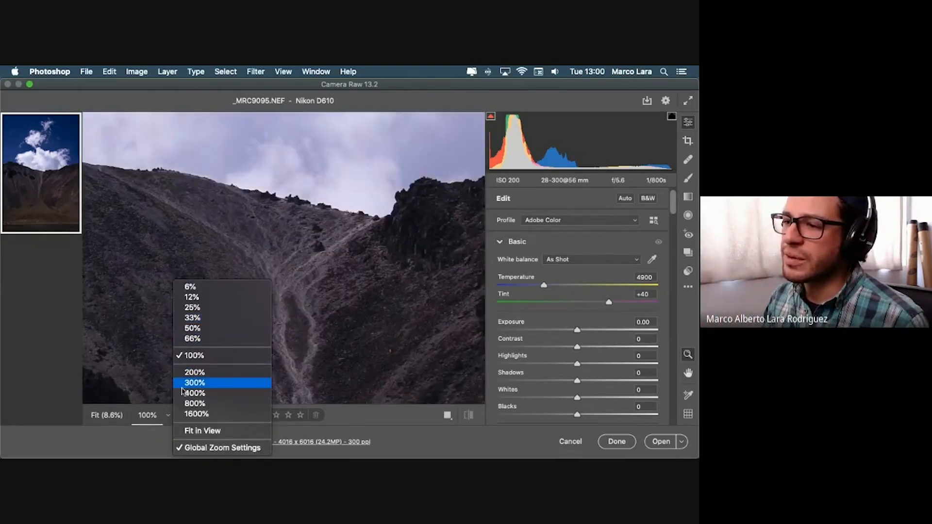
left_click(114, 418)
left_click(113, 416)
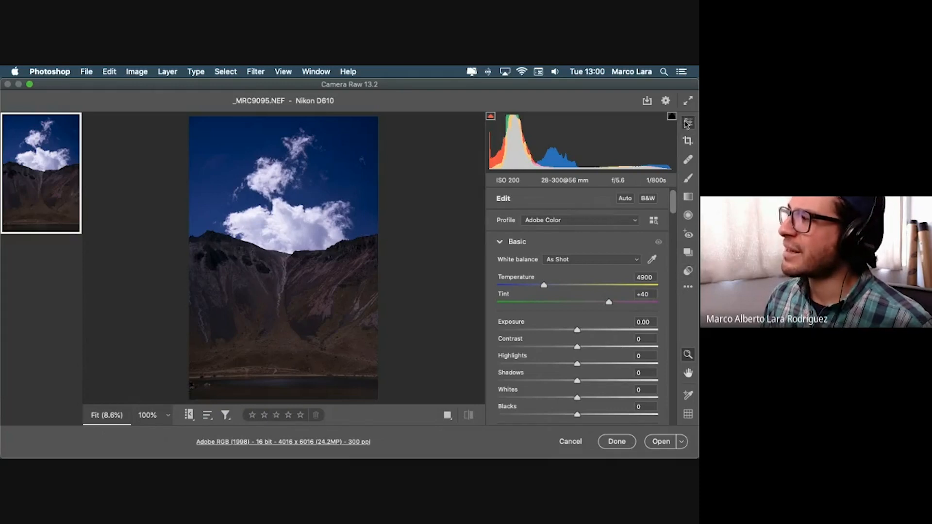
Review the retouching, Brush, gradient, Red Eye, snapshot and preset tool settings, and return to the Edit adjustments to look through them
left_click(688, 160)
left_click(687, 178)
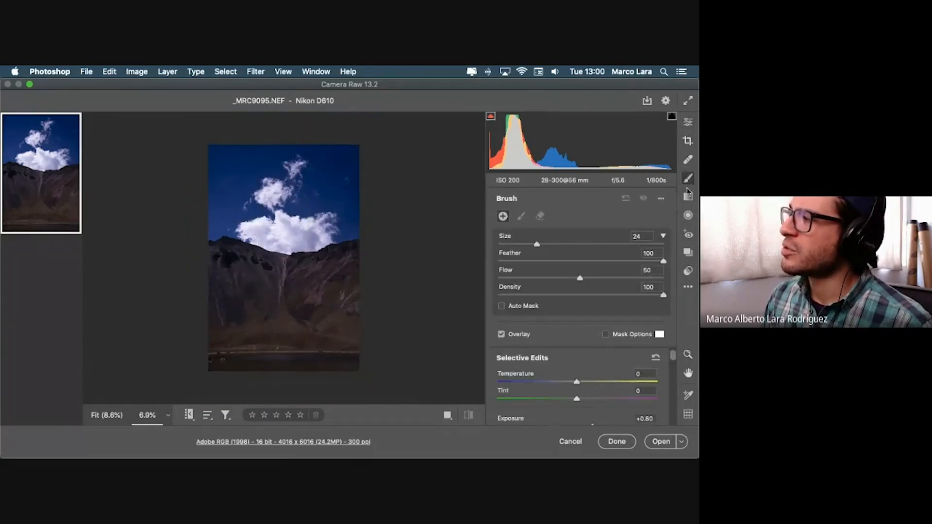
left_click(687, 197)
left_click(687, 214)
left_click(688, 234)
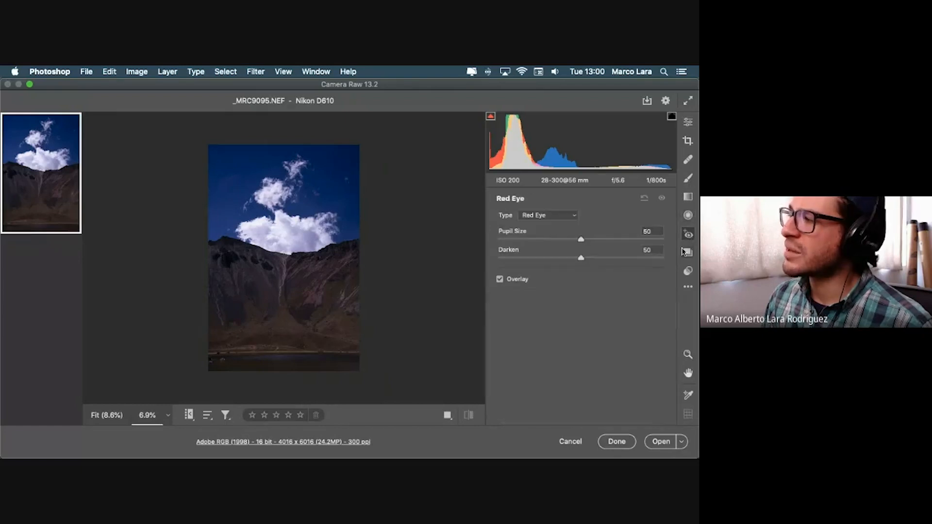
left_click(688, 252)
left_click(687, 272)
left_click(689, 123)
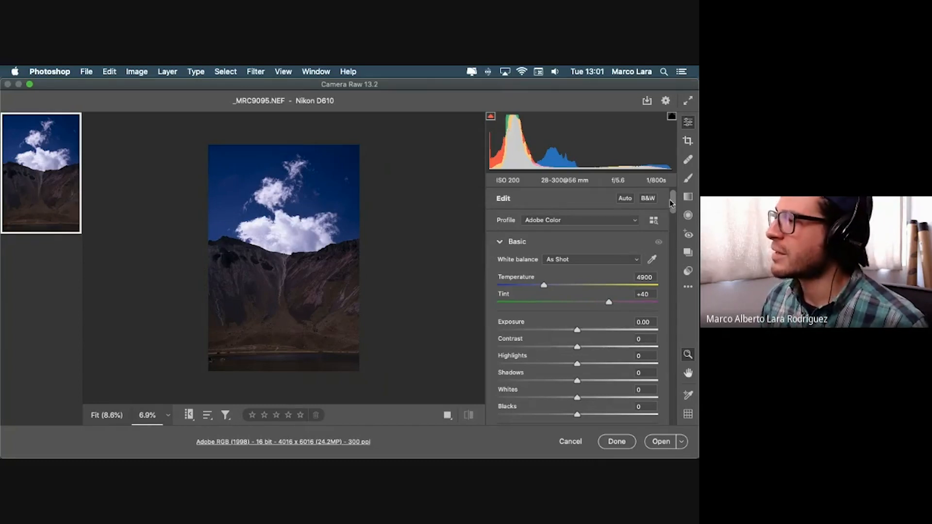
scroll(671, 203, "down", 5)
scroll(675, 196, "up", 5)
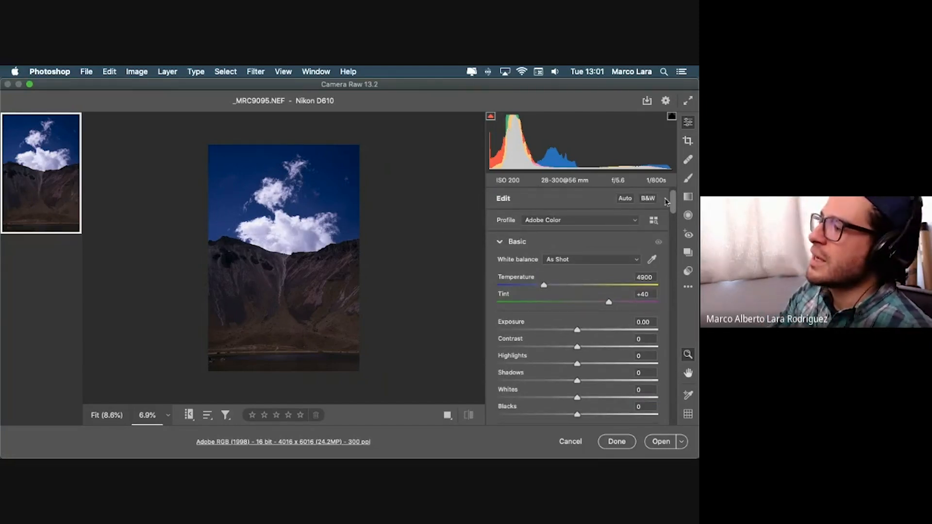
Try the Auto and Daylight white balance presets on the photo
scroll(672, 200, "down", 1)
scroll(672, 204, "down", 1)
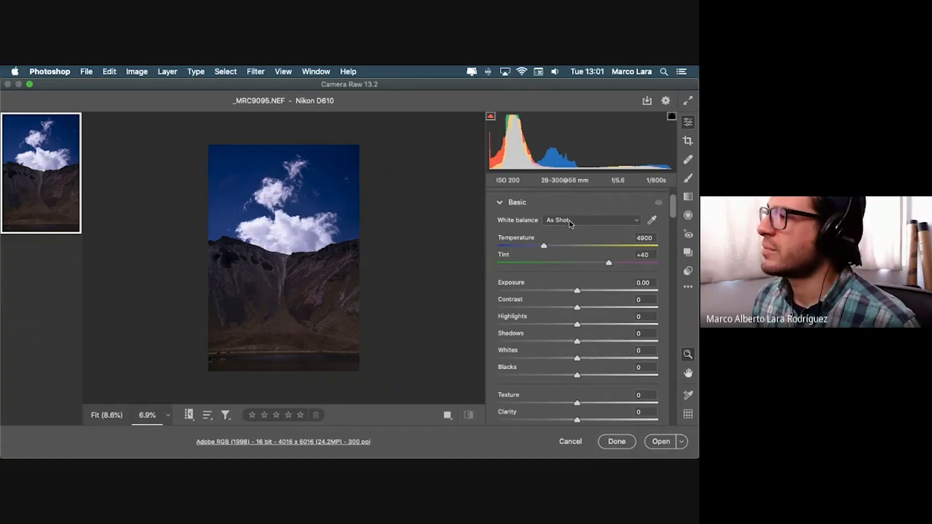
left_click(593, 221)
left_click(594, 222)
left_click(585, 221)
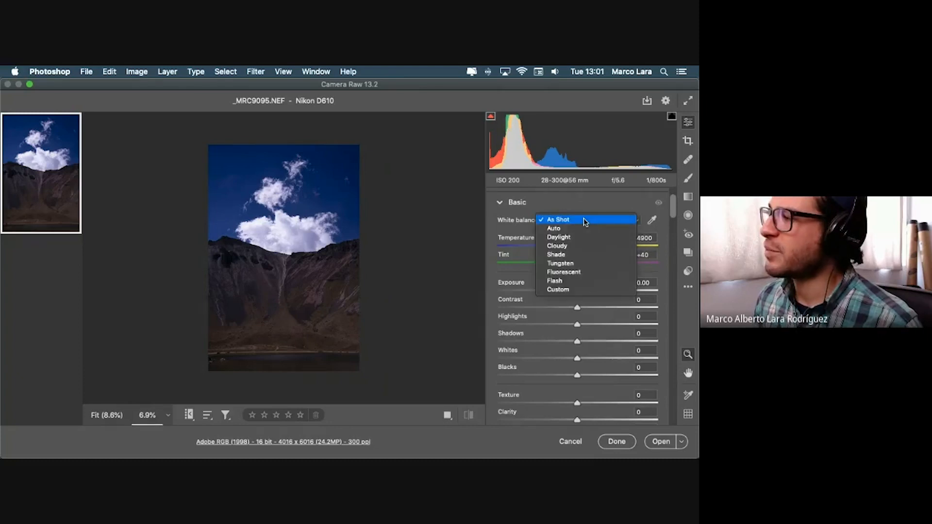
left_click(584, 229)
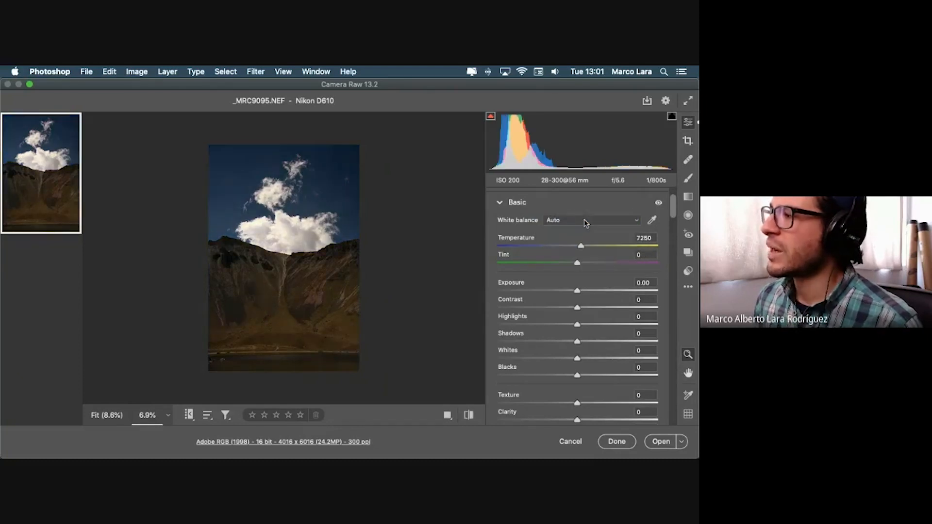
left_click(585, 223)
left_click(583, 229)
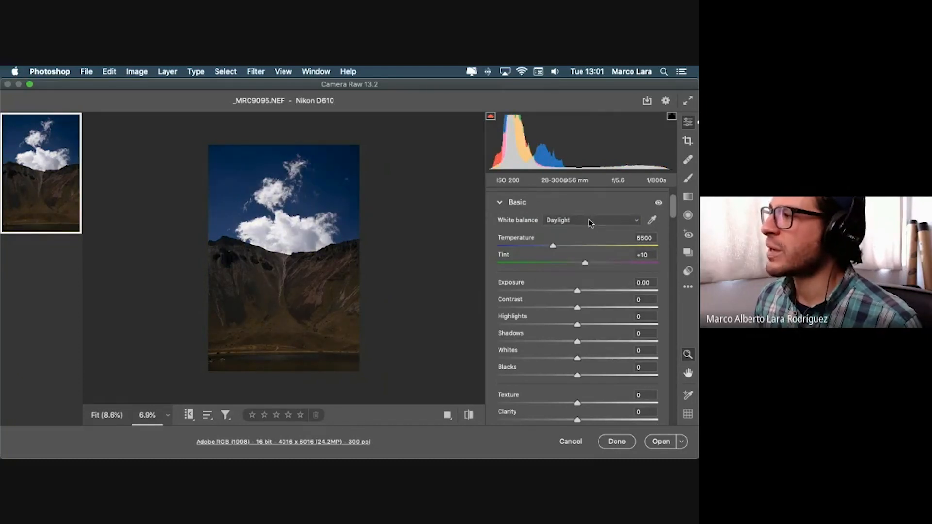
Try the Cloudy, Shade and Custom white balance options, and restore As Shot
left_click(590, 221)
left_click(585, 230)
left_click(585, 222)
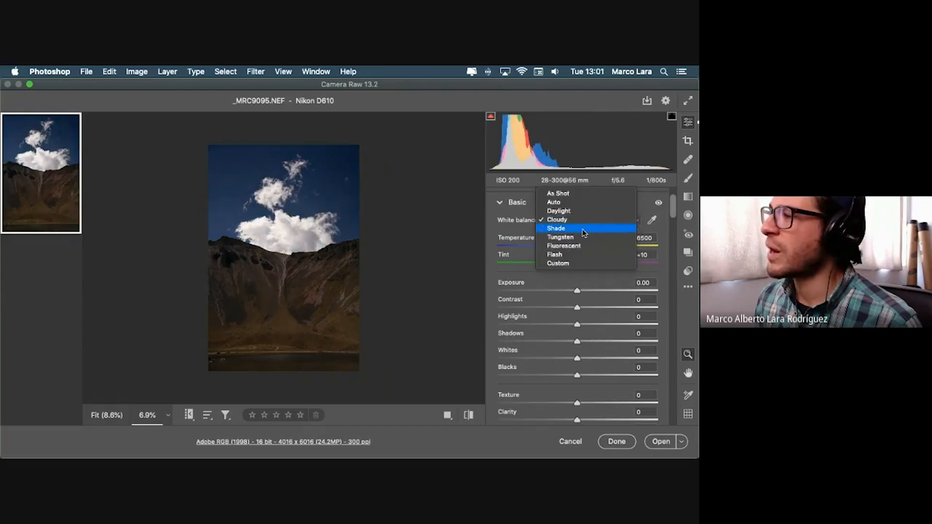
left_click(585, 229)
left_click(584, 222)
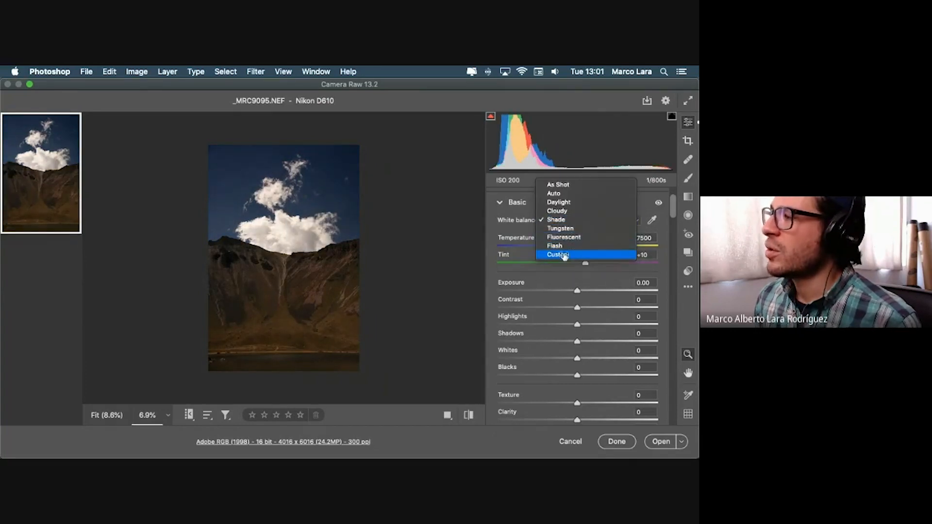
left_click(564, 256)
left_click(550, 222)
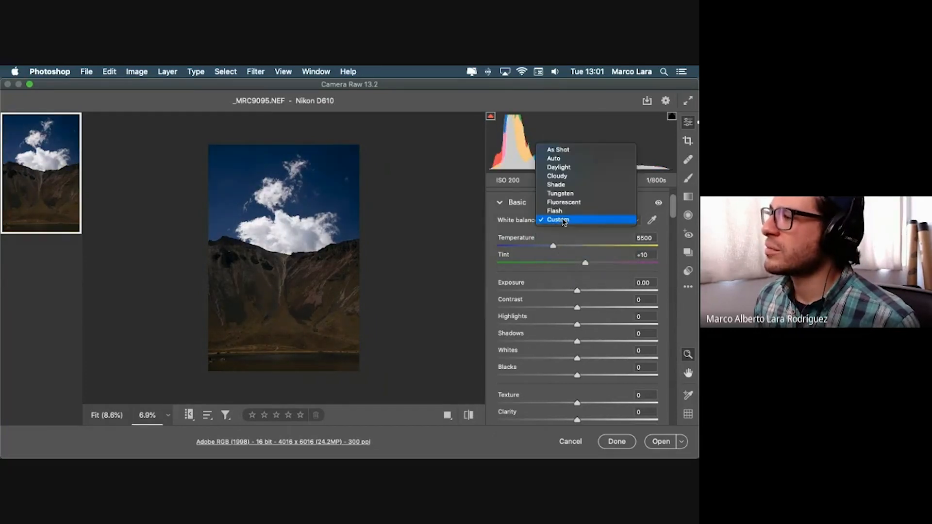
left_click(591, 149)
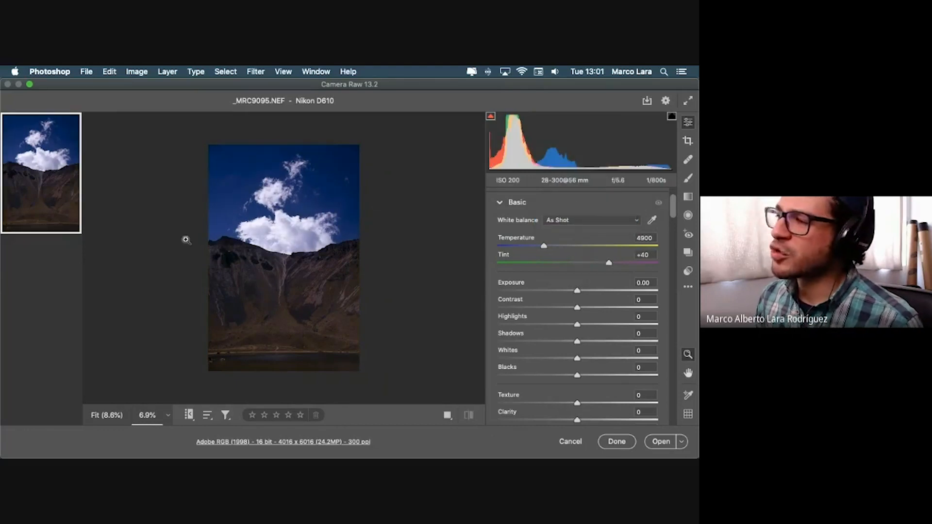
Try the Auto white balance again and switch it to Daylight
left_click(567, 221)
left_click(573, 227)
left_click(581, 223)
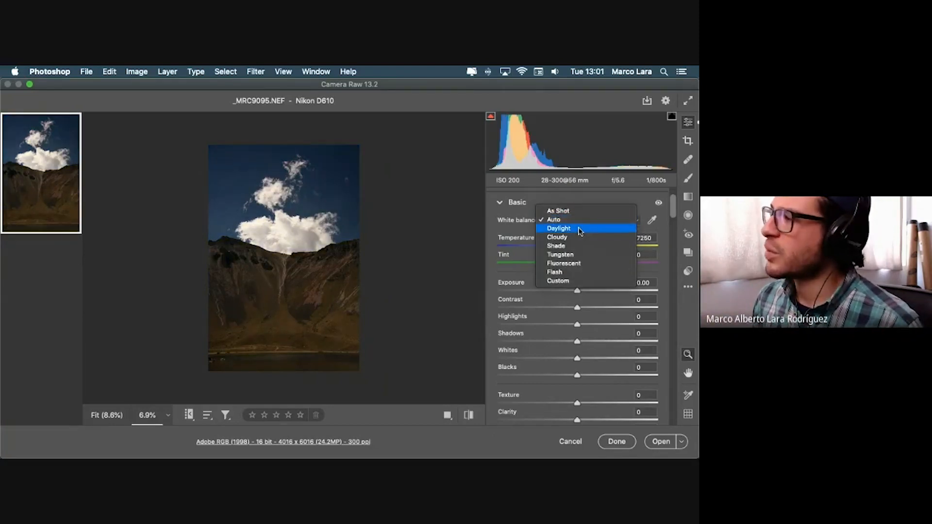
left_click(580, 230)
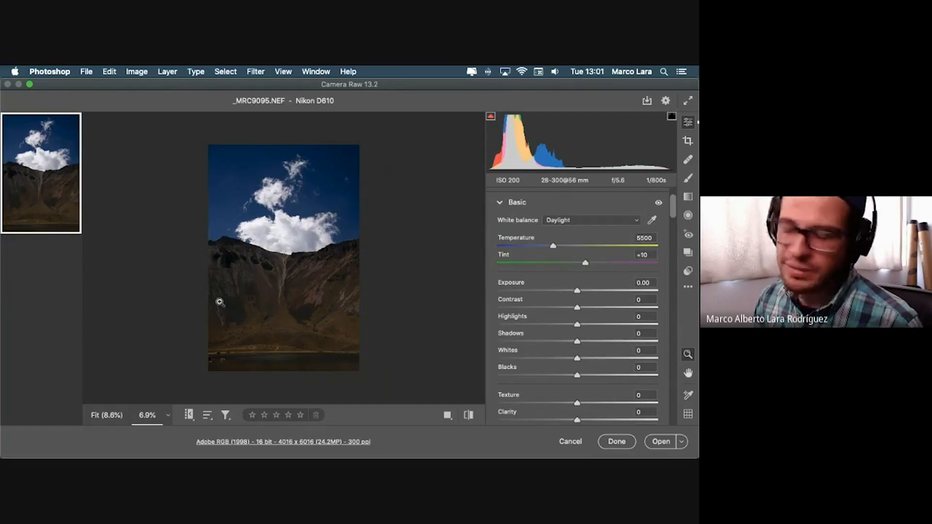
Experiment with cooler, warmer, green and magenta white balances, ending at Temperature 6800 and Tint +38
scroll(551, 250, "up", 1)
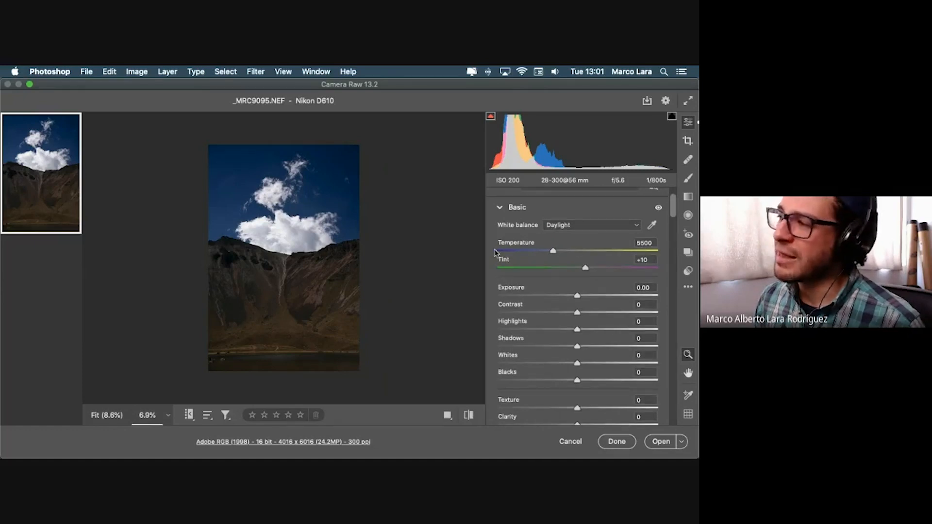
scroll(508, 257, "down", 1)
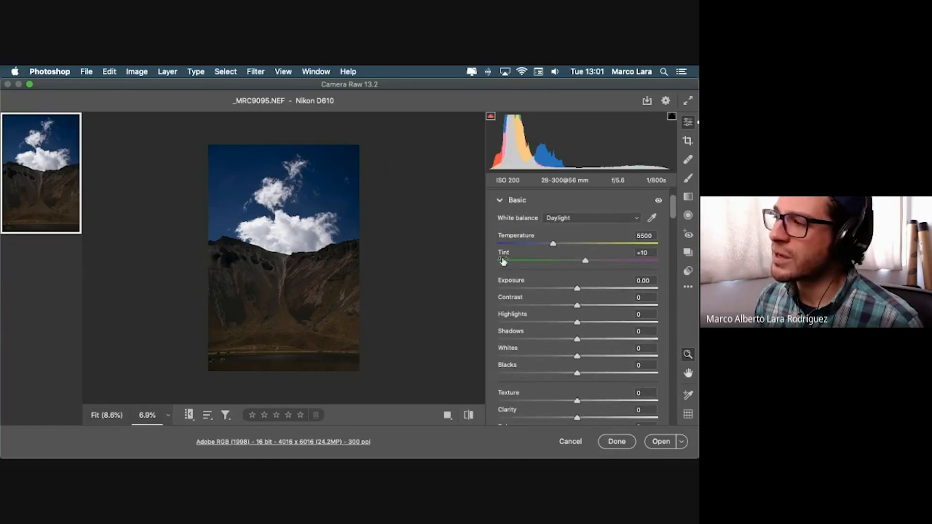
left_click_drag(554, 244, 639, 264)
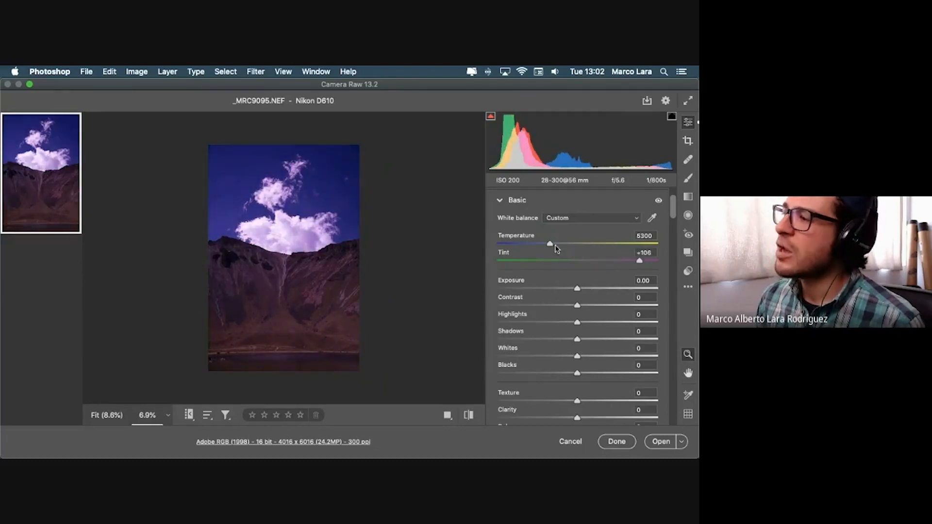
mouse_move(552, 247)
left_mouse_down()
mouse_move(582, 246)
mouse_move(541, 248)
left_mouse_up()
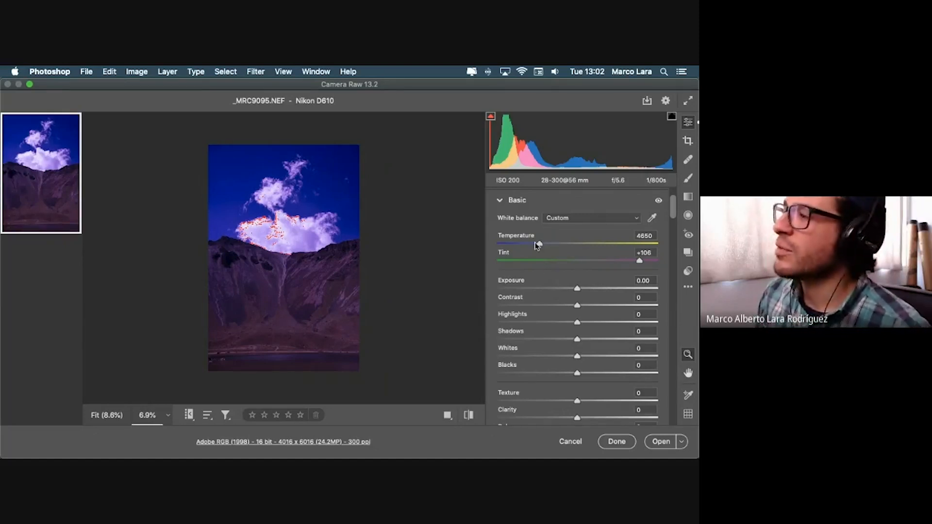
left_click_drag(540, 246, 567, 245)
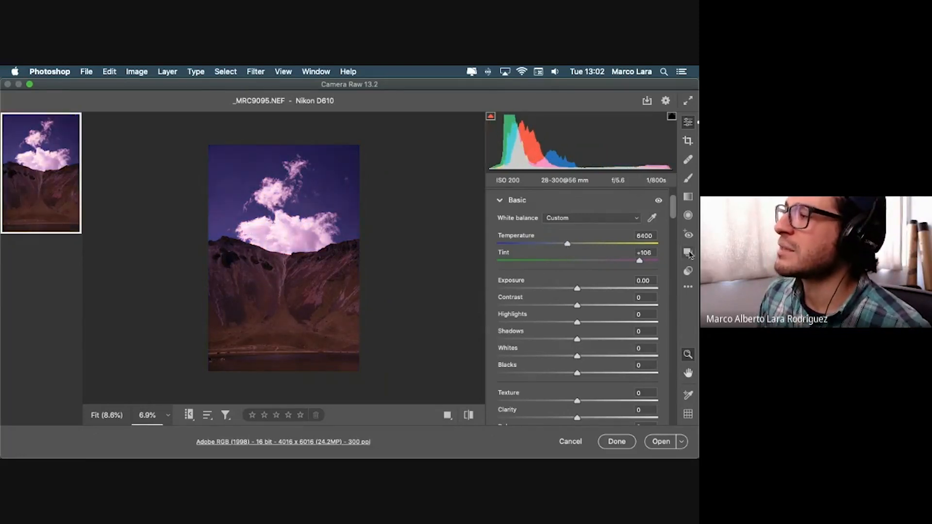
left_click_drag(638, 263, 577, 261)
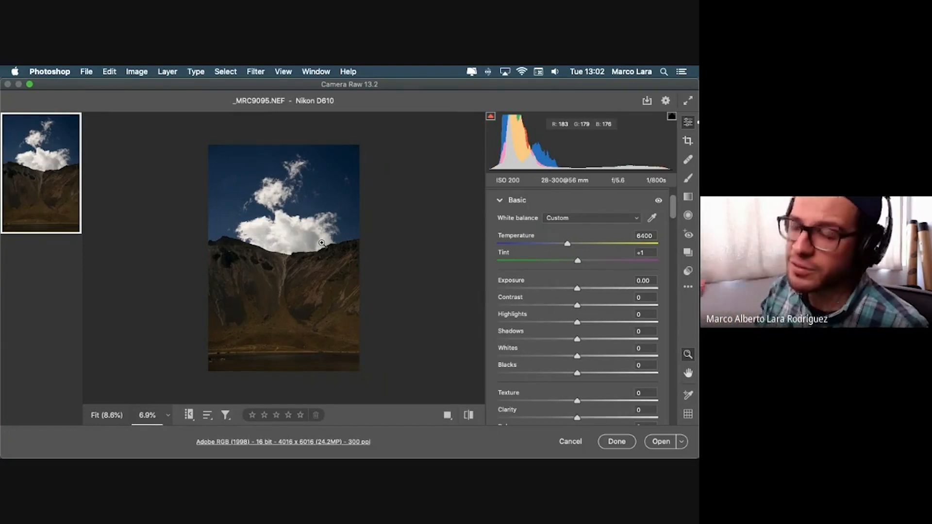
left_click_drag(568, 244, 483, 248)
left_click_drag(570, 248, 609, 262)
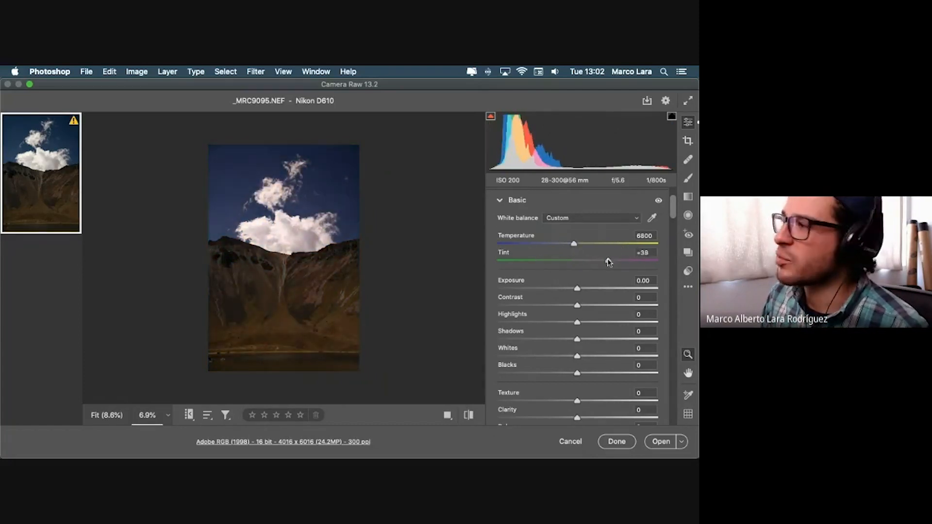
Restore the As Shot white balance and adjust Temperature to 5300 and Tint to +14
left_click(597, 218)
left_click(574, 147)
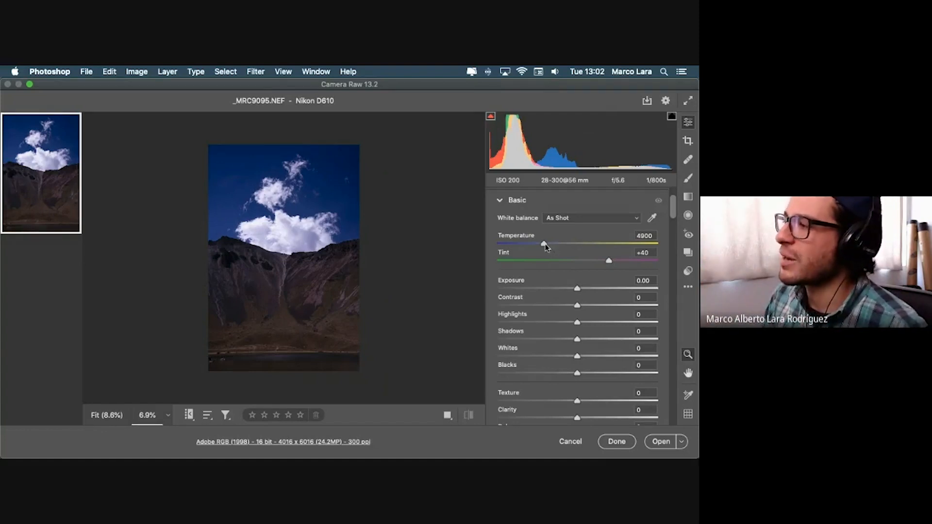
left_click_drag(544, 246, 551, 246)
left_click_drag(608, 262, 553, 247)
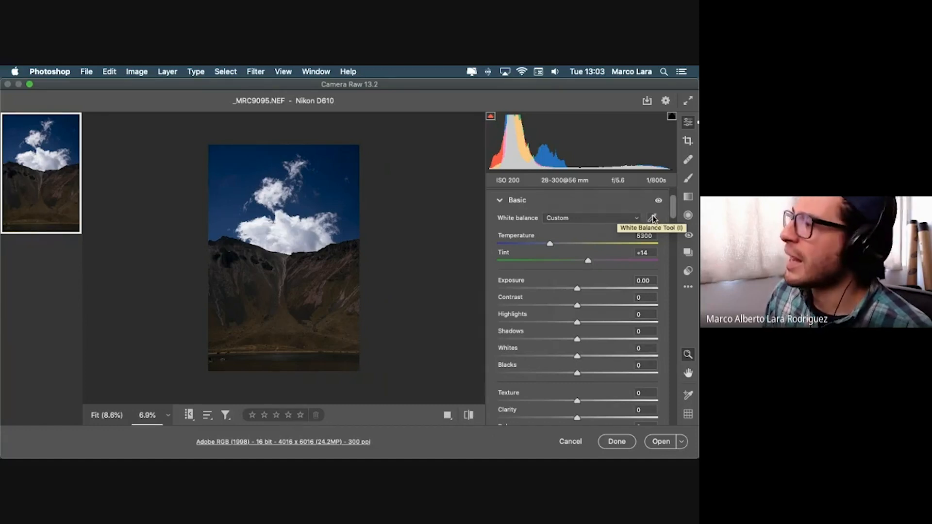
Set the white balance with the White Balance Tool by sampling a rectangular area of the large white cloud
mouse_move(68, 141)
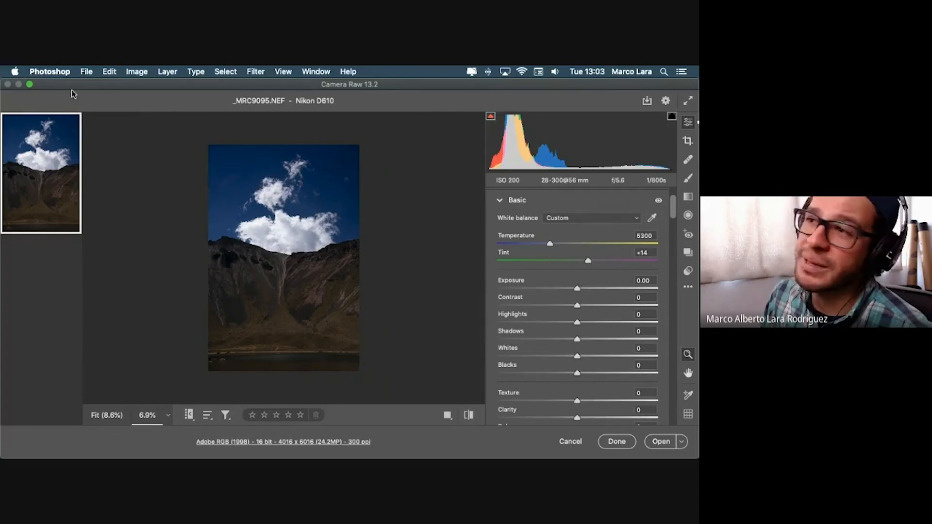
left_click(650, 220)
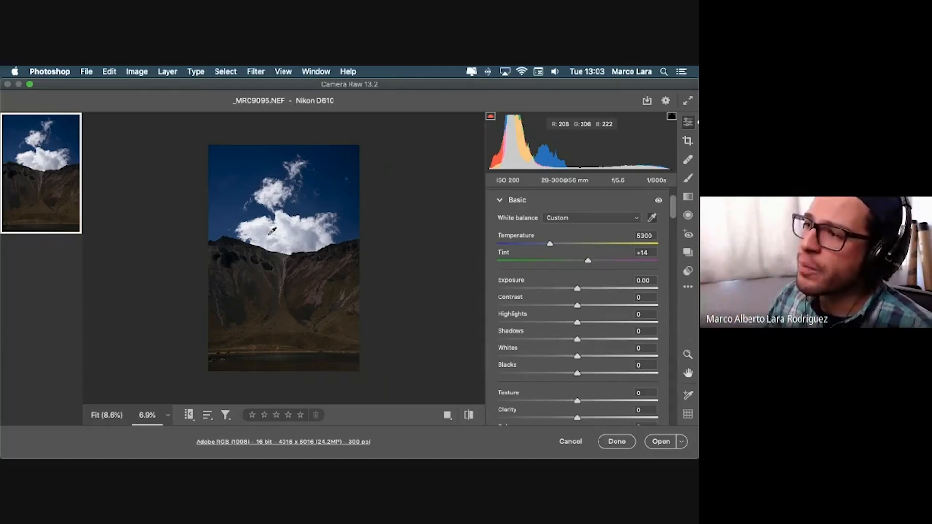
left_click_drag(256, 225, 315, 238)
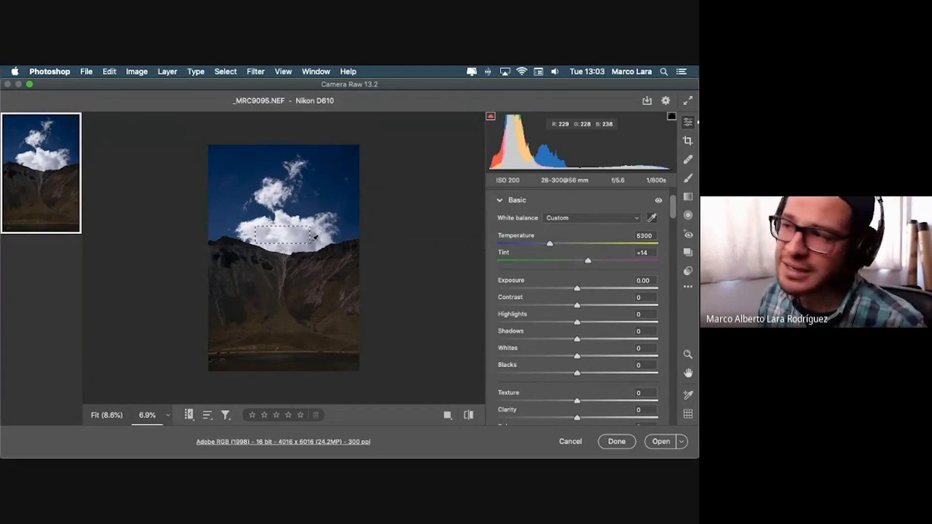
left_click(314, 237)
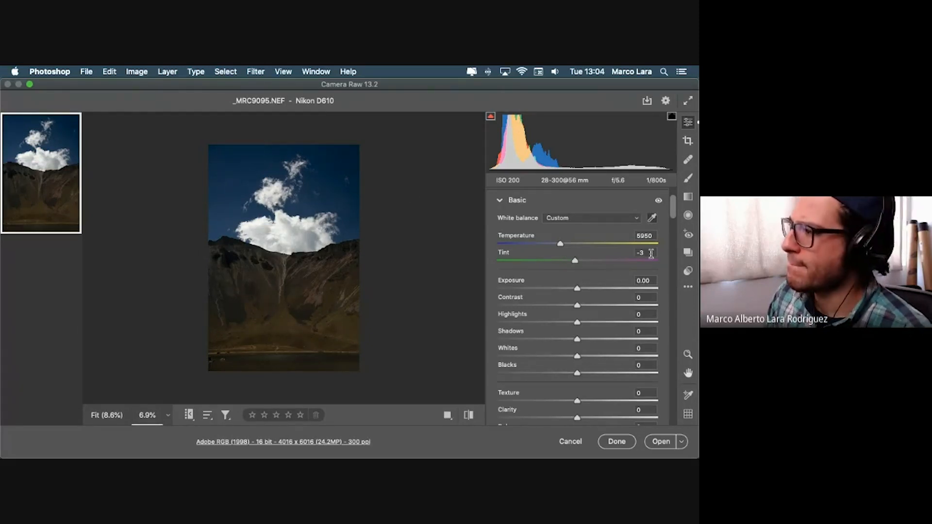
scroll(672, 214, "down", 1)
scroll(672, 214, "up", 1)
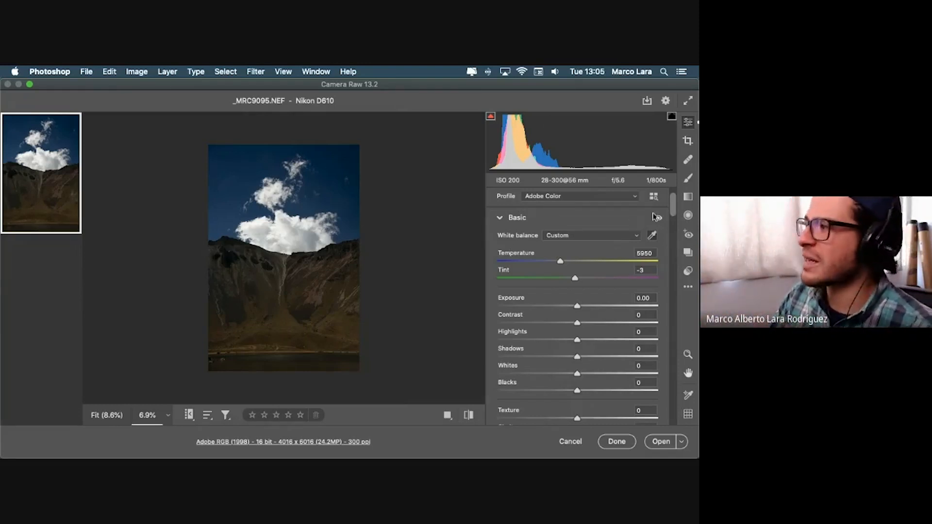
scroll(672, 203, "down", 2)
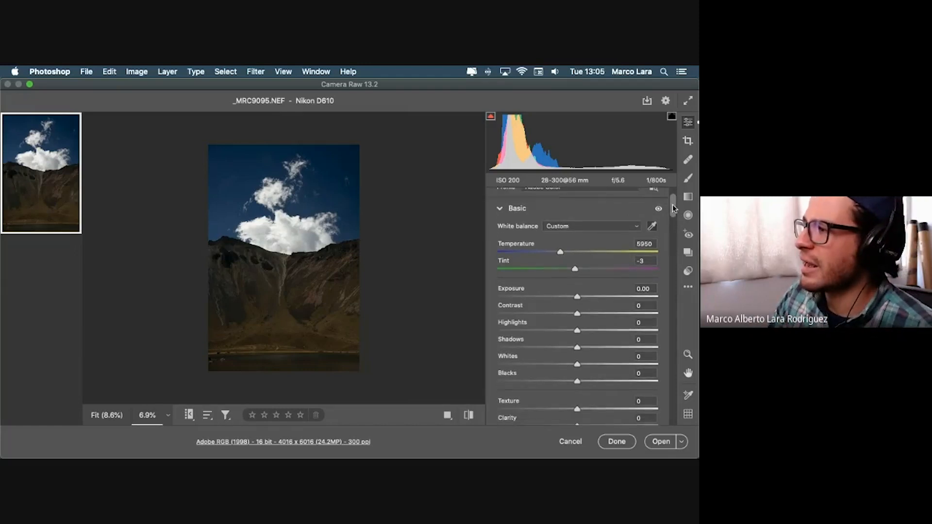
scroll(673, 207, "down", 2)
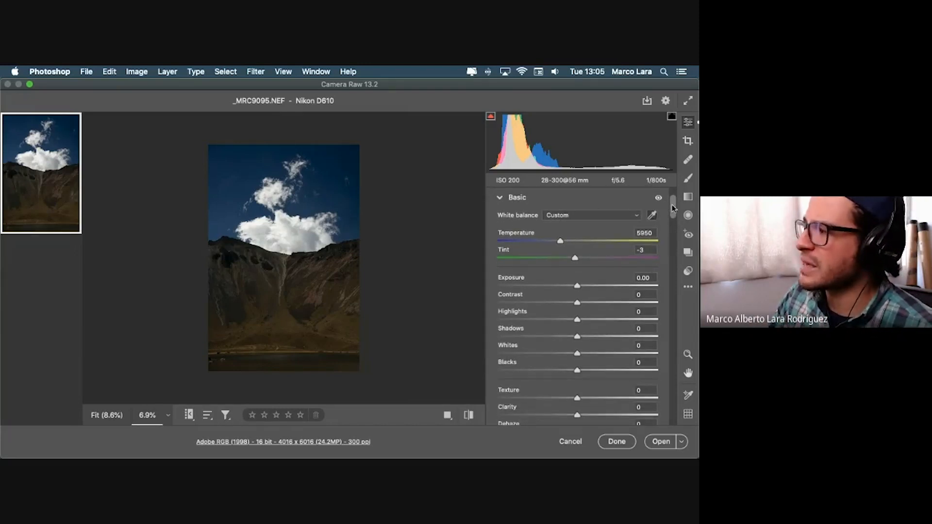
Set the photo's Exposure to +1.45 and reduce Contrast to -20
scroll(671, 205, "down", 5)
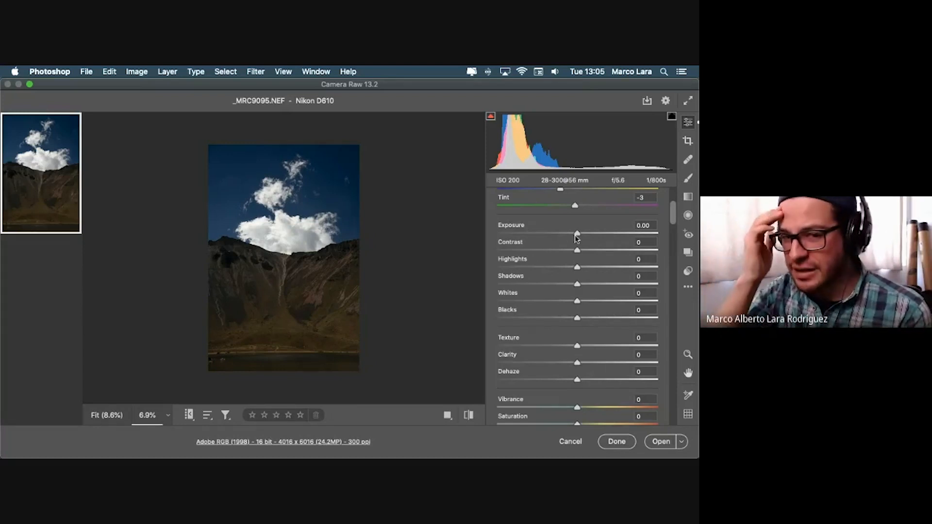
left_click_drag(577, 234, 609, 241)
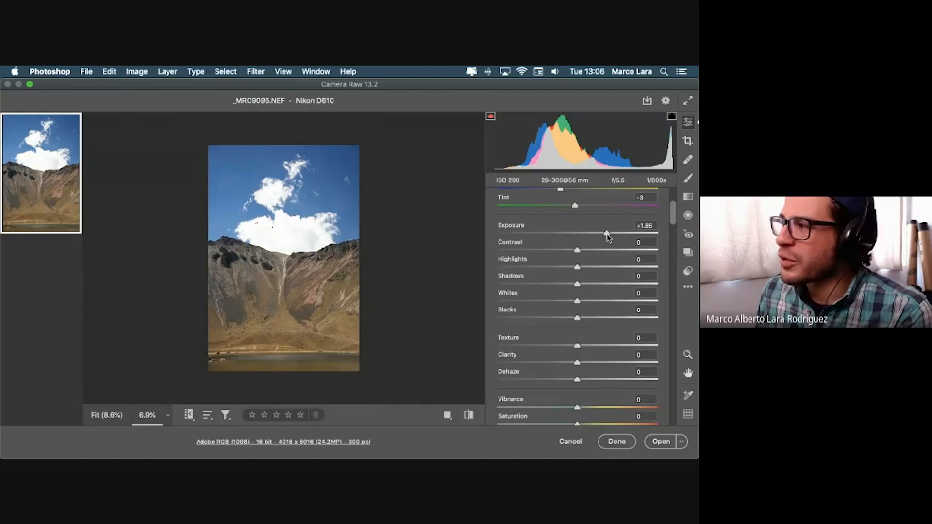
mouse_move(608, 236)
left_mouse_down()
mouse_move(579, 237)
mouse_move(608, 234)
left_mouse_up()
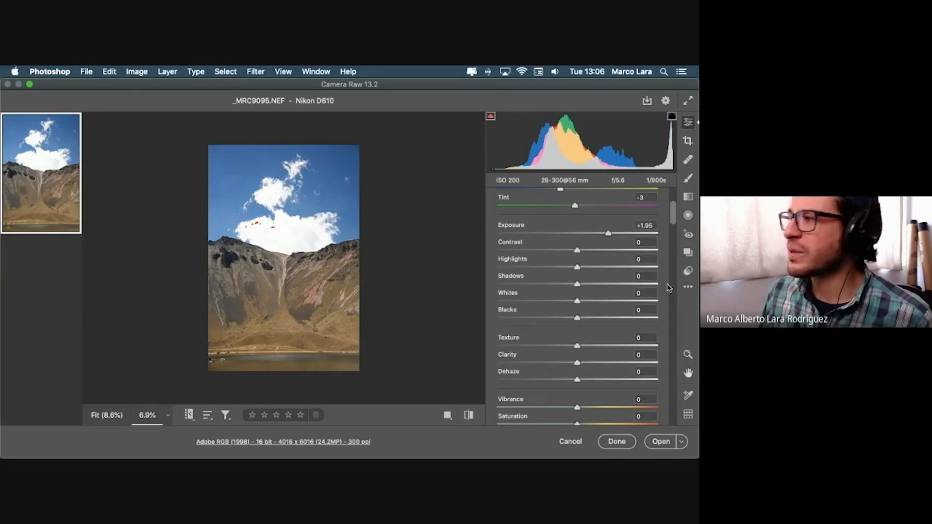
mouse_move(608, 234)
left_mouse_down()
mouse_move(584, 234)
mouse_move(602, 236)
left_mouse_up()
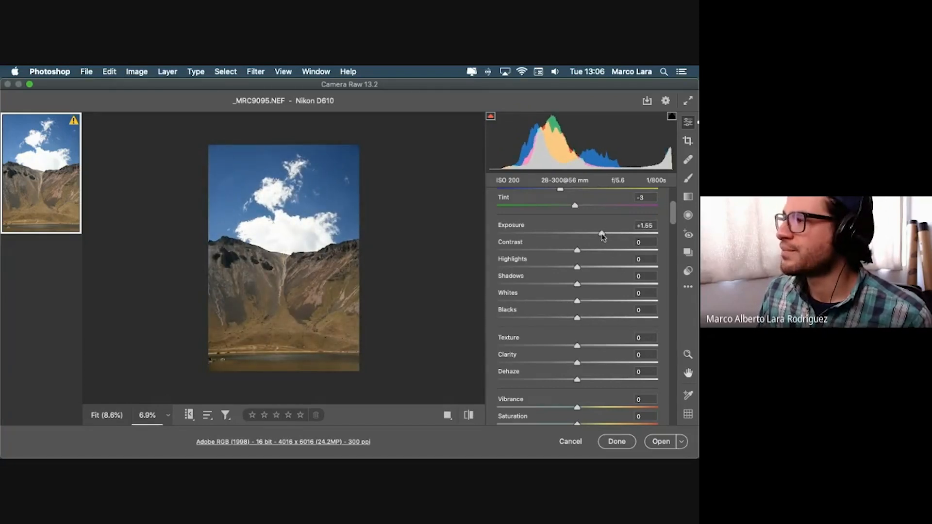
left_click_drag(602, 237, 600, 235)
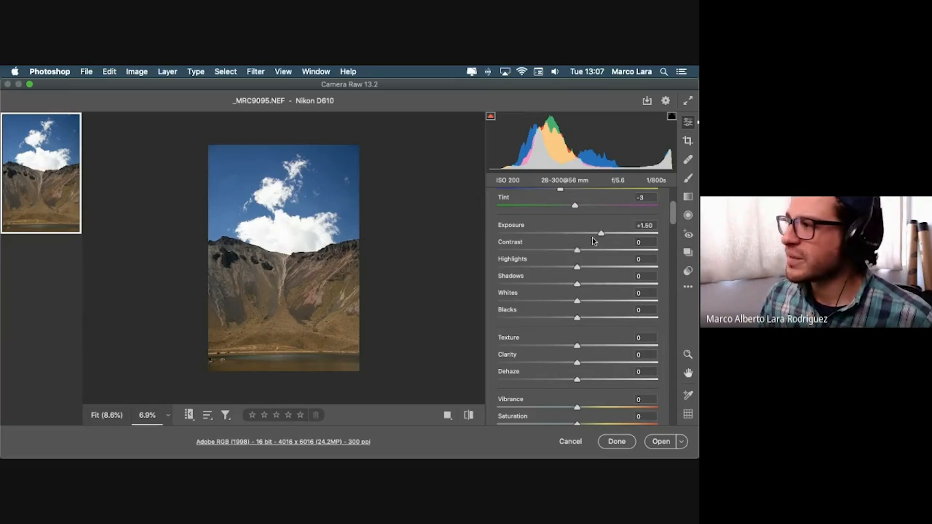
left_click_drag(602, 233, 602, 236)
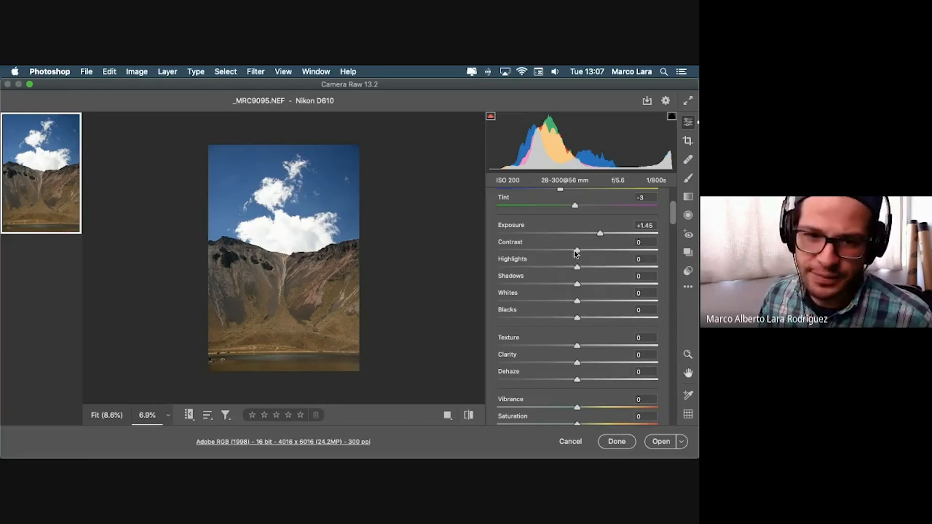
mouse_move(576, 252)
left_mouse_down()
mouse_move(490, 249)
mouse_move(645, 250)
mouse_move(578, 256)
left_mouse_up()
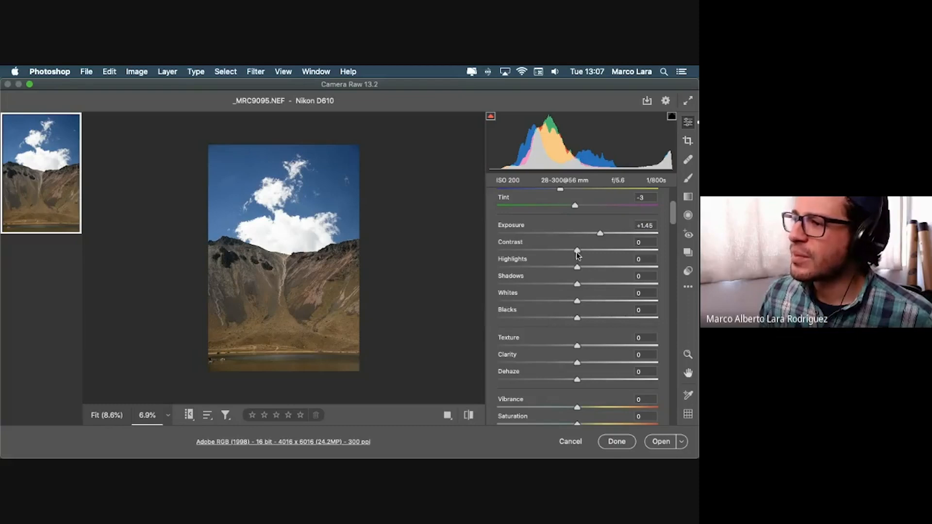
mouse_move(578, 256)
left_mouse_down()
mouse_move(491, 254)
mouse_move(669, 258)
mouse_move(587, 260)
mouse_move(577, 268)
mouse_move(574, 252)
mouse_move(562, 255)
left_mouse_up()
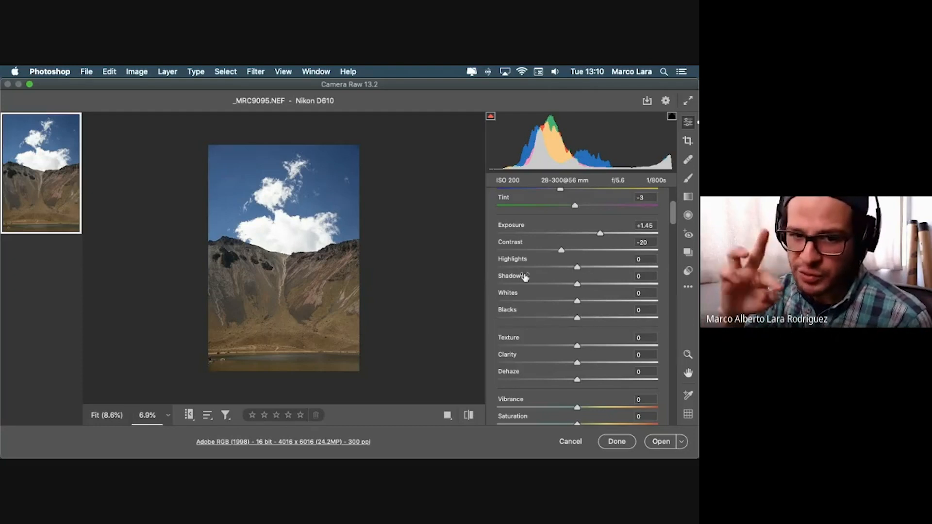
Try raising Highlights to +100 to push the white clouds into clipping
scroll(574, 278, "up", 1)
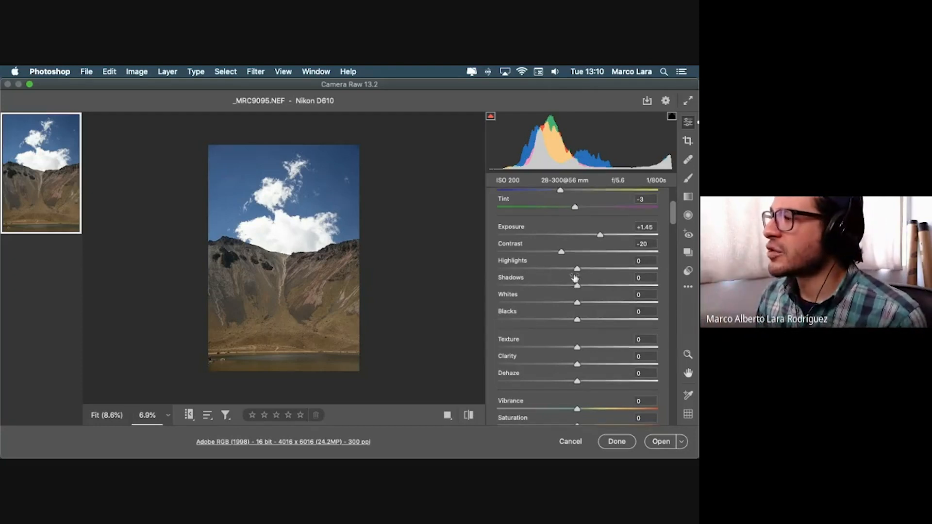
scroll(574, 278, "up", 2)
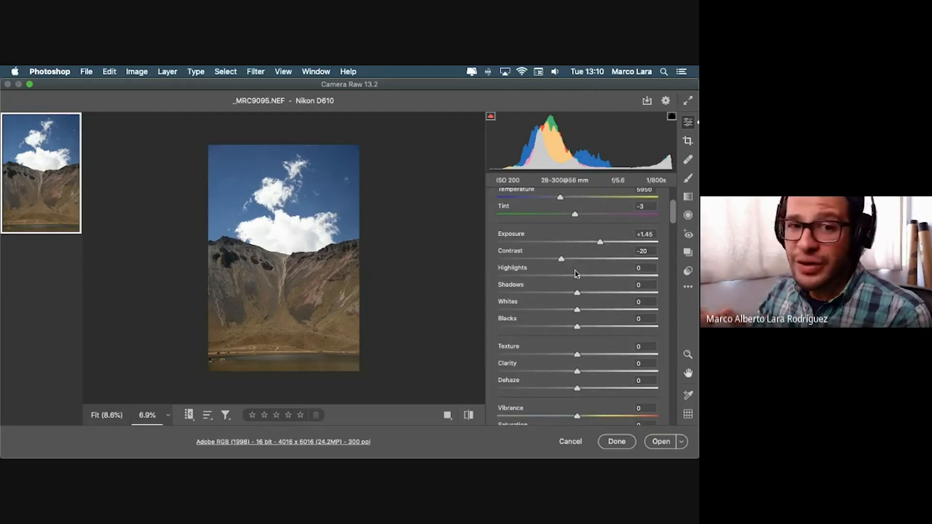
scroll(576, 273, "up", 1)
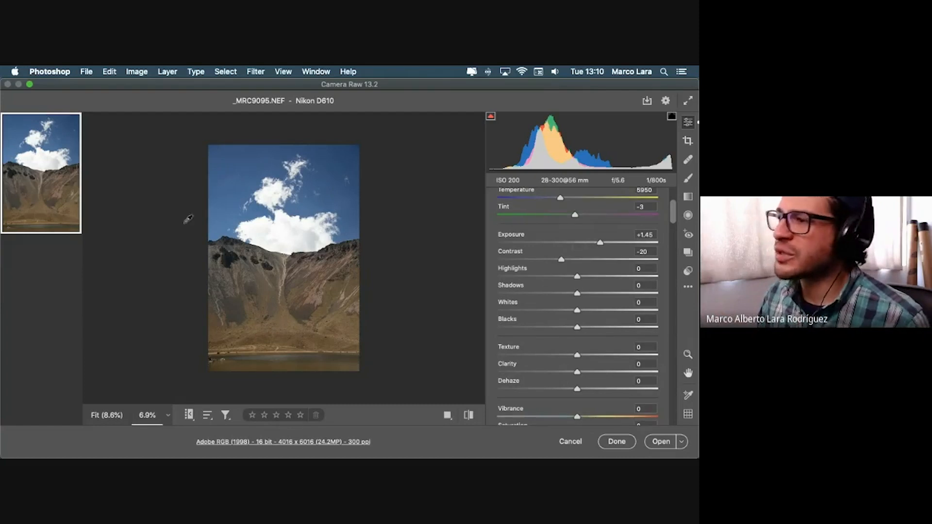
scroll(281, 249, "down", 1)
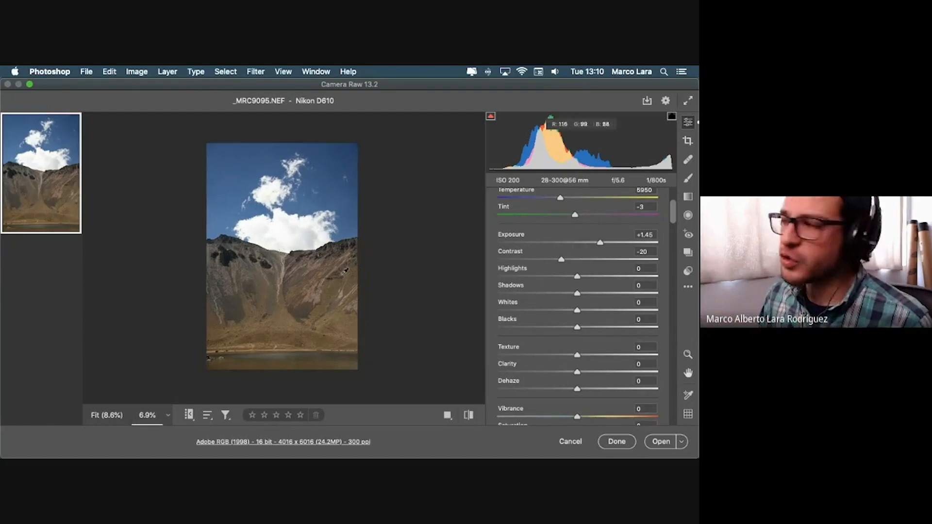
scroll(577, 276, "down", 1)
left_click_drag(577, 276, 667, 276)
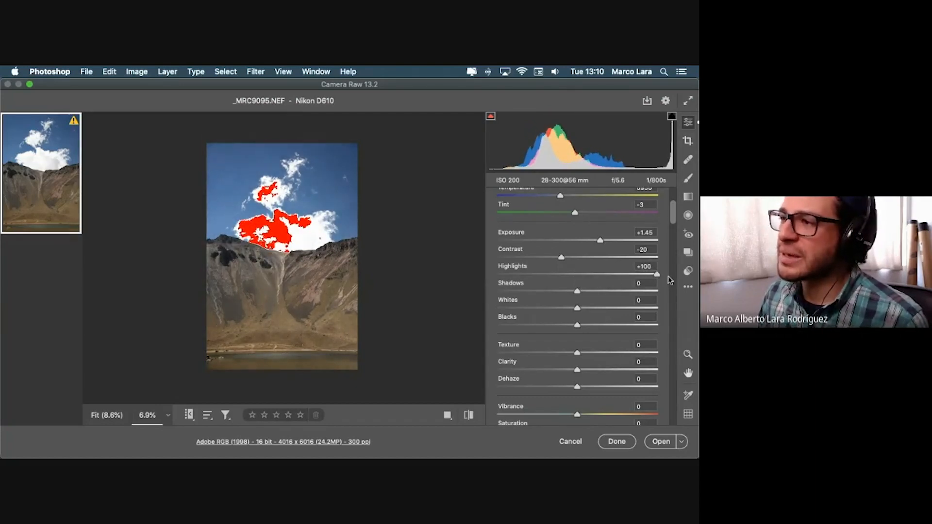
Toggle the shadow and highlight clipping warnings off and on to compare the clipped areas of the photo
left_click(672, 117)
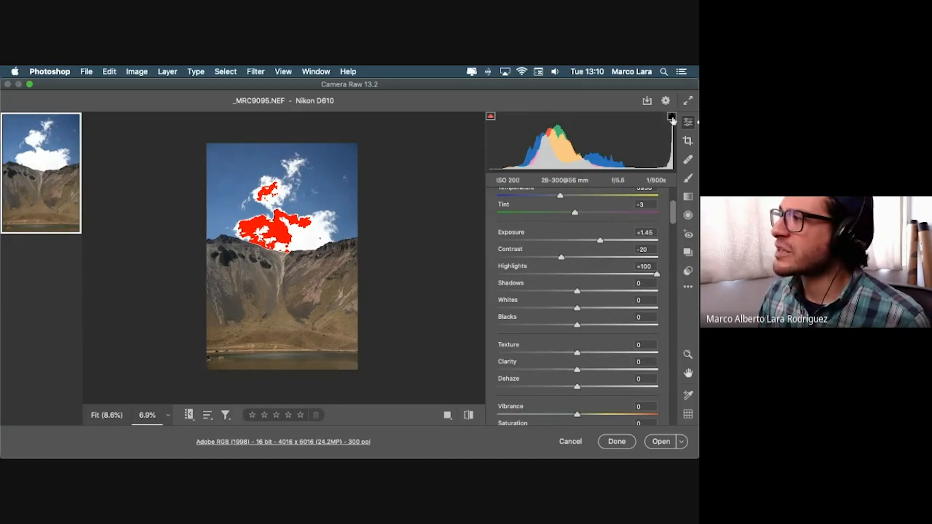
left_click(490, 119)
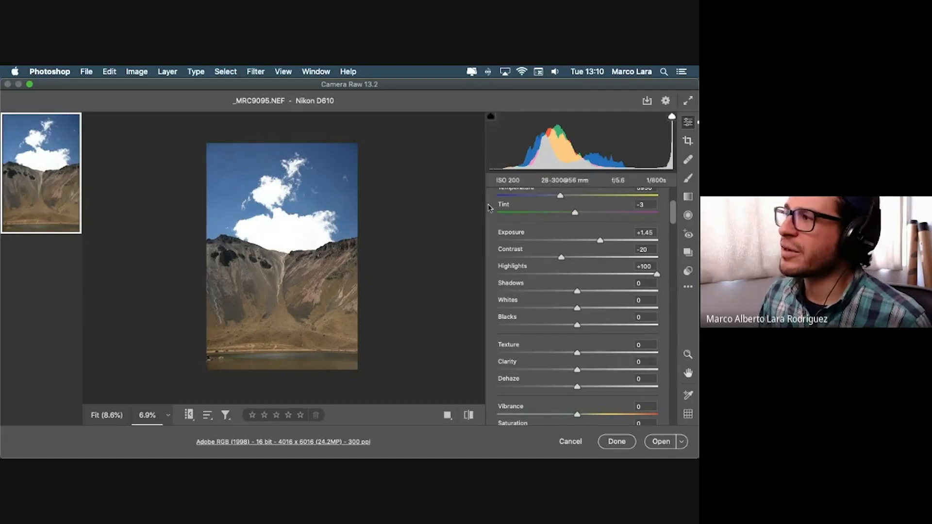
left_click(671, 117)
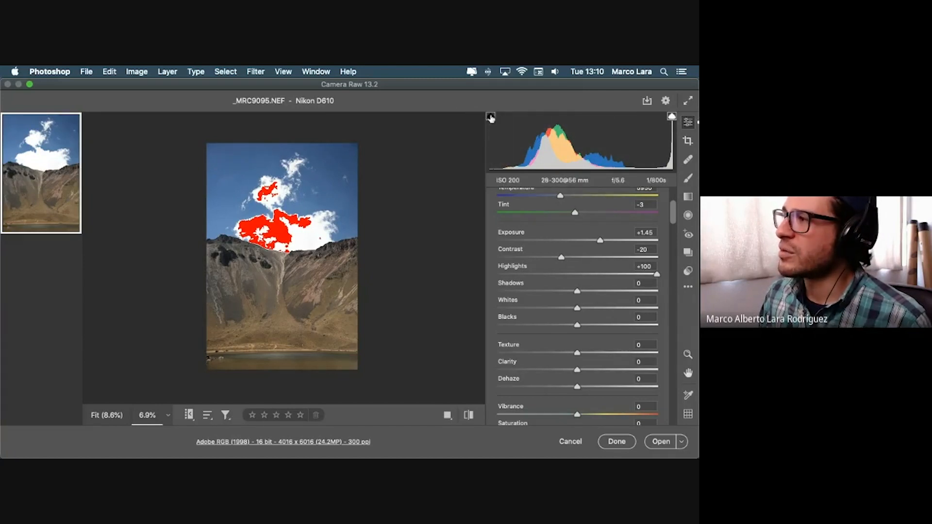
left_click(672, 118)
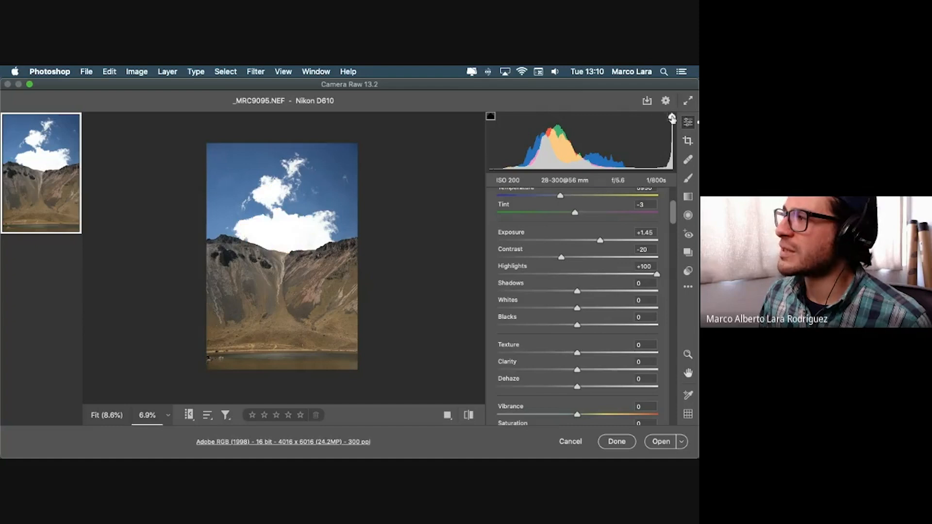
left_click(672, 117)
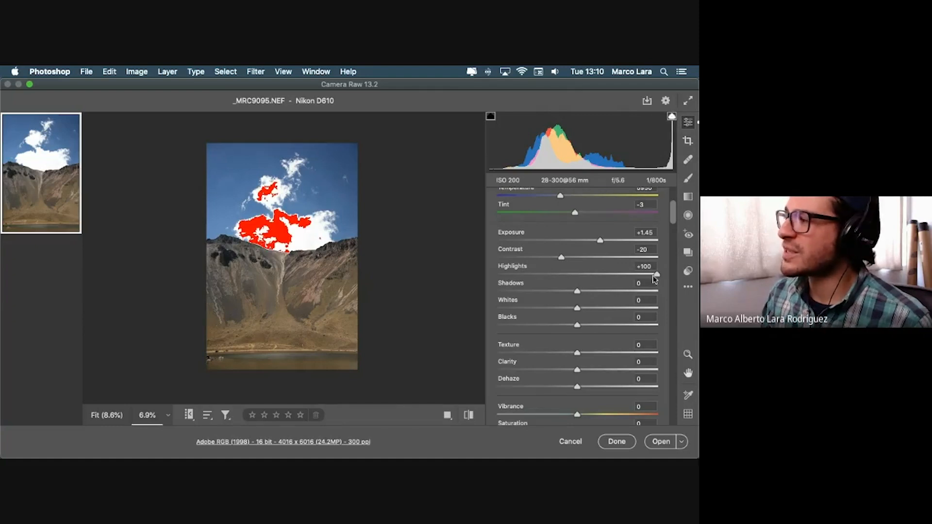
Lower Highlights to -40 after trying 0 and -100, and raise Shadows to +5
mouse_move(656, 278)
left_mouse_down()
mouse_move(578, 278)
mouse_move(656, 275)
left_mouse_up()
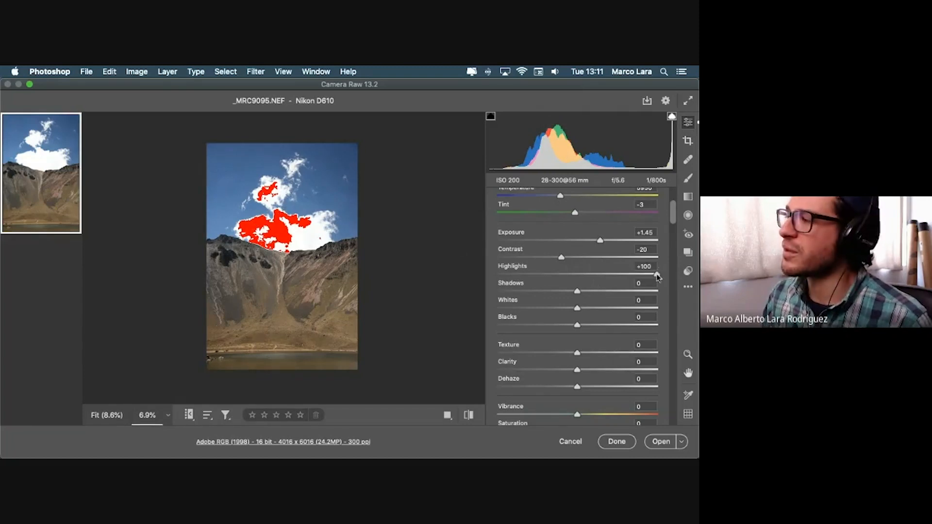
left_click_drag(657, 276, 576, 276)
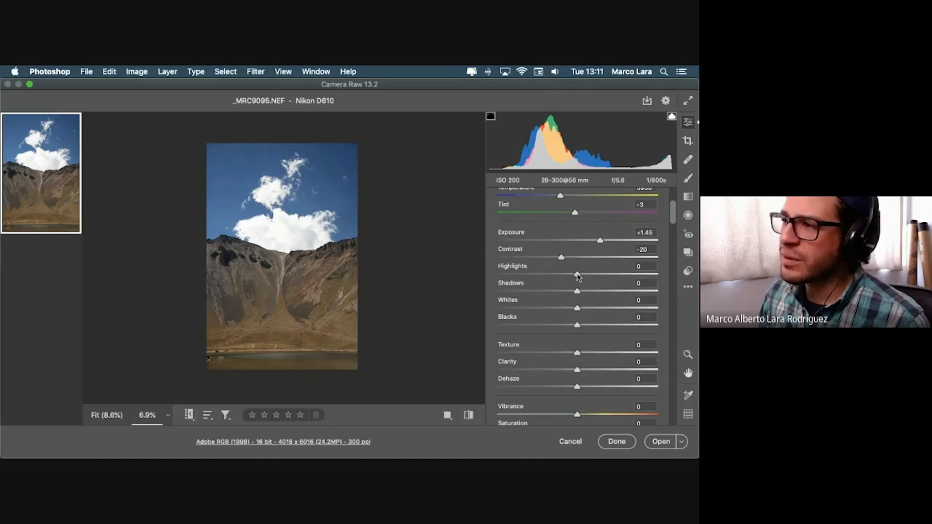
left_click_drag(577, 275, 491, 279)
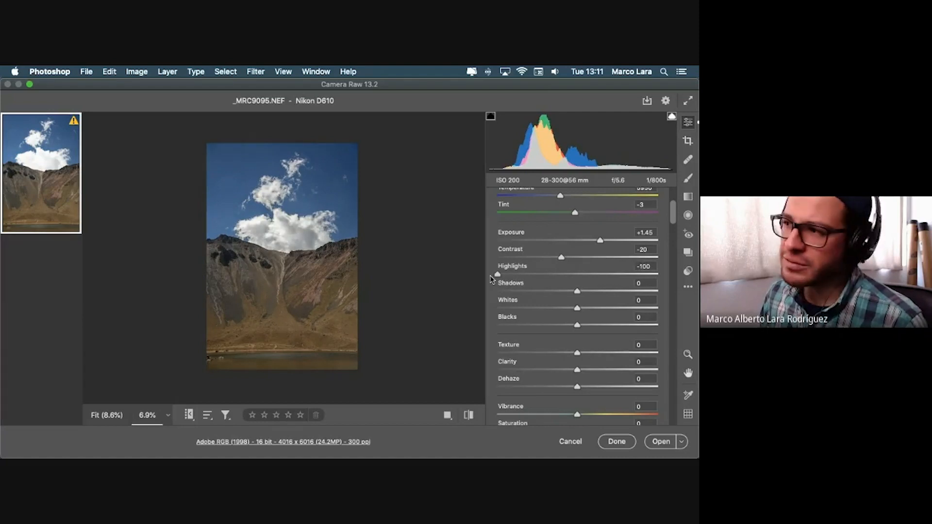
left_click_drag(491, 279, 547, 277)
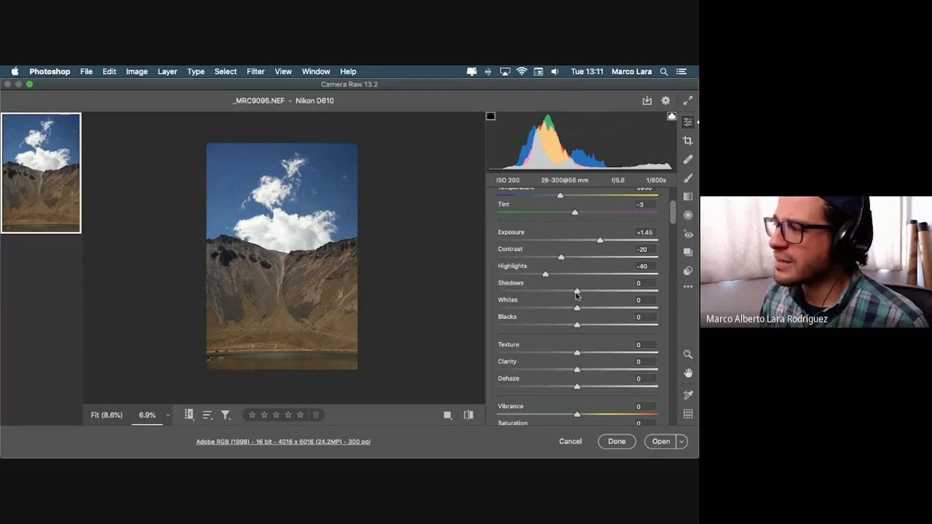
mouse_move(578, 293)
left_mouse_down()
mouse_move(539, 293)
mouse_move(639, 297)
mouse_move(536, 299)
mouse_move(656, 293)
mouse_move(496, 299)
mouse_move(584, 302)
left_mouse_up()
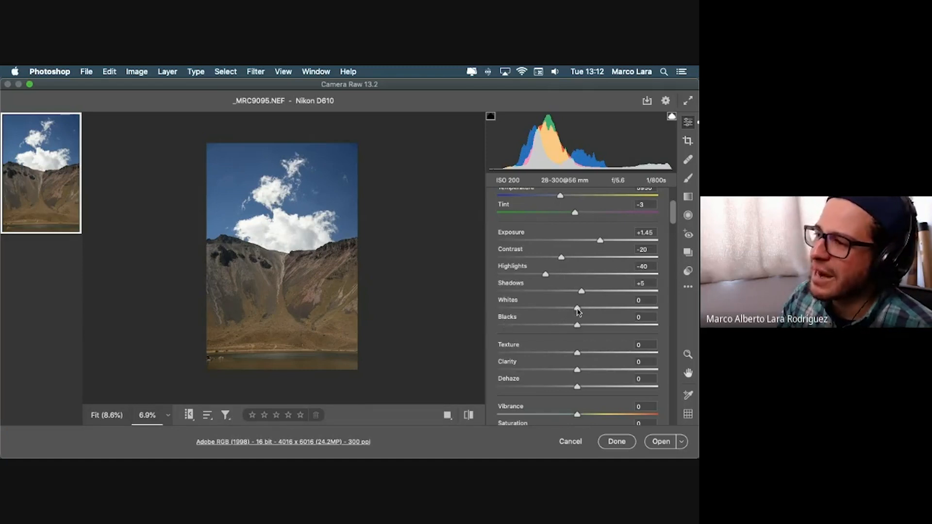
Try Whites at +1 and Blacks at -15, adjusting directly in the histogram as well, and return both to 0
mouse_move(578, 312)
left_mouse_down()
mouse_move(624, 312)
mouse_move(578, 315)
left_mouse_up()
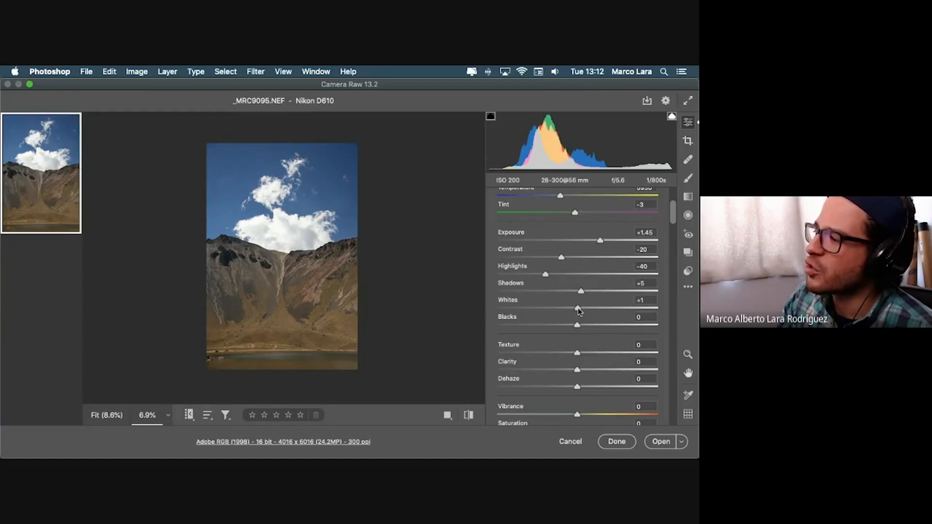
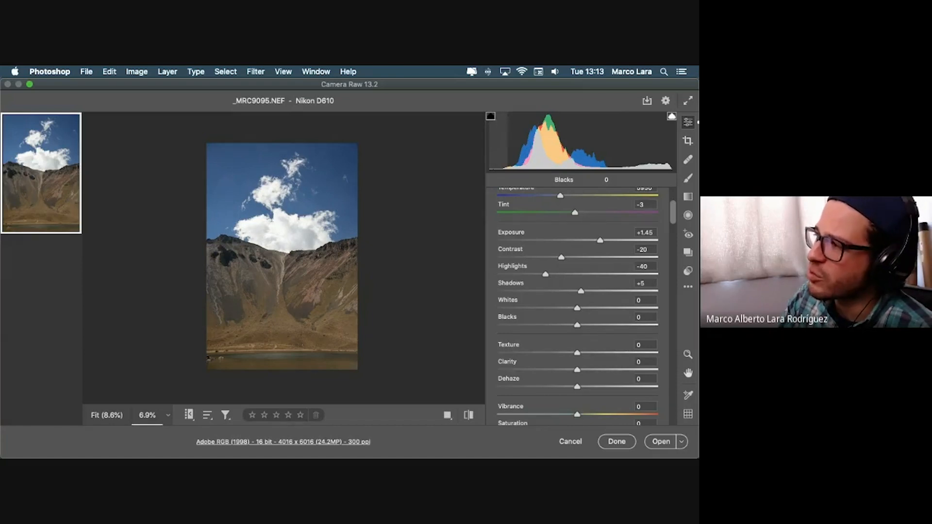
mouse_move(496, 140)
left_mouse_down()
mouse_move(475, 140)
mouse_move(517, 140)
mouse_move(483, 140)
mouse_move(505, 139)
mouse_move(492, 141)
left_mouse_up()
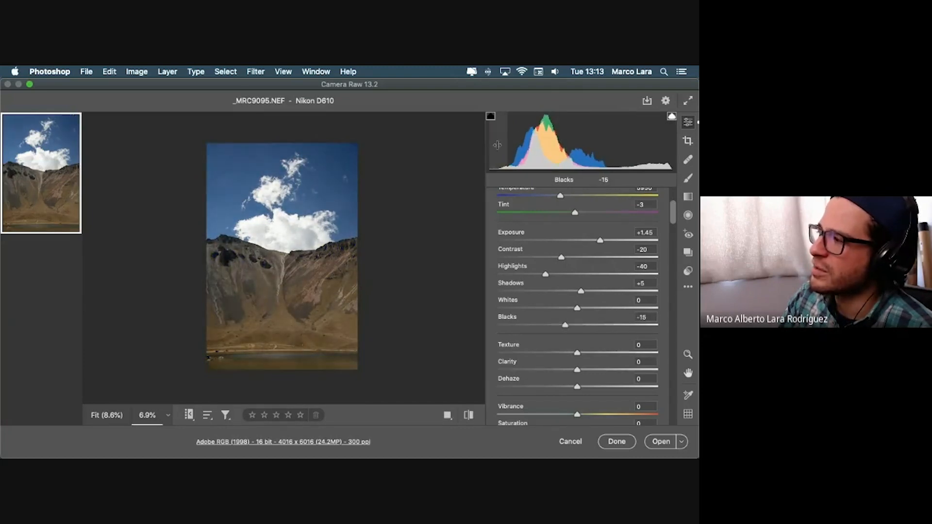
double_click(566, 324)
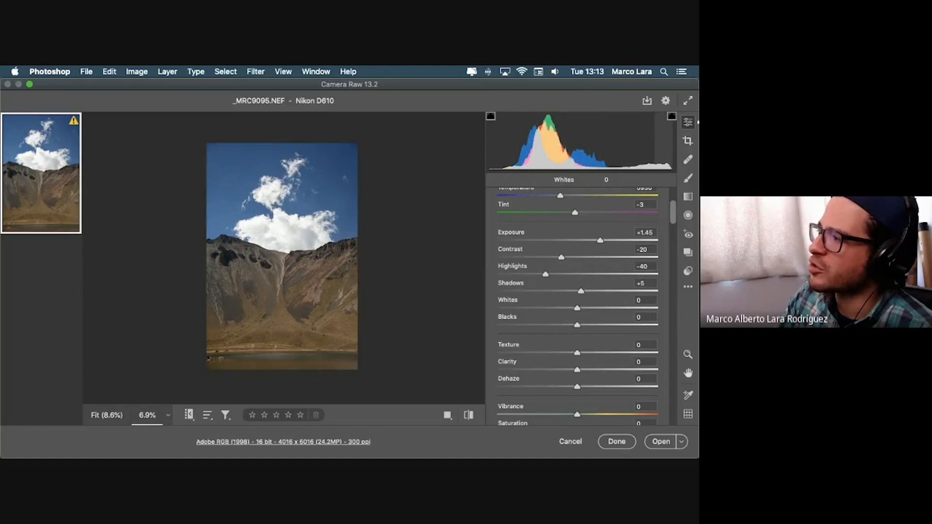
mouse_move(664, 140)
left_mouse_down()
mouse_move(680, 141)
mouse_move(663, 141)
left_mouse_up()
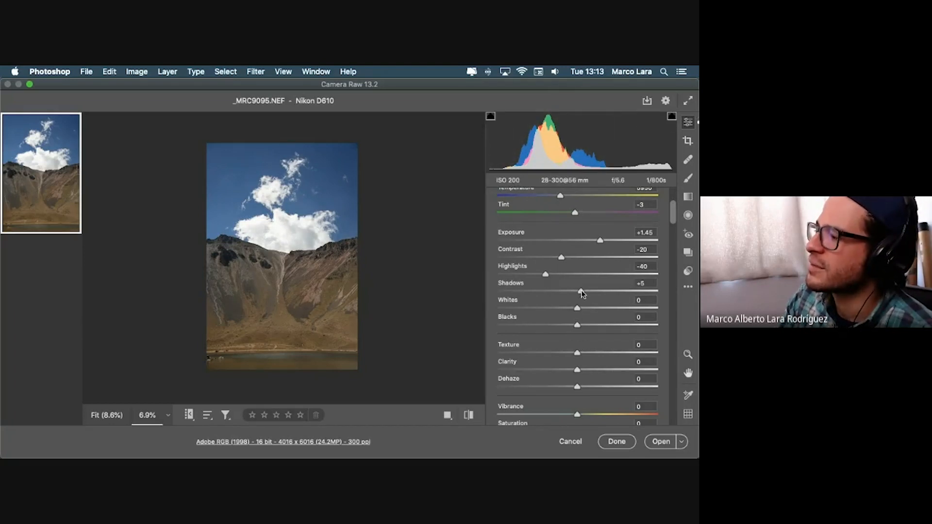
Try Highlights at +50 with Whites at -95, resetting Shadows to 0 after a trial at -21
left_click_drag(546, 274, 561, 292)
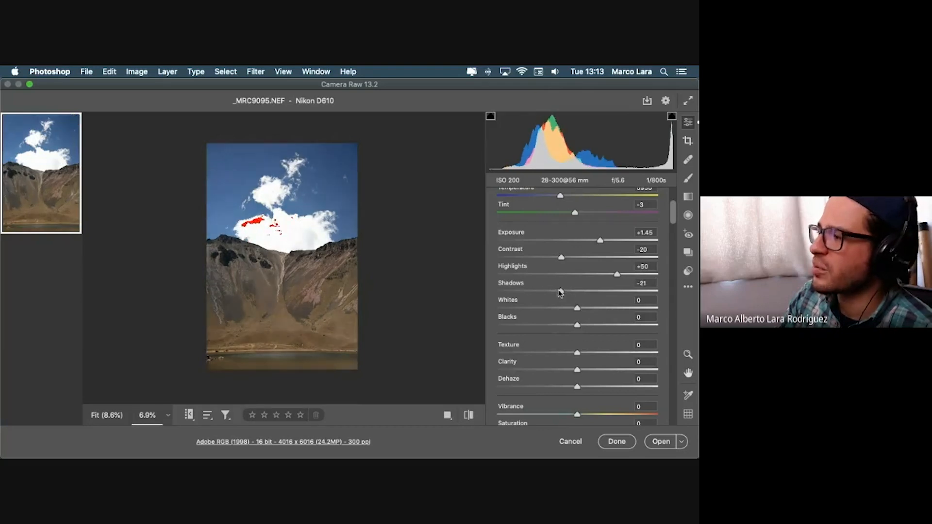
double_click(561, 292)
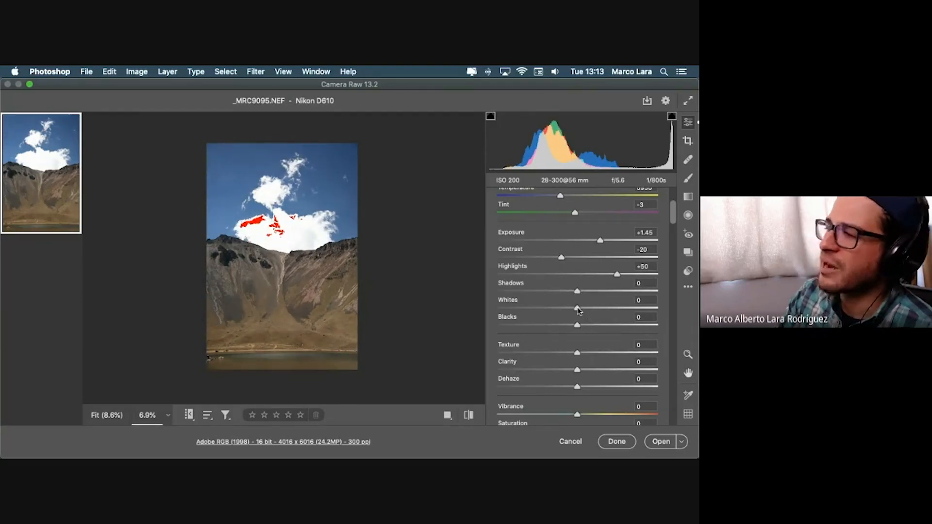
left_click_drag(577, 309, 502, 310)
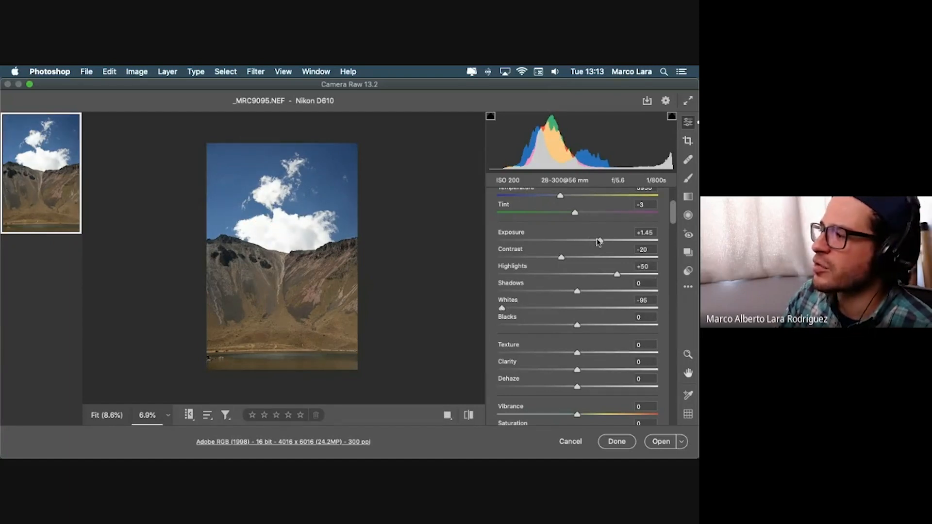
Darken Exposure to -1.45 and reset Highlights and Whites to 0
left_click_drag(600, 241, 554, 241)
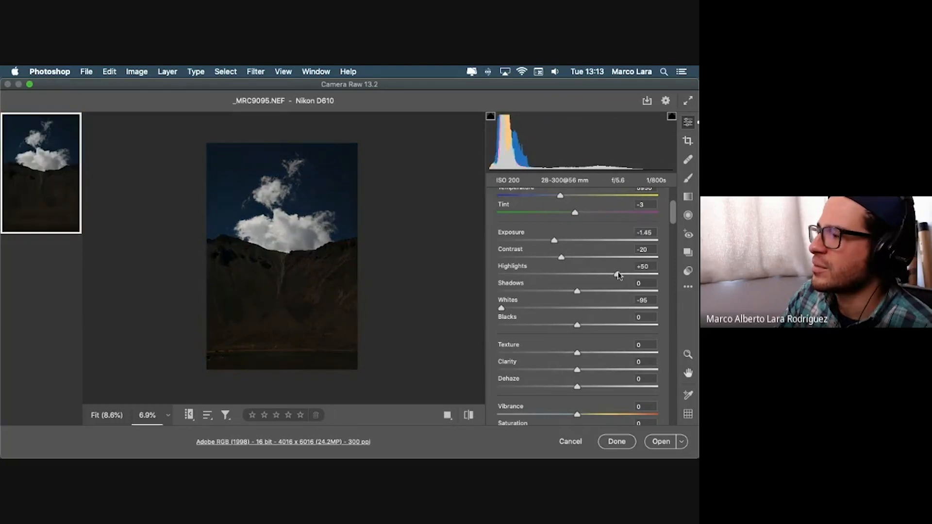
double_click(618, 275)
double_click(501, 308)
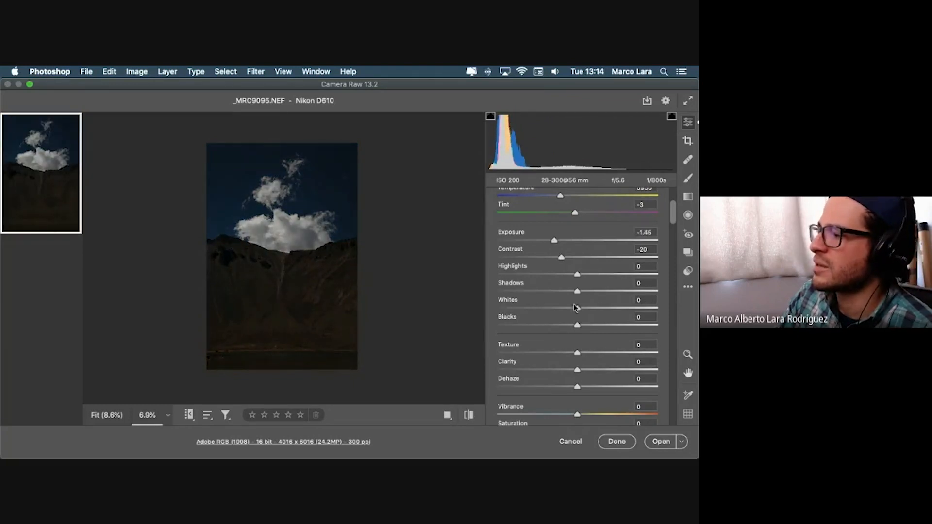
Set Shadows to -84 and Exposure to -5.00 with the shadow clipping warning turned on
left_click_drag(578, 291, 509, 291)
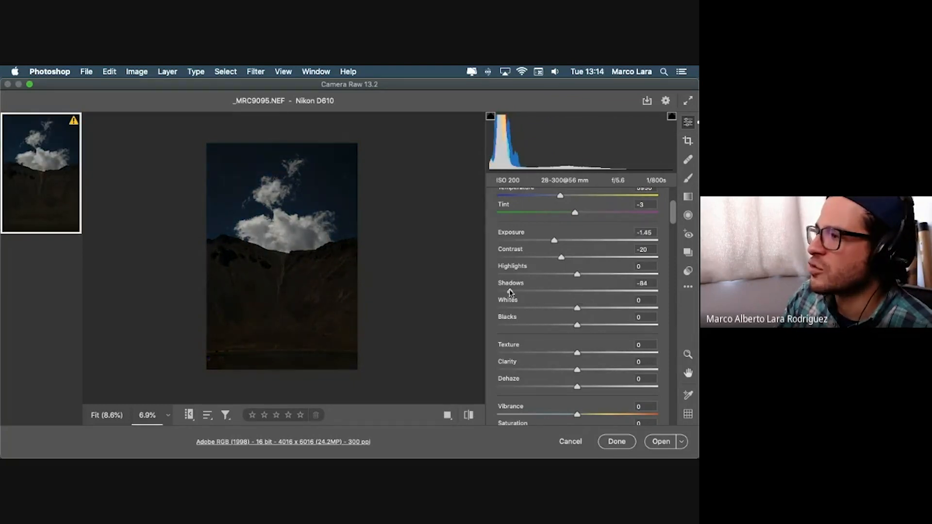
left_click(491, 119)
left_click_drag(554, 240, 496, 241)
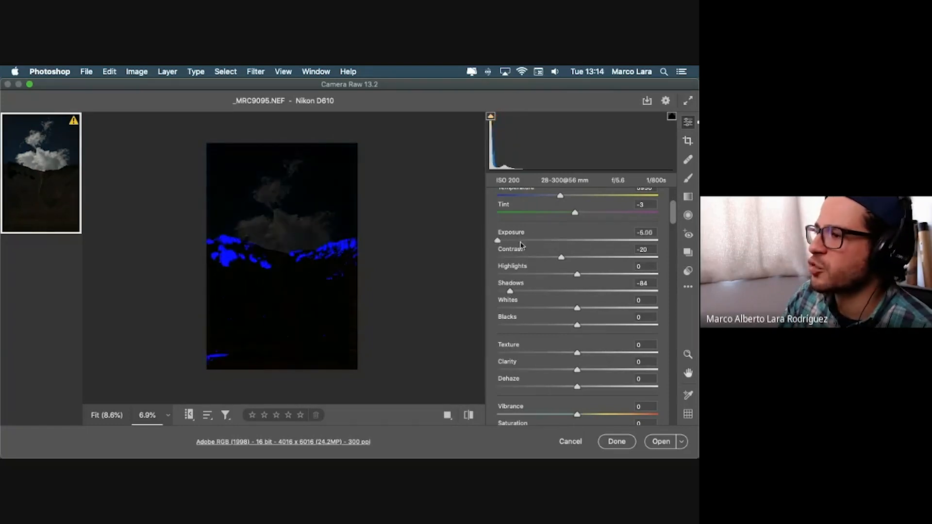
Try Shadows at -100, Exposure at -3.95 and Blacks at +25 with the shadow clipping warning on
mouse_move(577, 326)
left_mouse_down()
mouse_move(553, 325)
mouse_move(570, 328)
left_mouse_up()
double_click(571, 325)
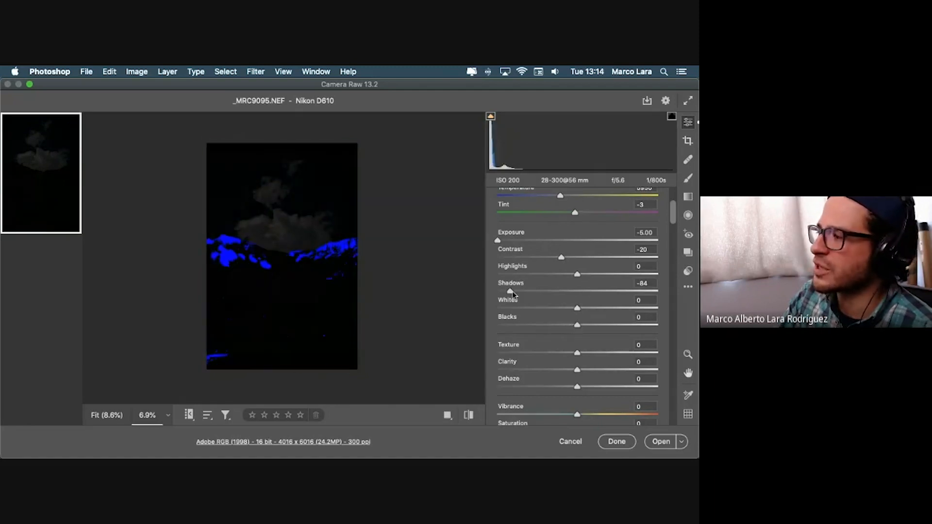
left_click_drag(509, 291, 493, 292)
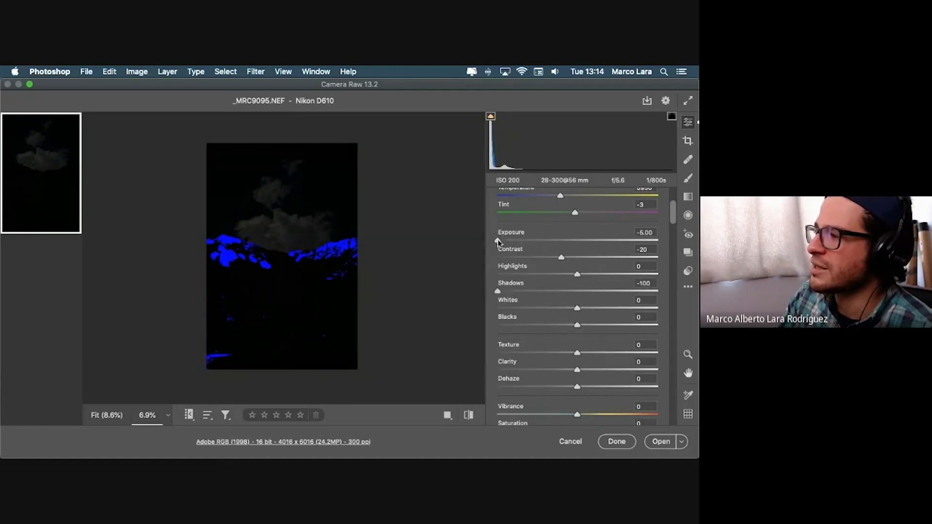
mouse_move(497, 241)
left_mouse_down()
mouse_move(524, 240)
mouse_move(515, 243)
left_mouse_up()
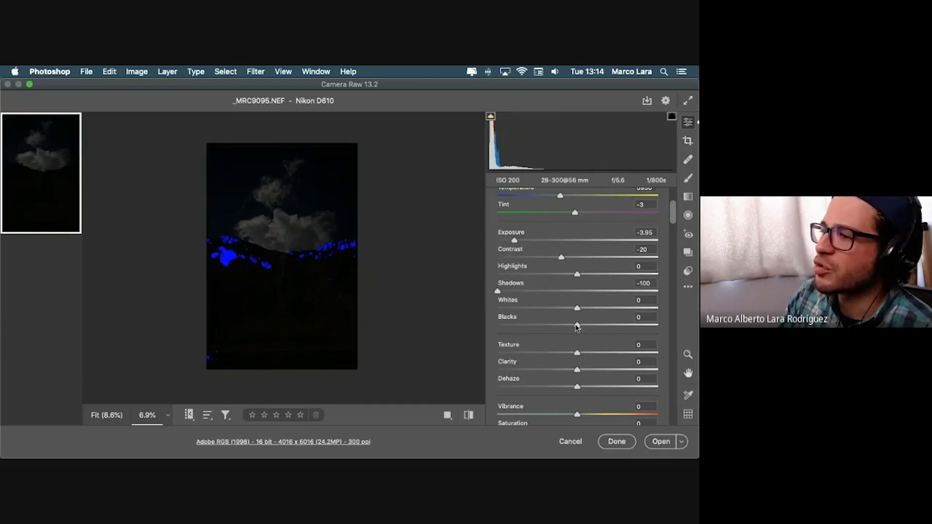
left_click_drag(573, 328, 599, 330)
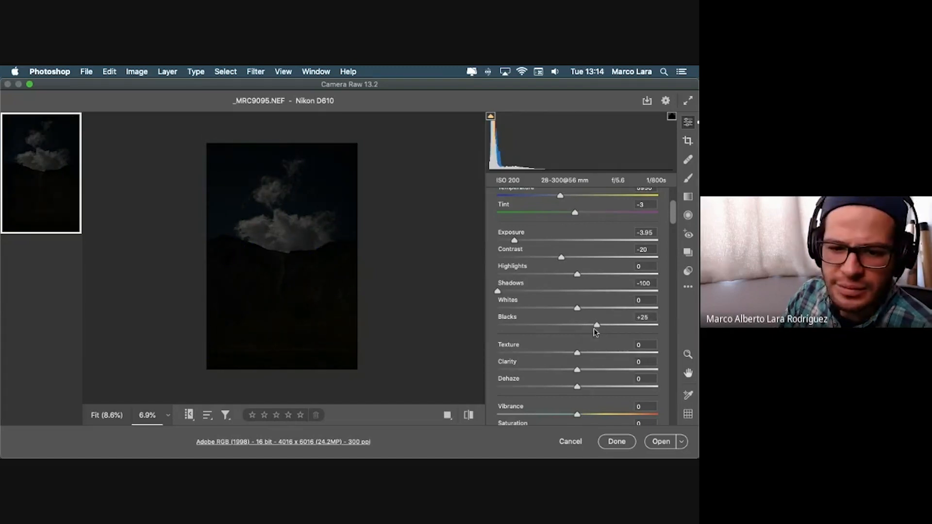
Clear the trial tone values and set Exposure to +1.50, Contrast -10, Highlights -50, Shadows +10, Whites -2 and Blacks -21
double_click(496, 291)
double_click(514, 240)
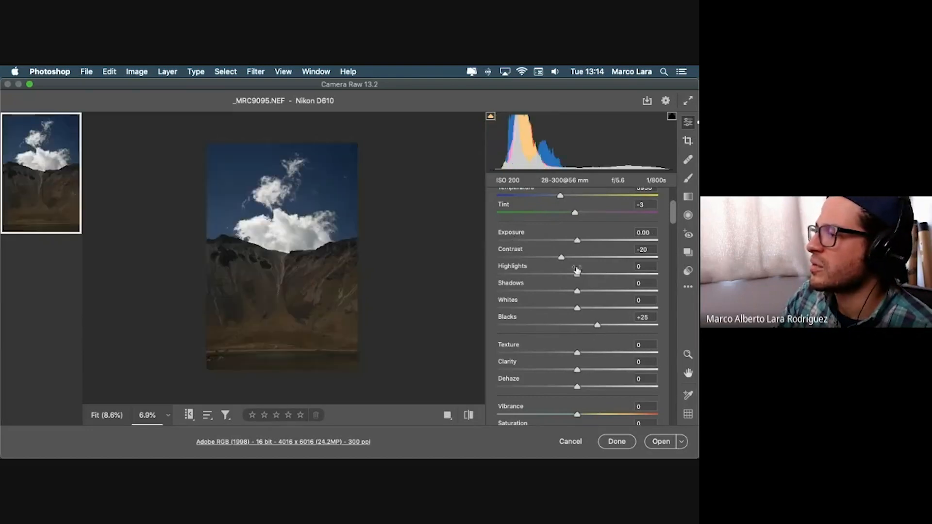
double_click(562, 257)
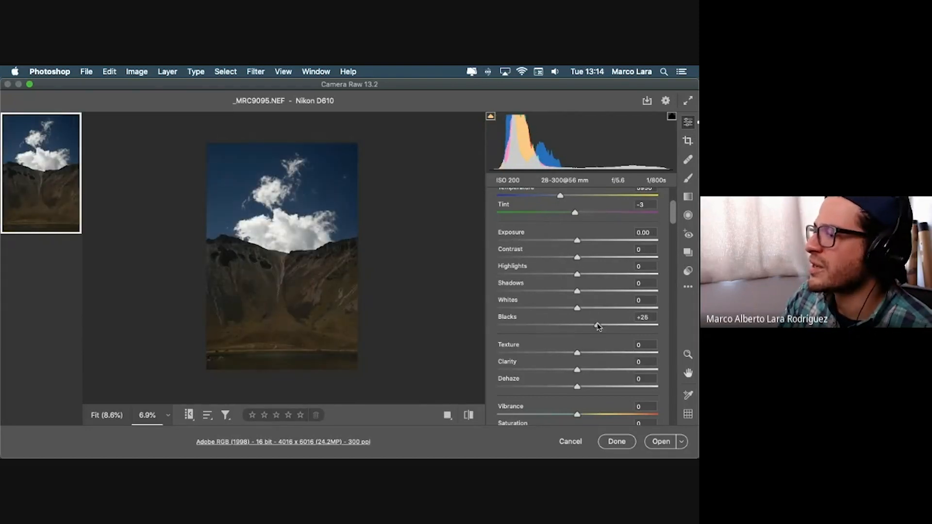
double_click(598, 327)
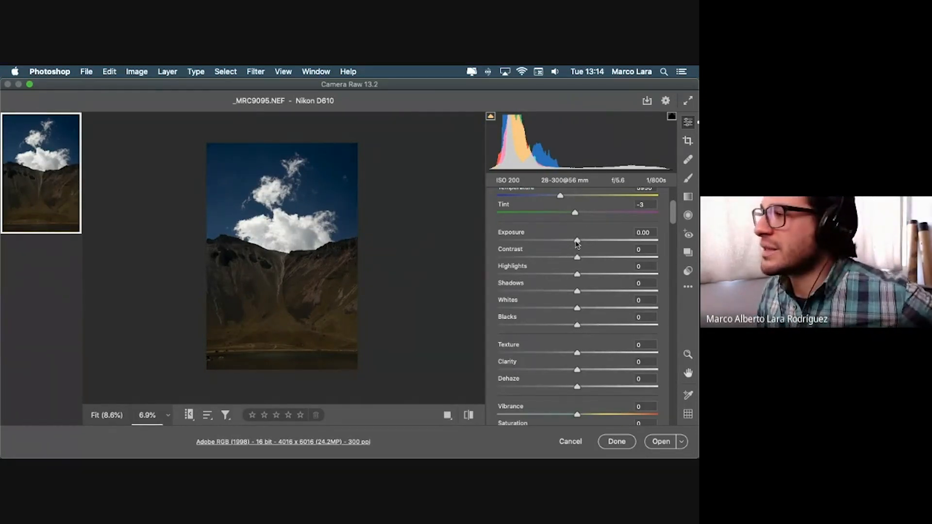
mouse_move(577, 242)
left_mouse_down()
mouse_move(600, 241)
mouse_move(569, 258)
left_mouse_up()
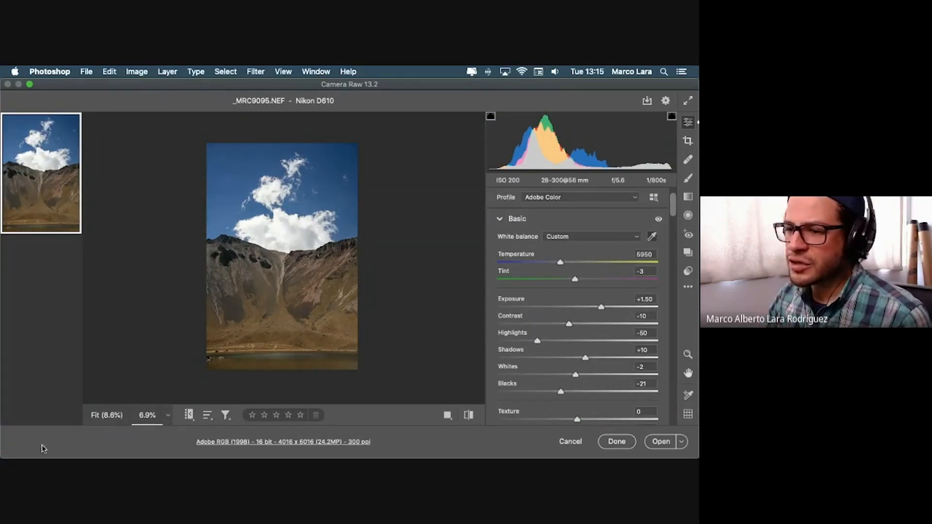
mouse_move(29, 456)
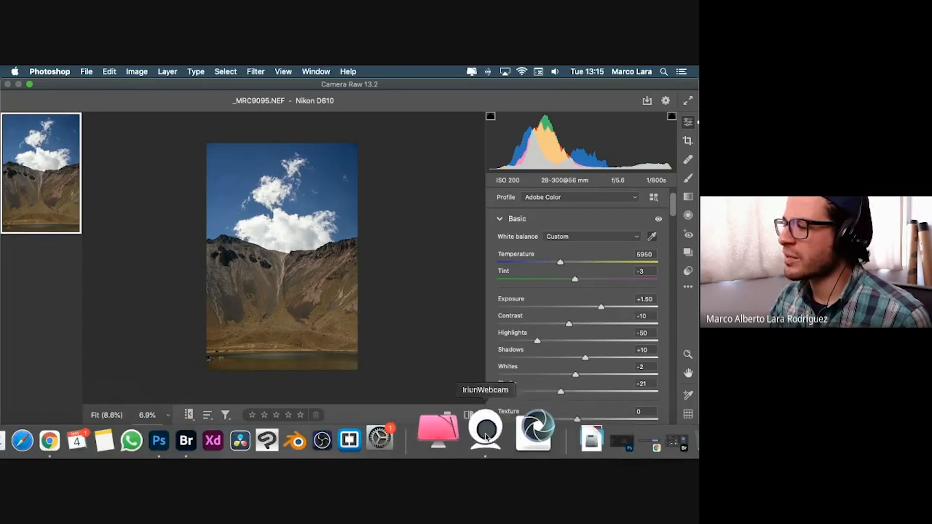
right_click(487, 434)
left_click(491, 383)
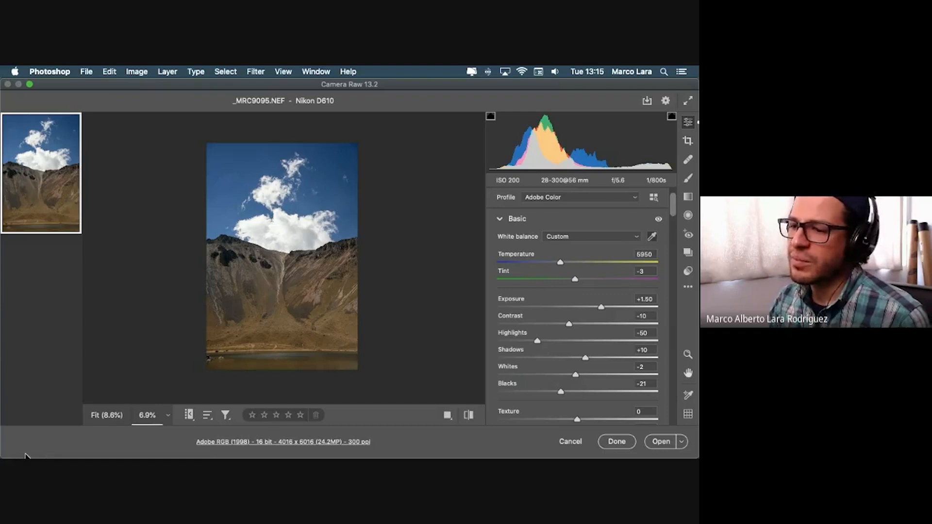
mouse_move(698, 67)
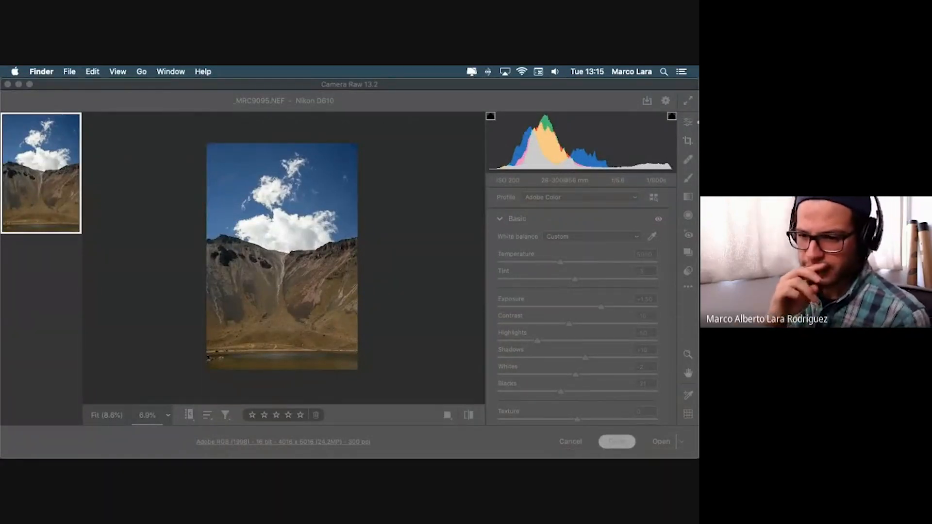
left_click(595, 453)
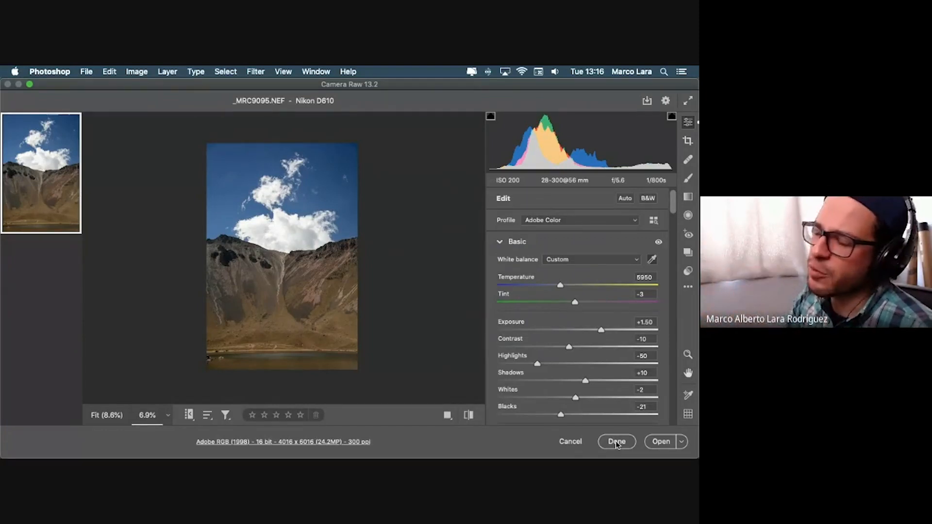
Check the available open options, and save the raw adjustments to _MRC9095.NEF without opening the image in Photoshop
left_click(682, 442)
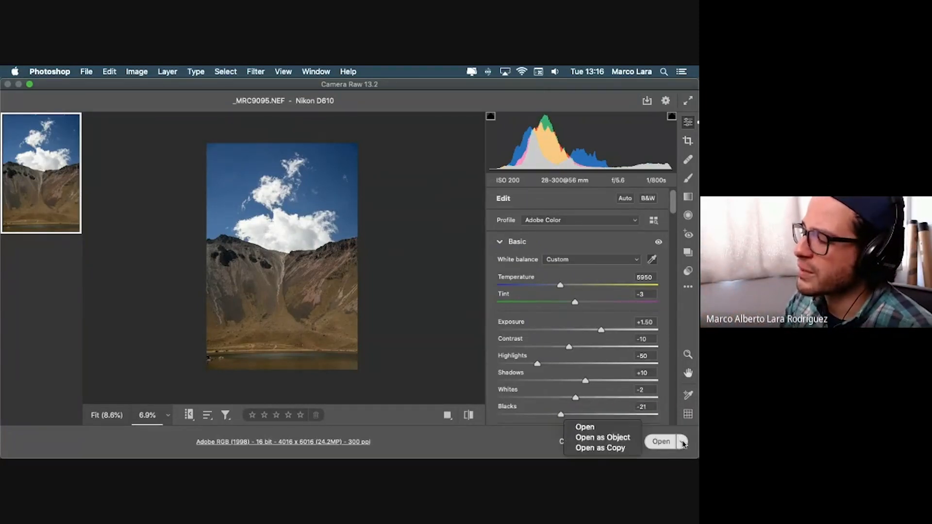
left_click(517, 433)
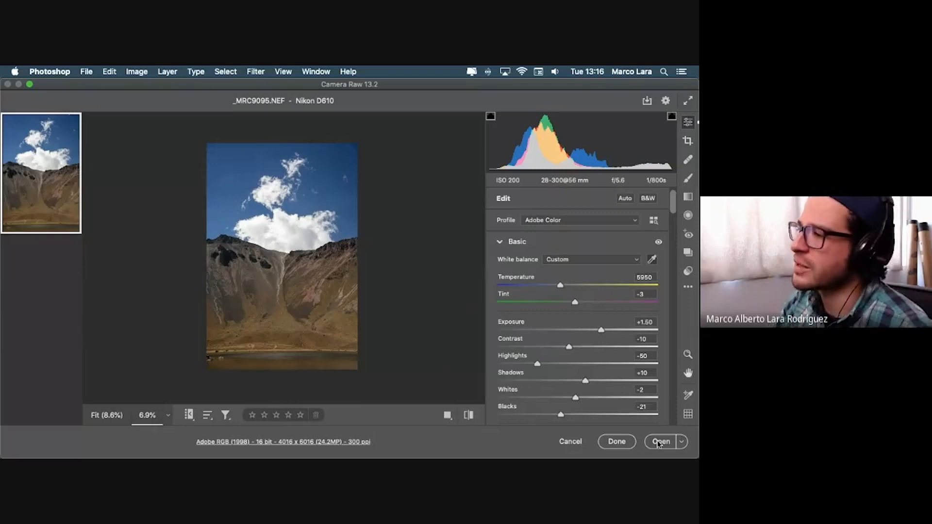
left_click(615, 442)
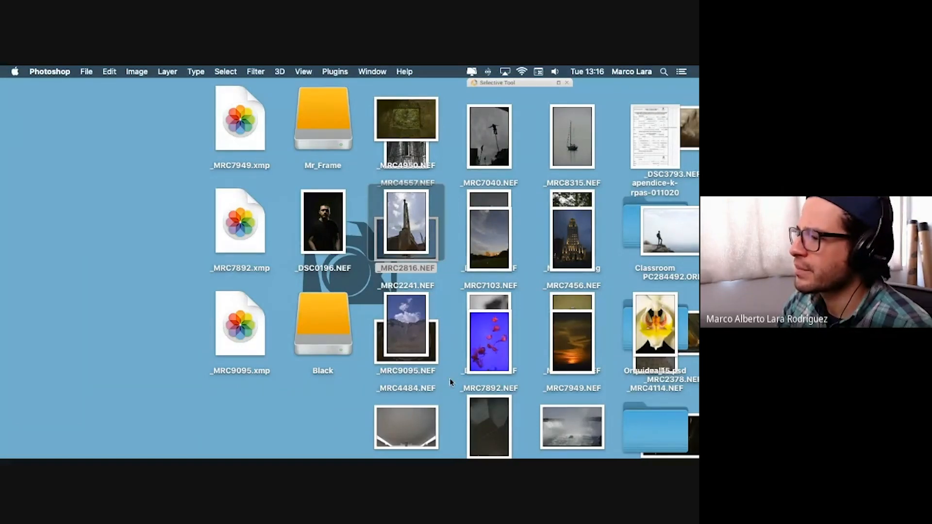
Place _MRC9095.NEF and its sidecar file _MRC9095.xmp together in an empty area of the desktop
left_click_drag(408, 335, 76, 335)
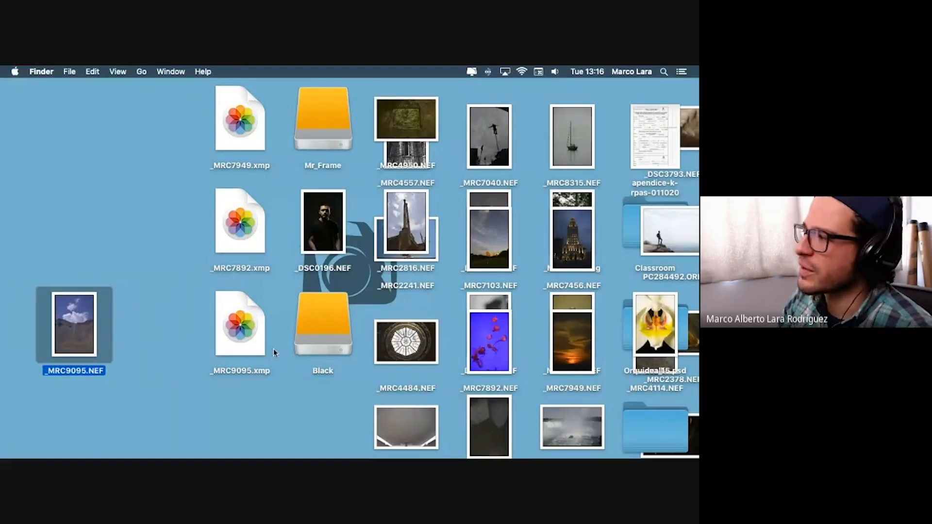
left_click_drag(253, 346, 135, 262)
left_click(130, 339)
left_click(84, 328)
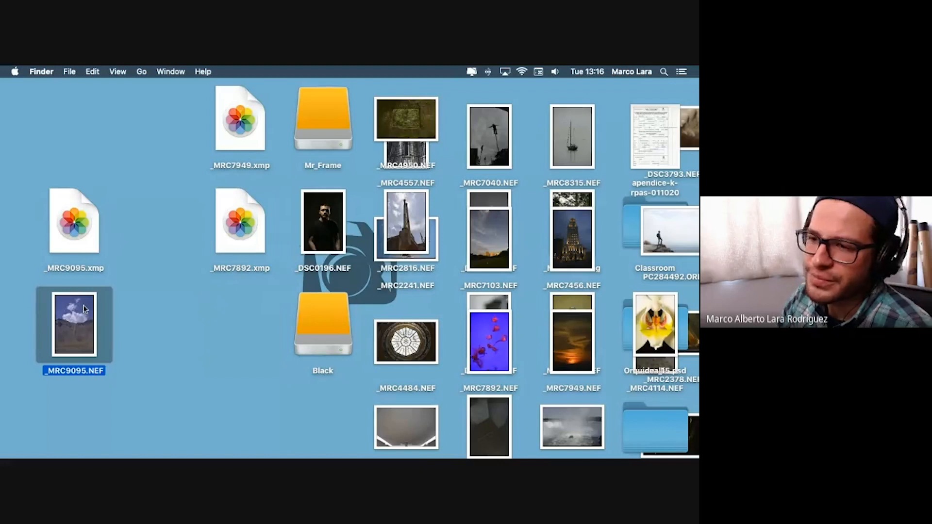
Select _MRC9095.xmp and _MRC9095.NEF in turn to compare the settings file with its raw photo
left_click(84, 235)
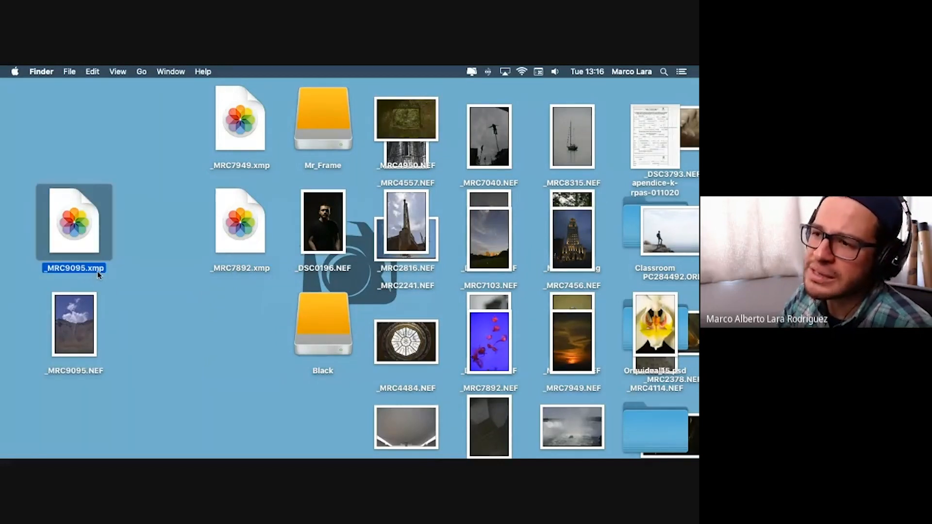
left_click(89, 321)
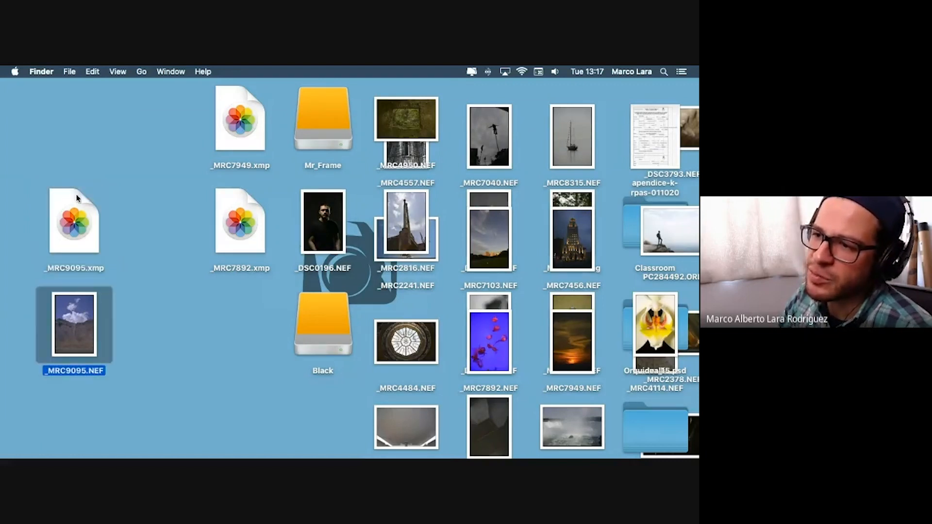
left_click(81, 239)
left_click(85, 346)
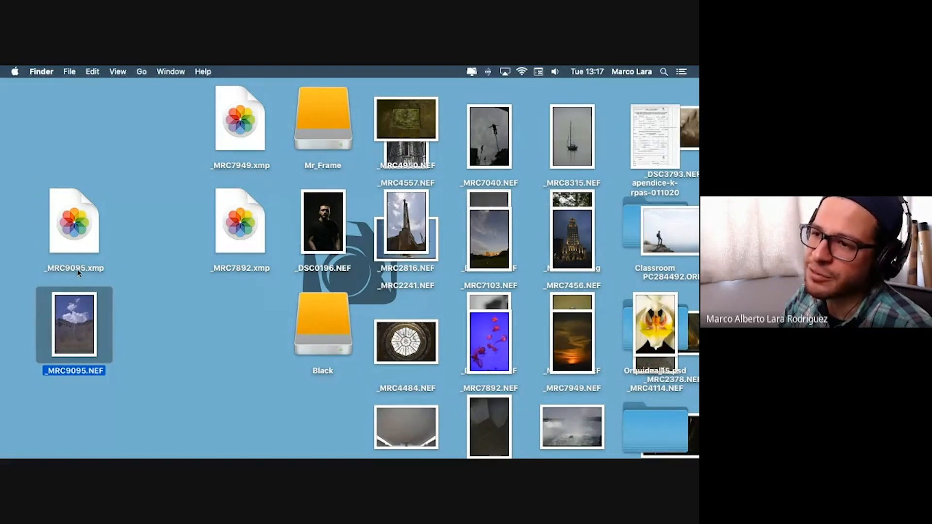
left_click(89, 386)
left_click(87, 339)
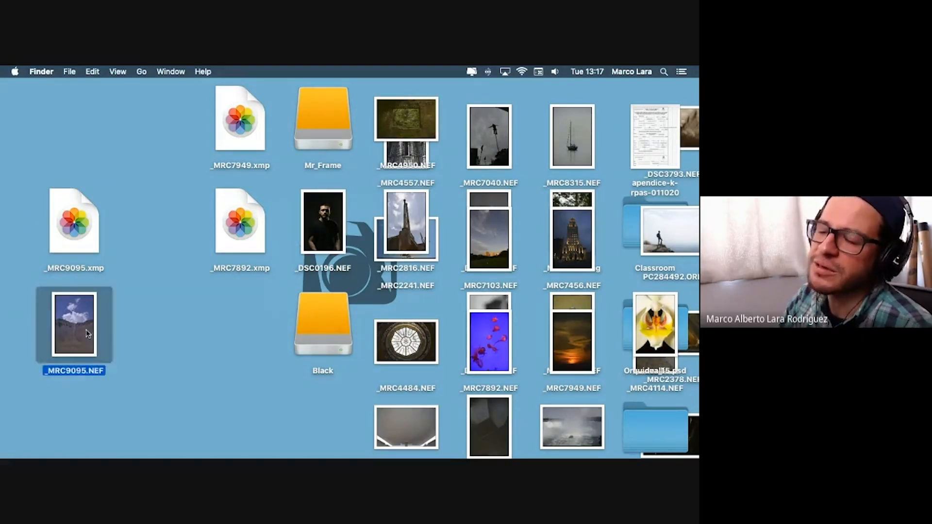
left_click(84, 217)
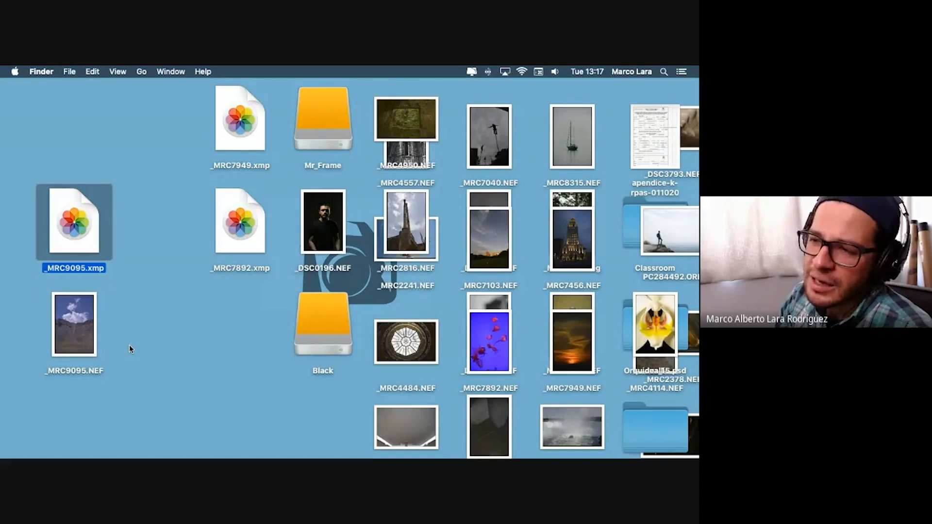
left_click(83, 329)
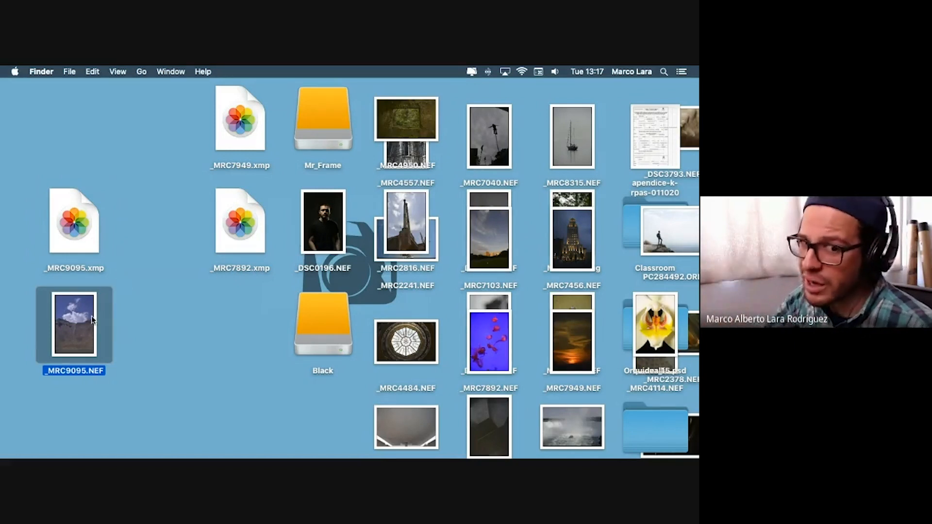
Try opening _MRC9095.xmp in its default application, Photos, and quit that application
double_click(65, 232)
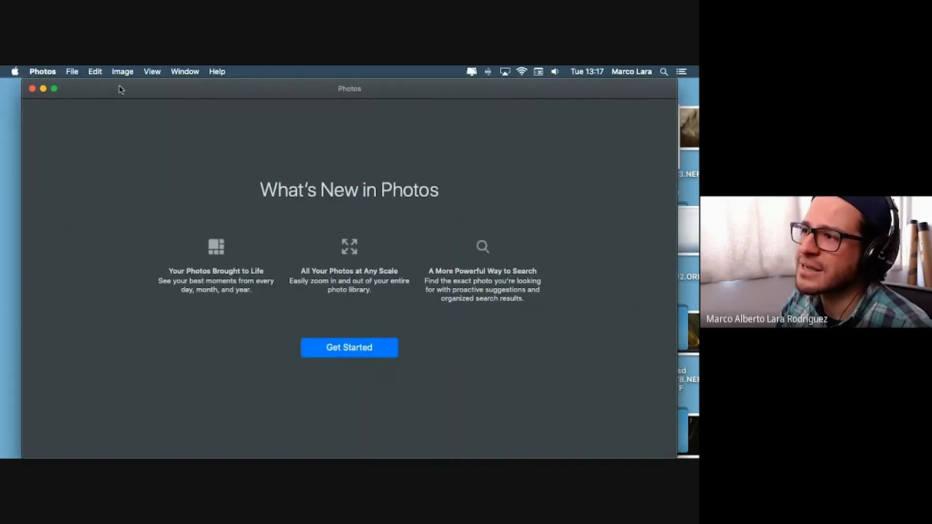
left_click(44, 71)
left_click(42, 174)
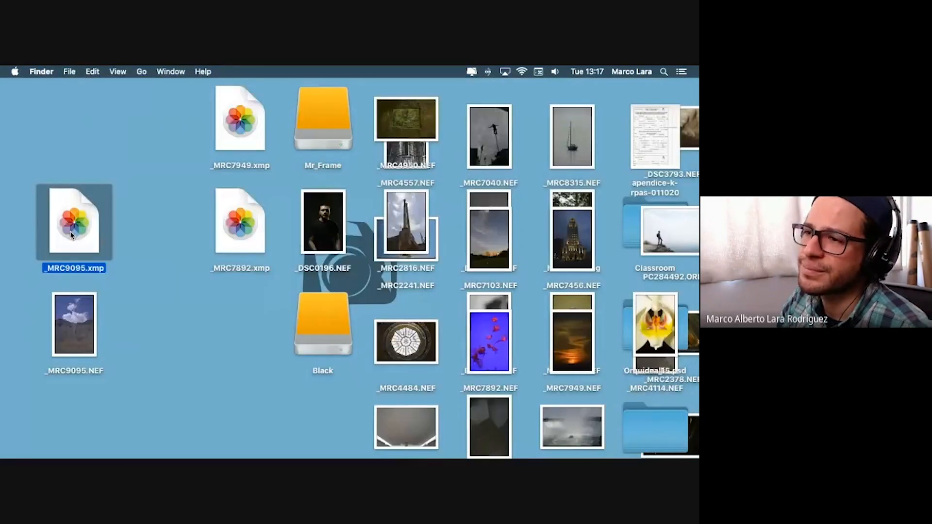
Open _MRC9095.xmp with TextEdit, choosing it from the other applications
right_click(92, 219)
mouse_move(194, 235)
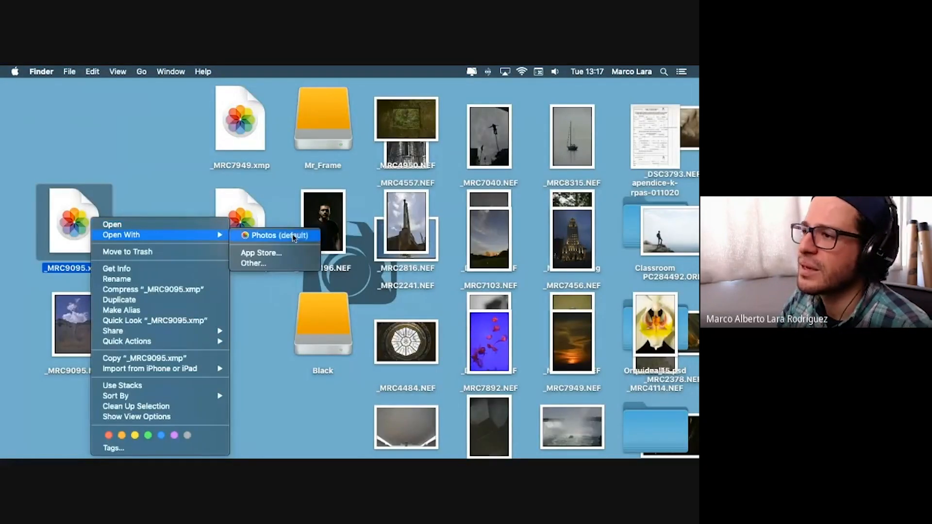
left_click(269, 262)
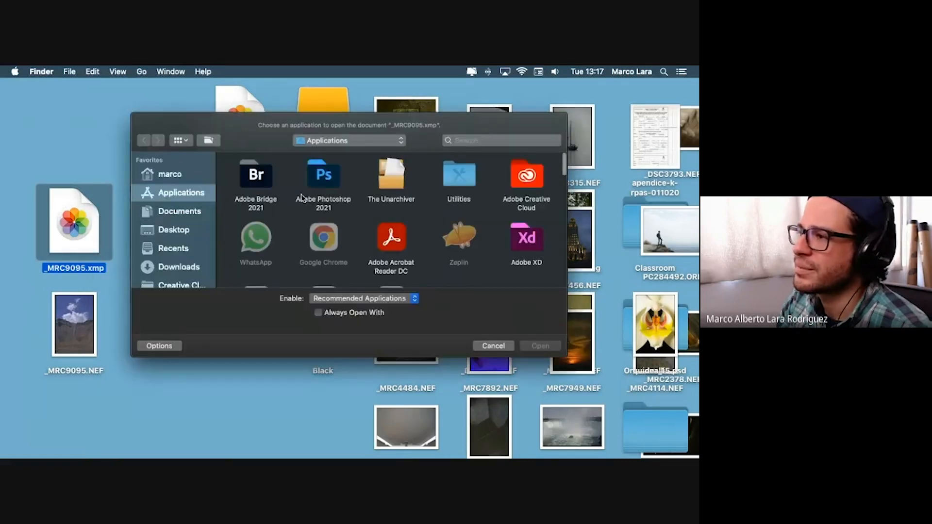
scroll(394, 202, "down", 3)
scroll(394, 203, "down", 5)
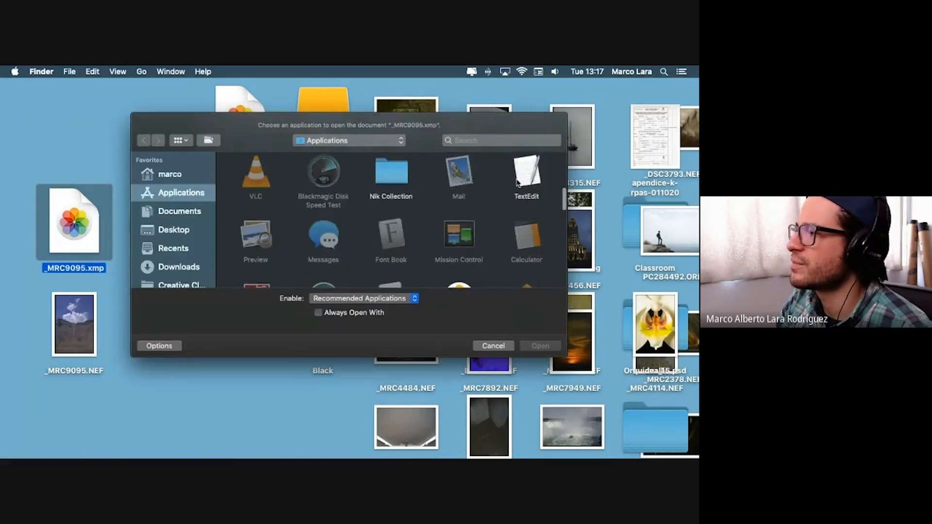
left_click(526, 172)
left_click(539, 346)
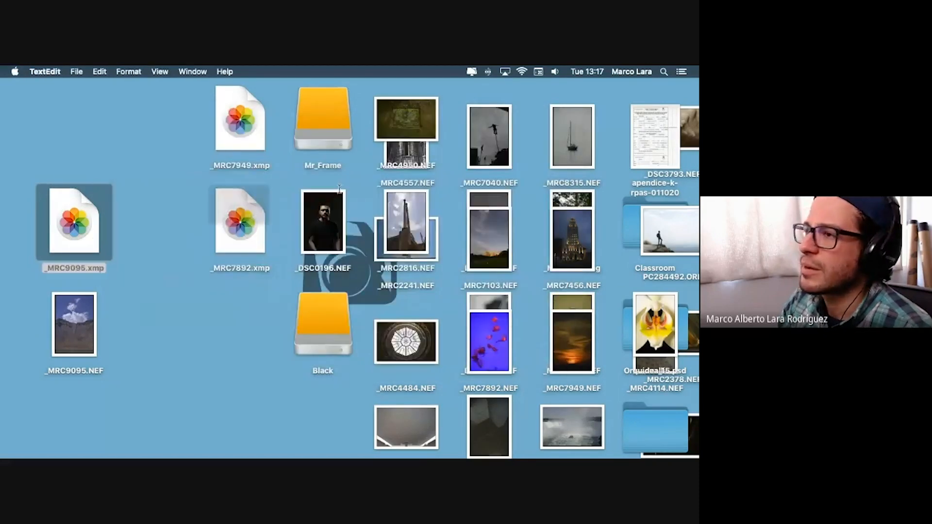
Enlarge the document window, examine the camera metadata and Camera Raw settings in _MRC9095.xmp, and close it
left_click_drag(168, 99, 259, 85)
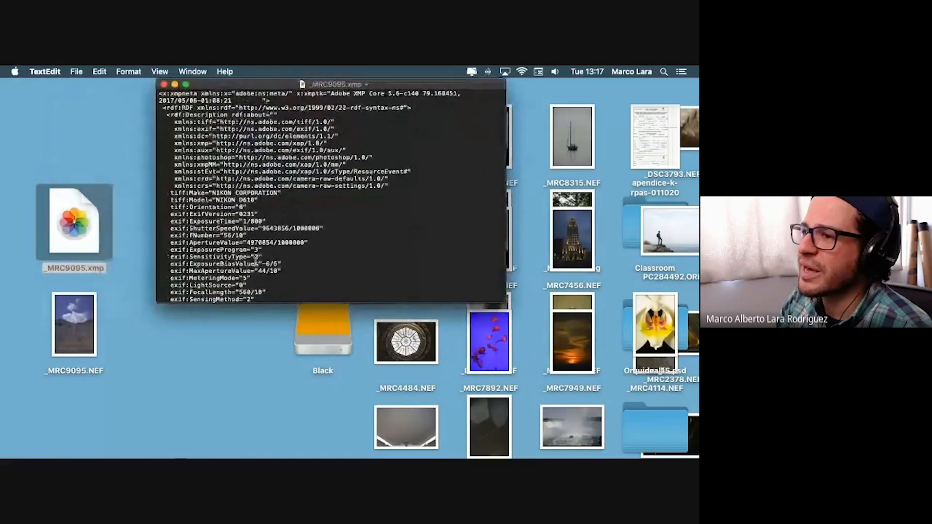
left_click_drag(269, 337, 255, 395)
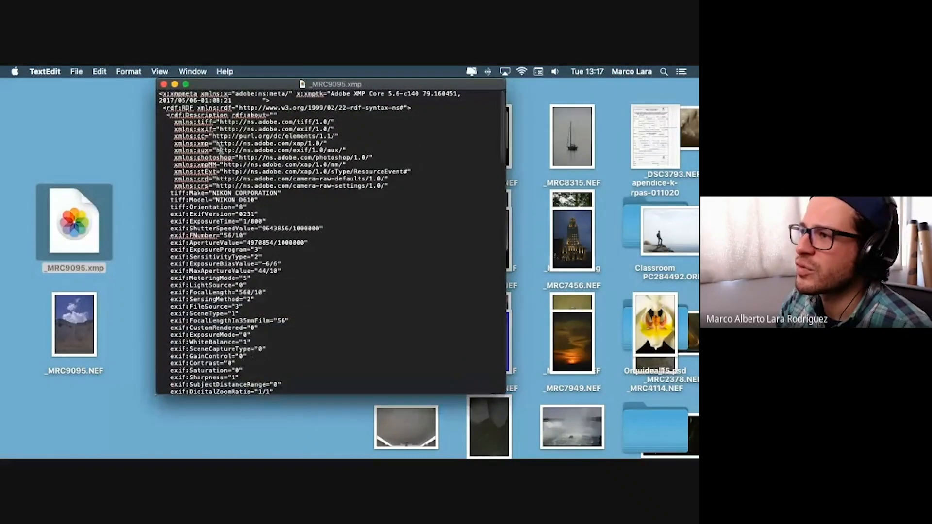
scroll(253, 277, "down", 5)
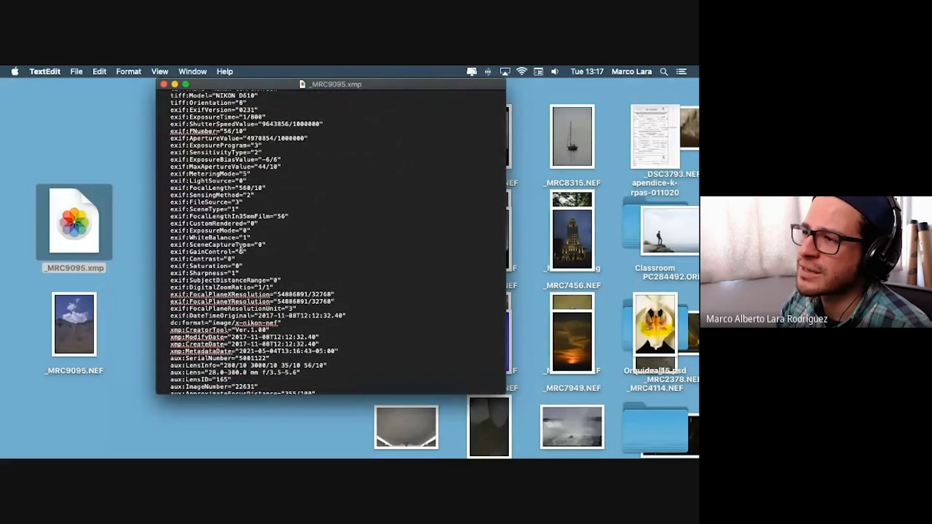
scroll(241, 250, "down", 15)
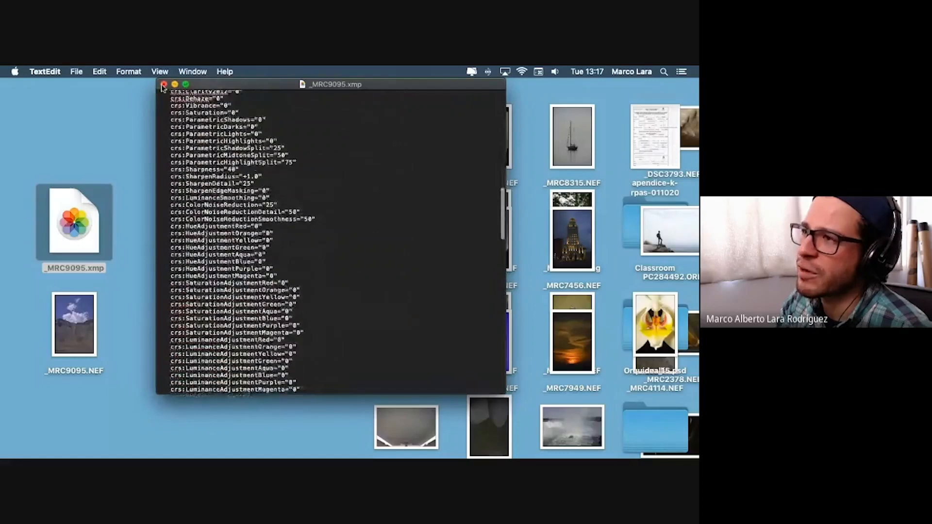
left_click(163, 85)
Try moving _MRC9095.xmp away from its raw photo on the desktop
left_click(144, 304)
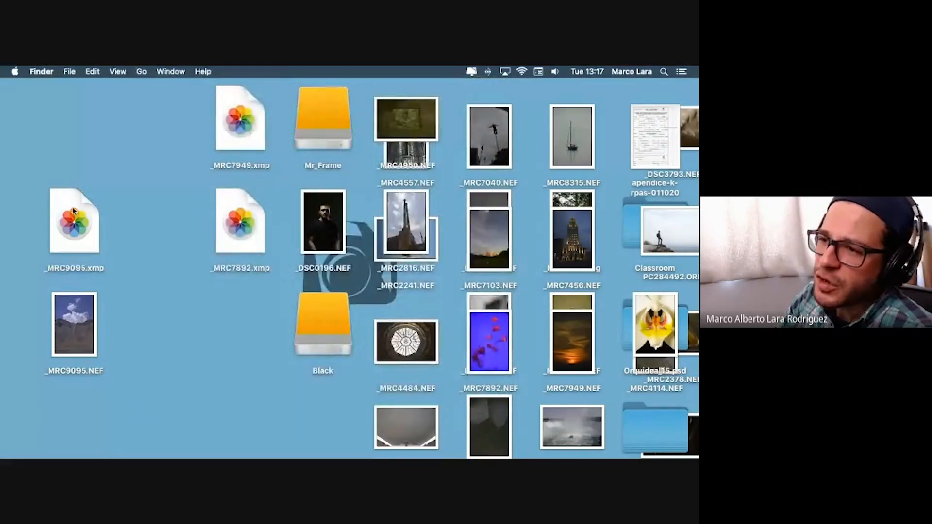
left_click_drag(72, 210, 350, 160)
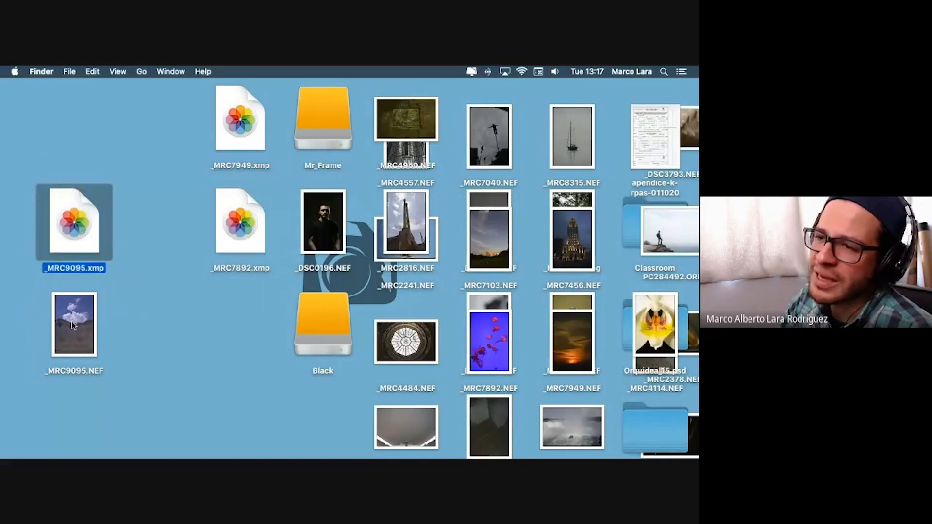
Open _MRC9095.NEF in Camera Raw, check that its saved adjustments are applied, and close it with Done
left_click(73, 325)
left_click(80, 201)
left_click(84, 332)
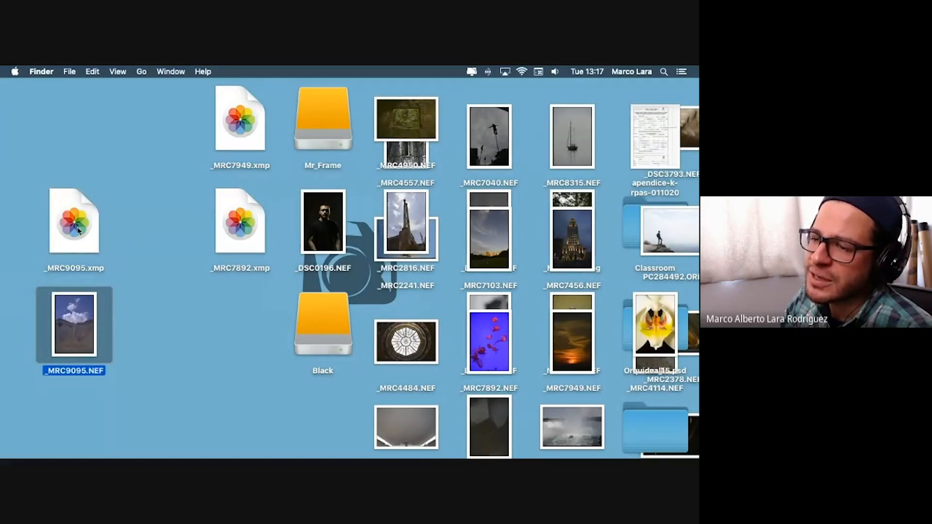
double_click(85, 339)
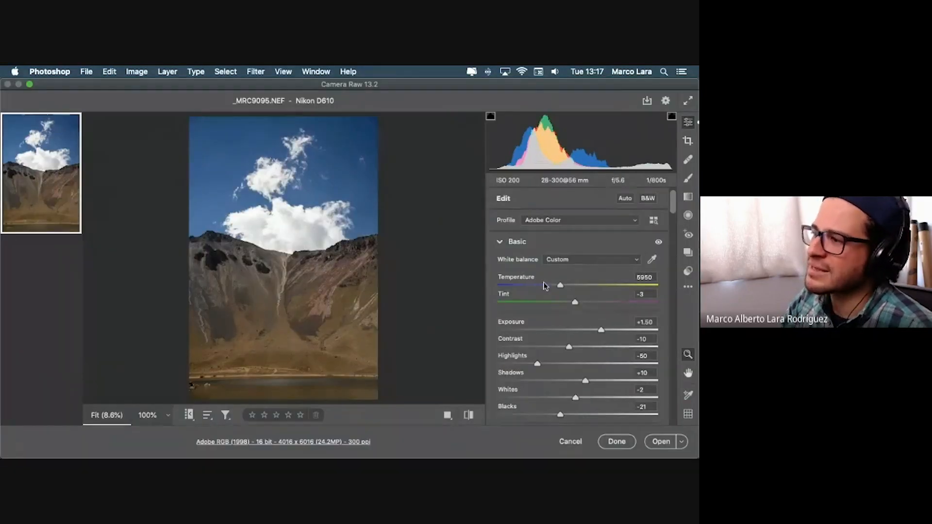
left_click(616, 441)
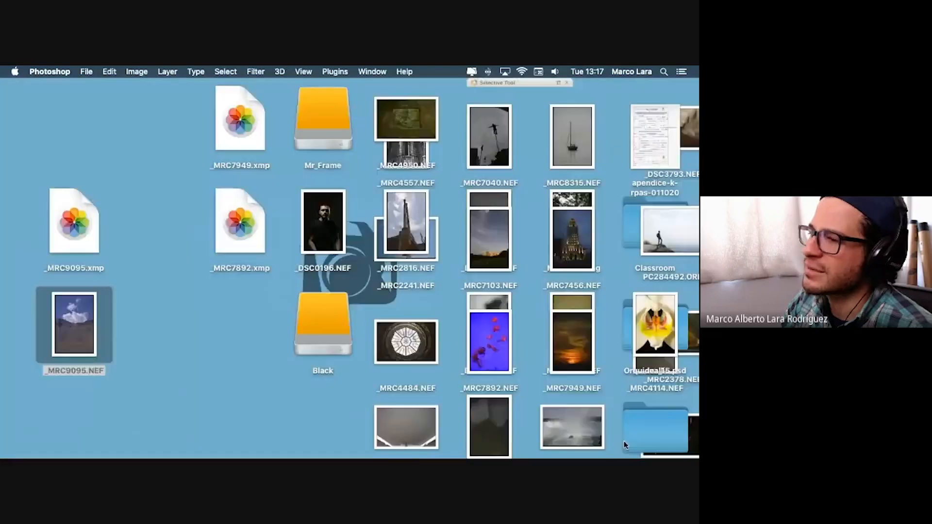
Delete _MRC9095.xmp from the desktop, open _MRC9095.NEF in Camera Raw without its sidecar, and cancel
left_click(74, 226)
key("super+BackSpace")
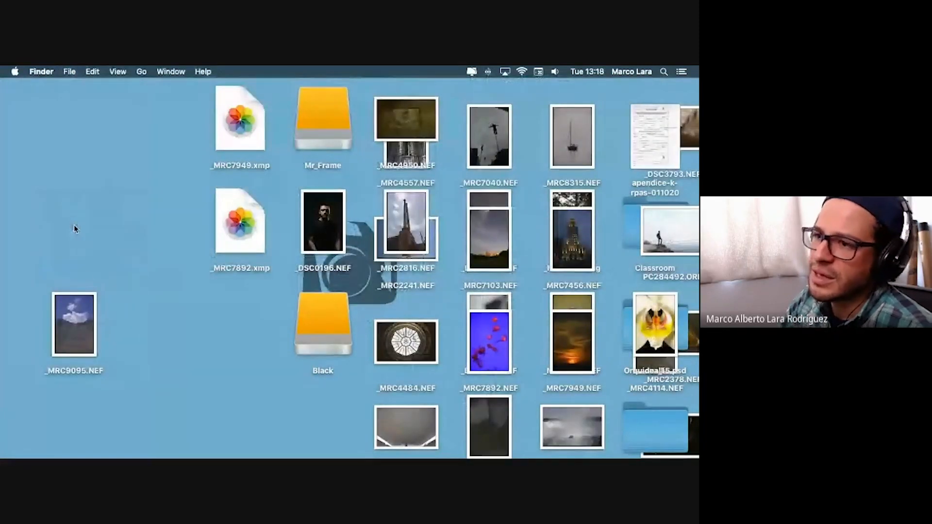
left_click(74, 312)
double_click(74, 312)
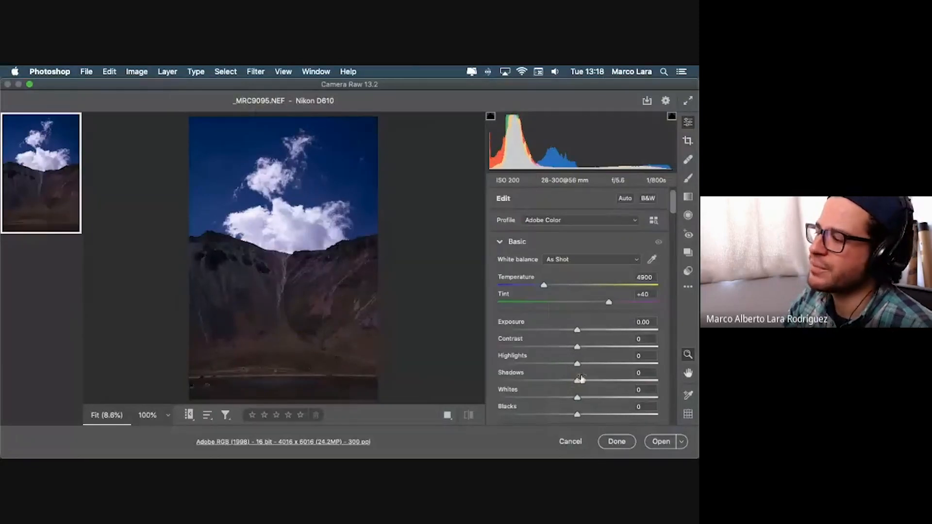
left_click(571, 442)
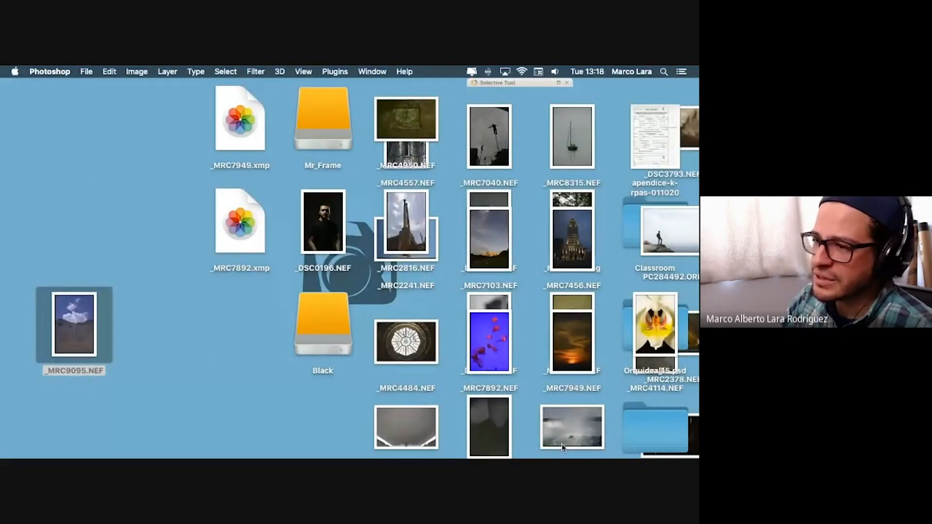
Undo the deletion of _MRC9095.xmp and place the sidecar above _MRC9095.NEF on the desktop
left_click(218, 326)
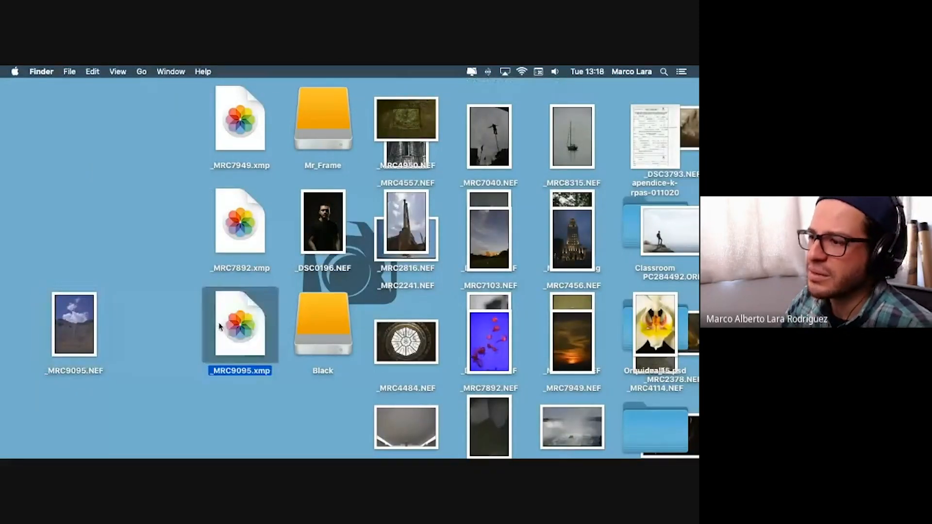
left_click_drag(220, 326, 53, 224)
left_click(174, 266)
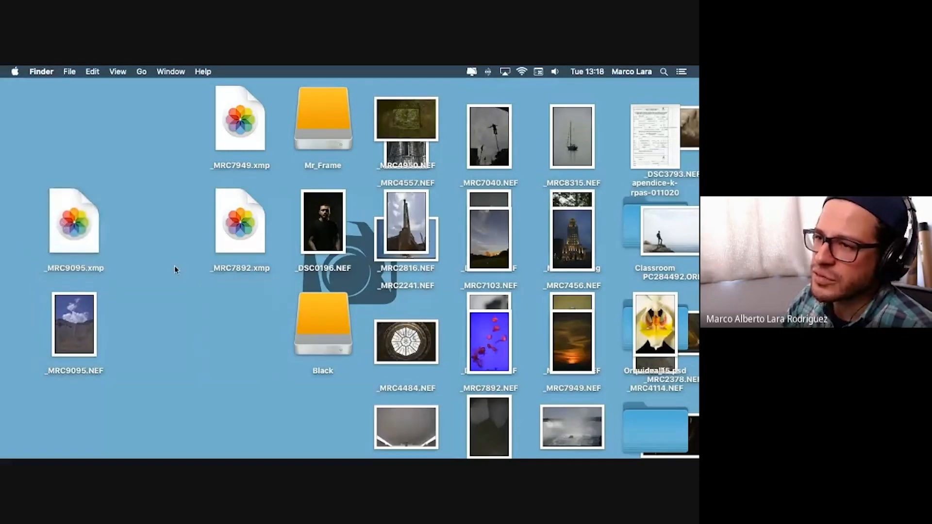
Reopen _MRC9095.NEF in Camera Raw with its XMP sidecar in place
left_click(86, 224)
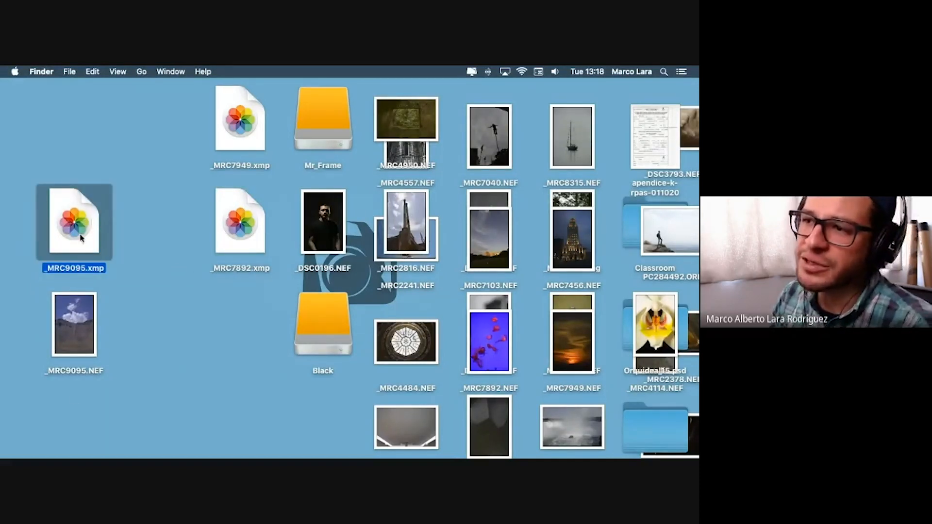
left_click(92, 325)
left_click(86, 245)
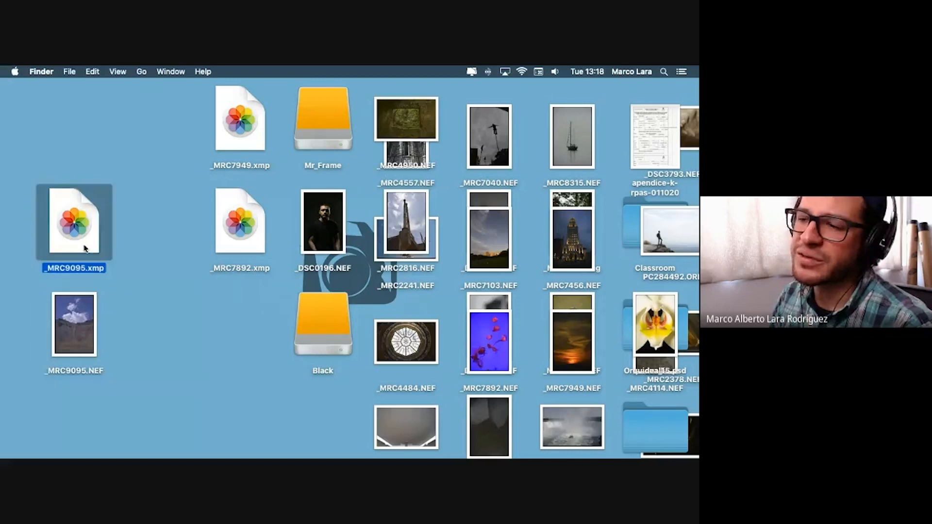
left_click(83, 313)
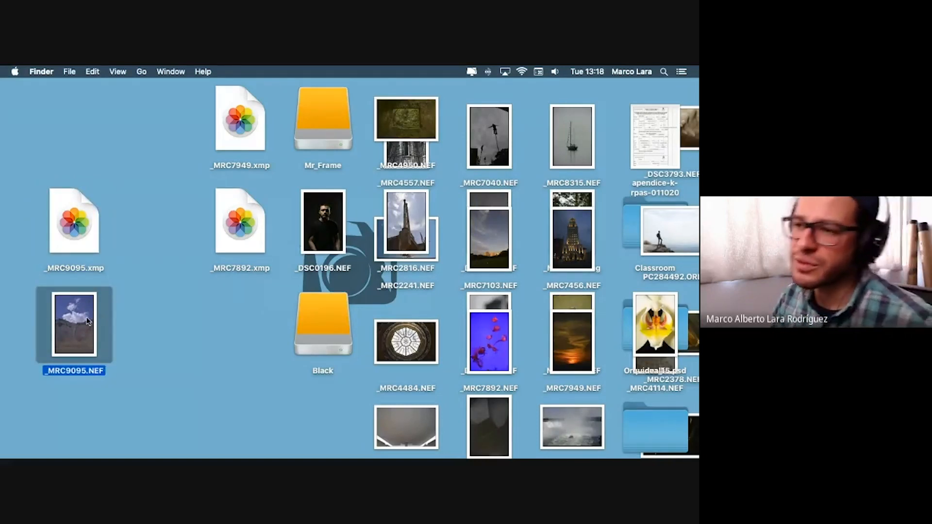
double_click(88, 320)
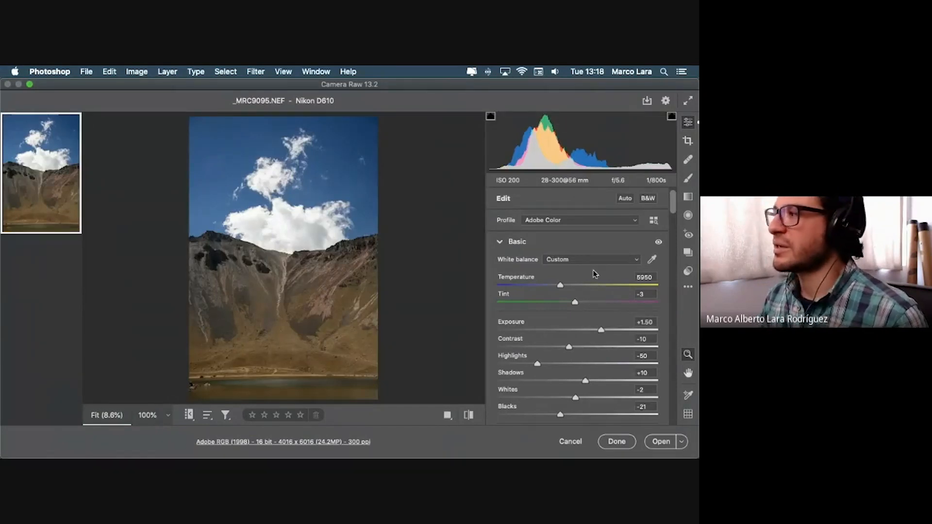
Try the Texture adjustment at +100 with the photo viewed at 100%, and reduce it to +15
left_click_drag(674, 198, 675, 223)
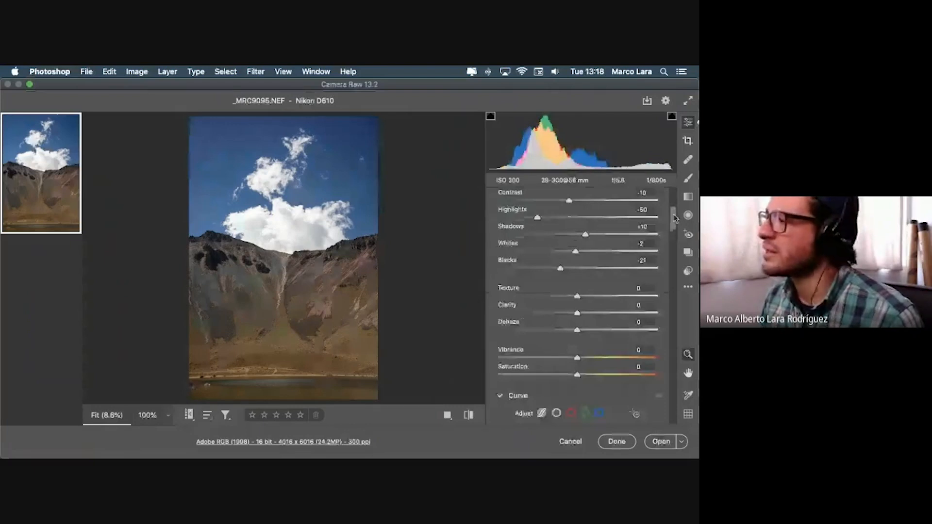
mouse_move(674, 219)
left_mouse_down()
mouse_move(676, 228)
mouse_move(678, 214)
left_mouse_up()
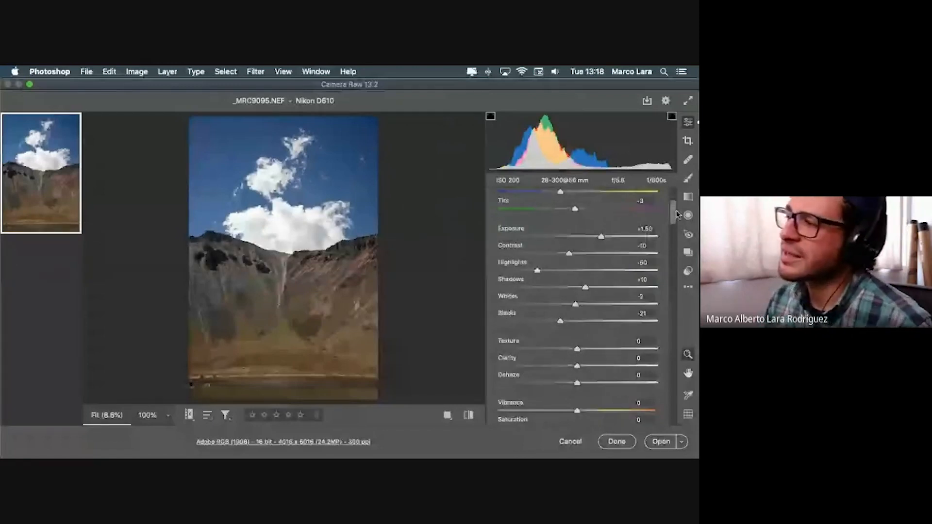
left_click_drag(677, 214, 675, 229)
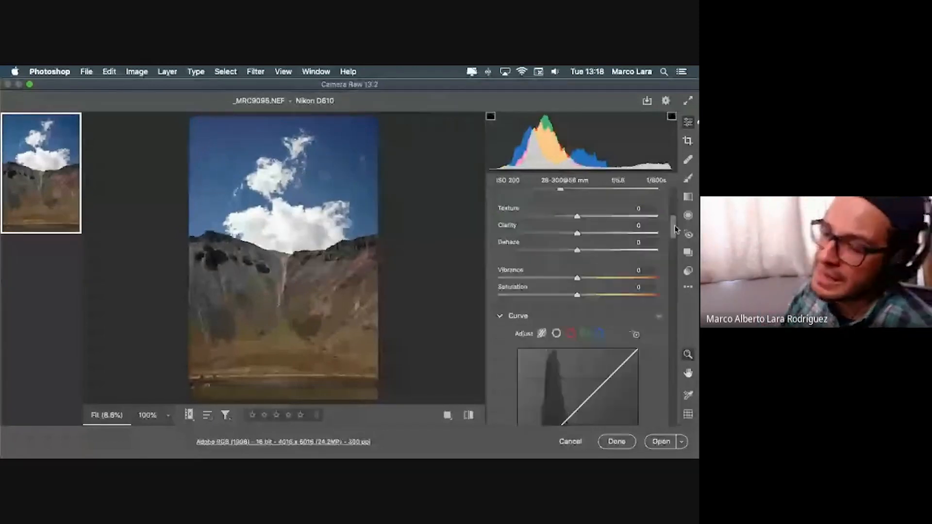
scroll(549, 215, "down", 1)
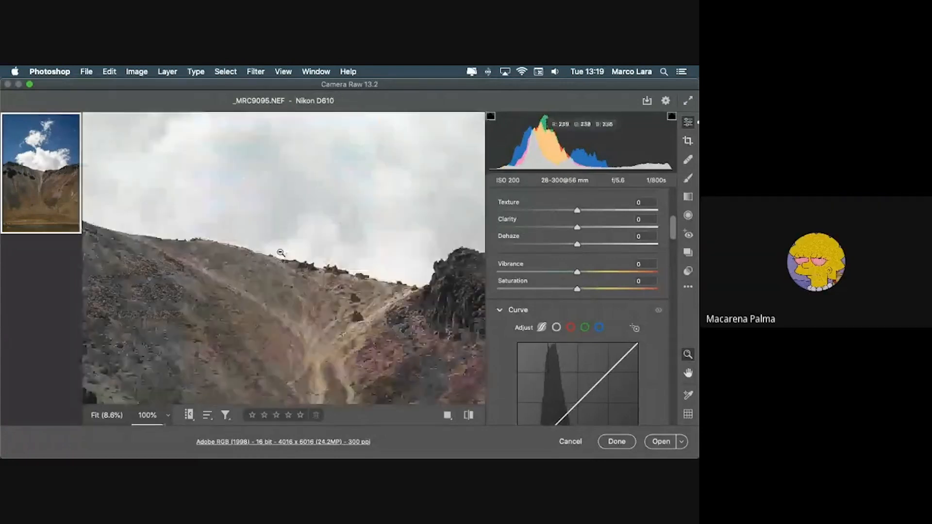
left_click(281, 262)
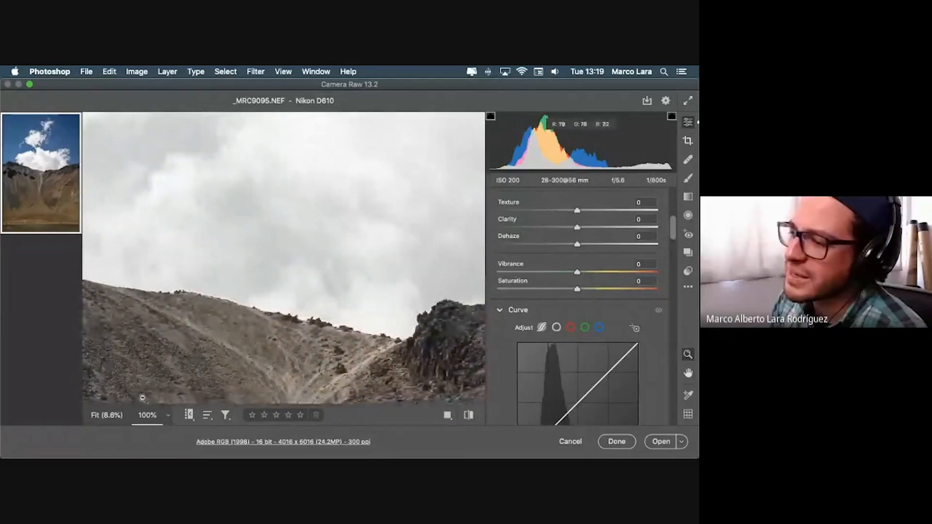
left_click(107, 416)
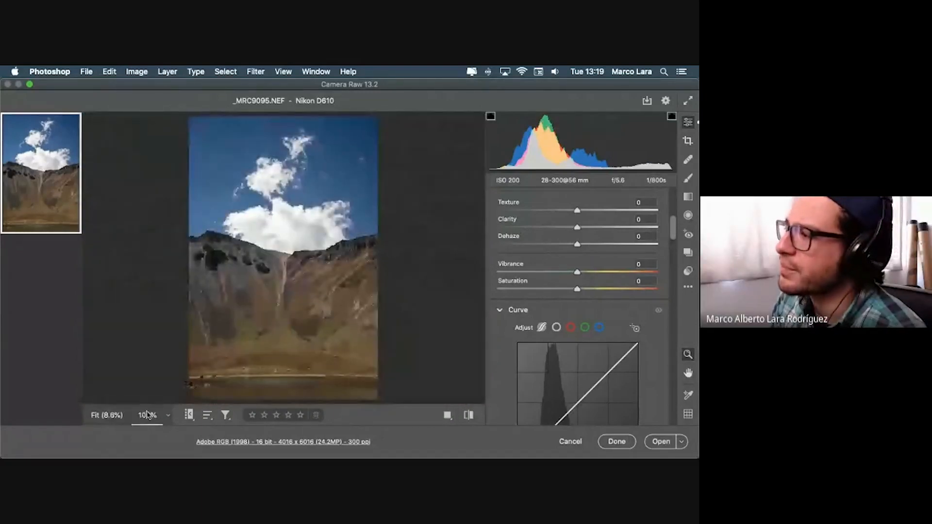
left_click(148, 416)
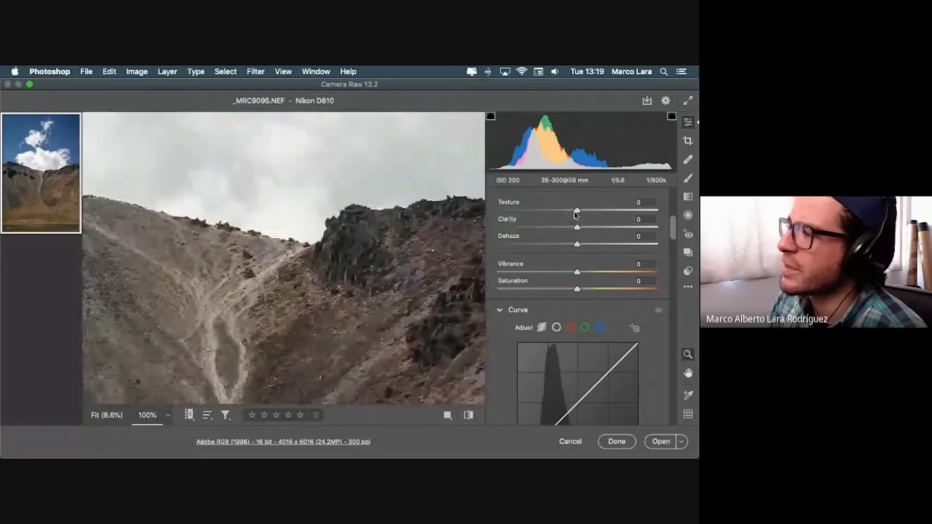
left_click_drag(577, 211, 680, 212)
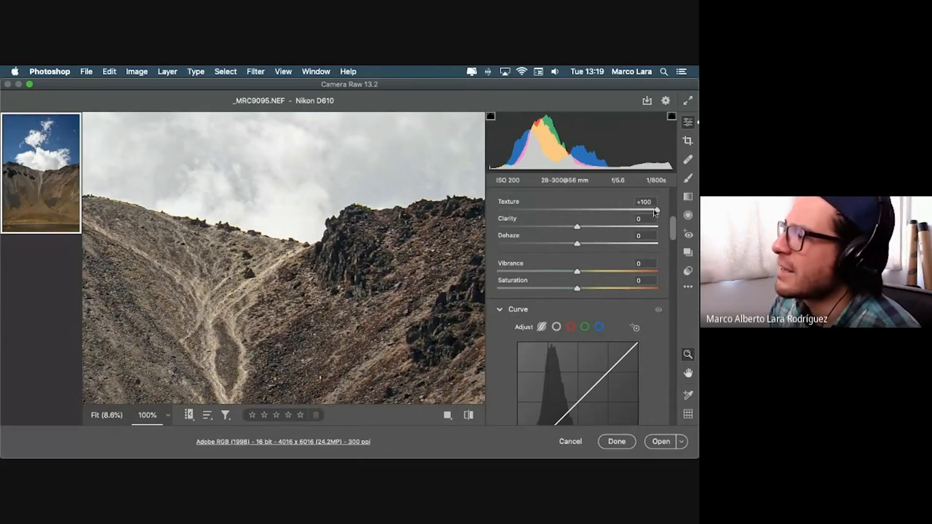
left_click_drag(655, 213, 589, 212)
Raise Texture to +100 and compare its effect on the mountain in the fitted and 100% views
left_click(104, 417)
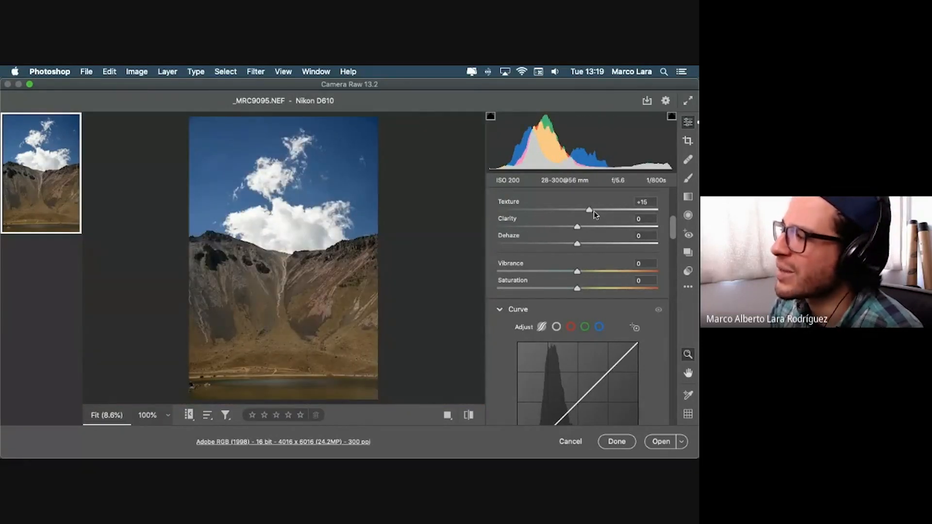
left_click_drag(593, 212, 657, 212)
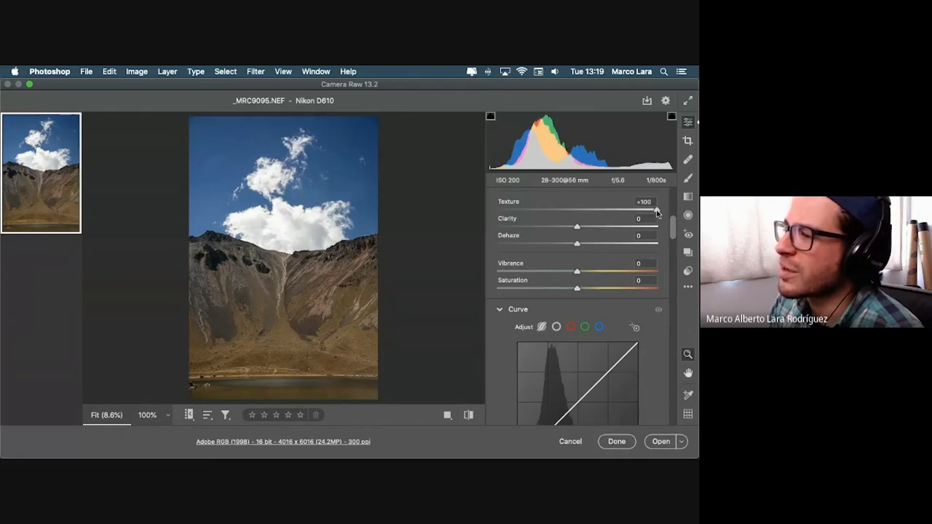
left_click(152, 417)
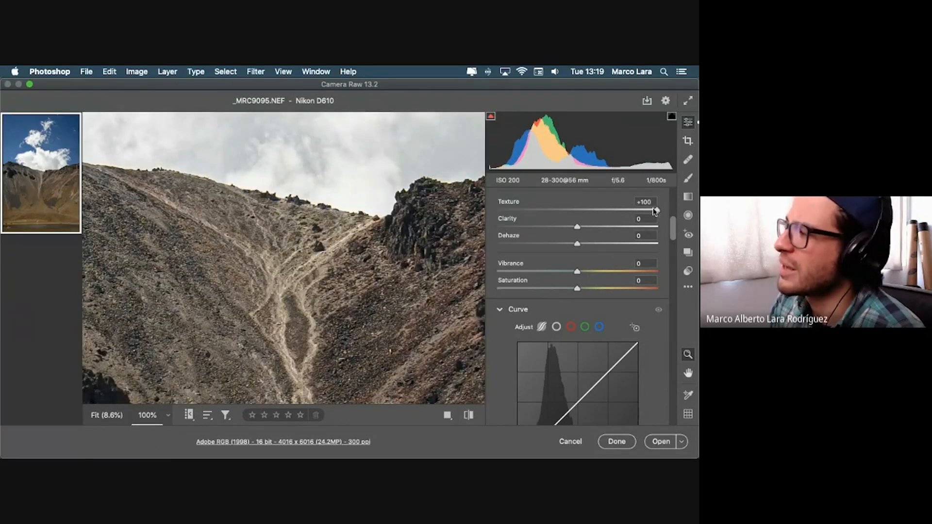
mouse_move(657, 212)
left_mouse_down()
mouse_move(580, 213)
mouse_move(660, 212)
left_mouse_up()
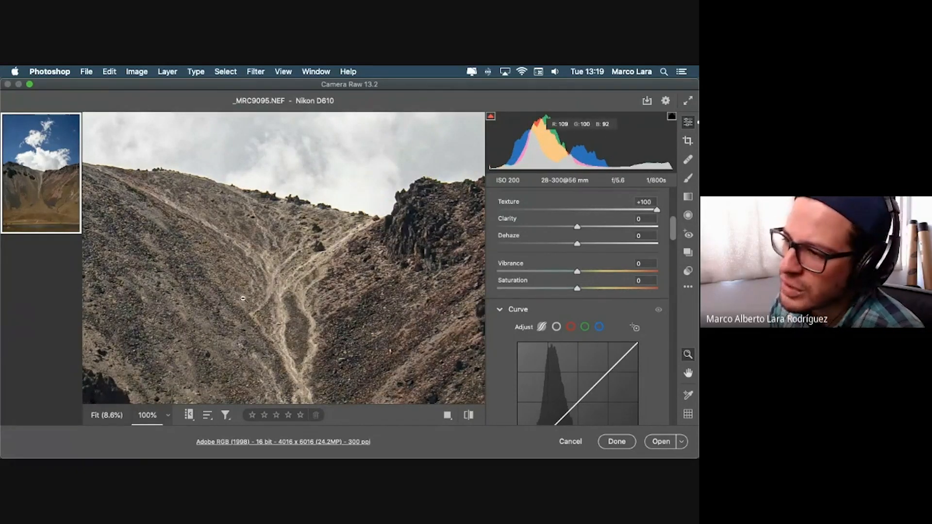
scroll(242, 298, "left", 5)
scroll(243, 298, "down", 3)
scroll(242, 298, "down", 5)
scroll(242, 298, "right", 2)
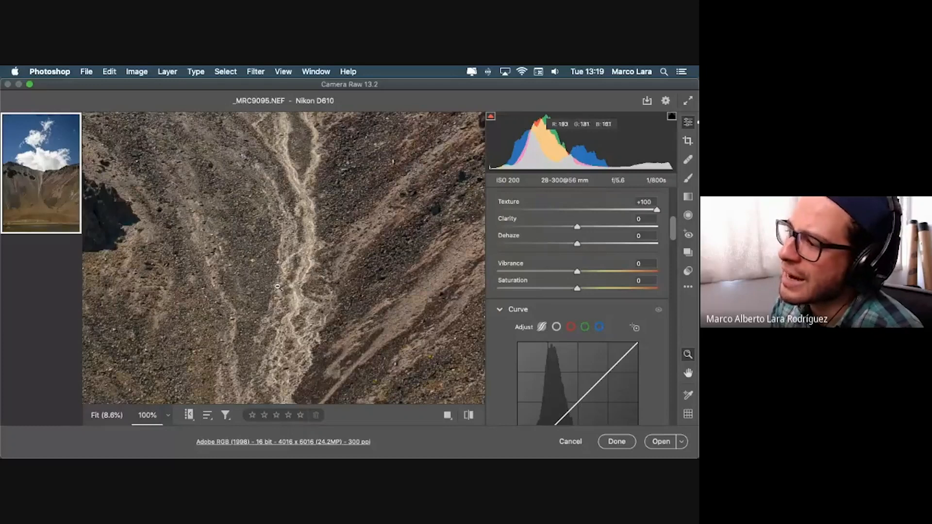
Lower the Texture adjustment to +1
left_click_drag(658, 210, 578, 225)
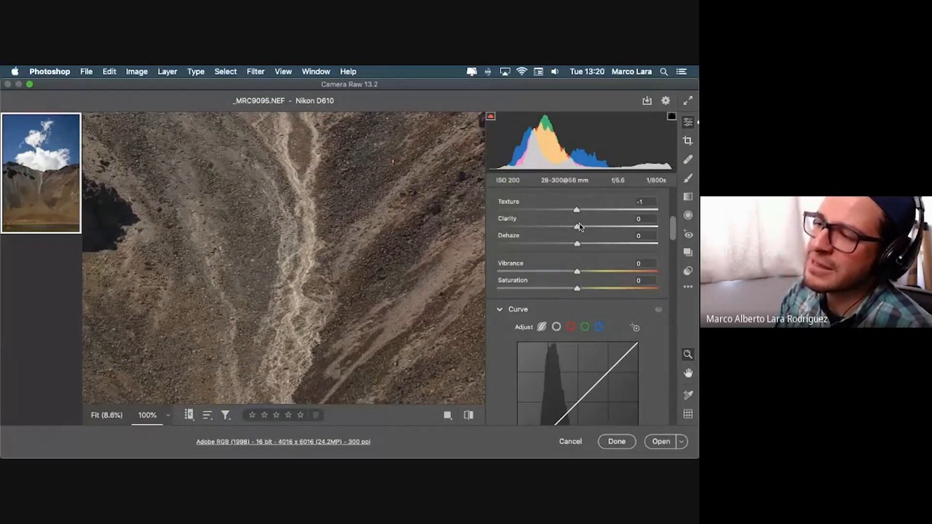
scroll(581, 225, "up", 2)
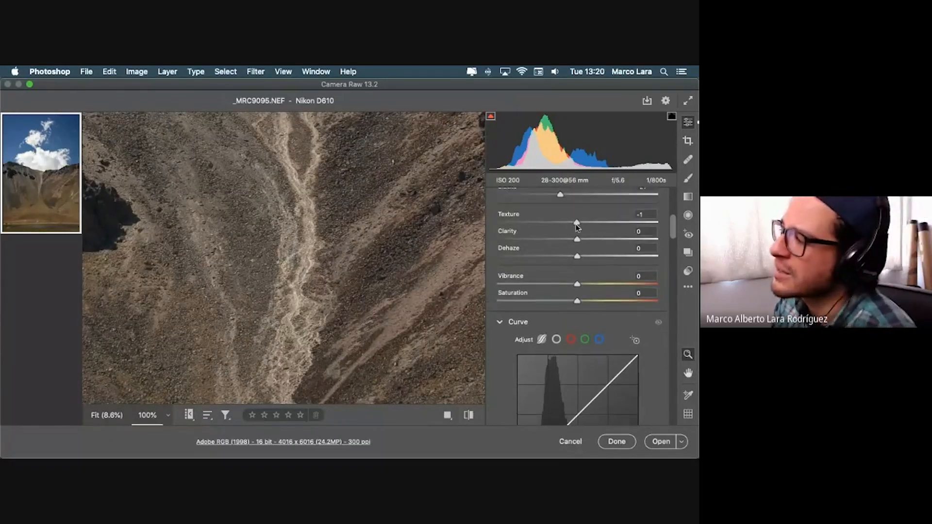
double_click(579, 223)
mouse_move(577, 223)
left_mouse_down()
mouse_move(617, 223)
mouse_move(581, 228)
left_mouse_up()
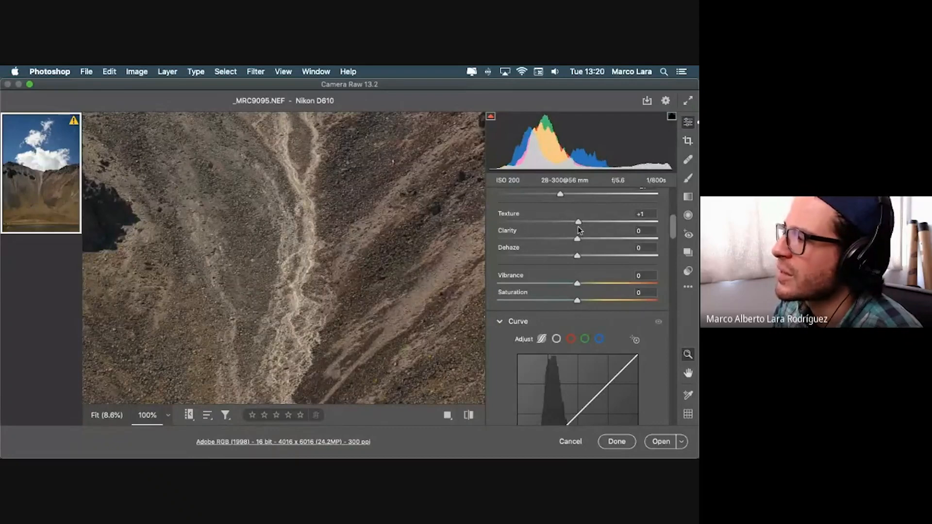
Set Texture to +30 and inspect the mountain slope's detail at 100%, 66.7% and 50%
scroll(578, 227, "down", 1)
scroll(340, 230, "up", 8)
scroll(341, 230, "down", 1)
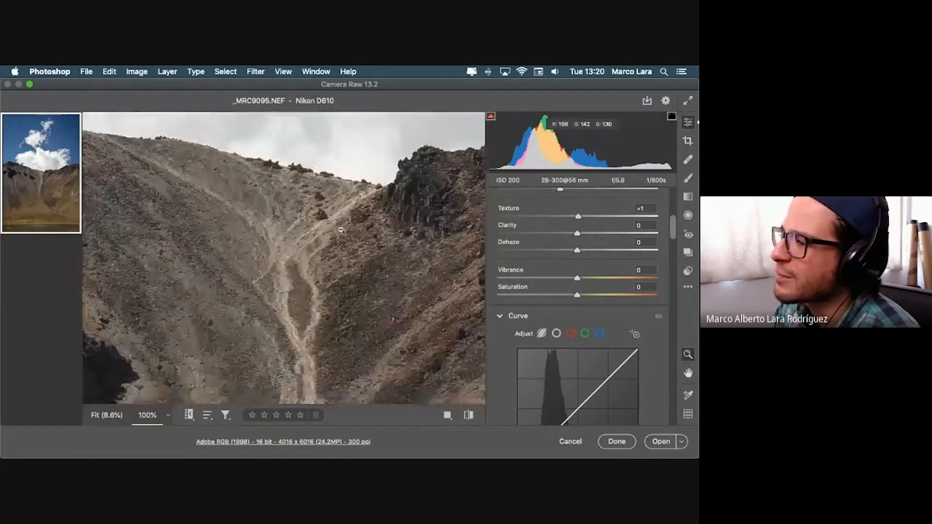
left_click_drag(593, 217, 601, 219)
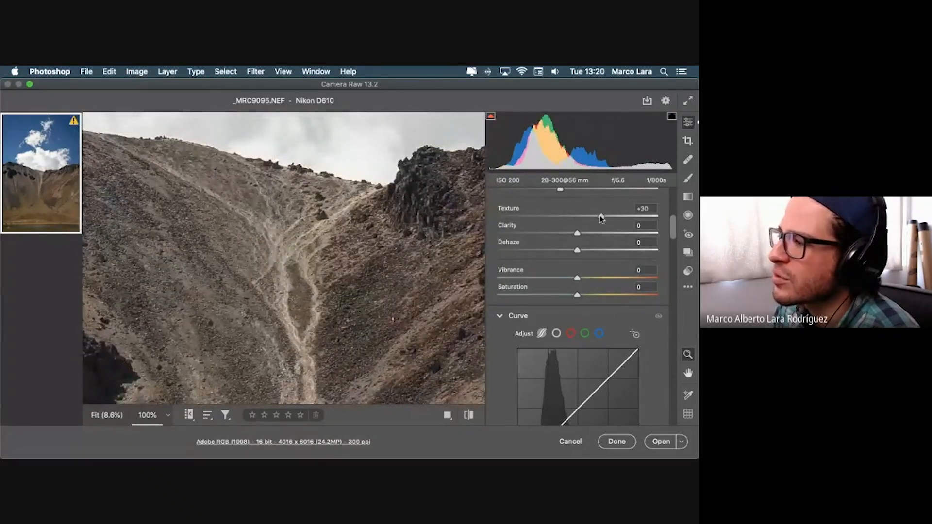
scroll(226, 255, "down", 2)
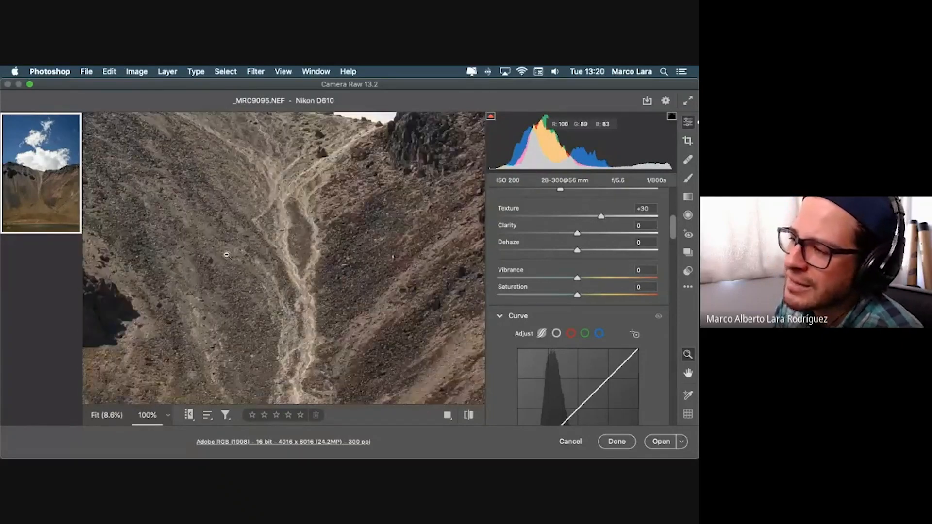
scroll(226, 255, "down", 5)
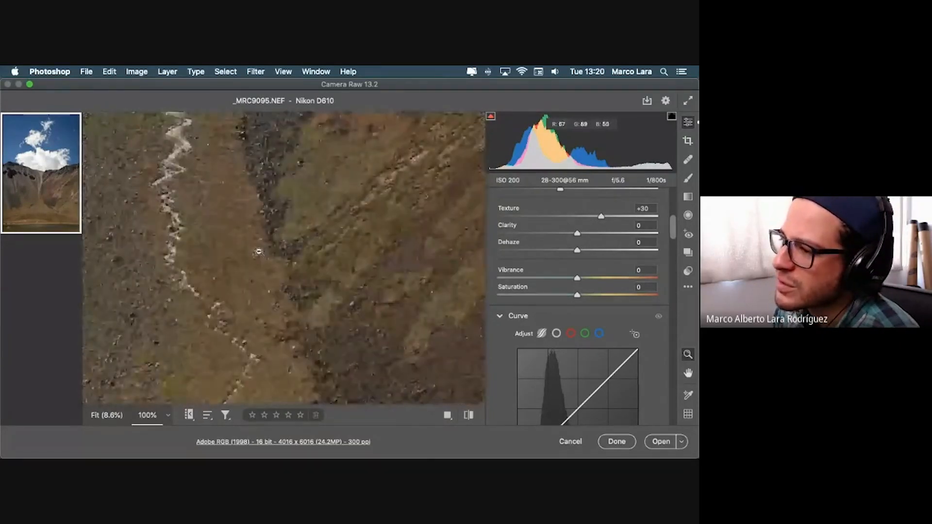
scroll(259, 251, "up", 10)
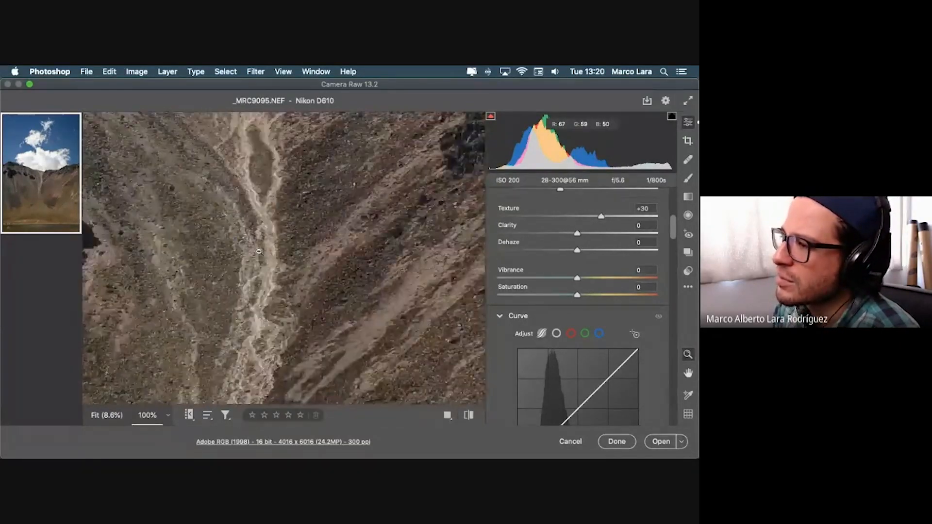
left_click(259, 252, "alt")
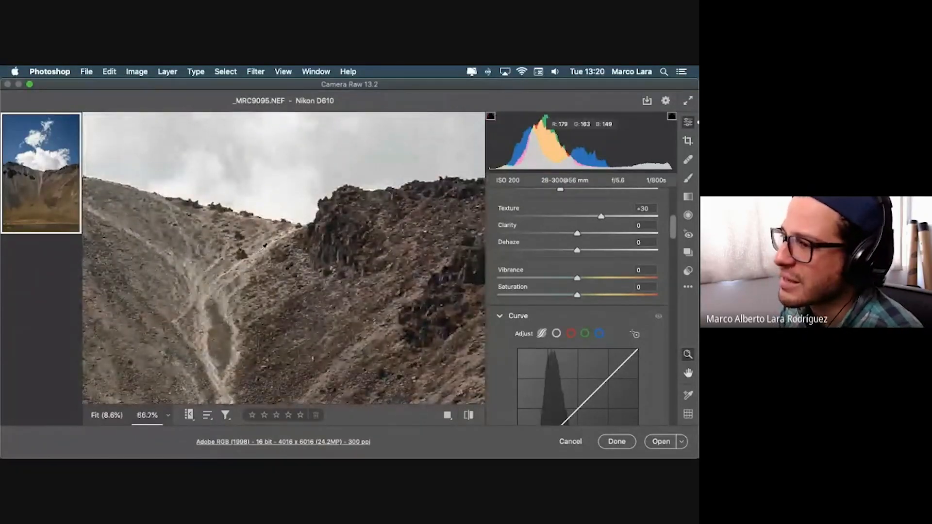
left_click(264, 246, "alt")
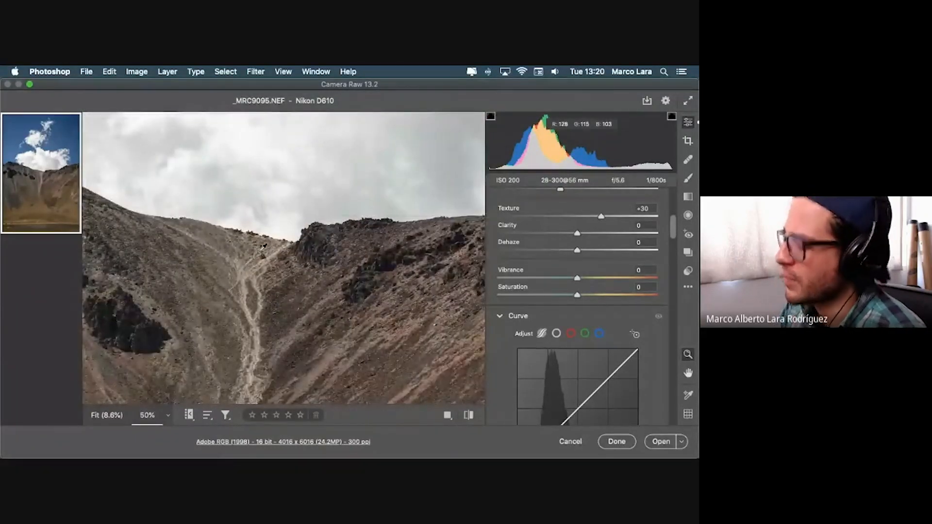
Try a slight Clarity increase, reset it to 0, and compare the mountain slope in the fitted and 33.3% views
left_click(263, 246, "alt")
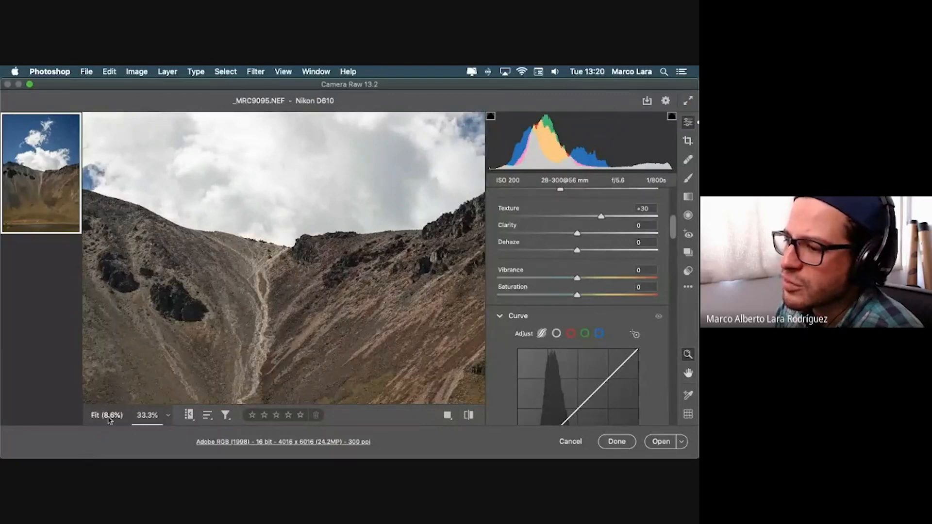
left_click(107, 416)
mouse_move(578, 234)
left_mouse_down()
mouse_move(636, 233)
mouse_move(593, 237)
left_mouse_up()
double_click(595, 234)
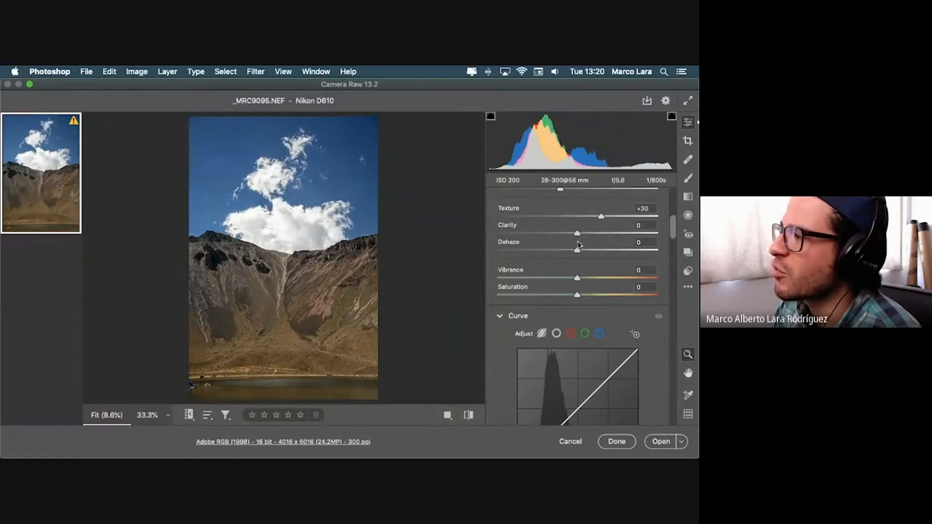
left_click(294, 276)
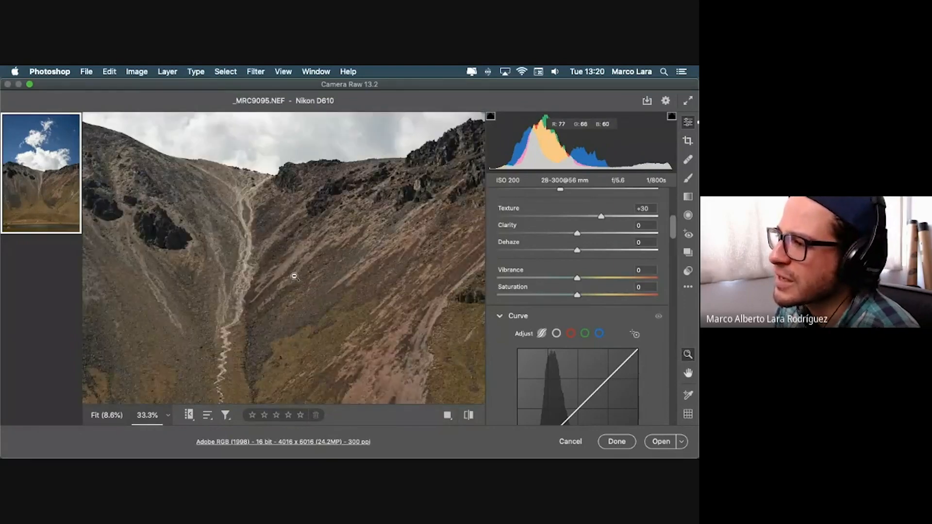
left_click(124, 421)
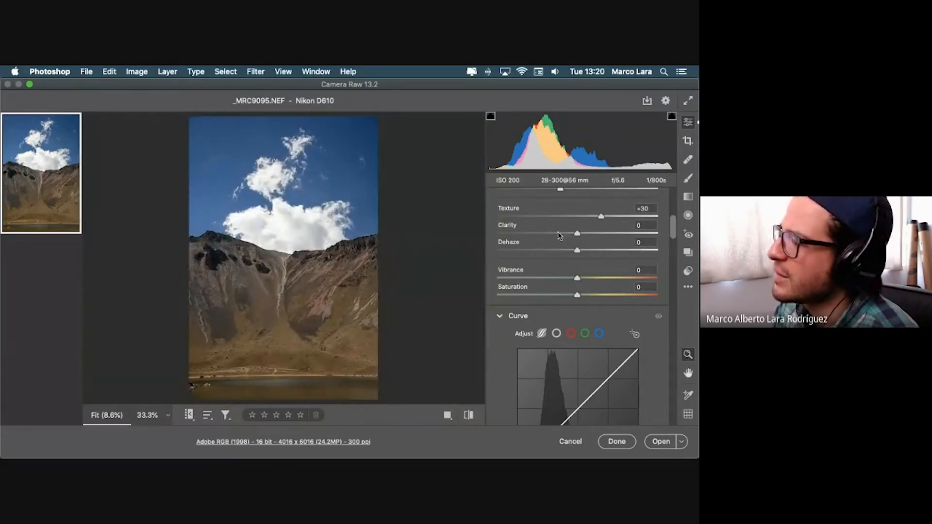
Raise Clarity to +100 and inspect its effect on the whole photo and on the clouds at 33.3%
left_click_drag(578, 235, 633, 235)
mouse_move(661, 233)
left_mouse_down()
mouse_move(563, 235)
mouse_move(670, 235)
left_mouse_up()
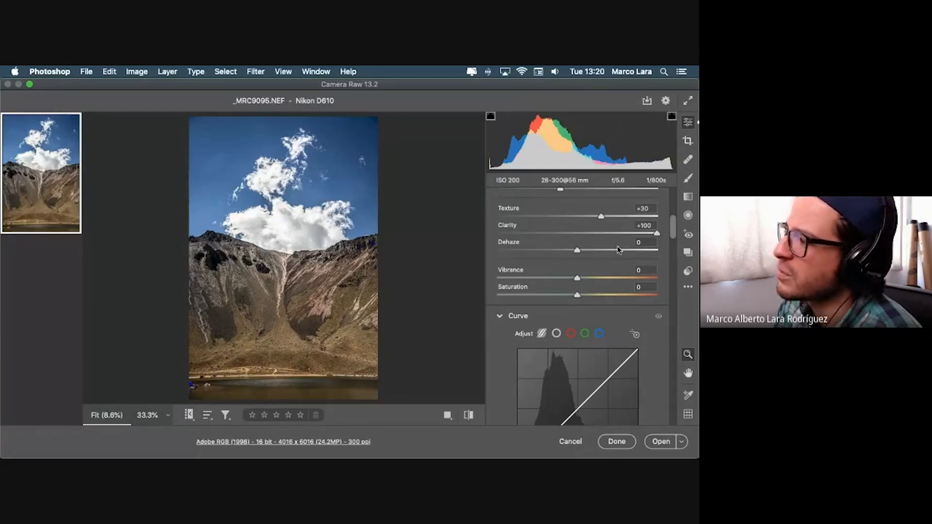
mouse_move(657, 234)
left_mouse_down()
mouse_move(579, 236)
mouse_move(666, 237)
mouse_move(566, 239)
mouse_move(674, 239)
left_mouse_up()
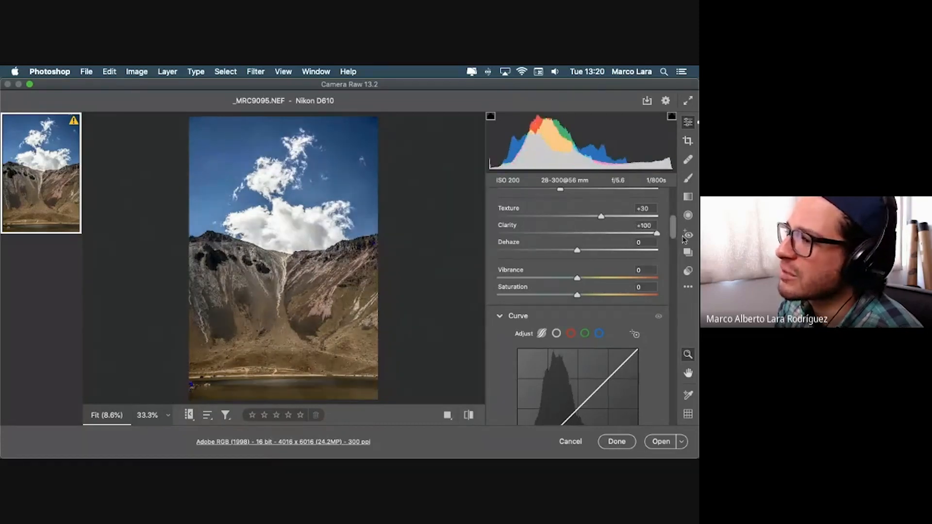
left_click(285, 204)
scroll(236, 251, "down", 2)
scroll(236, 251, "left", 2)
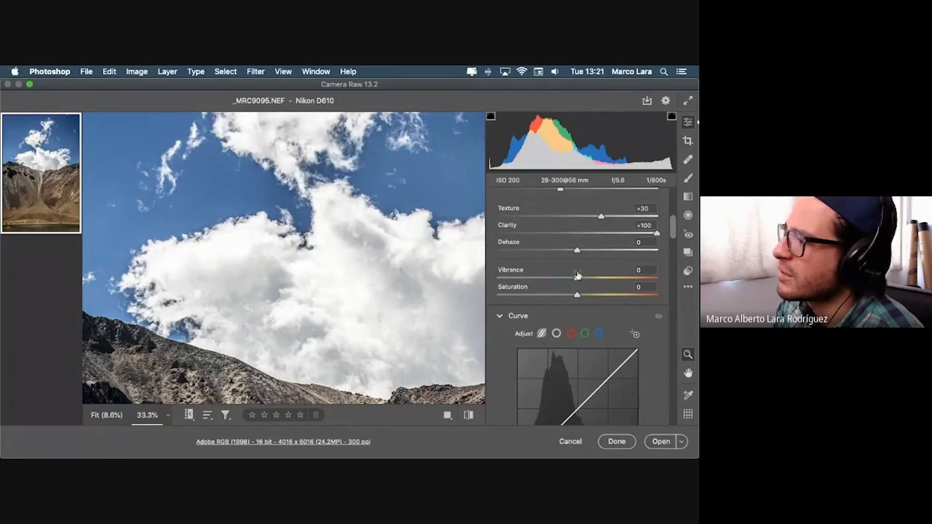
Try negative Clarity at -100 and -34 on the clouds and ridge, and bring it back to -1
left_click_drag(651, 237, 495, 236)
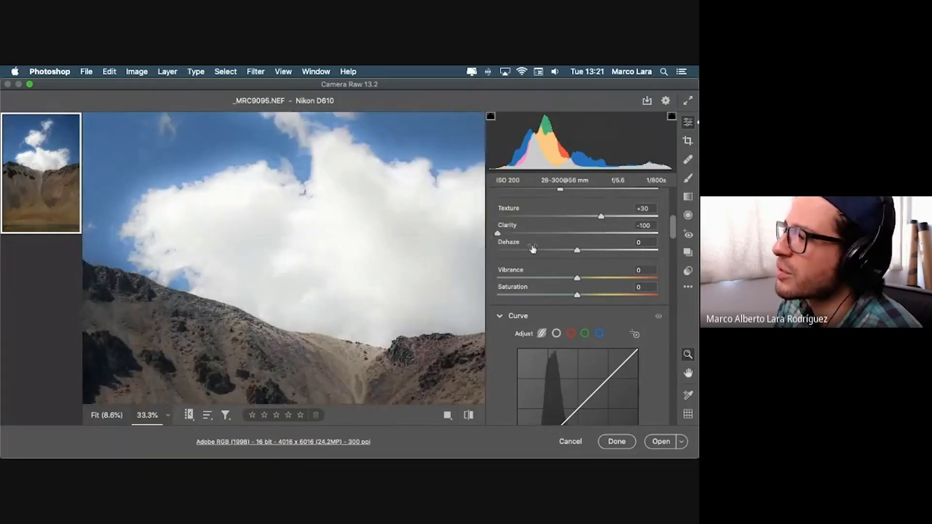
left_click_drag(497, 234, 550, 233)
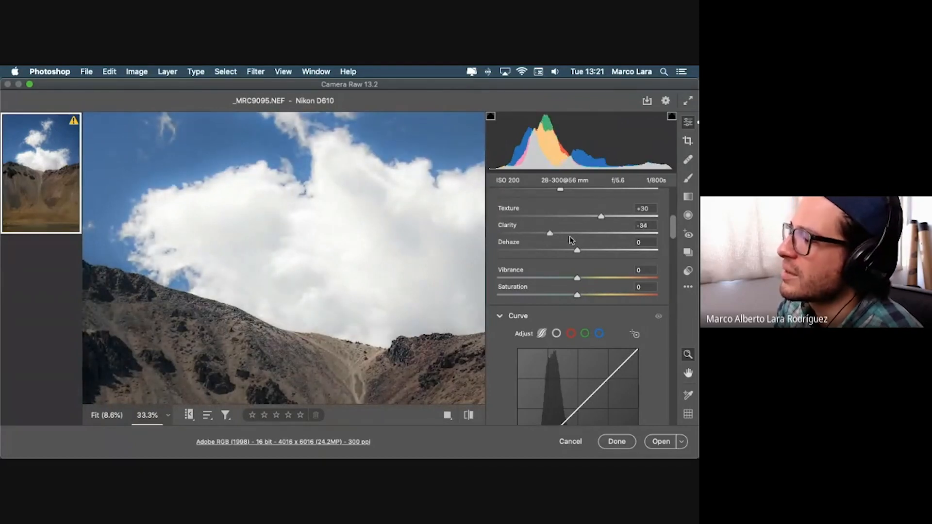
left_click(576, 234)
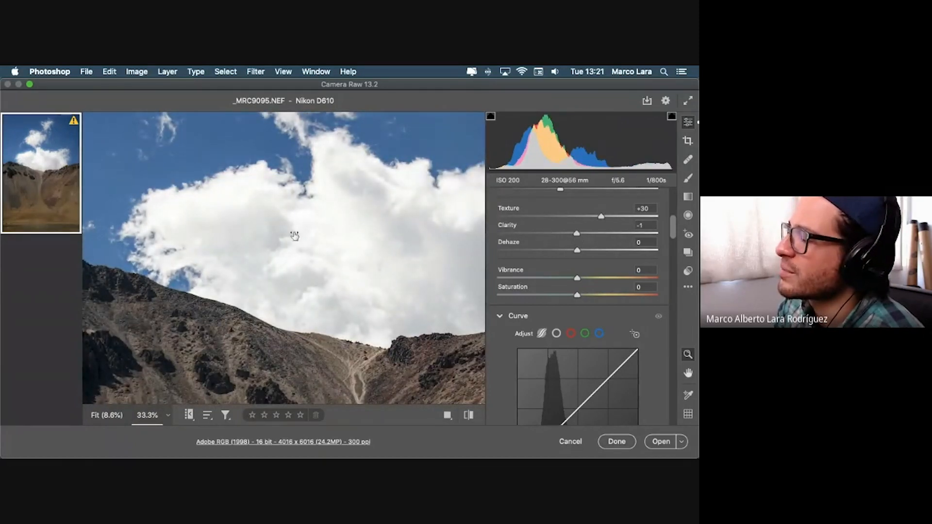
Set Clarity to +20 with the entire photo in view
scroll(295, 235, "up", 3)
key("super+minus")
key("super+minus")
key("super+minus")
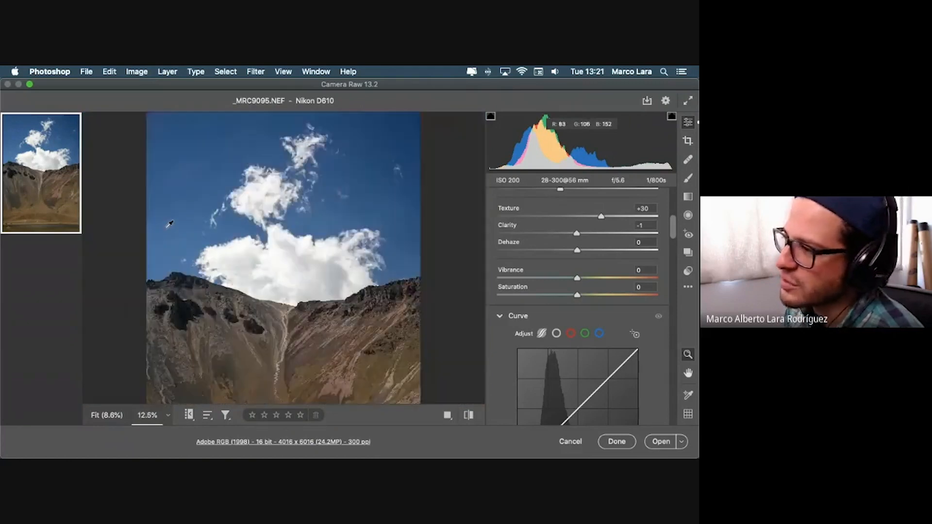
key("super+minus")
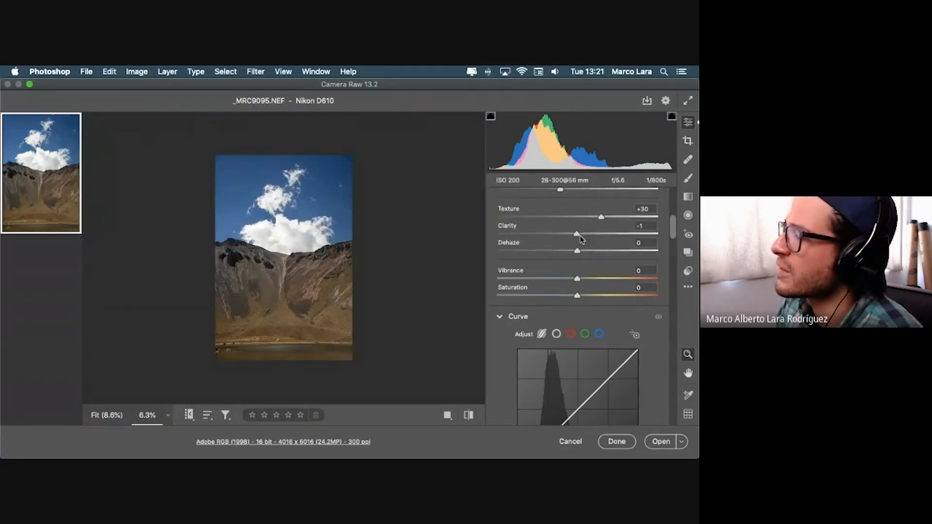
mouse_move(577, 234)
left_mouse_down()
mouse_move(600, 236)
mouse_move(576, 236)
mouse_move(592, 239)
left_mouse_up()
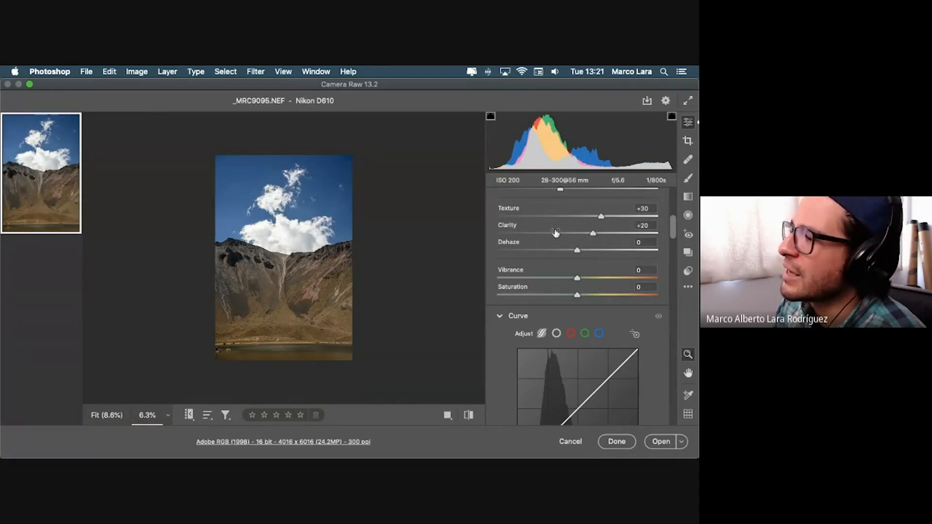
Inspect the mountain ridge and clouds from 100% down to 12.5%, and set Clarity to +15
left_click(107, 415)
left_click(147, 415)
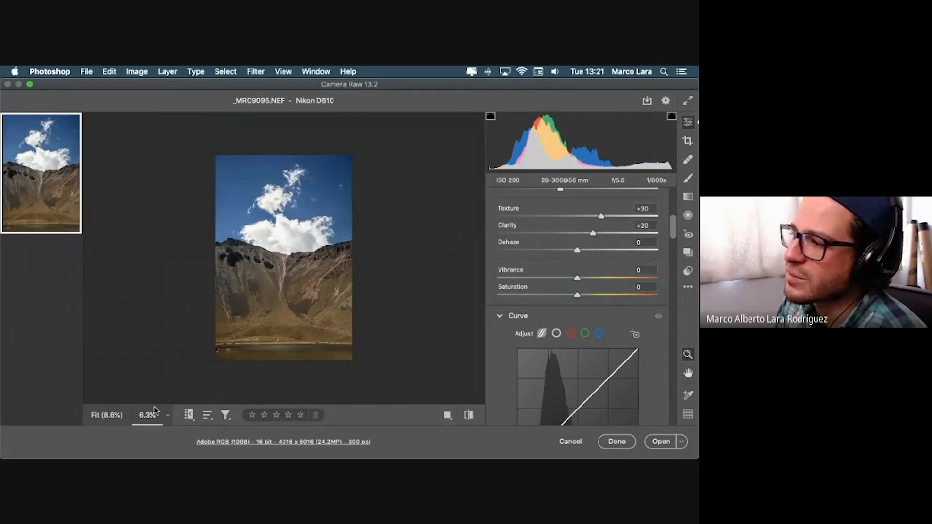
left_click(119, 418)
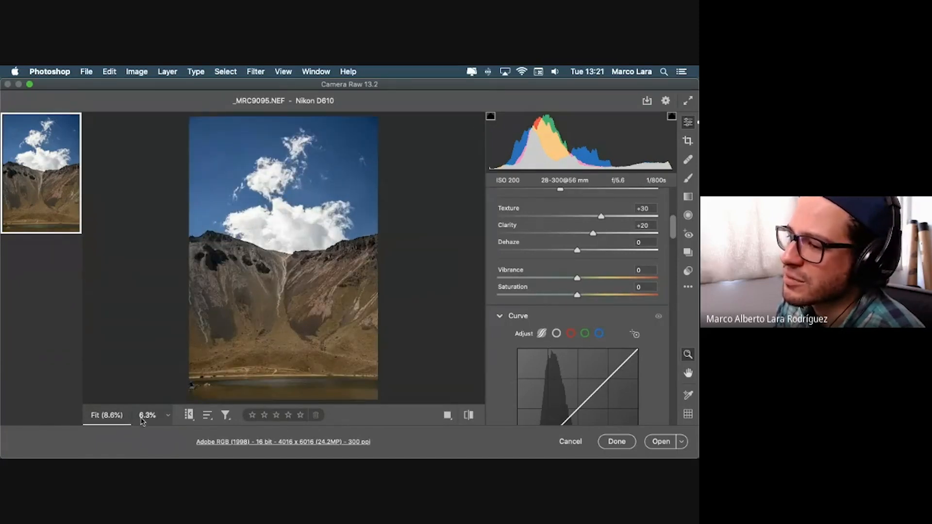
left_click(145, 418)
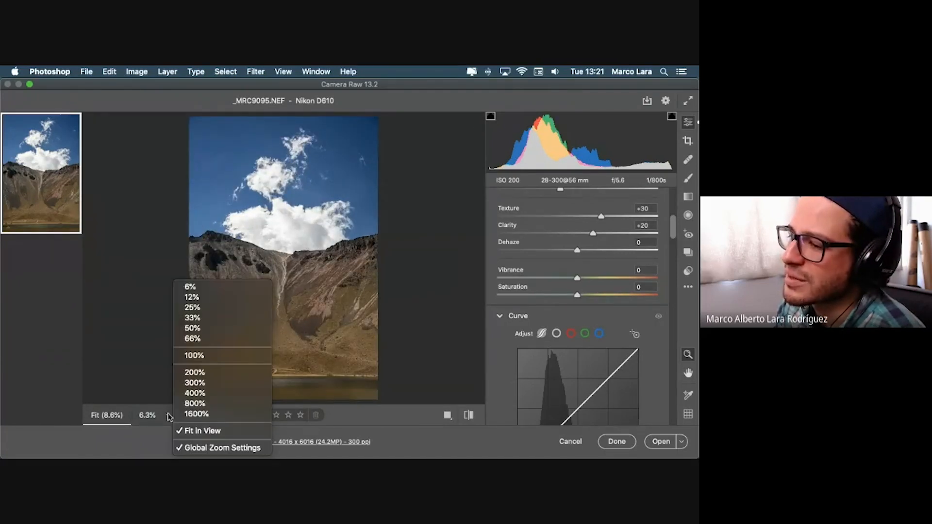
left_click(213, 356)
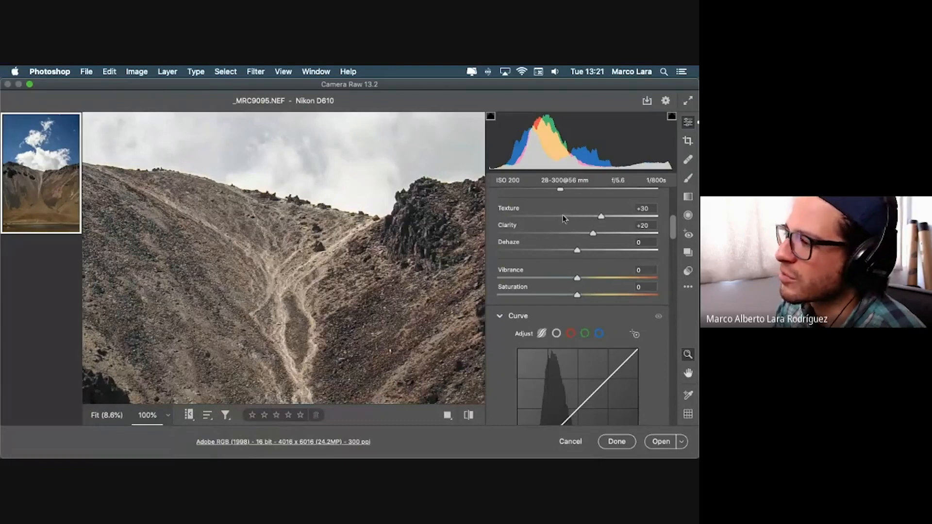
scroll(251, 332, "up", 10)
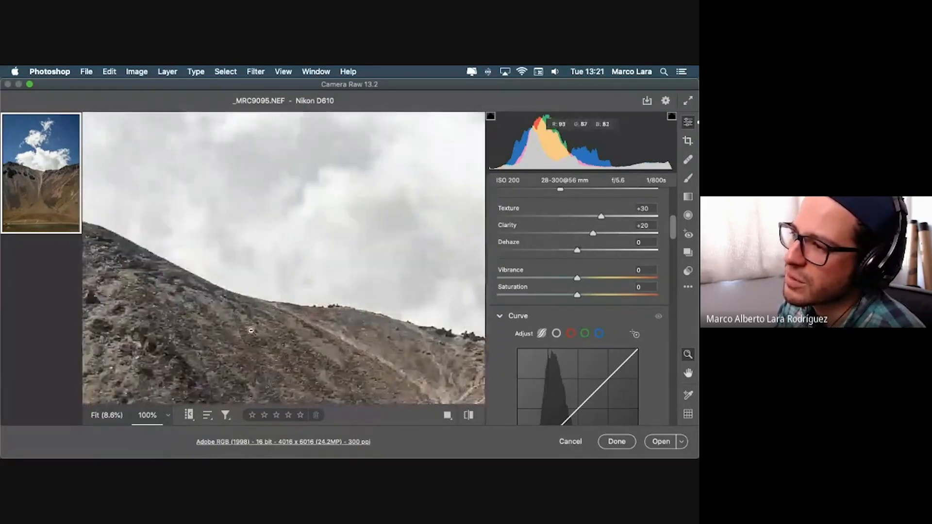
left_click(255, 325, "alt")
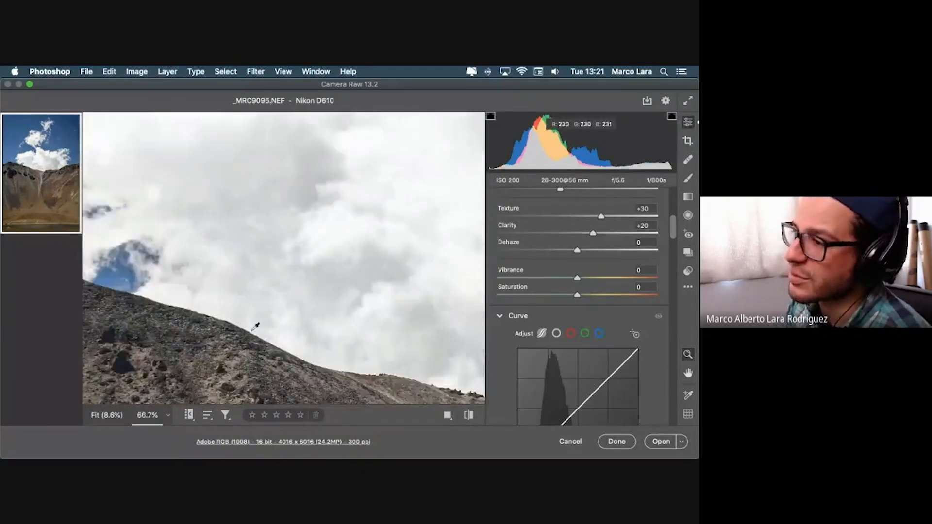
left_click(255, 325, "alt")
left_click(255, 325, "alt")
left_click(255, 325, "alt")
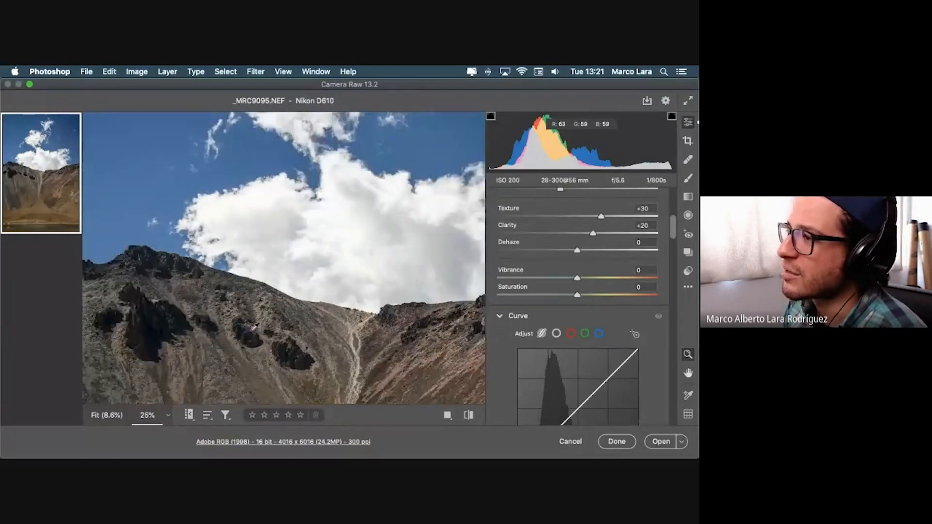
left_click(255, 325, "alt")
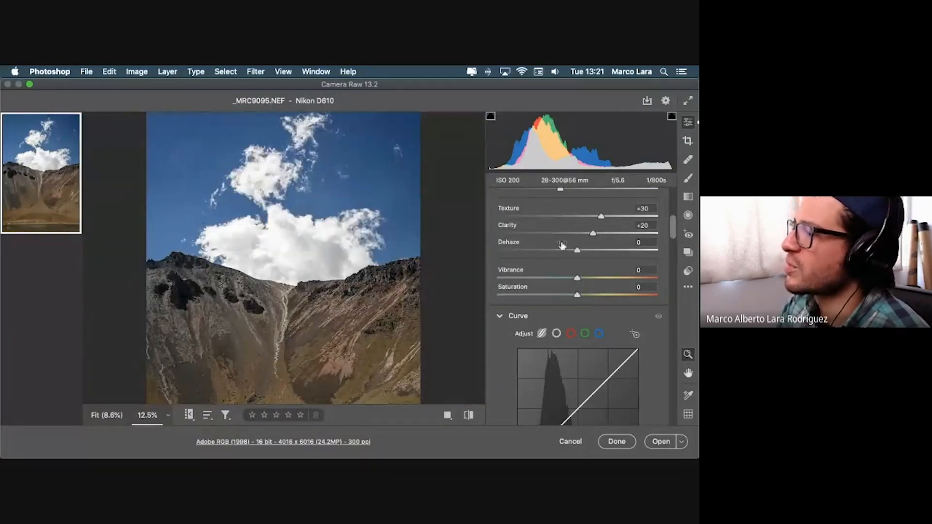
left_click_drag(594, 234, 592, 236)
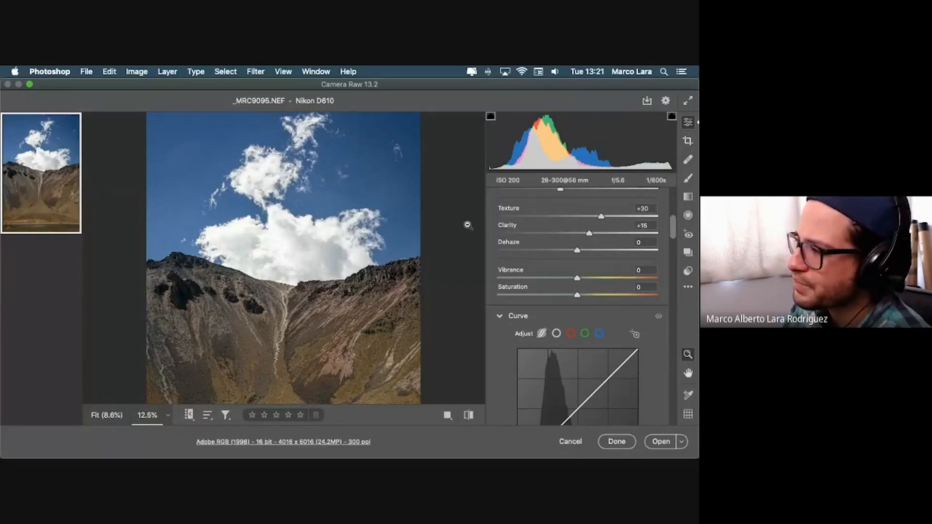
Try the Dehaze adjustment at -83, reset it to 0, and test it again in the fitted view, leaving it at 0
left_click_drag(576, 251, 514, 251)
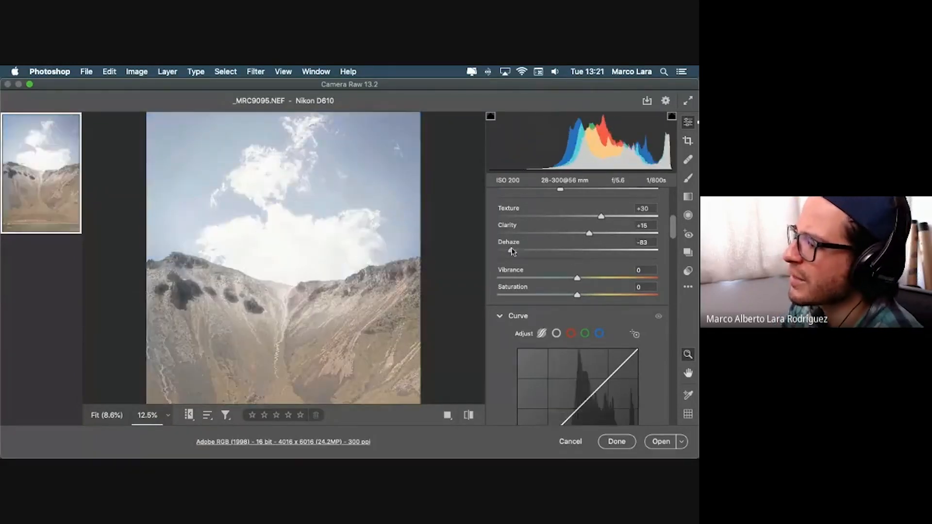
double_click(514, 251)
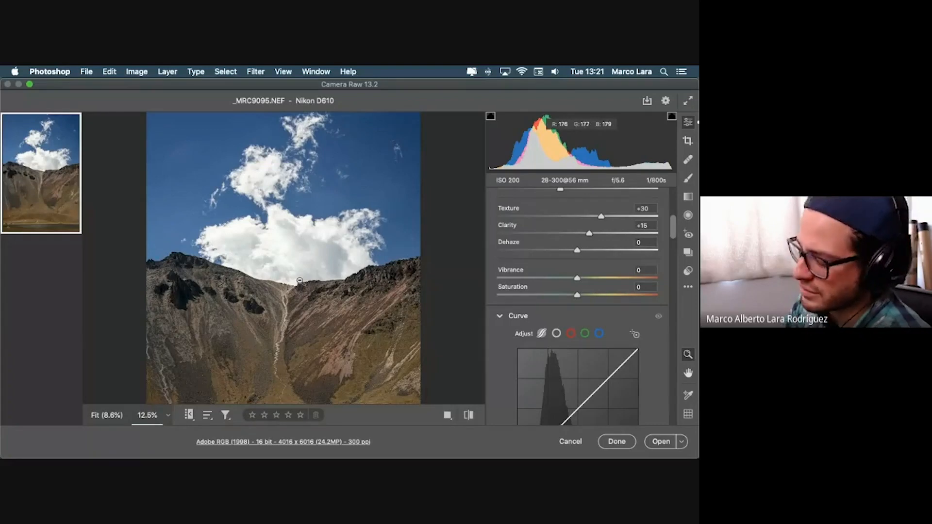
key("super+minus")
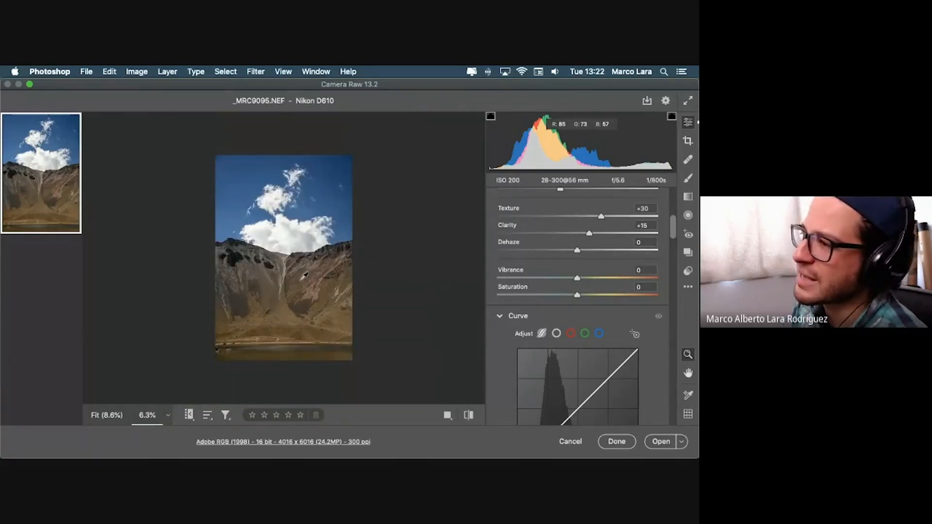
left_click(113, 417)
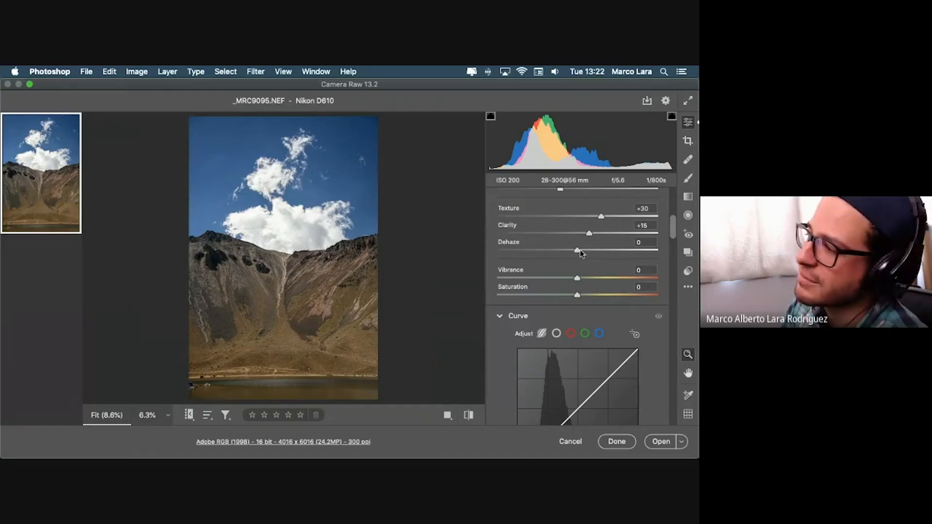
mouse_move(578, 250)
left_mouse_down()
mouse_move(631, 251)
mouse_move(496, 251)
mouse_move(631, 252)
mouse_move(576, 253)
left_mouse_up()
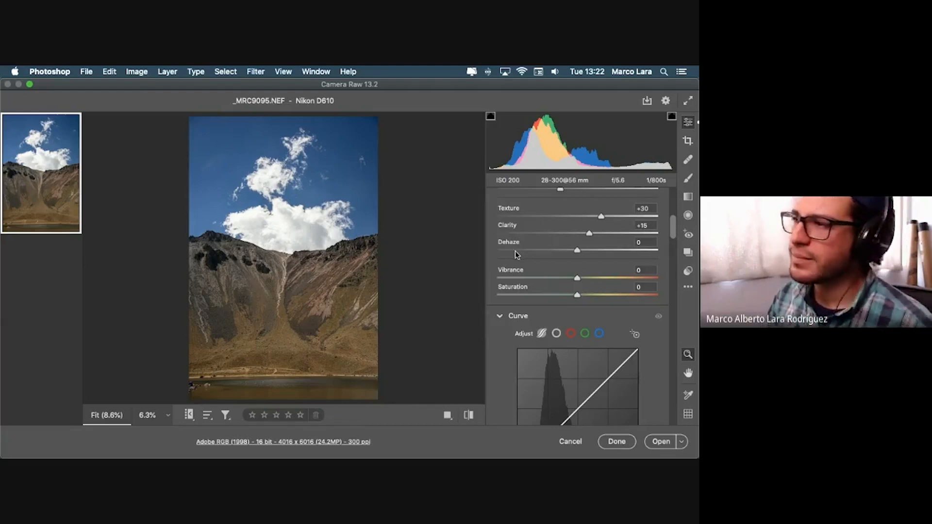
Review the Basic adjustments from white balance and exposure through to Vibrance and Saturation
scroll(515, 253, "up", 2)
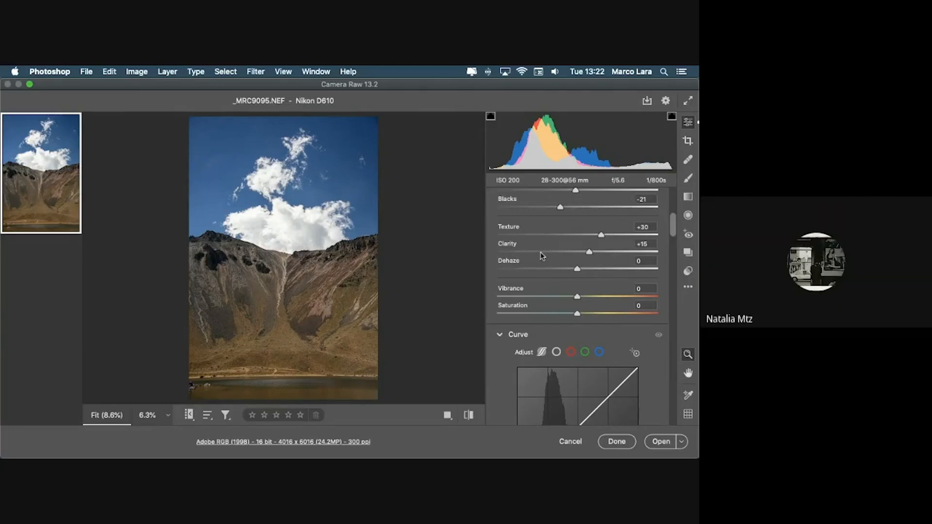
scroll(542, 256, "up", 7)
scroll(542, 256, "up", 10)
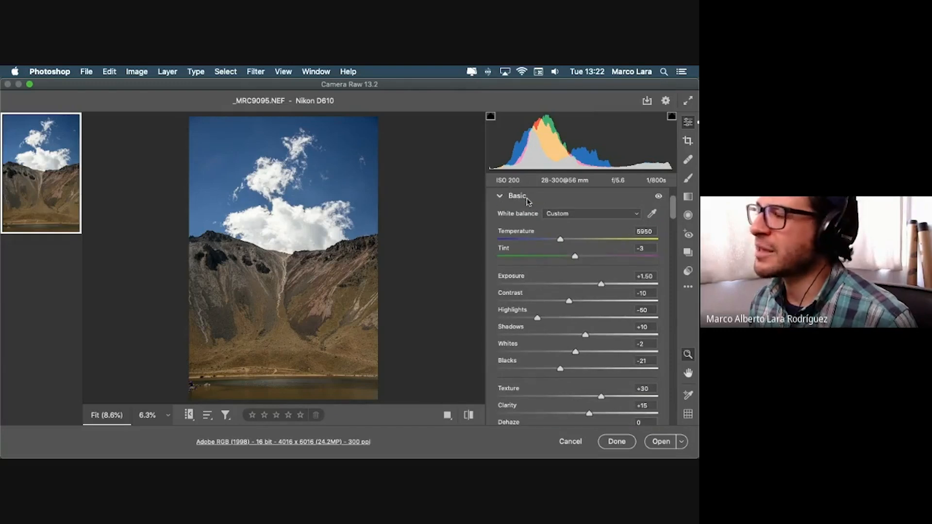
scroll(532, 255, "down", 6)
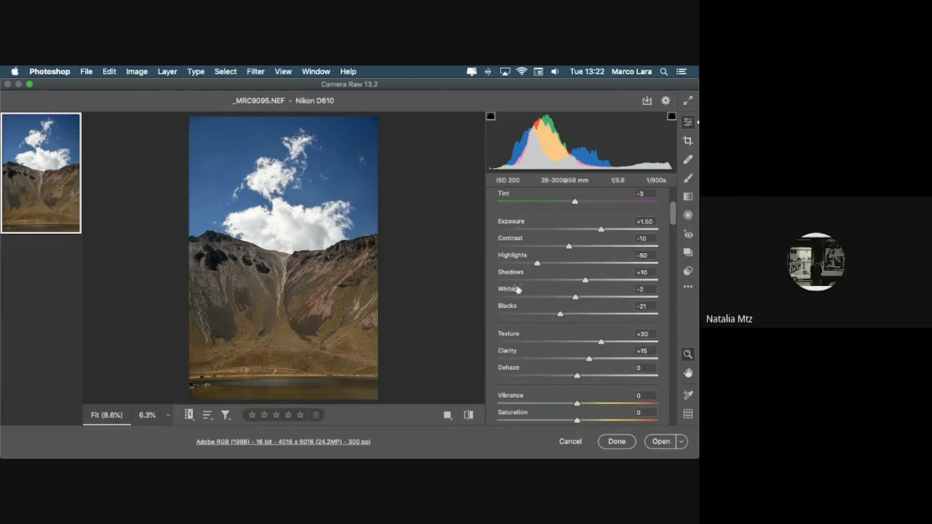
scroll(523, 284, "down", 11)
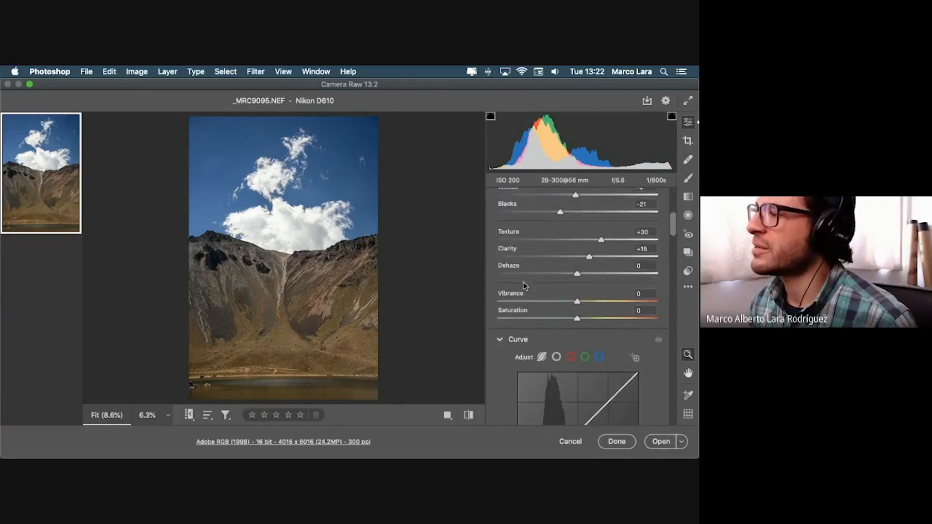
scroll(529, 297, "down", 1)
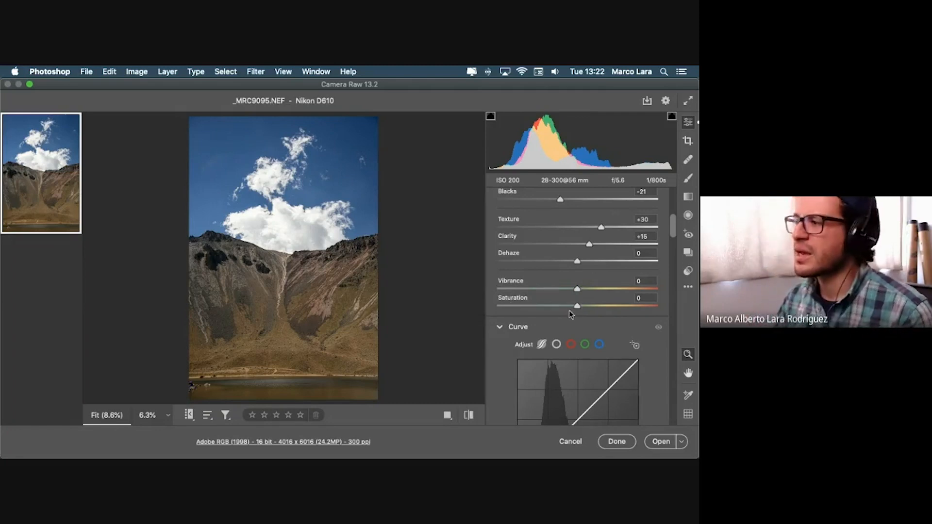
Try Vibrance at +100 on the photo and reset it to 0
left_click_drag(577, 306, 675, 292)
double_click(579, 290)
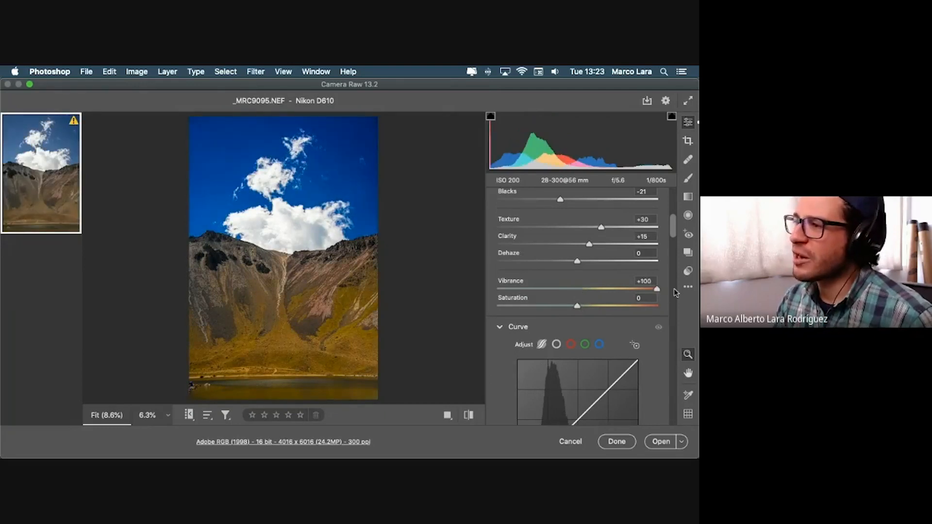
double_click(657, 289)
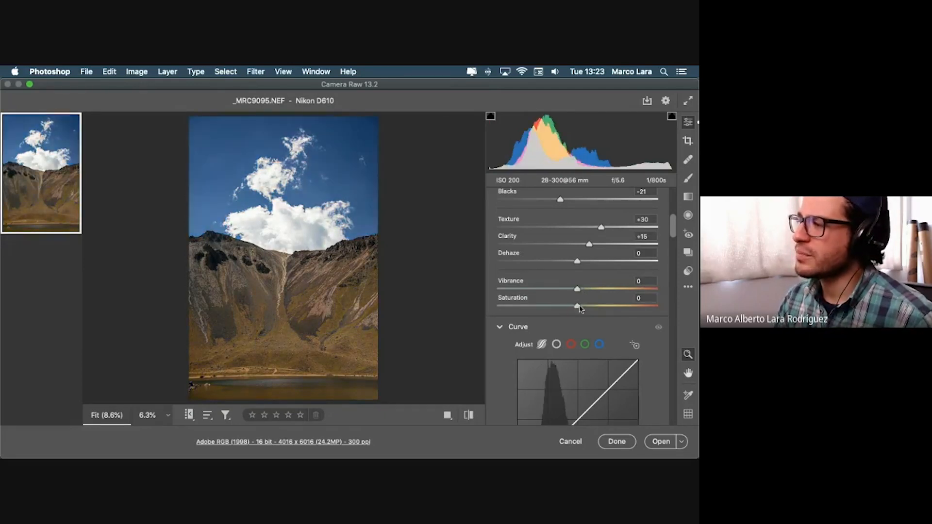
Try Saturation and Vibrance in turn at their maximum, test Saturation again at +89, and reset both to 0
left_click_drag(578, 306, 680, 309)
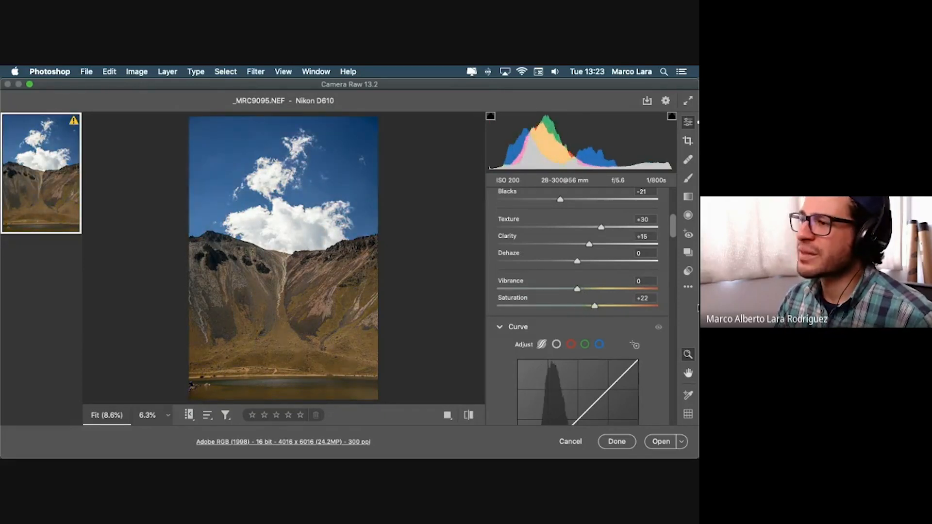
double_click(657, 306)
left_click_drag(578, 290, 698, 291)
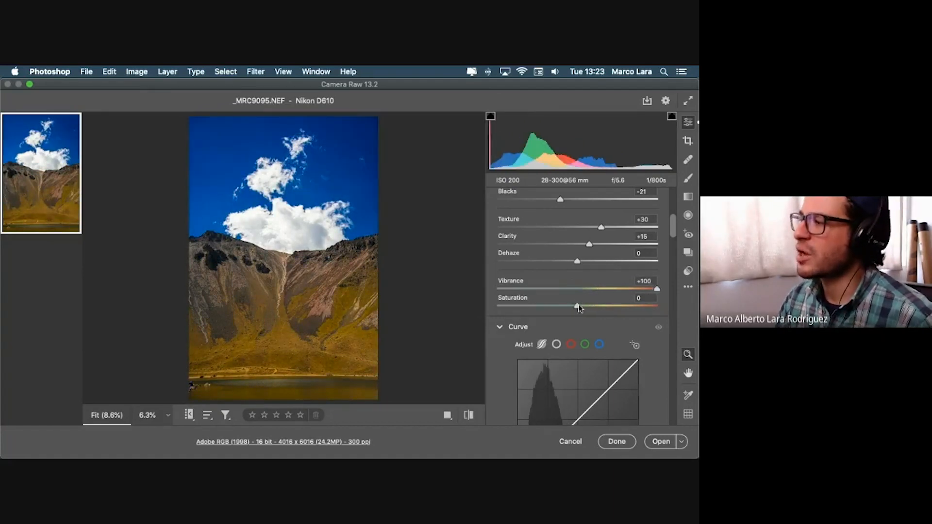
left_click_drag(578, 306, 661, 308)
double_click(658, 307)
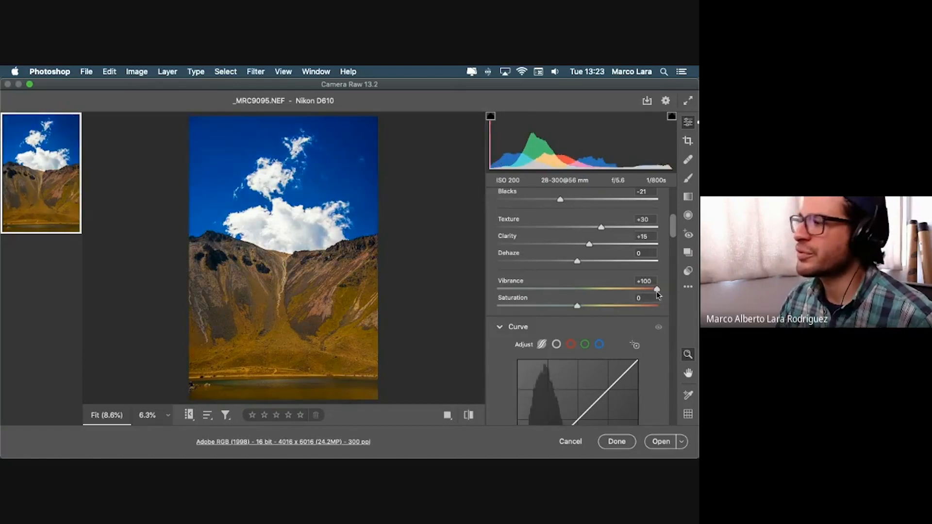
double_click(657, 290)
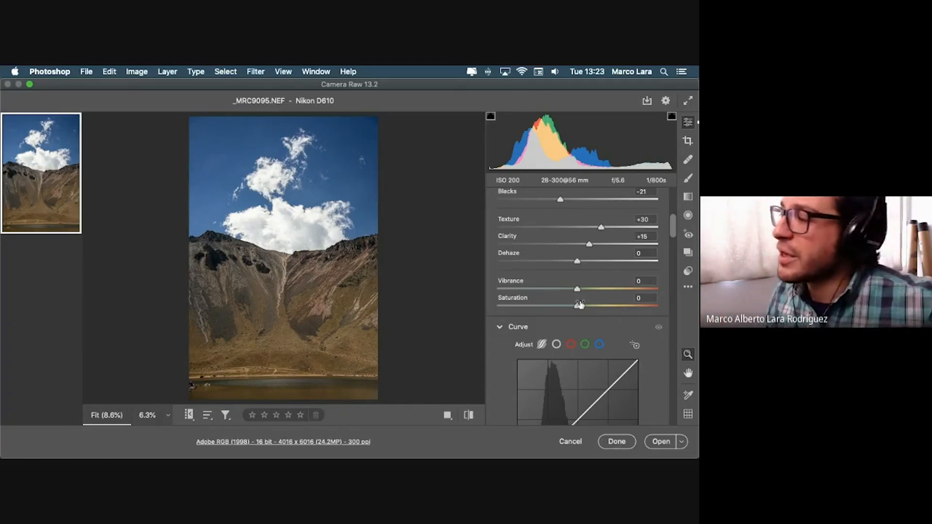
left_click_drag(577, 307, 648, 306)
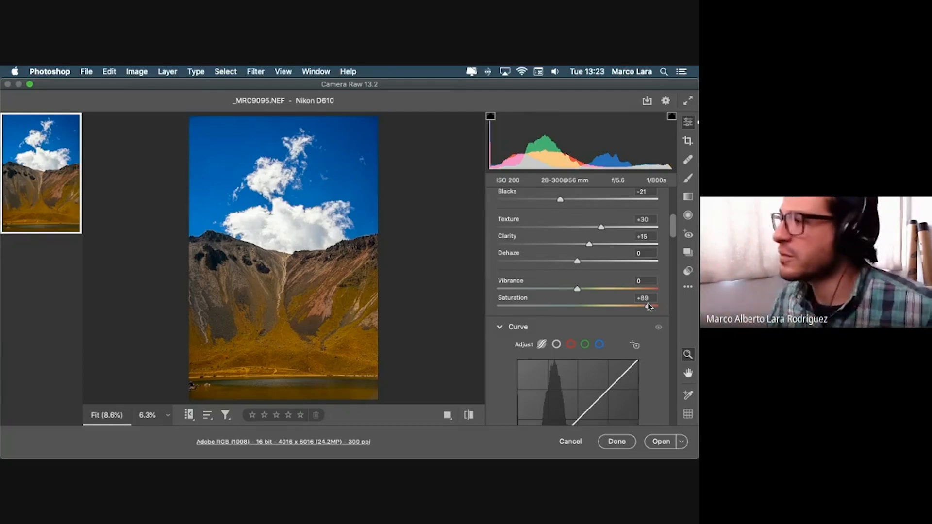
double_click(649, 306)
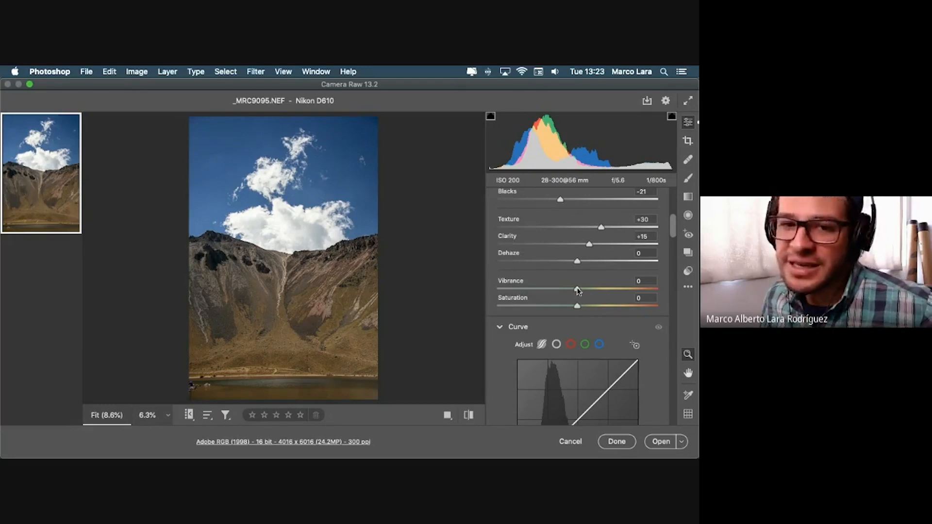
Try Vibrance at +36 and at +100, bring it back to +36, and reset it to 0
left_click_drag(578, 290, 606, 291)
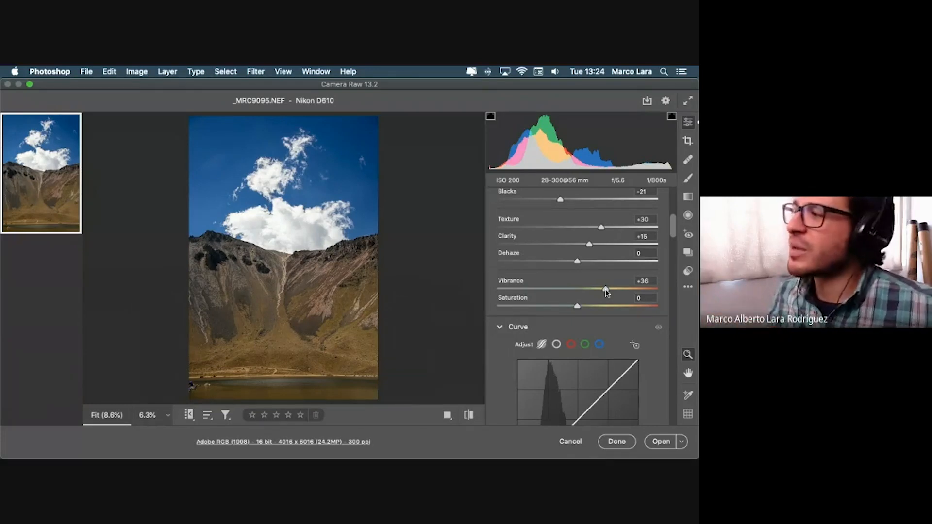
left_click_drag(605, 289, 637, 290)
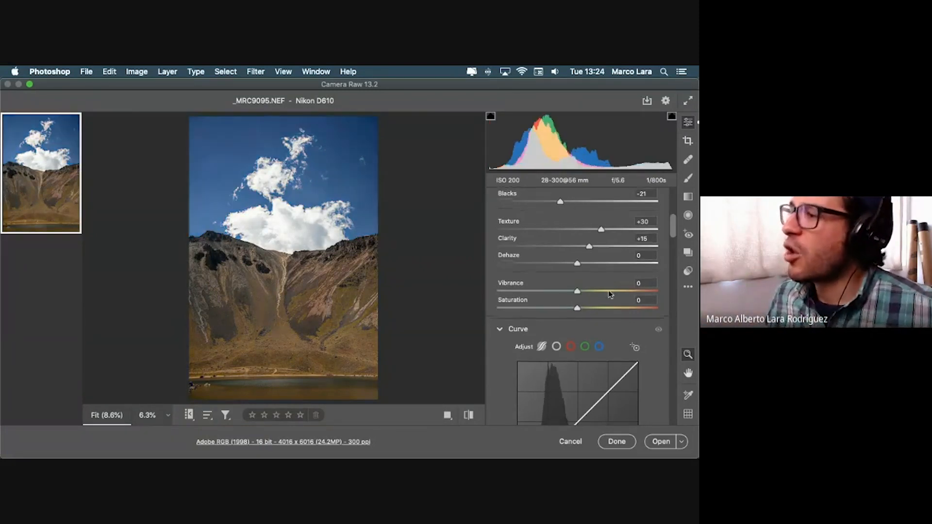
scroll(637, 291, "up", 1)
left_click_drag(637, 291, 671, 293)
scroll(671, 292, "down", 1)
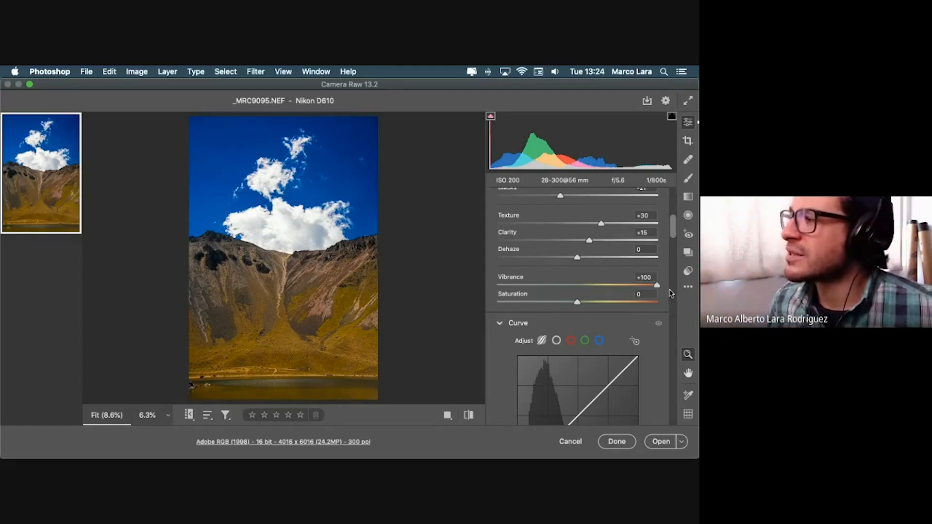
left_click_drag(657, 285, 606, 291)
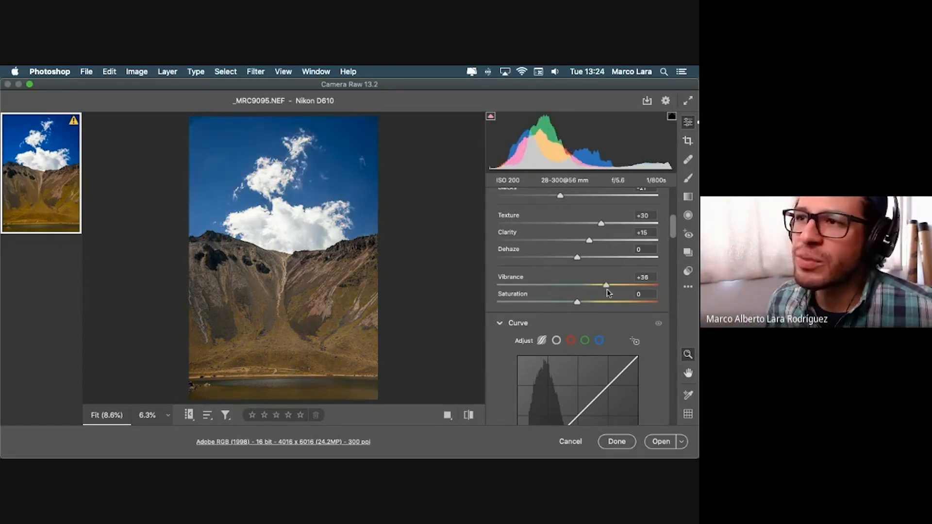
double_click(607, 289)
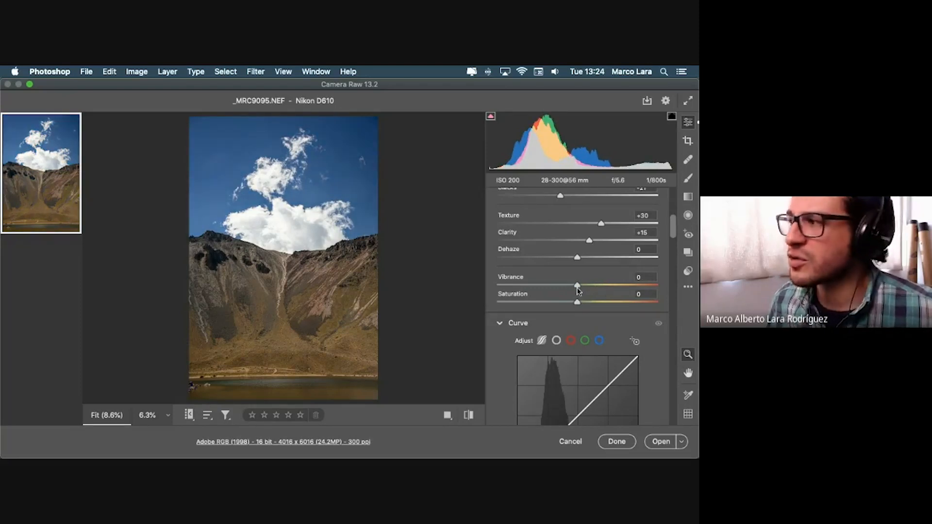
Intensify the mountain photo's colors with Vibrance at +60 and Saturation at +20
left_click_drag(577, 286, 629, 287)
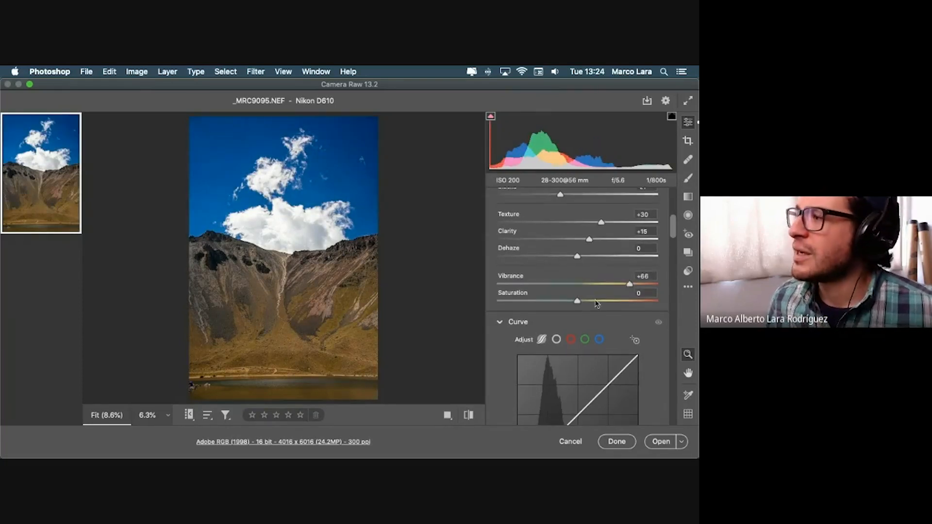
left_click_drag(578, 304, 626, 287)
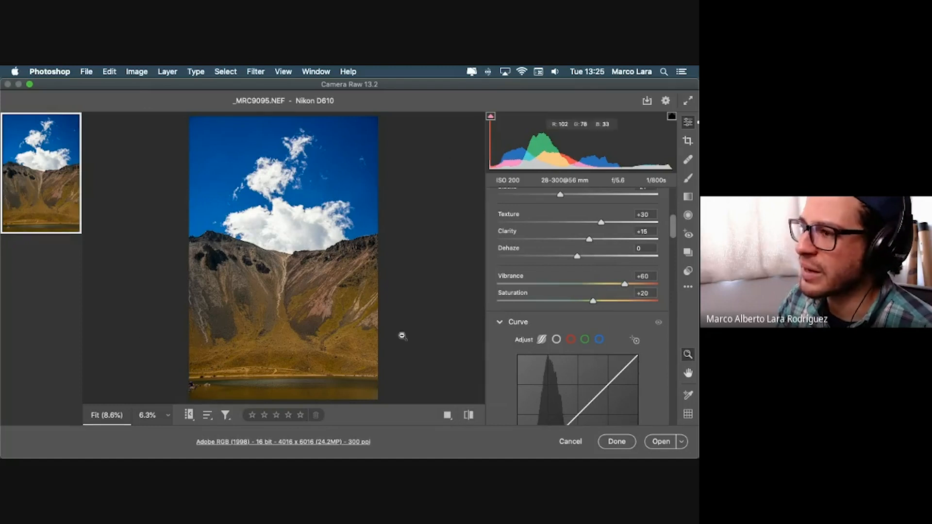
Toggle the mountain photo repeatedly between its default and current settings to compare the overall effect of the edit
left_click(469, 416)
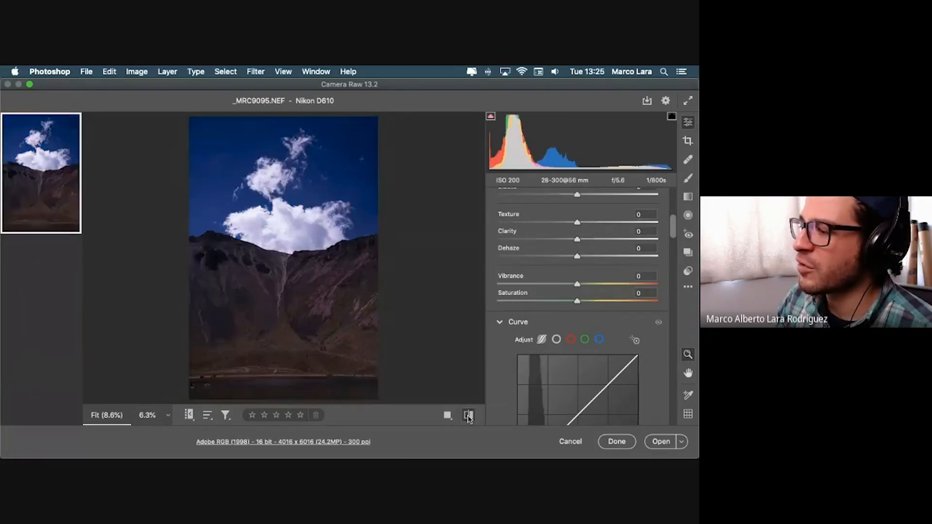
left_click(469, 417)
left_click(469, 417)
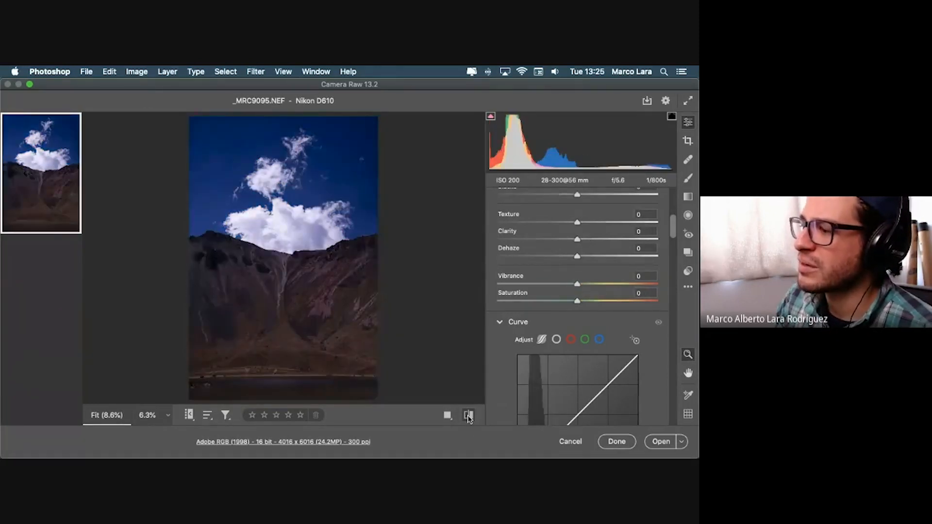
left_click(469, 416)
left_click(468, 416)
left_click(467, 416)
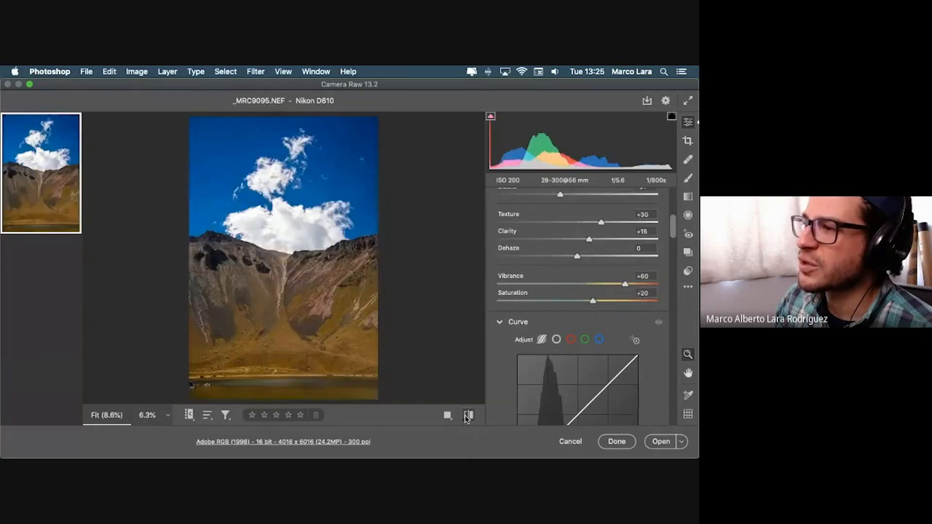
left_click(467, 417)
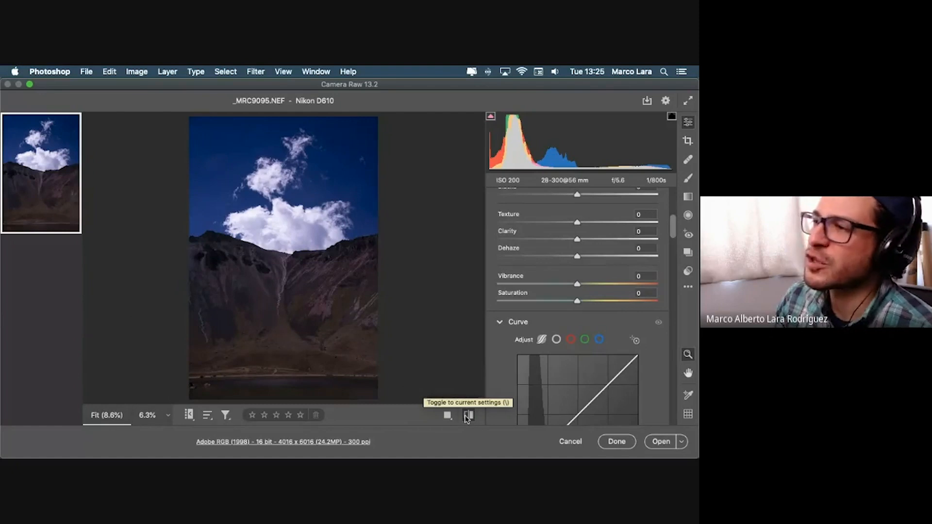
left_click(466, 416)
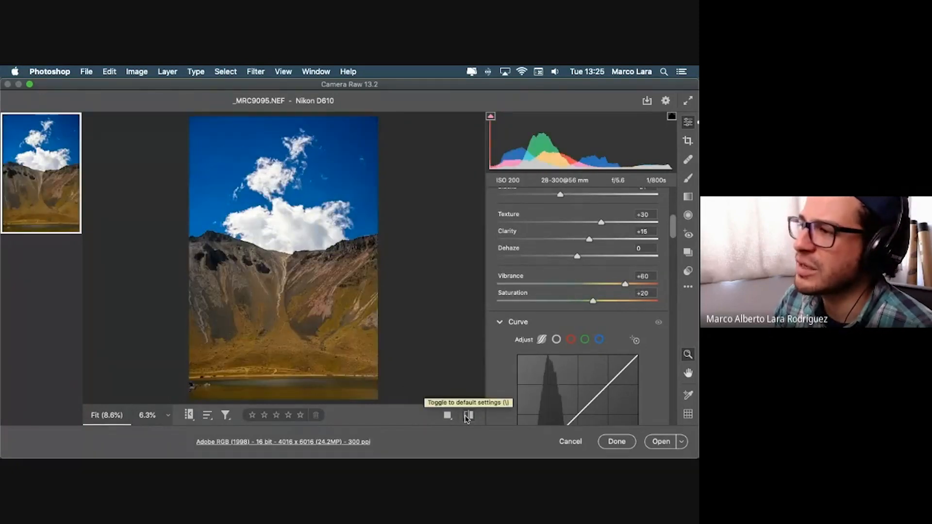
left_click(467, 417)
left_click(467, 416)
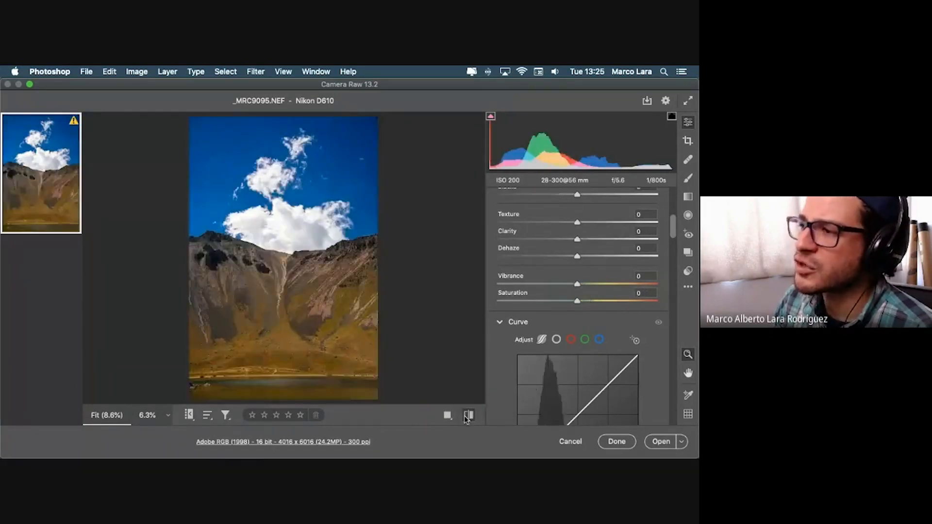
left_click(467, 416)
left_click(467, 417)
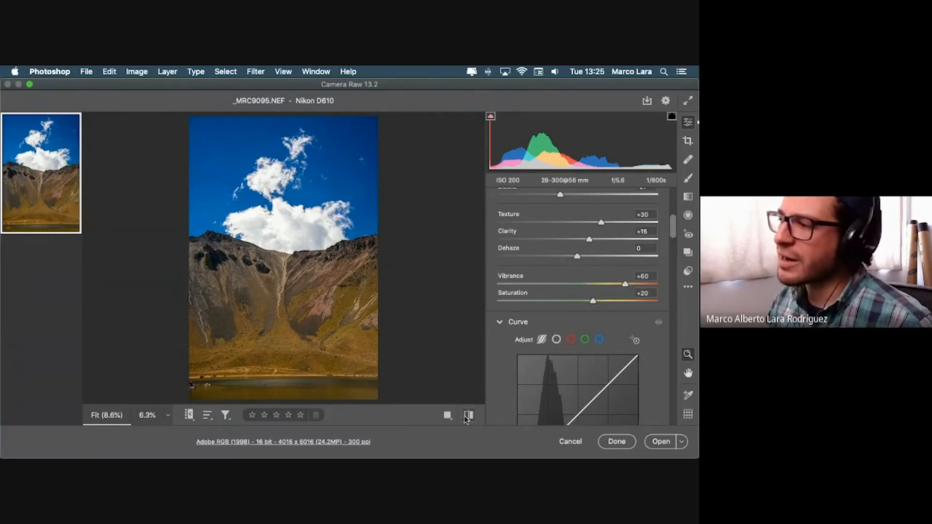
left_click(467, 416)
left_click(467, 417)
left_click(468, 418)
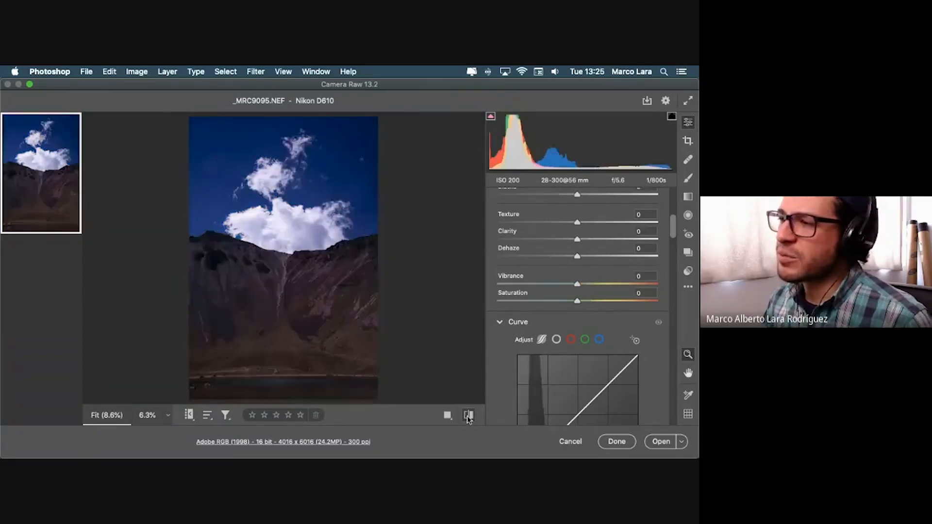
left_click(468, 419)
left_click(468, 418)
left_click(468, 418)
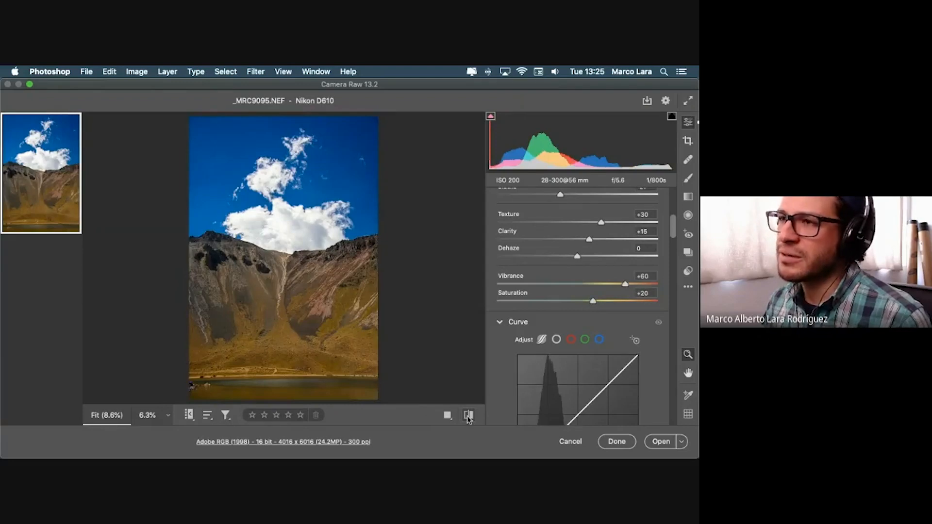
left_click(467, 418)
left_click(468, 418)
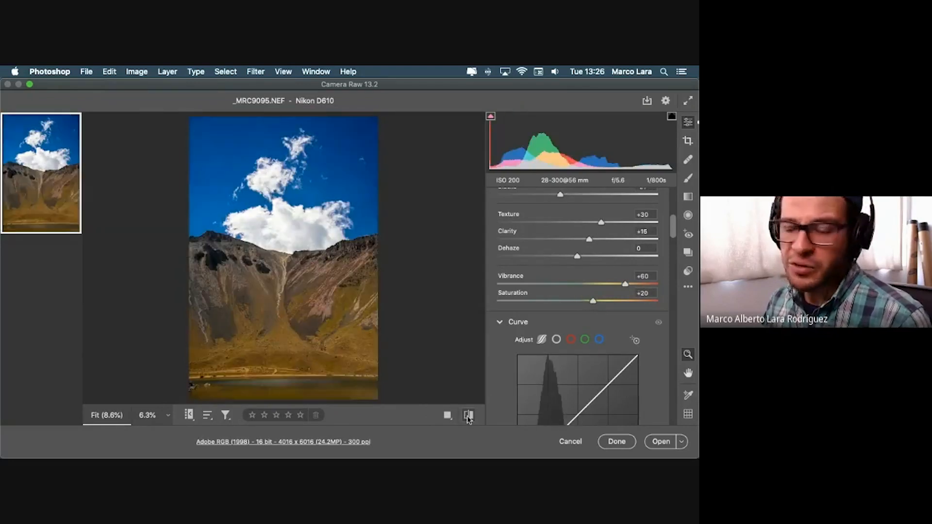
Show the photo in Before/After view, copy the current settings to Before, and switch to the stacked comparison
left_click(447, 417)
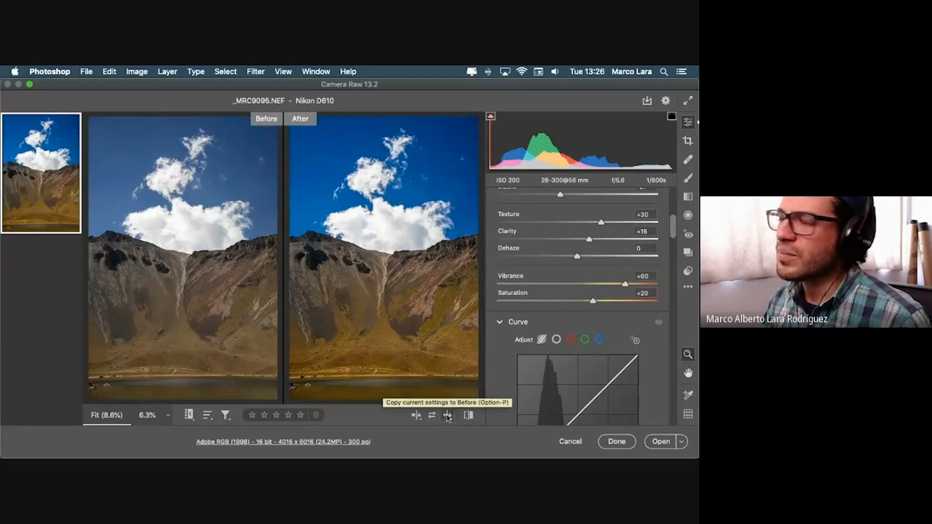
left_click(447, 417)
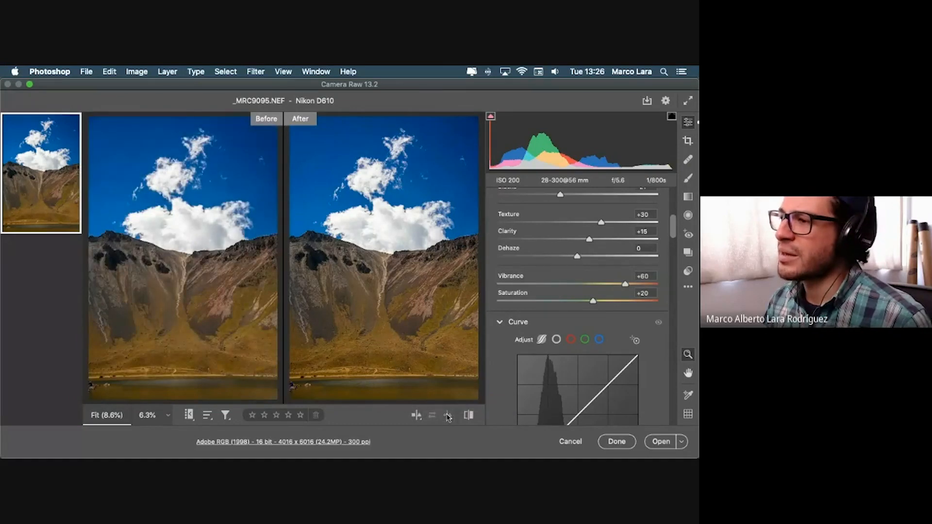
left_click(413, 416)
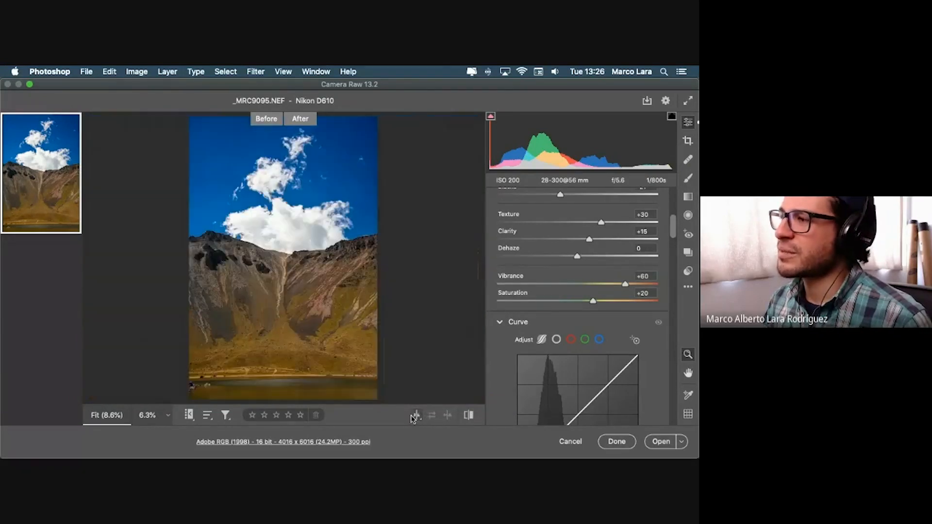
left_click(417, 416)
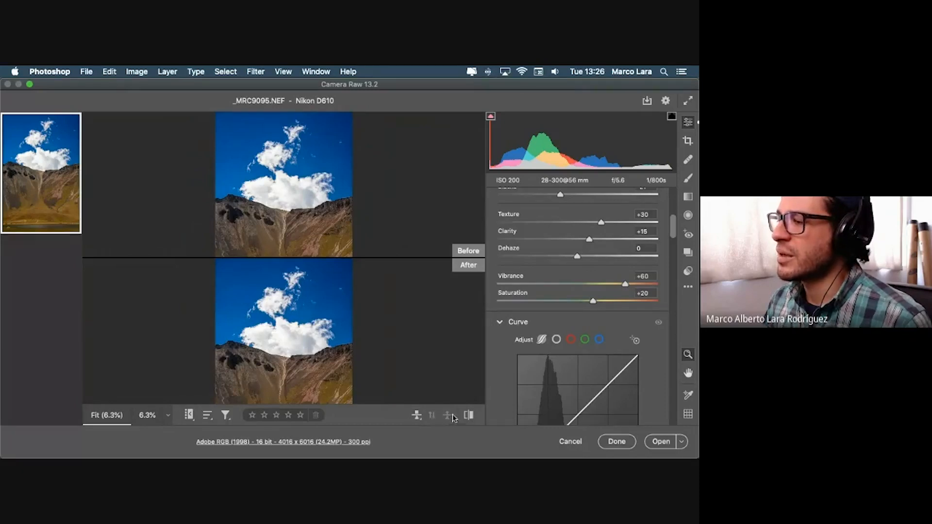
Compare the default and current settings in the stacked Before/After view and in the top/bottom split view
left_click(466, 415)
left_click(466, 415)
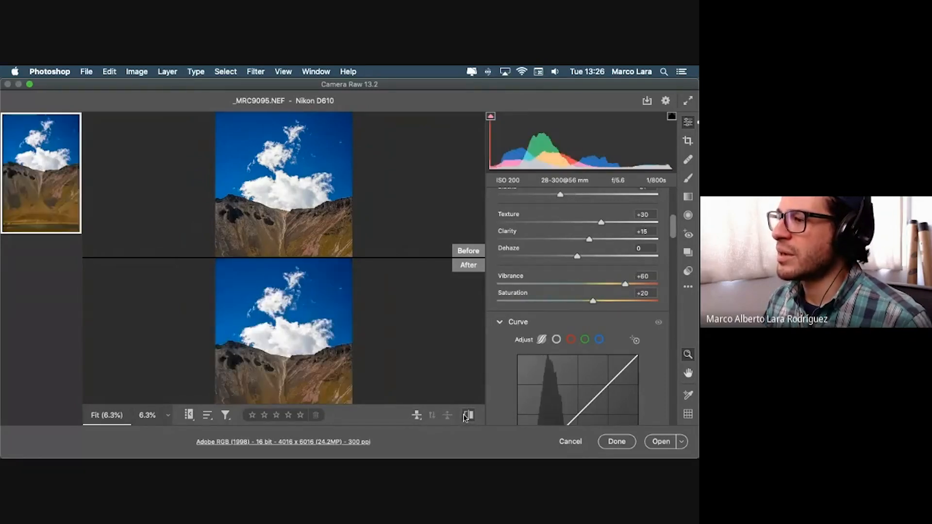
left_click(466, 415)
left_click(466, 416)
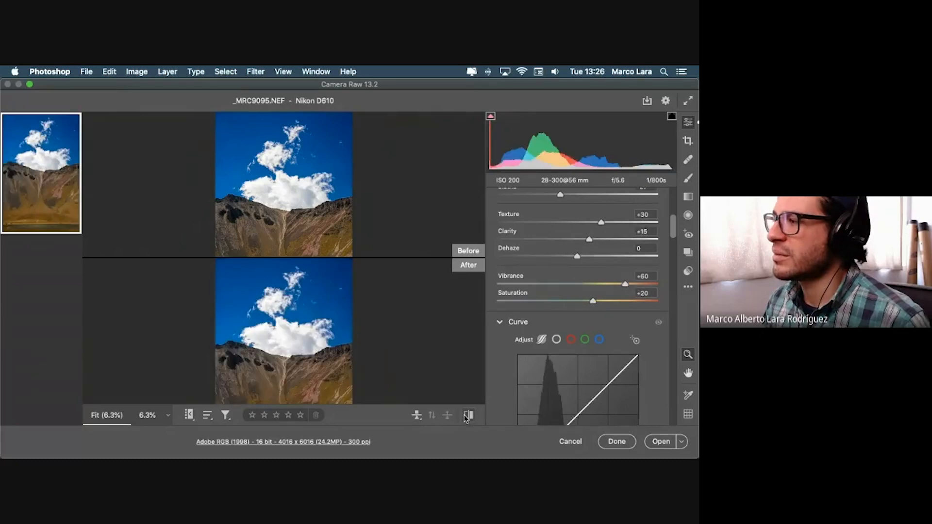
left_click(417, 417)
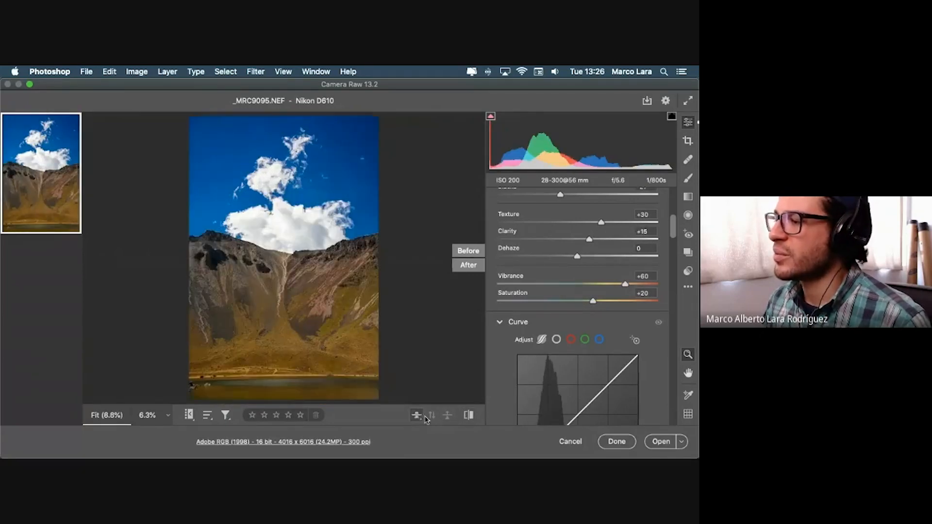
left_click(468, 415)
left_click(468, 416)
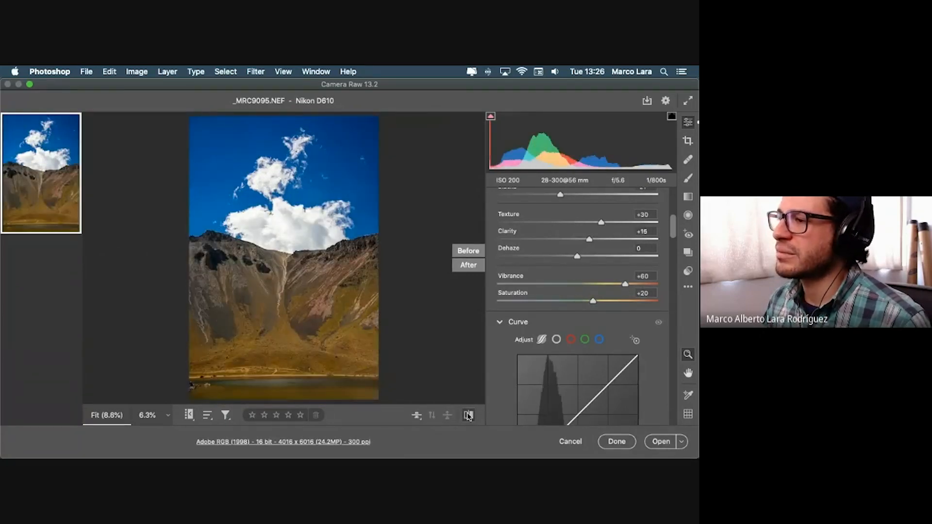
left_click(468, 416)
left_click(468, 416)
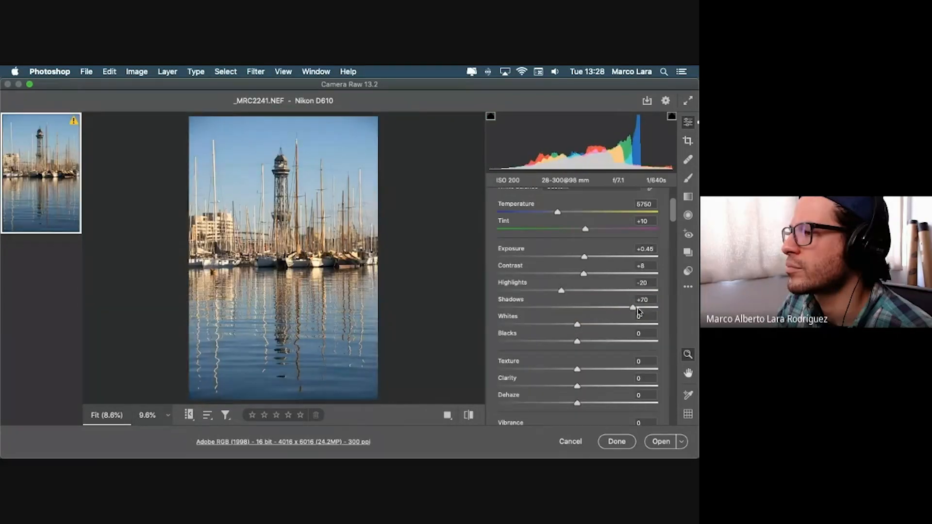
Set Shadows to +22, Whites to -17 and Blacks to -3 on the harbor photo _MRC2241.NEF
left_click_drag(626, 307, 595, 312)
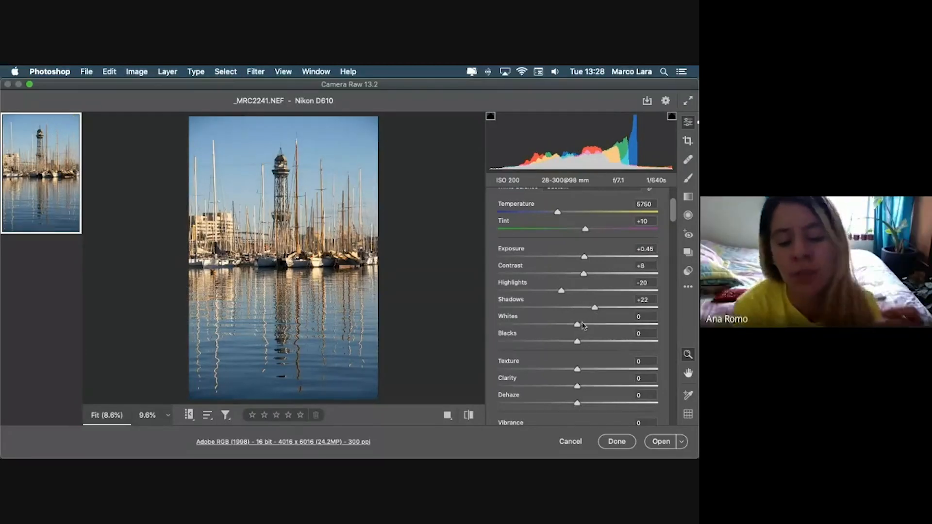
mouse_move(577, 342)
left_mouse_down()
mouse_move(566, 343)
mouse_move(575, 345)
mouse_move(576, 327)
mouse_move(563, 333)
left_mouse_up()
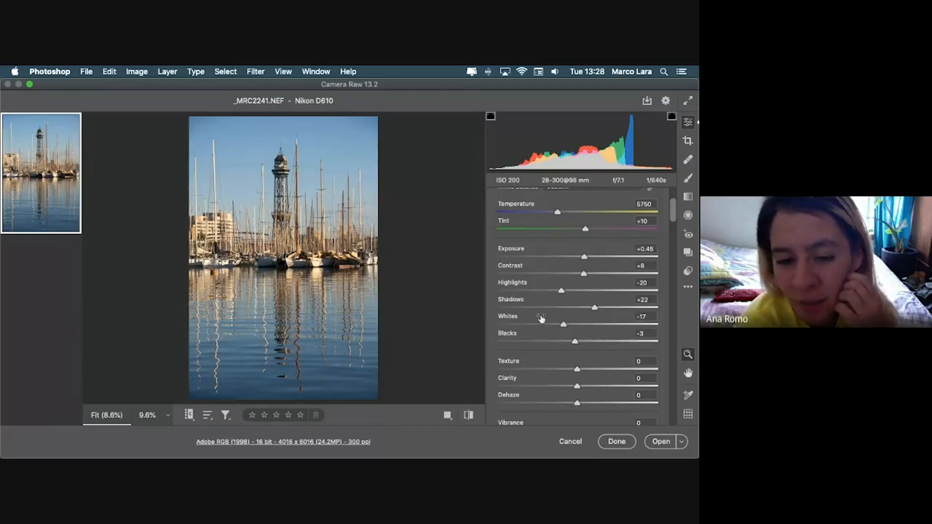
scroll(677, 216, "up", 3)
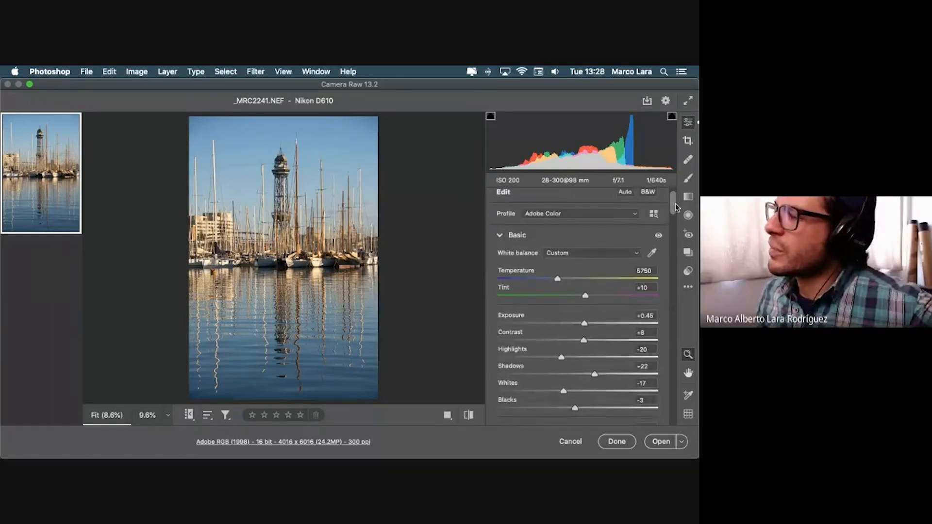
Test the harbor photo's Contrast at 0 and +100 and settle on +2
scroll(678, 216, "down", 4)
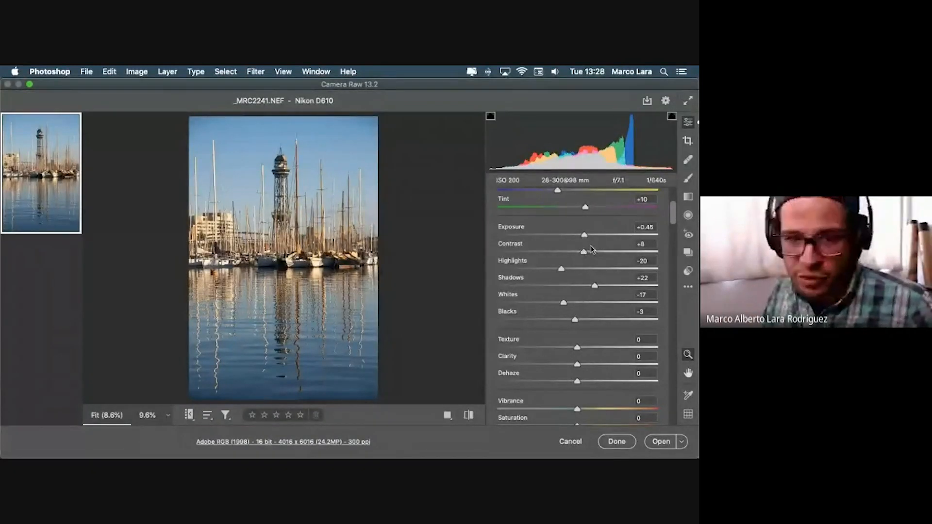
scroll(591, 246, "up", 1)
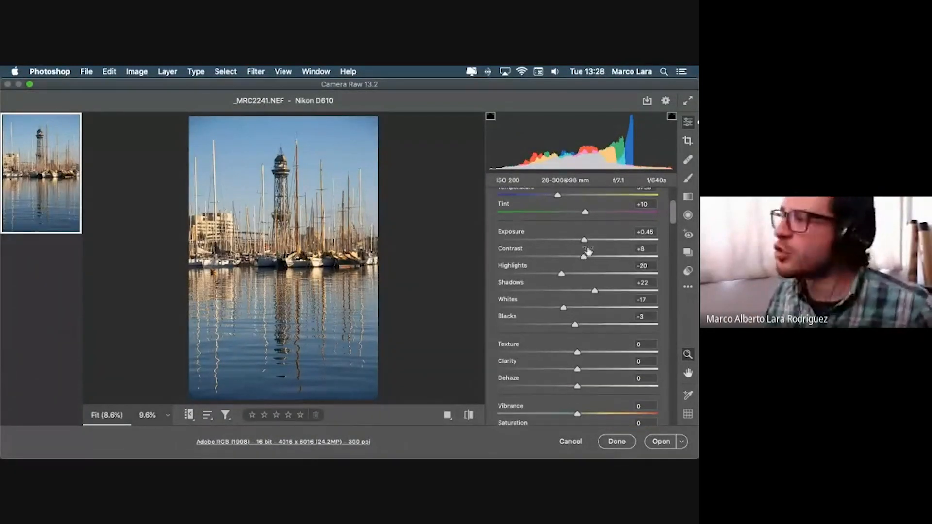
mouse_move(583, 254)
left_mouse_down()
mouse_move(679, 257)
mouse_move(460, 262)
mouse_move(577, 262)
left_mouse_up()
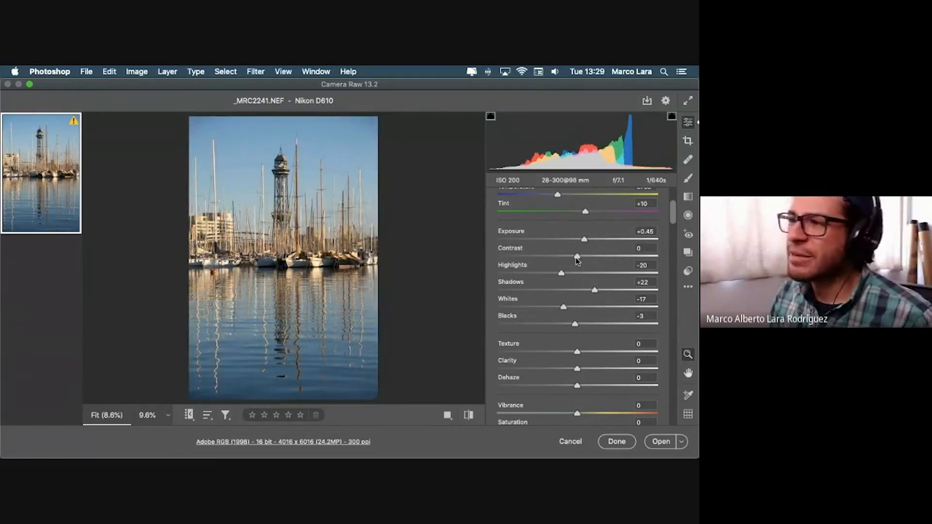
scroll(577, 261, "up", 1)
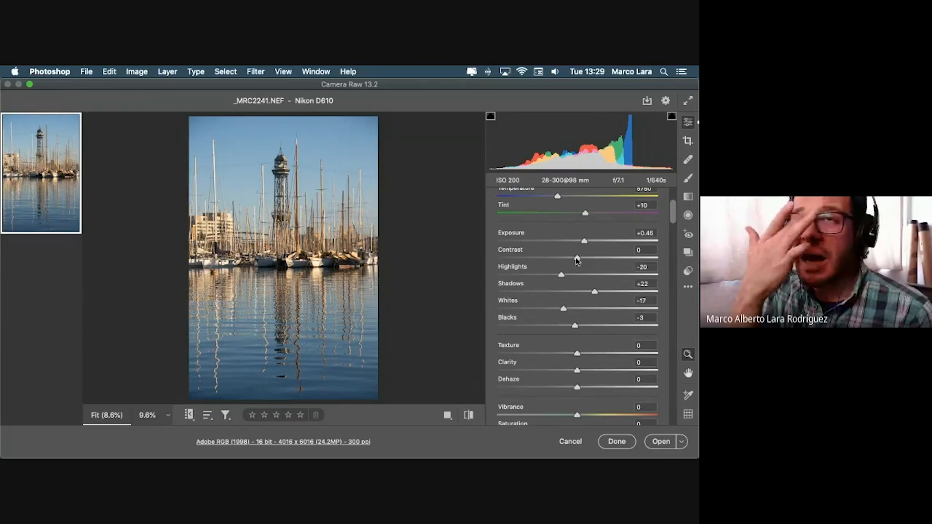
left_click_drag(576, 259, 690, 255)
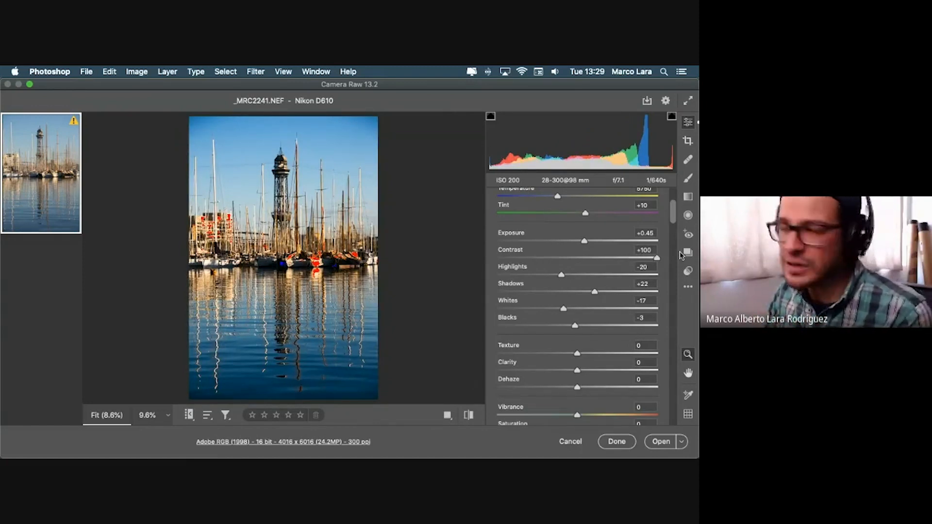
left_click_drag(656, 257, 579, 261)
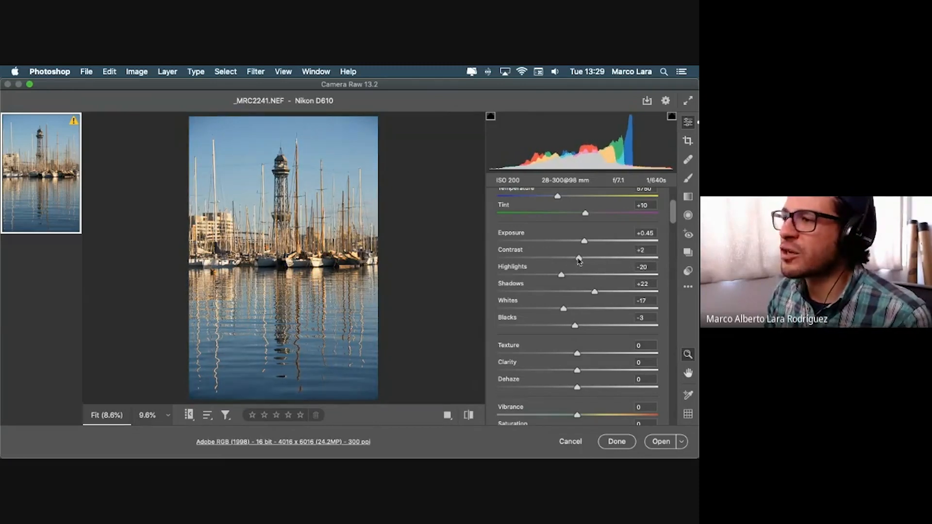
scroll(579, 261, "up", 1)
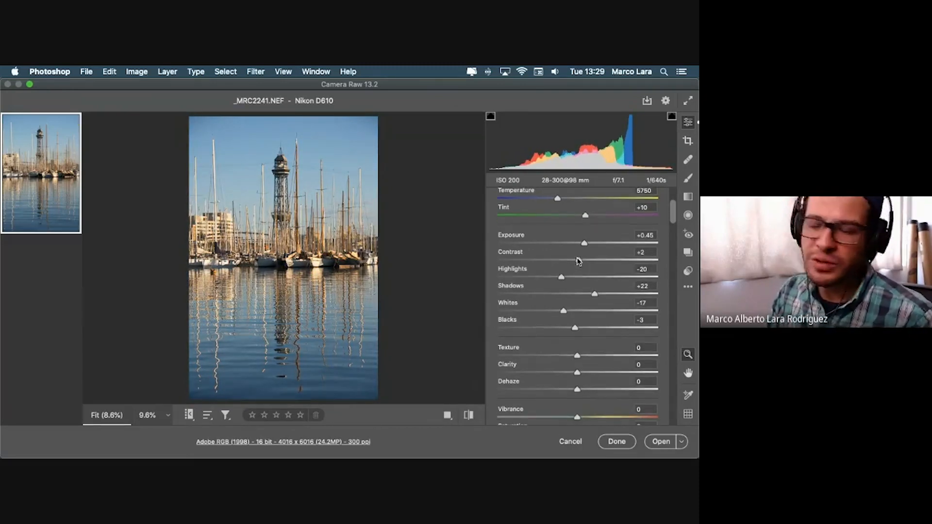
scroll(585, 257, "up", 1)
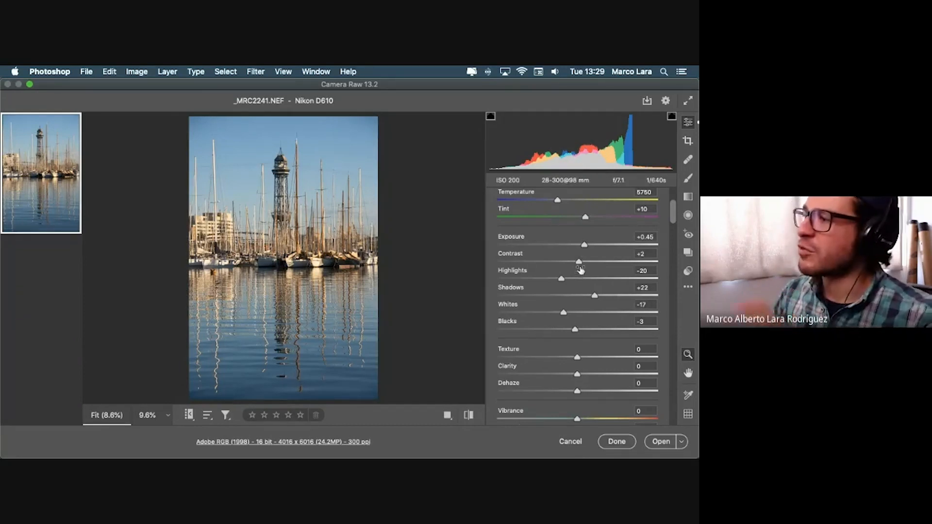
mouse_move(580, 262)
left_mouse_down()
mouse_move(628, 263)
mouse_move(491, 264)
mouse_move(699, 267)
mouse_move(520, 266)
mouse_move(698, 262)
mouse_move(579, 266)
left_mouse_up()
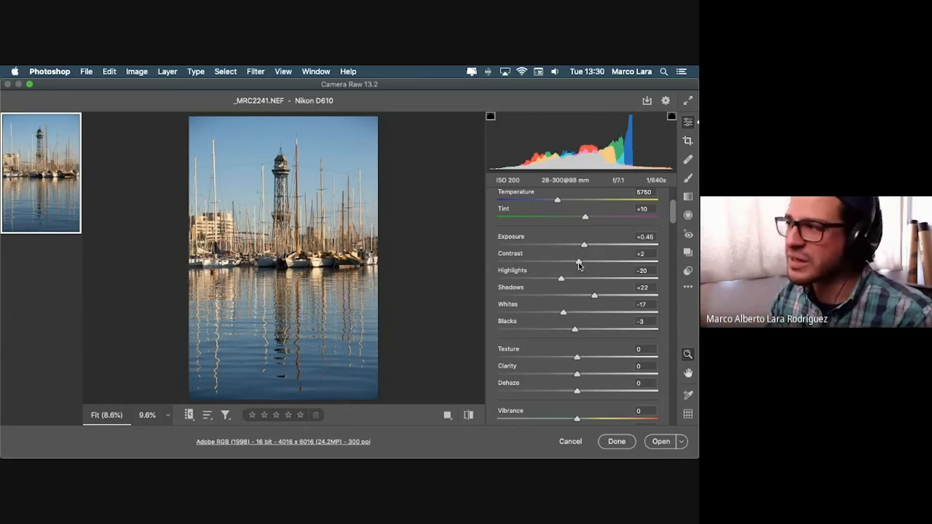
Collapse the Basic adjustments and bring the Curve section into view directly beneath them
left_click_drag(672, 217, 674, 241)
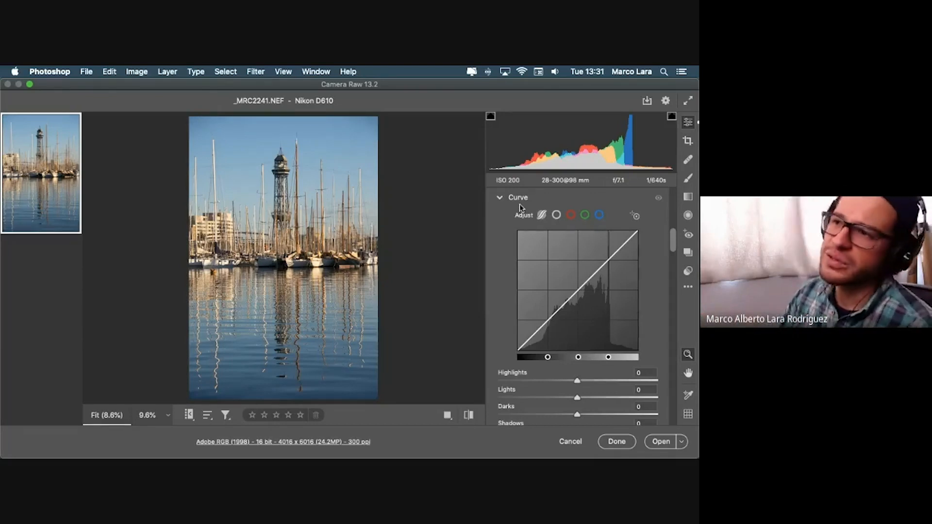
left_click_drag(673, 242, 673, 204)
left_click(501, 243)
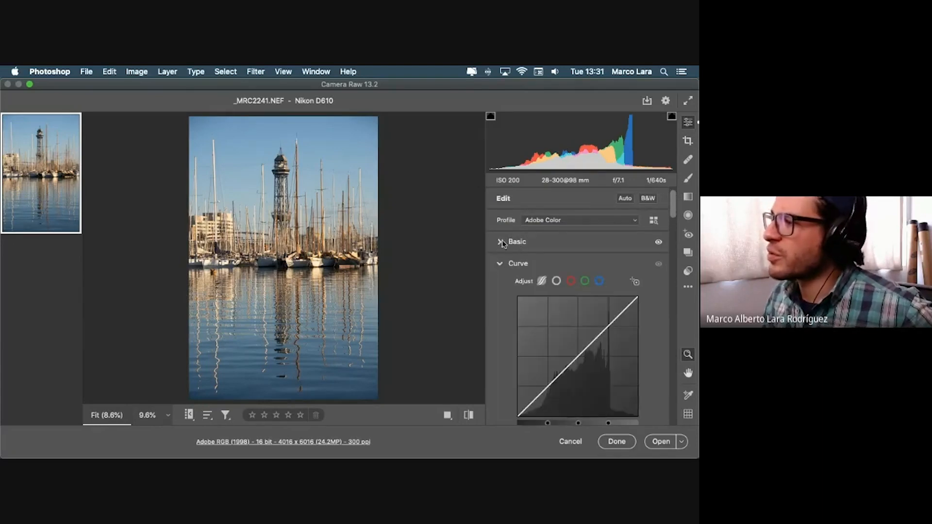
left_click(500, 242)
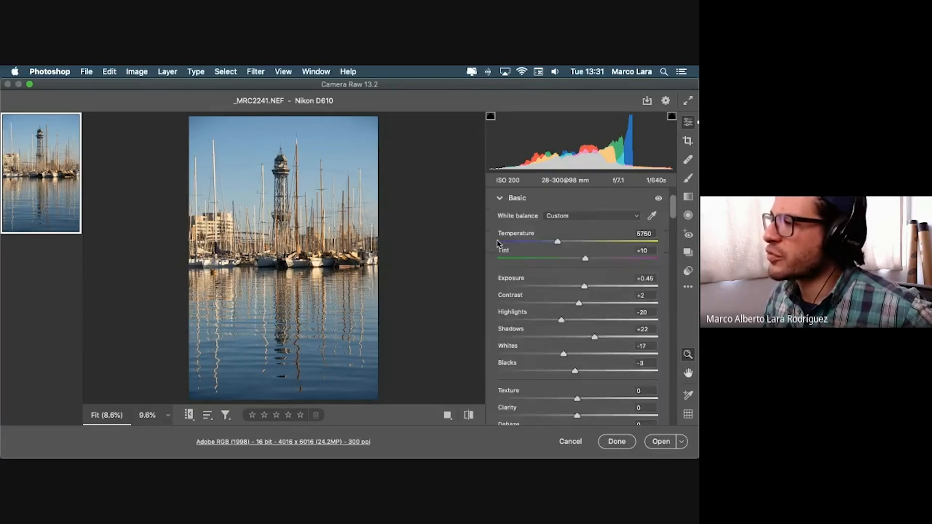
left_click(500, 198)
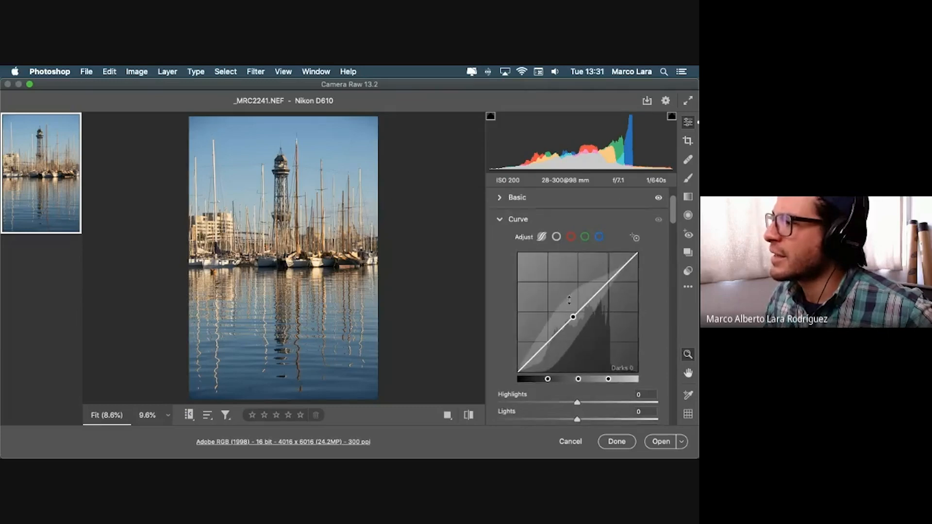
scroll(574, 310, "down", 2)
scroll(574, 304, "up", 3)
scroll(585, 273, "down", 1)
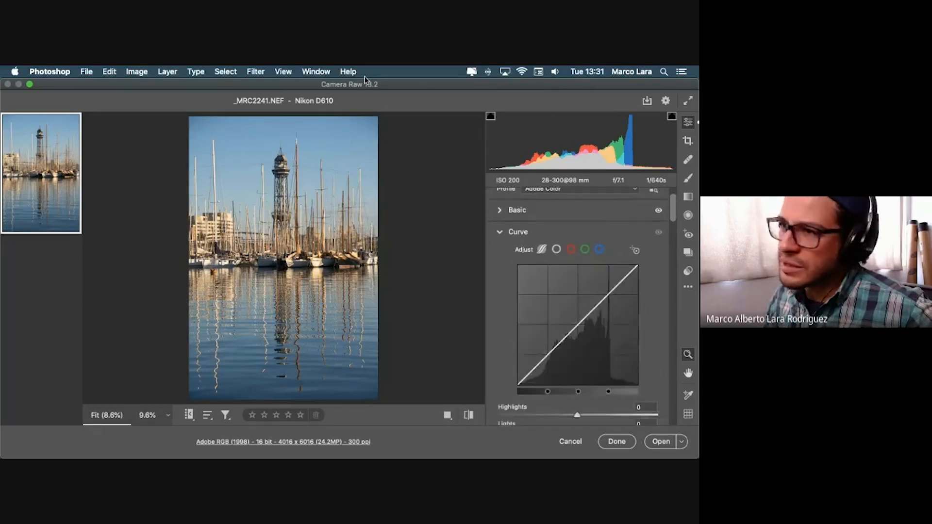
Collapse and re-expand the Curve section to examine the parametric curve and its tonal sliders
left_click(500, 235)
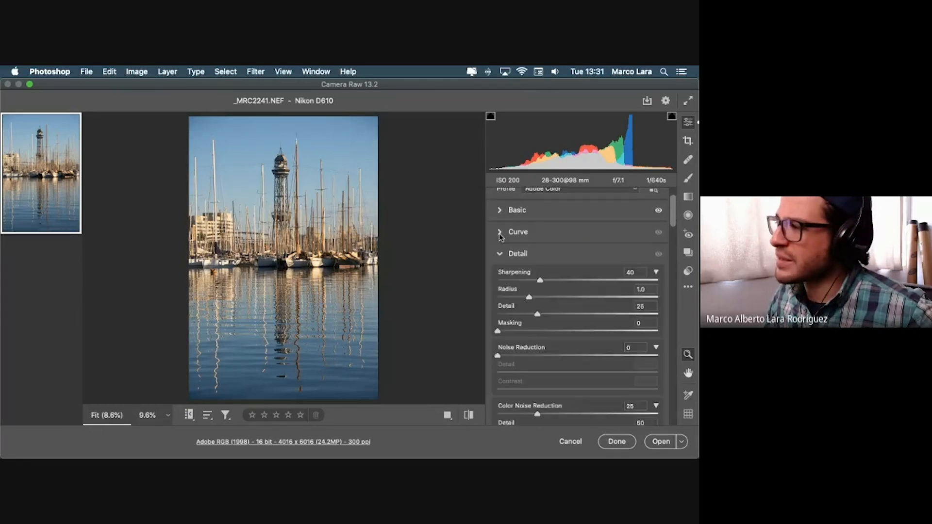
left_click(502, 235)
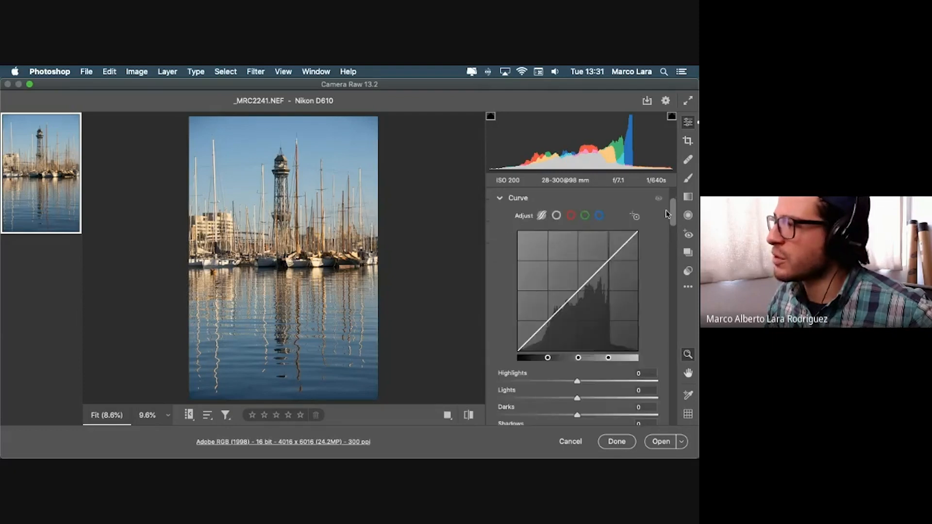
scroll(671, 211, "up", 2)
left_click_drag(673, 204, 675, 202)
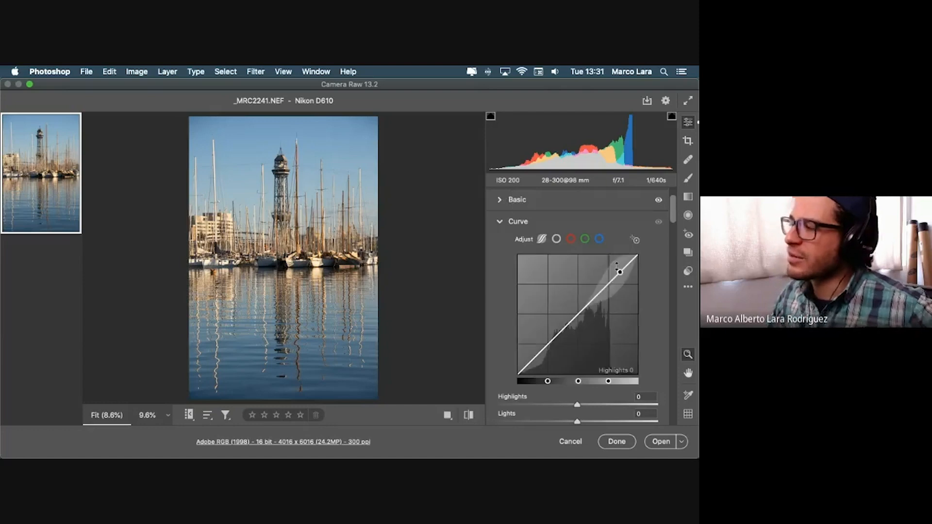
scroll(674, 221, "down", 2)
scroll(675, 221, "down", 1)
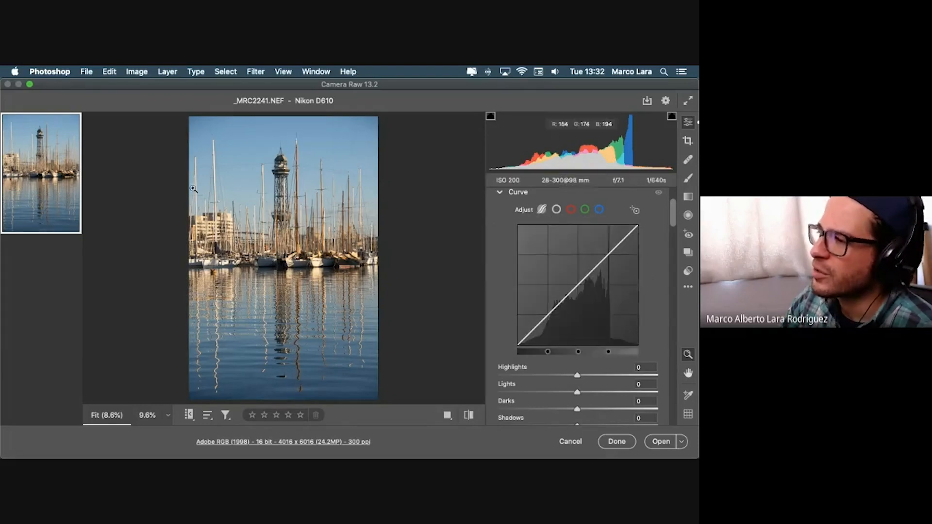
Look through the point curve and the red, green and blue channel curves, and return to the parametric curve
left_click(557, 210)
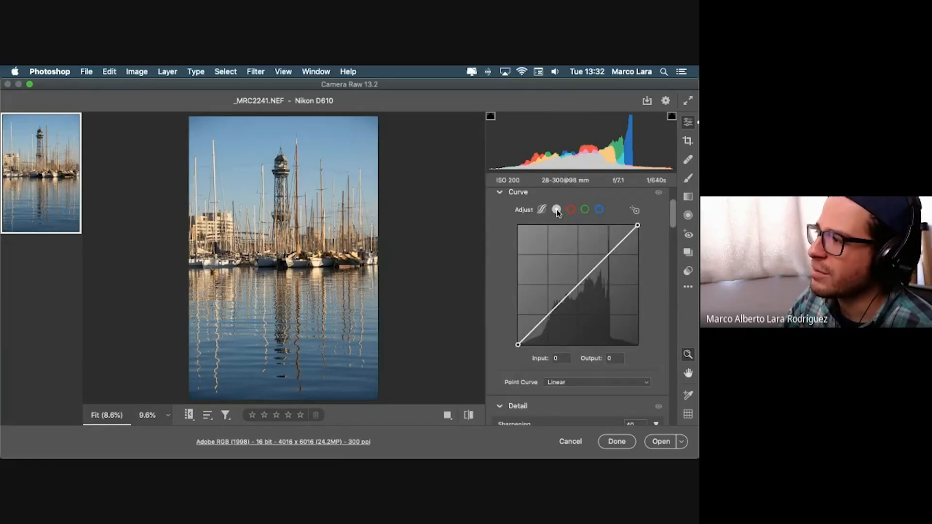
left_click(570, 210)
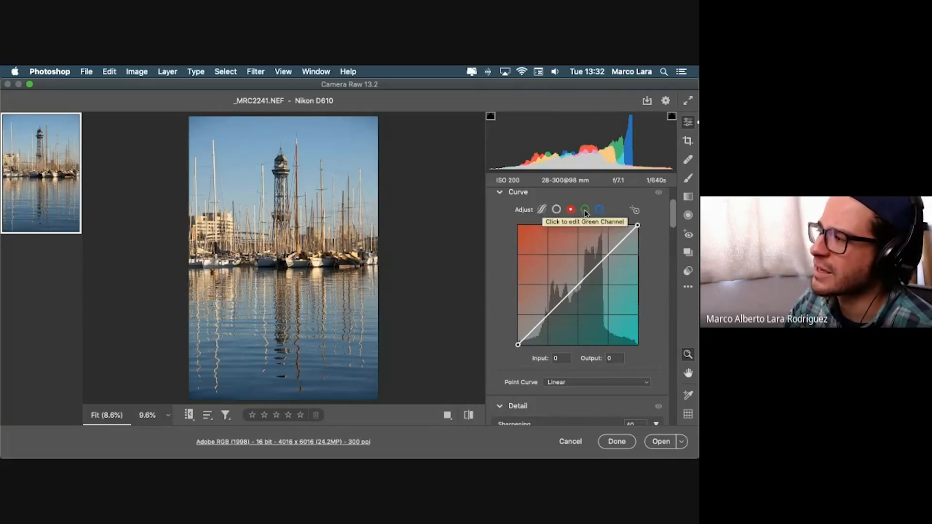
left_click(585, 210)
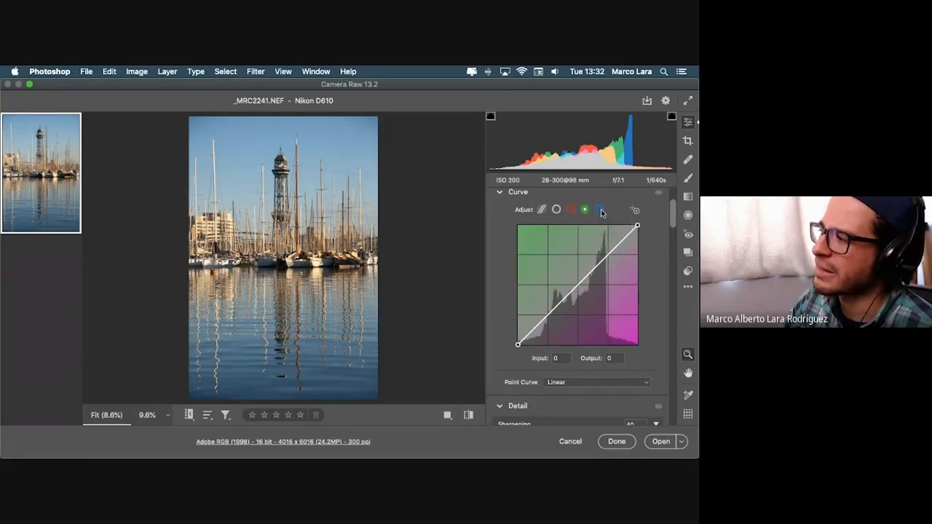
left_click(599, 210)
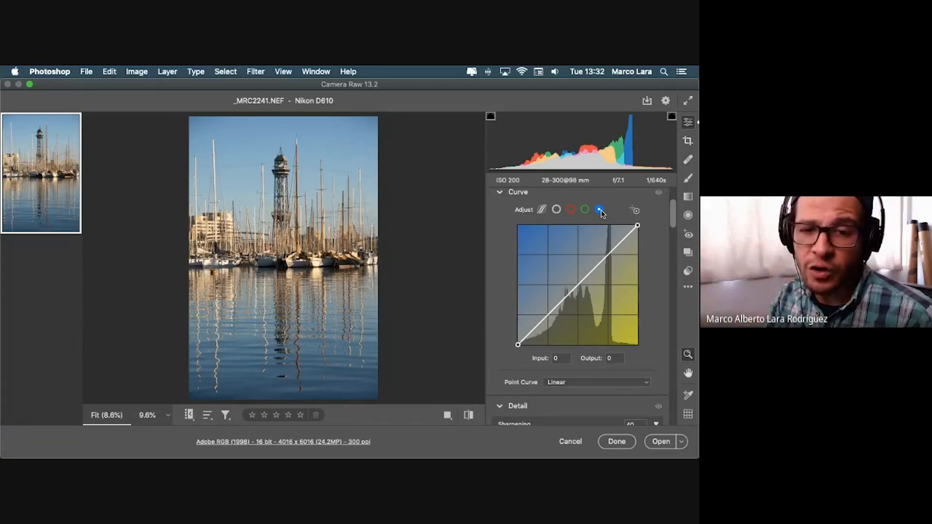
left_click(556, 211)
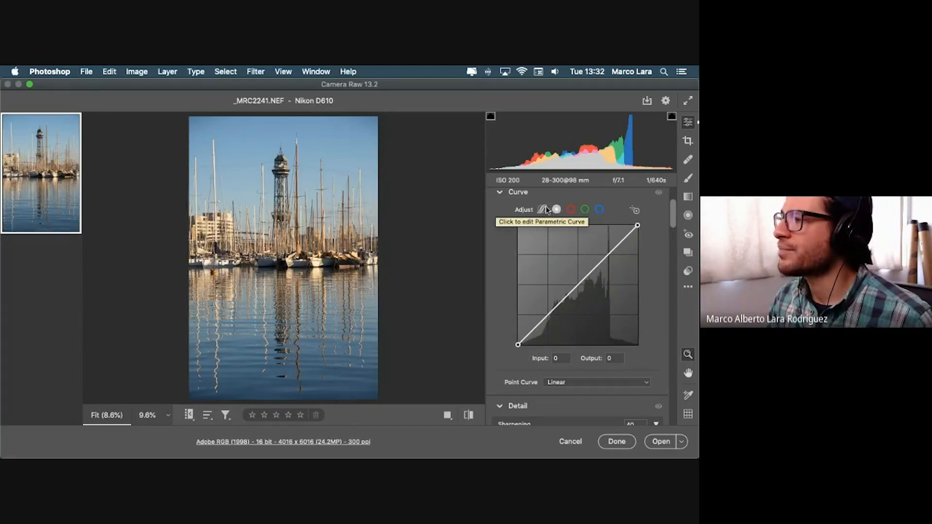
left_click(541, 209)
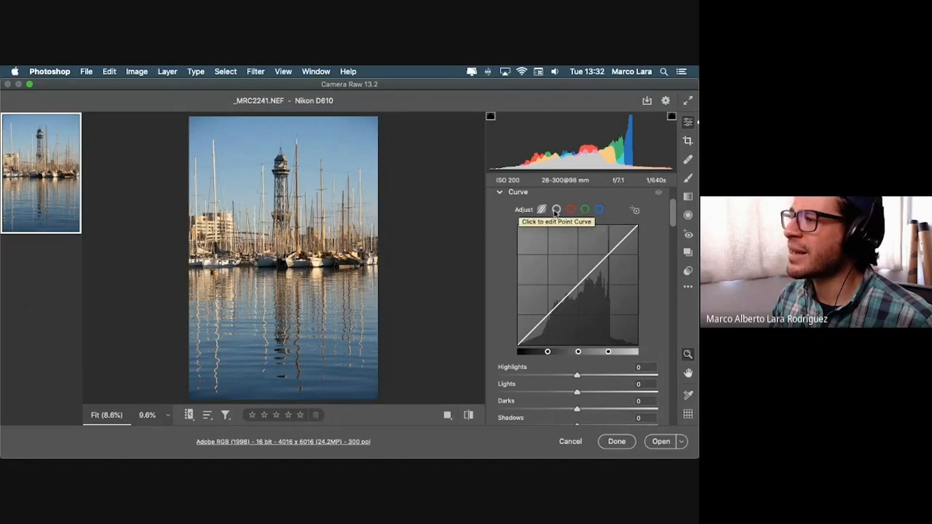
left_click(557, 210)
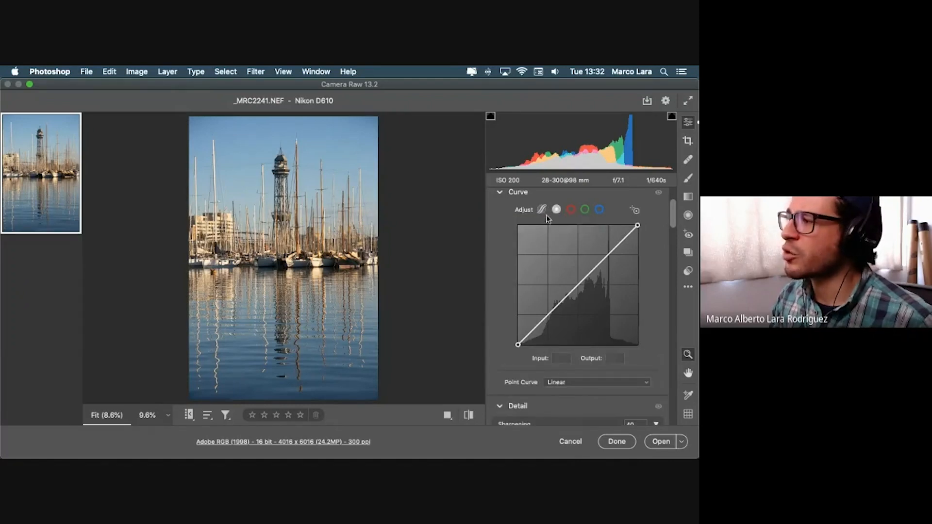
left_click(542, 209)
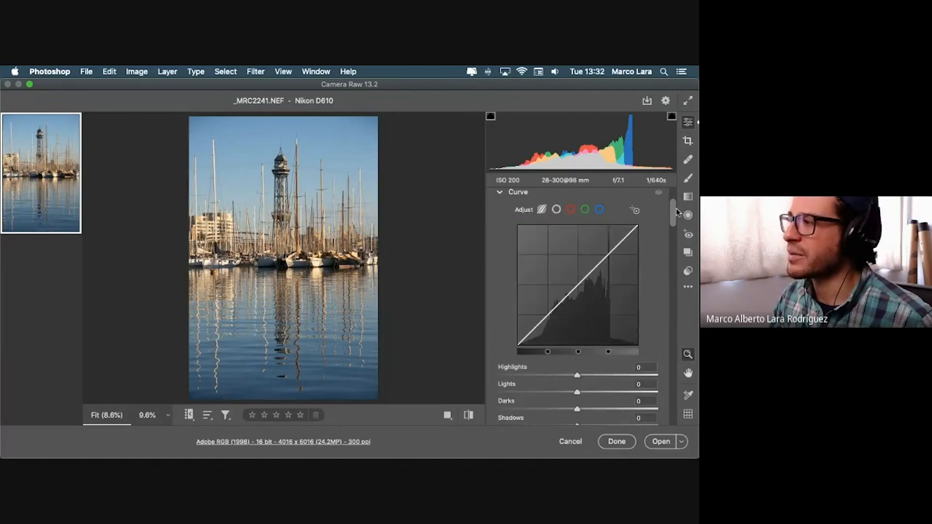
Try the parametric curve's Highlights at +80, shift its other tonal sliders, and reset Highlights, Lights, Darks and Shadows to 0
left_click_drag(674, 210, 673, 213)
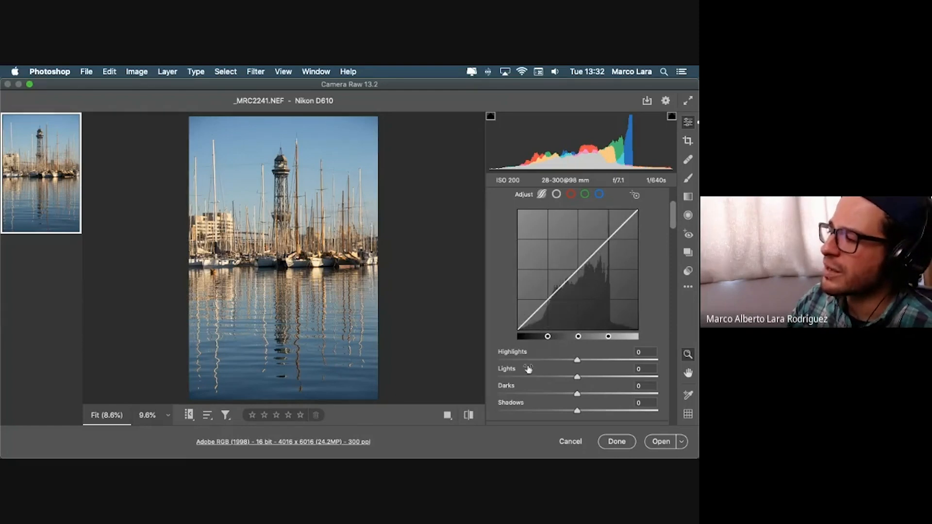
scroll(669, 221, "down", 2)
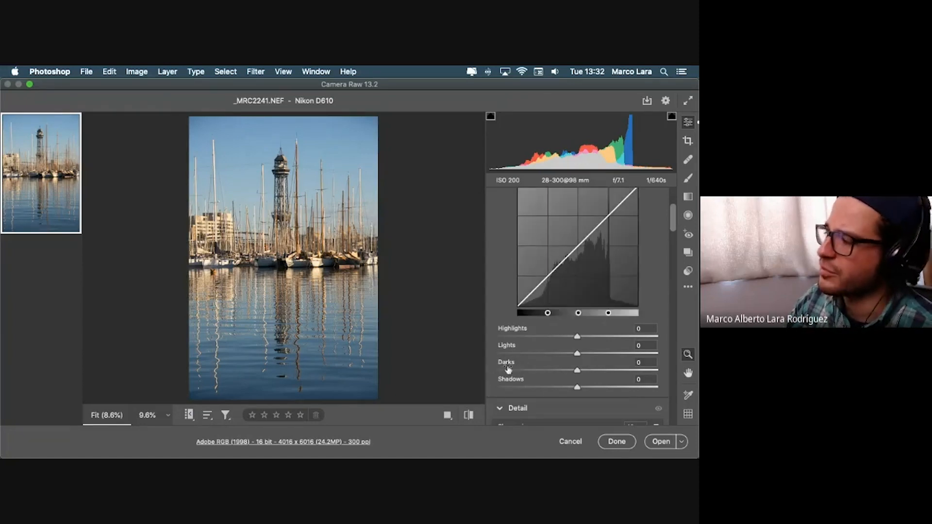
left_click_drag(579, 341, 643, 338)
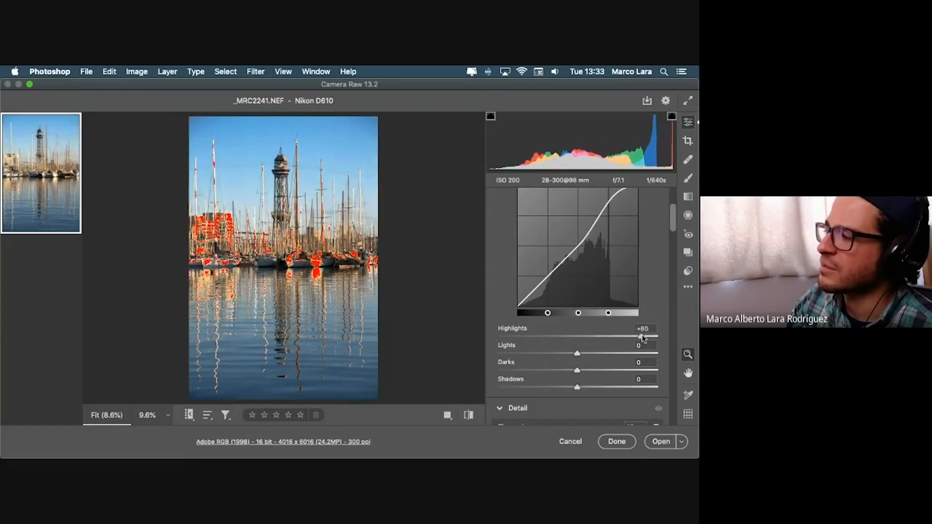
double_click(641, 337)
left_click_drag(577, 354, 588, 396)
double_click(530, 354)
double_click(531, 371)
double_click(589, 387)
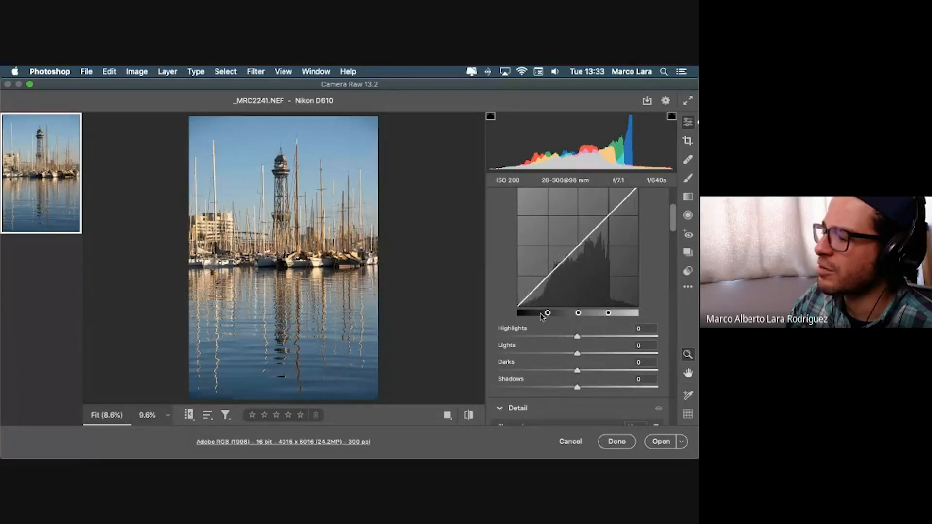
Reposition the parametric curve's three region dividers, moving the shadow divider close to black, and set the curve's Highlights to -3
mouse_move(546, 315)
left_mouse_down()
mouse_move(529, 316)
mouse_move(550, 318)
left_mouse_up()
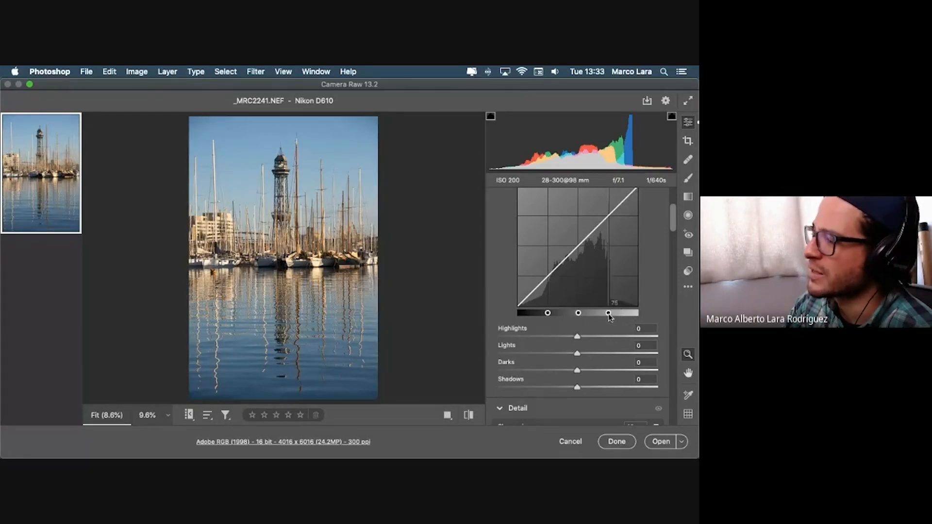
left_click_drag(609, 314, 612, 295)
scroll(615, 316, "down", 1)
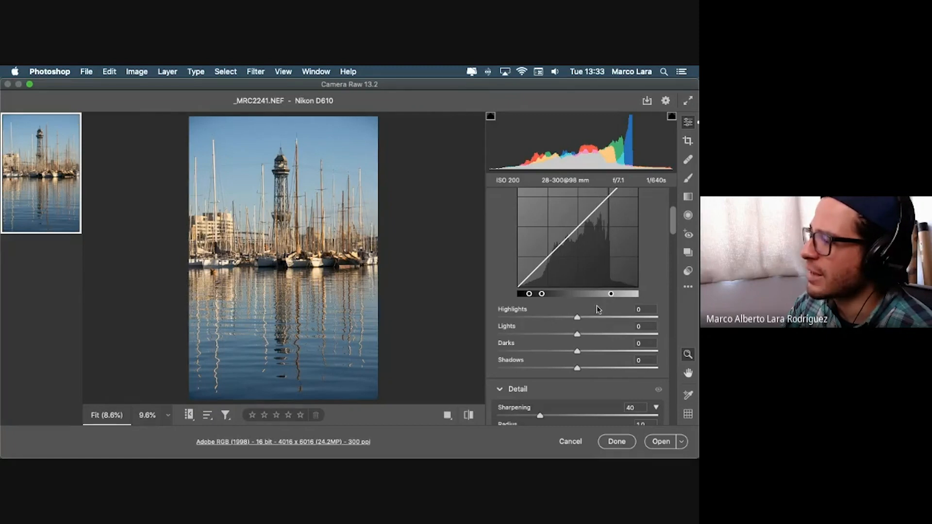
left_click_drag(573, 318, 571, 318)
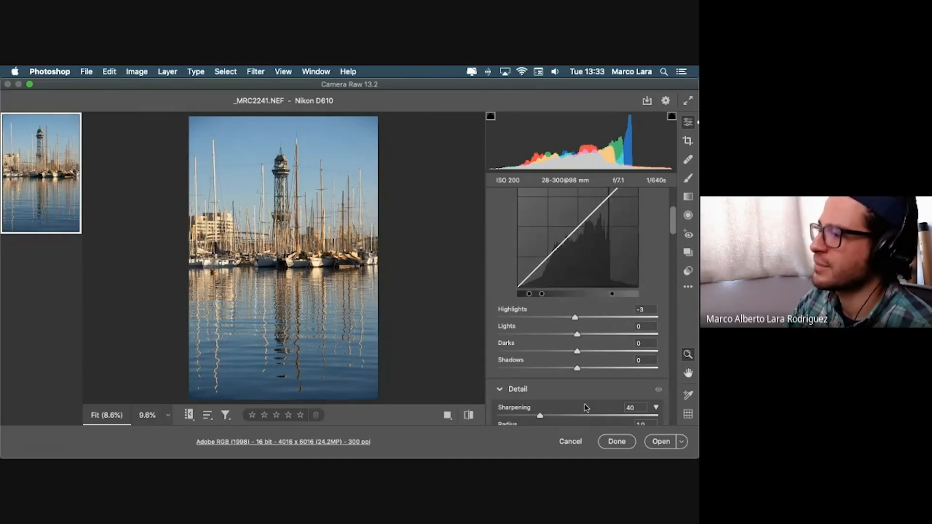
left_click_drag(542, 294, 613, 297)
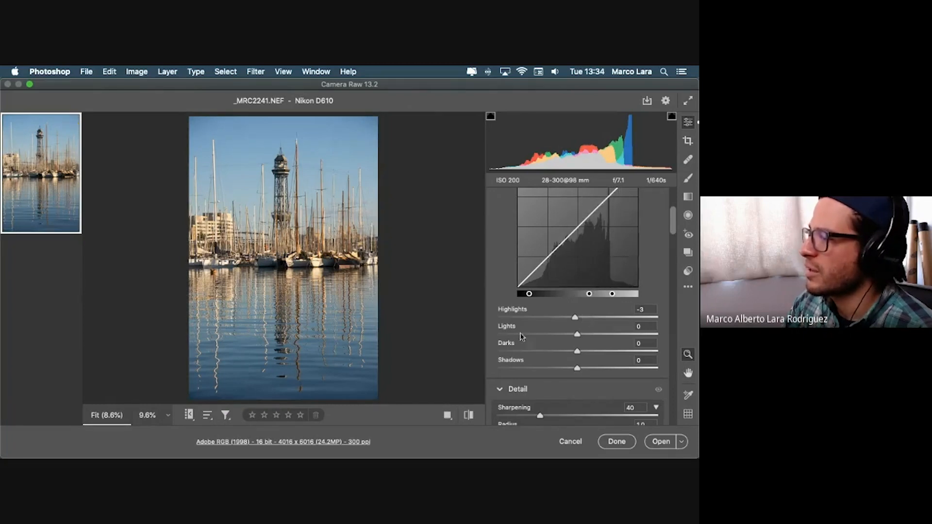
left_click_drag(590, 297, 575, 301)
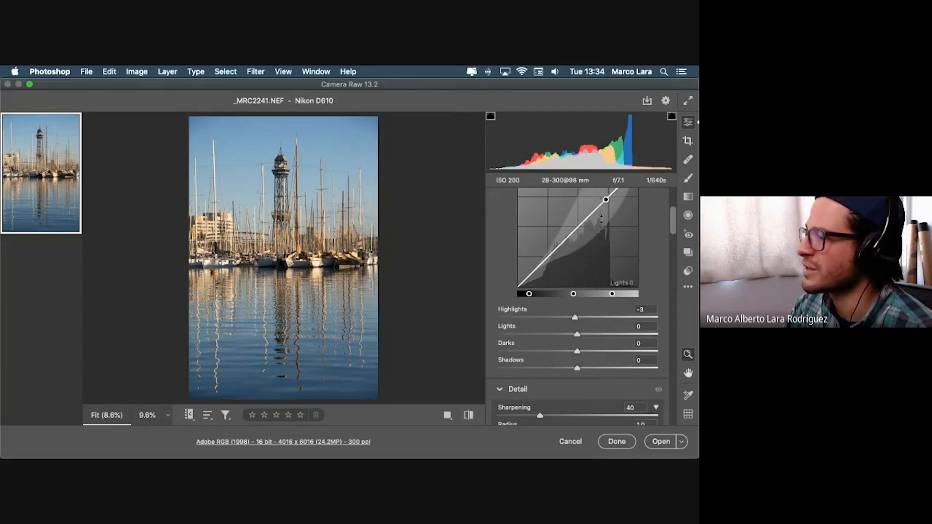
Try lowering the parametric curve's Lights, reset it, and move the shadow region divider to about a quarter of the tonal range
left_click_drag(577, 334, 524, 335)
double_click(524, 335)
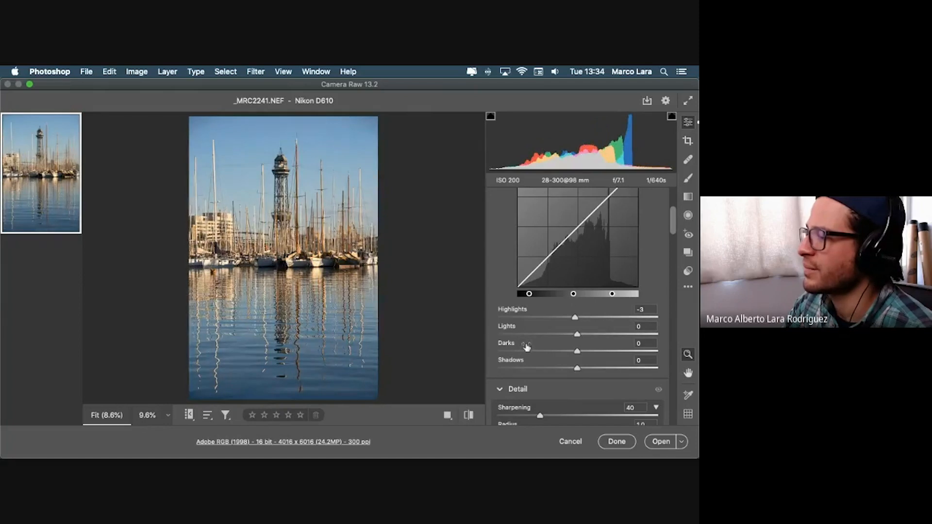
left_click_drag(531, 294, 552, 299)
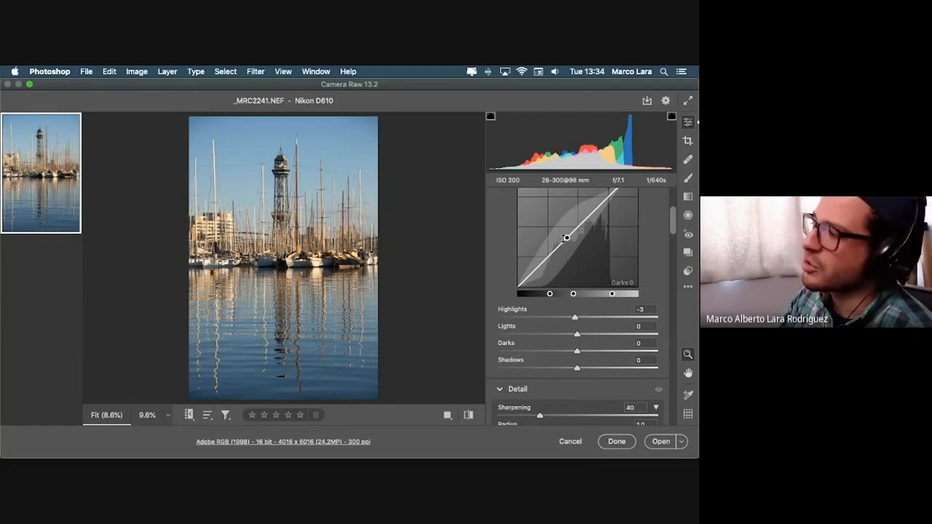
scroll(538, 291, "up", 2)
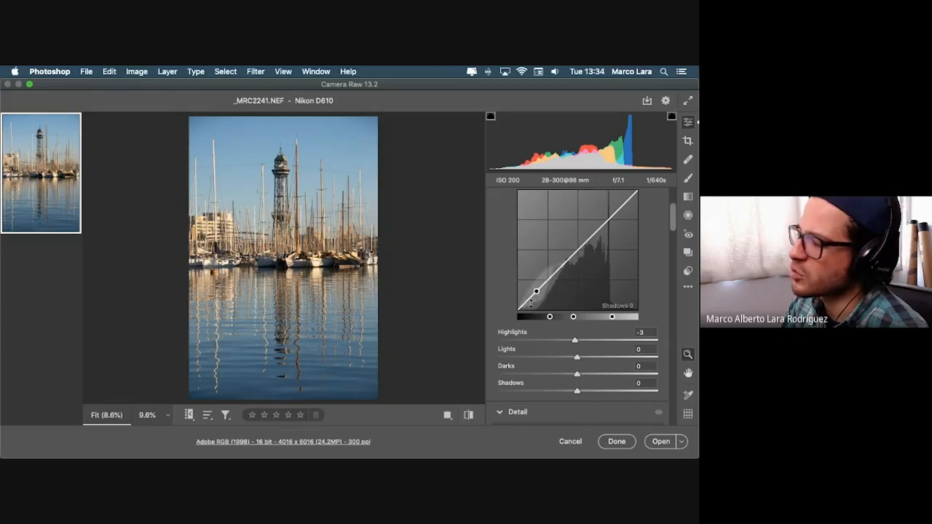
Set the parametric curve's Darks to -18, Lights to +10 and Highlights to -9
left_click_drag(576, 376, 563, 377)
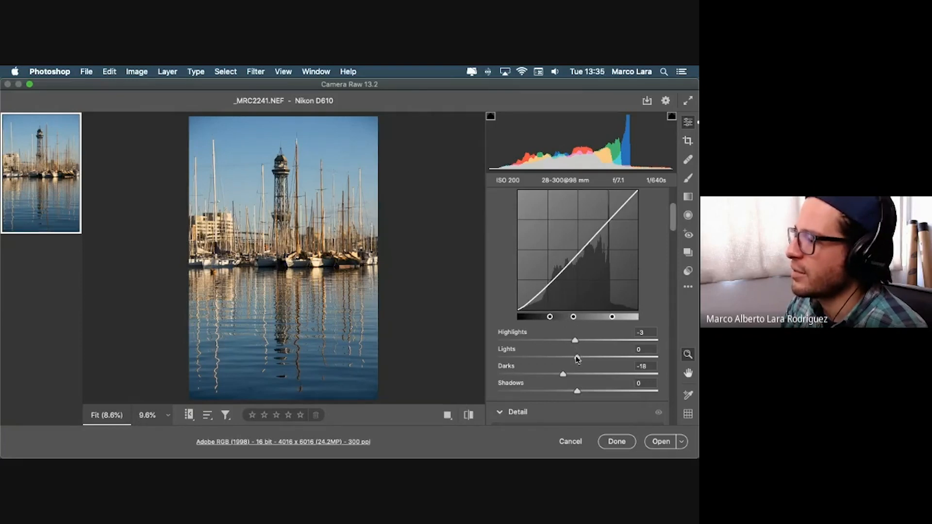
left_click_drag(578, 358, 576, 358)
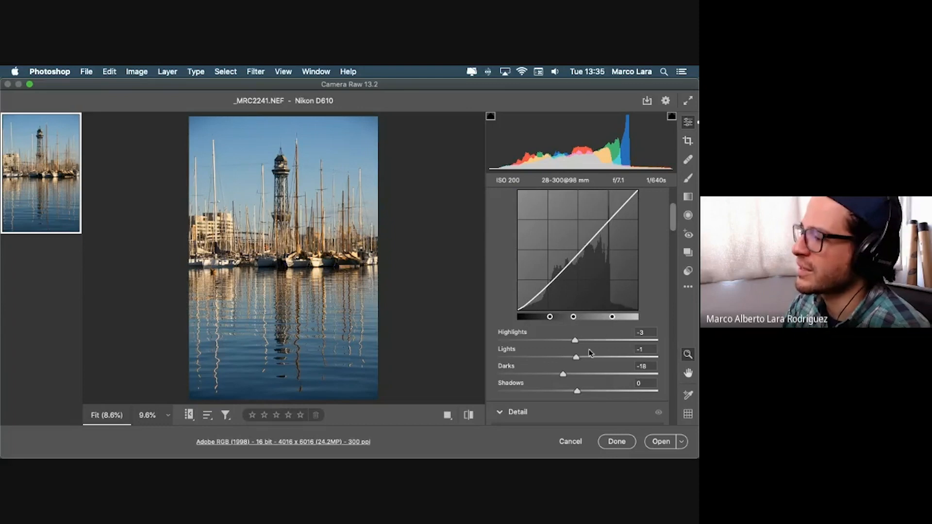
left_click_drag(576, 358, 585, 359)
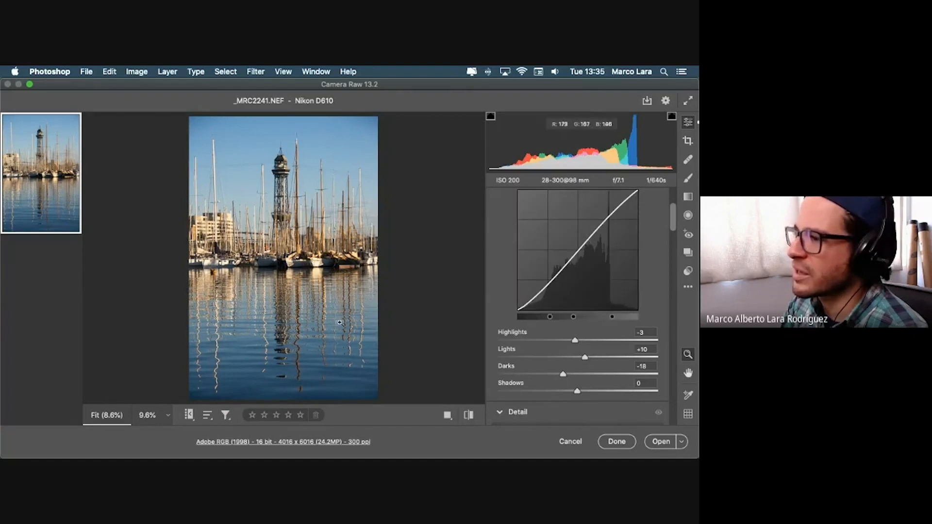
left_click_drag(574, 341, 570, 343)
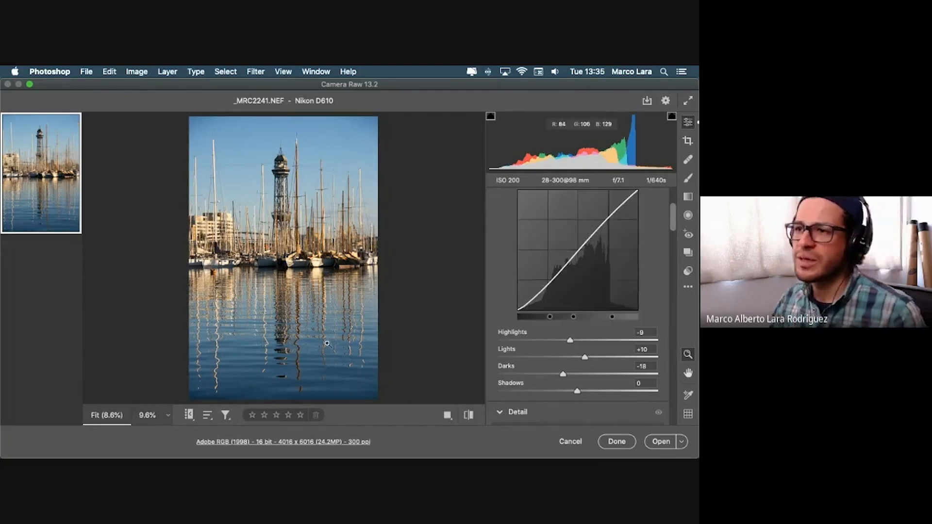
Compare the harbour photo with and without the Curve adjustments several times, leaving them switched on
scroll(663, 221, "up", 1)
scroll(663, 222, "up", 5)
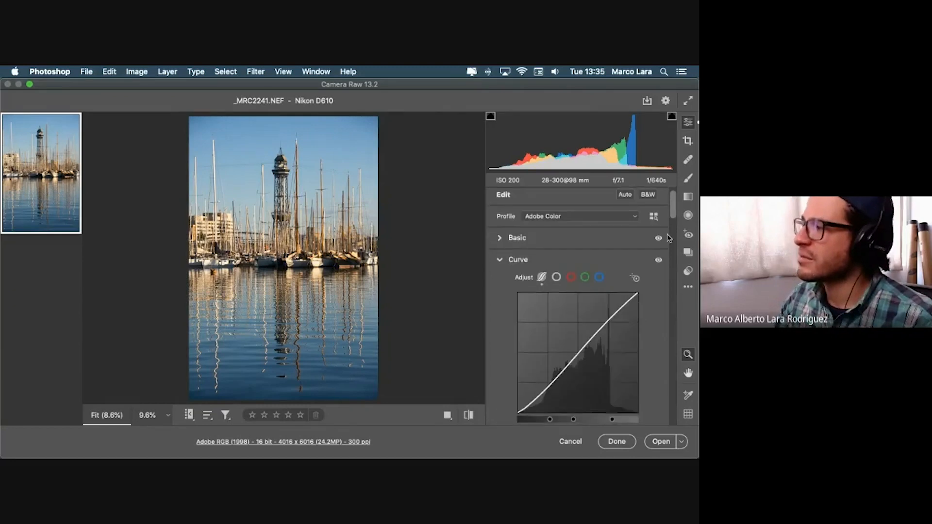
left_click(659, 261)
left_click(659, 260)
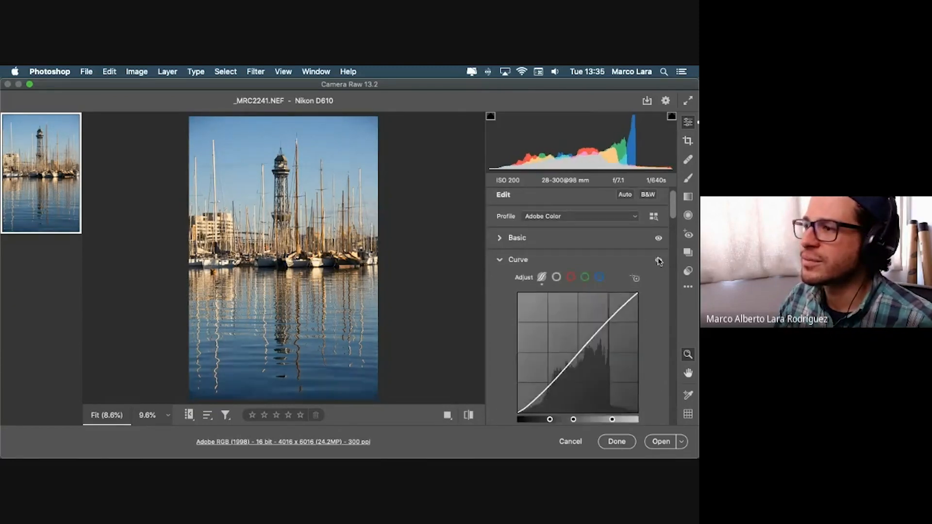
left_click(659, 261)
left_click(659, 261)
left_click(658, 261)
left_click(499, 260)
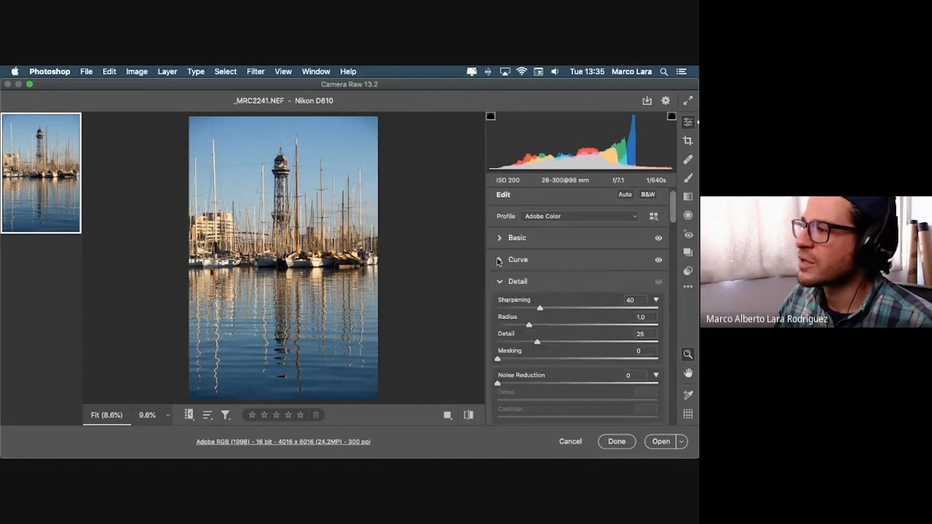
left_click(499, 260)
left_click(659, 198)
left_click(659, 198)
left_click(659, 199)
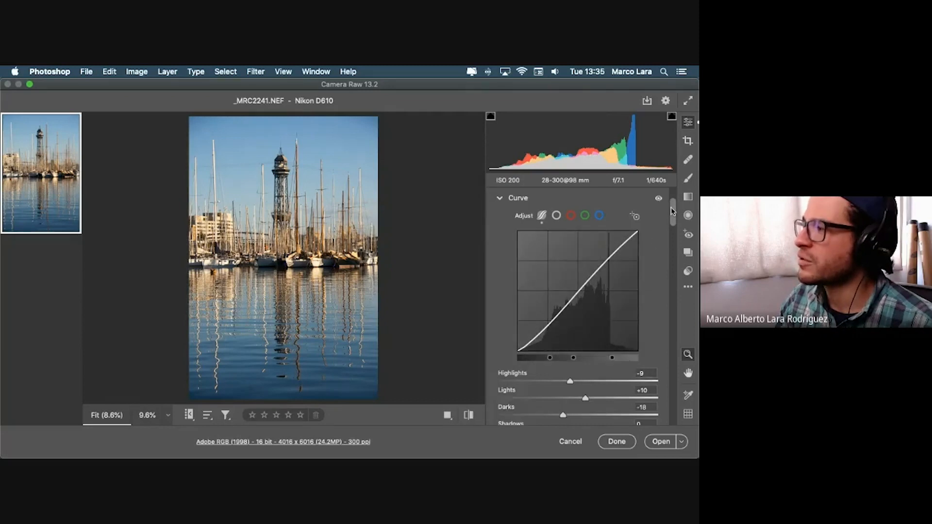
scroll(663, 214, "up", 3)
scroll(662, 225, "down", 1)
left_click(660, 225)
left_click(658, 225)
left_click(658, 226)
left_click(659, 226)
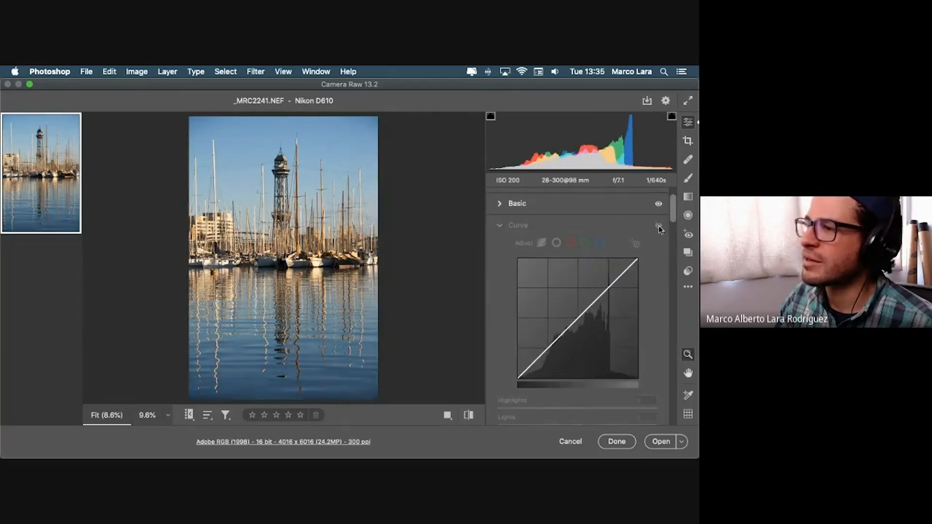
left_click(659, 225)
left_click(659, 225)
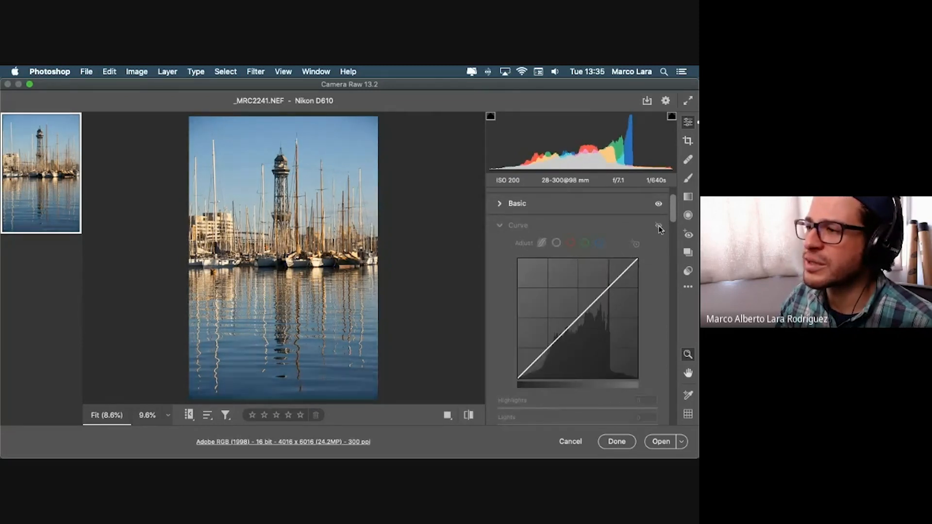
left_click(659, 226)
left_click(658, 226)
left_click(659, 225)
left_click(659, 226)
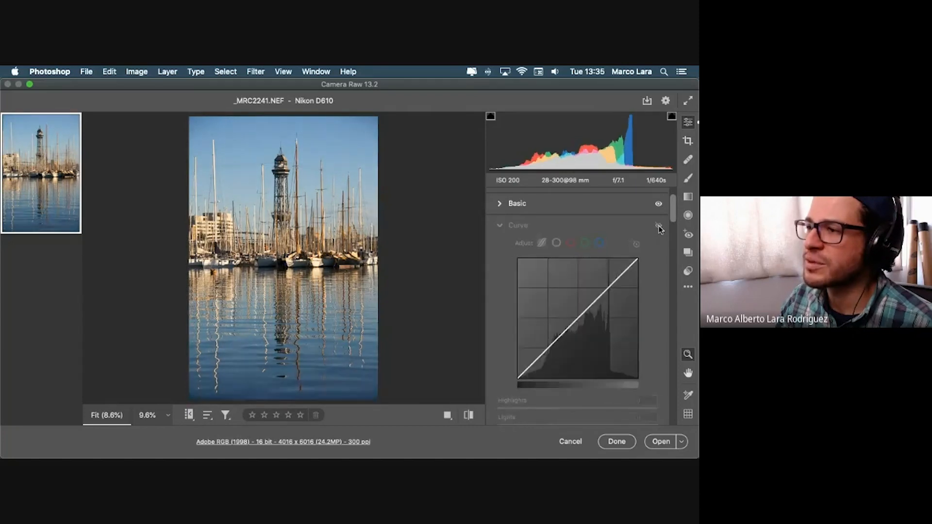
left_click(659, 226)
left_click(658, 226)
left_click(658, 226)
left_click(659, 225)
left_click(659, 225)
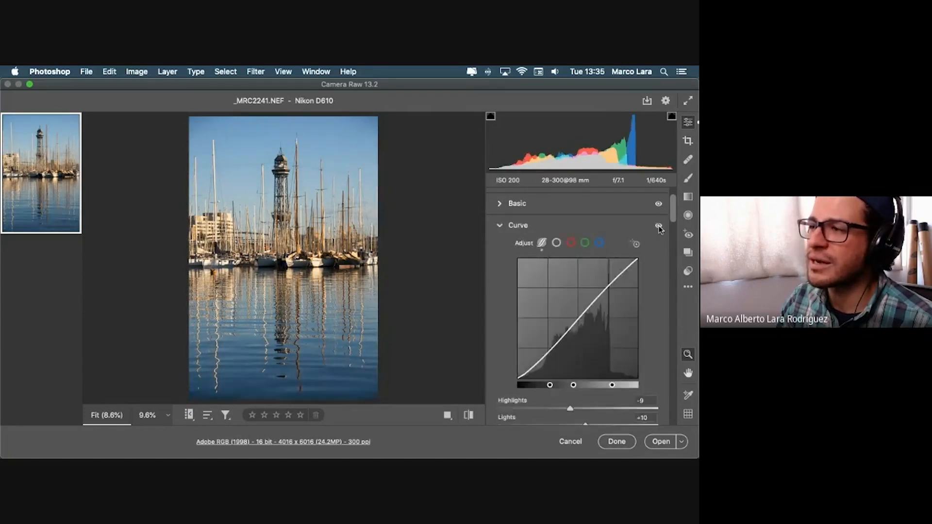
left_click(658, 226)
left_click(658, 225)
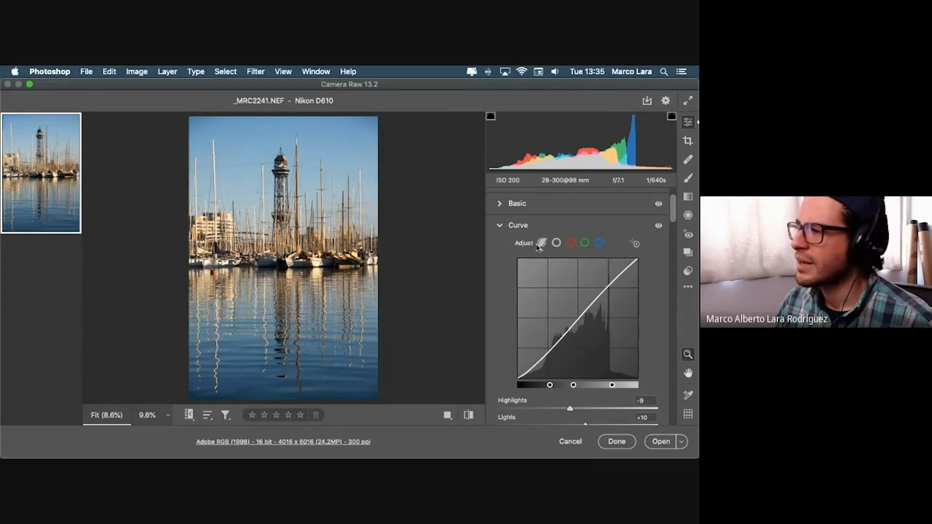
left_click(659, 226)
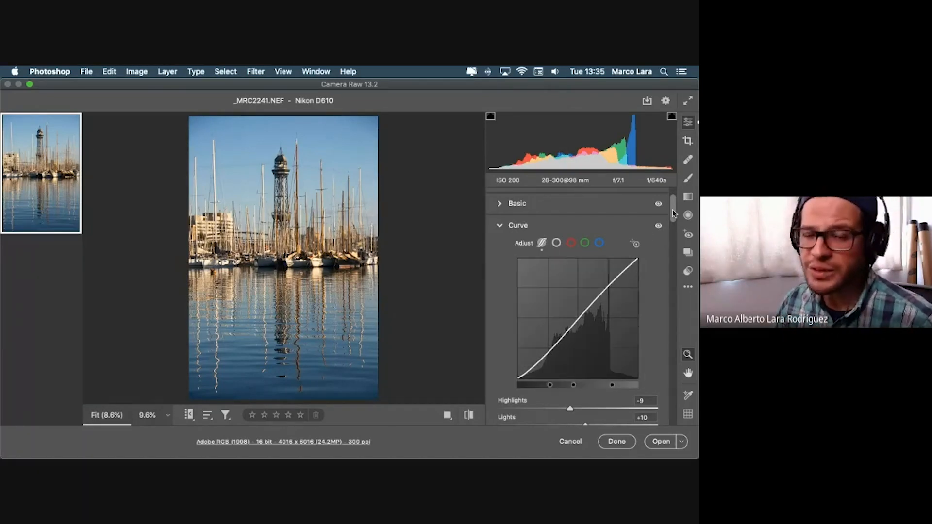
Switch the Curve adjustment to the point curve
scroll(672, 214, "down", 3)
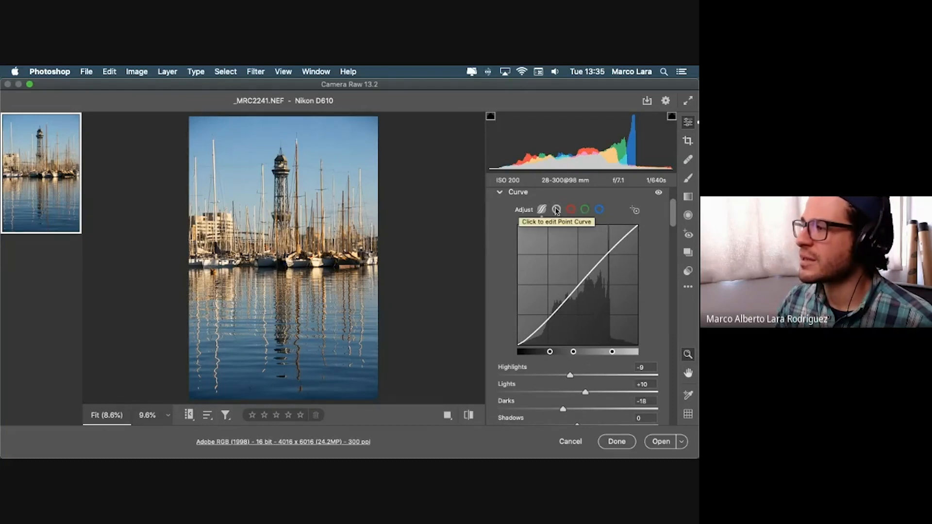
left_click(557, 210)
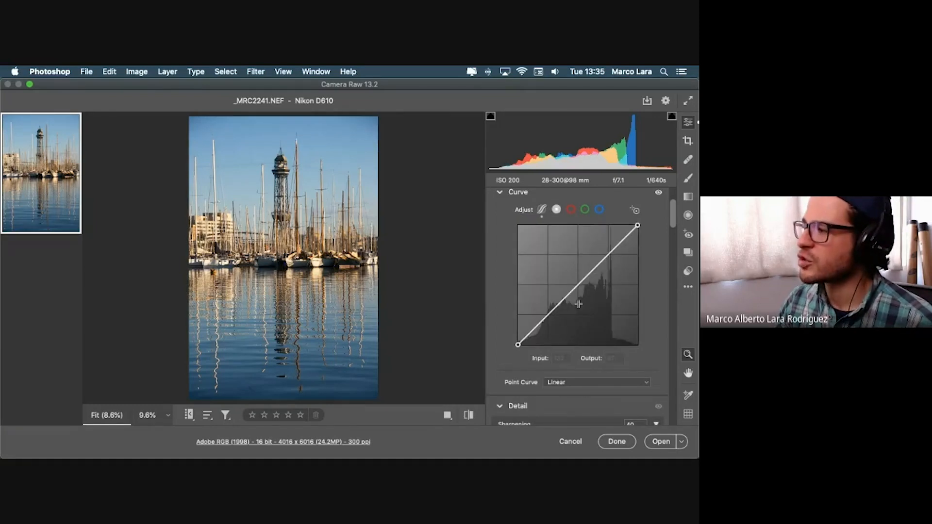
Try an S-shaped point curve with a highlight point at input 192, output 216, soften its shadow point, and delete both control points
left_click_drag(555, 315, 547, 333)
left_click_drag(605, 277, 608, 243)
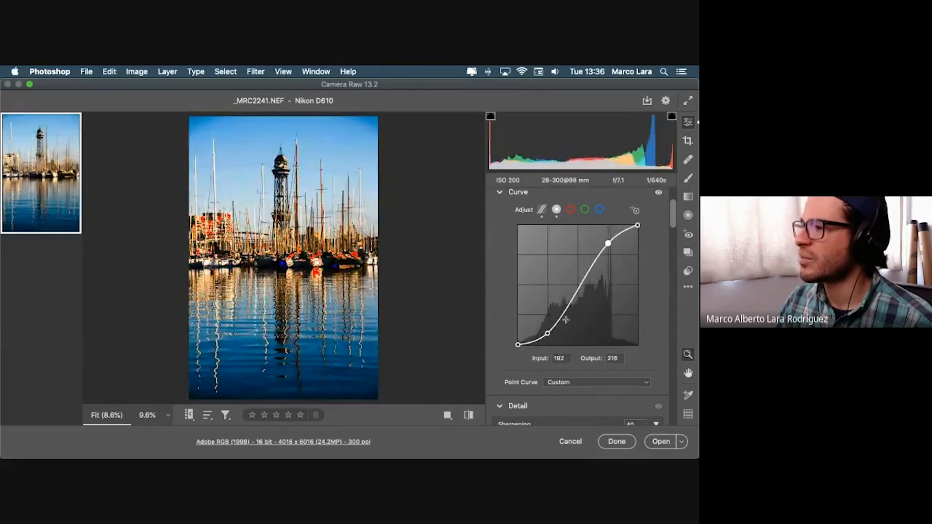
left_click_drag(548, 334, 548, 323)
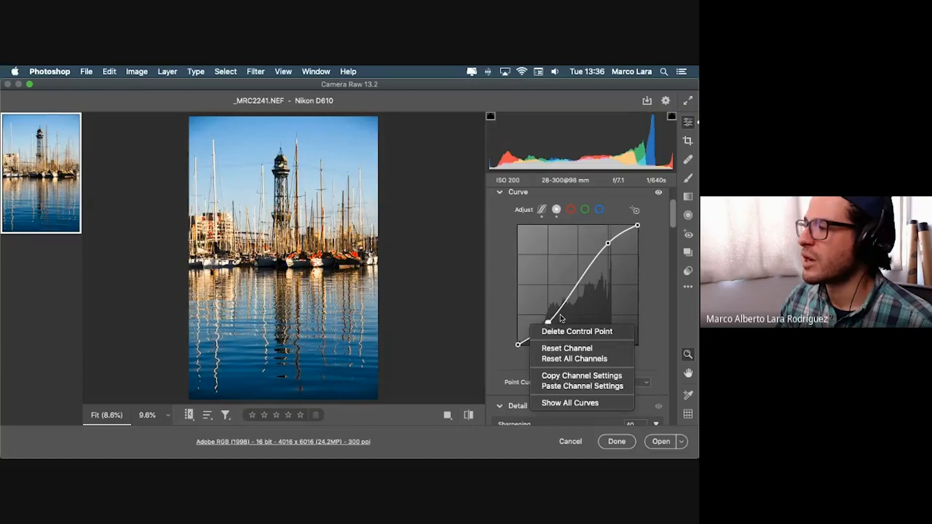
left_click(548, 324)
key("Delete")
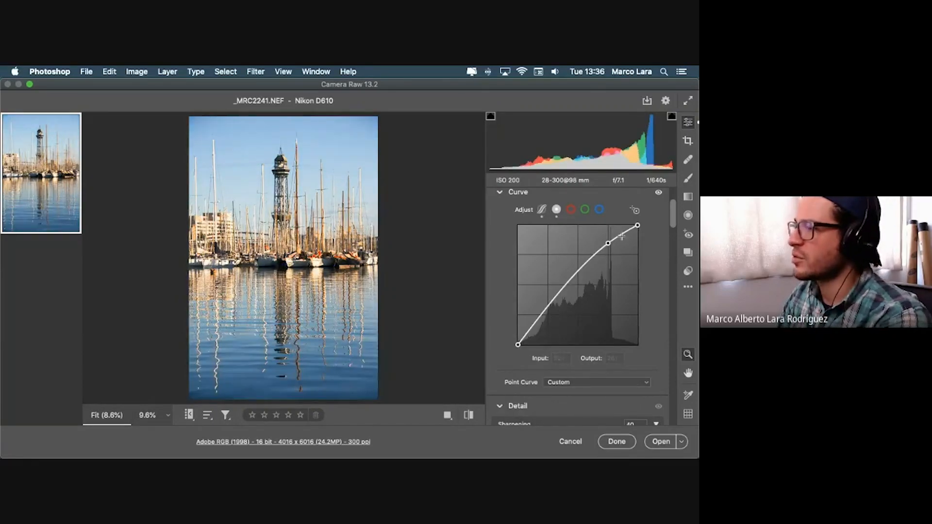
left_click(607, 243)
key("Delete")
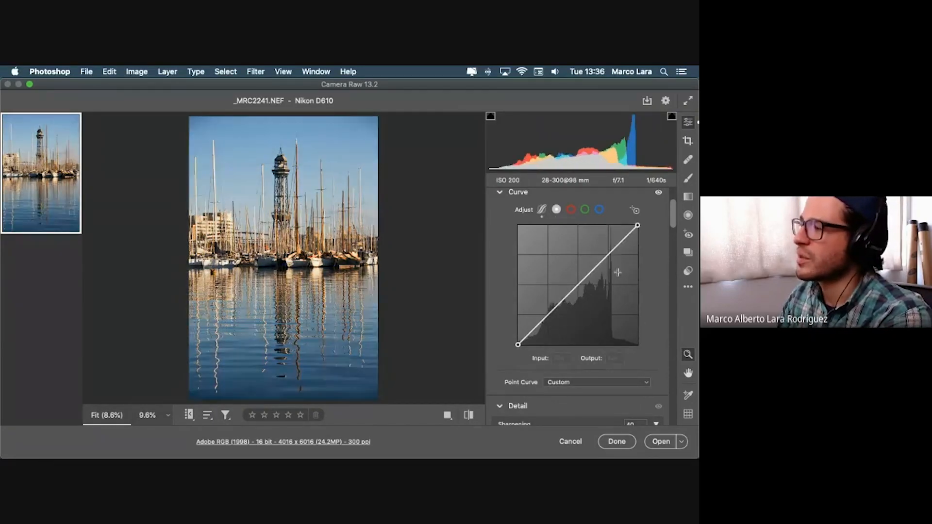
Try a zigzag point curve with several control points, including input 99, output 89 and input 157, output 104
left_click(612, 256)
left_click_drag(587, 276, 564, 313)
left_click(535, 300)
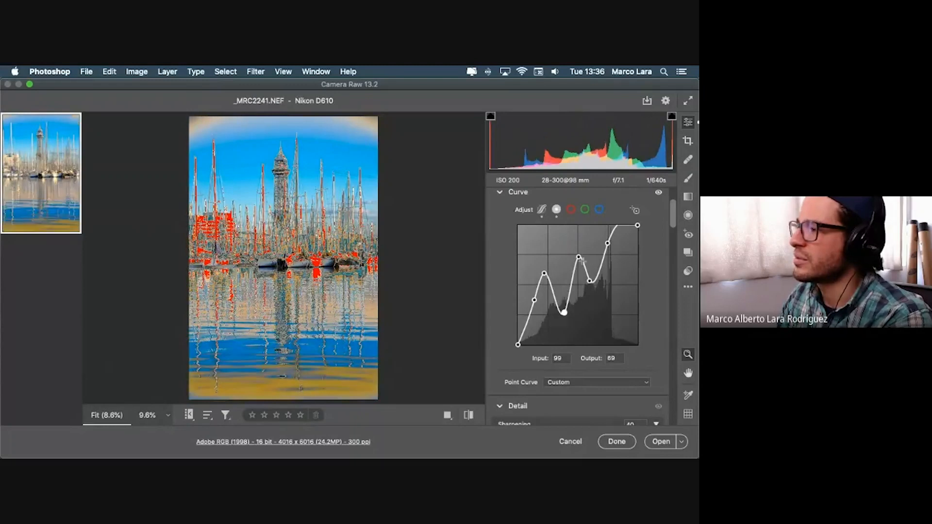
left_click_drag(578, 256, 591, 296)
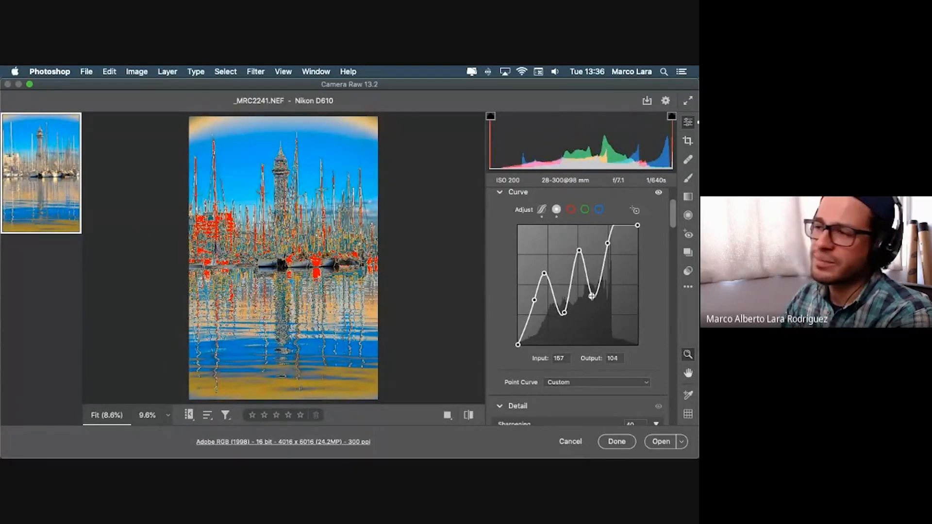
Remove all the zigzag control points so the point curve is a straight diagonal again
double_click(579, 251)
double_click(592, 296)
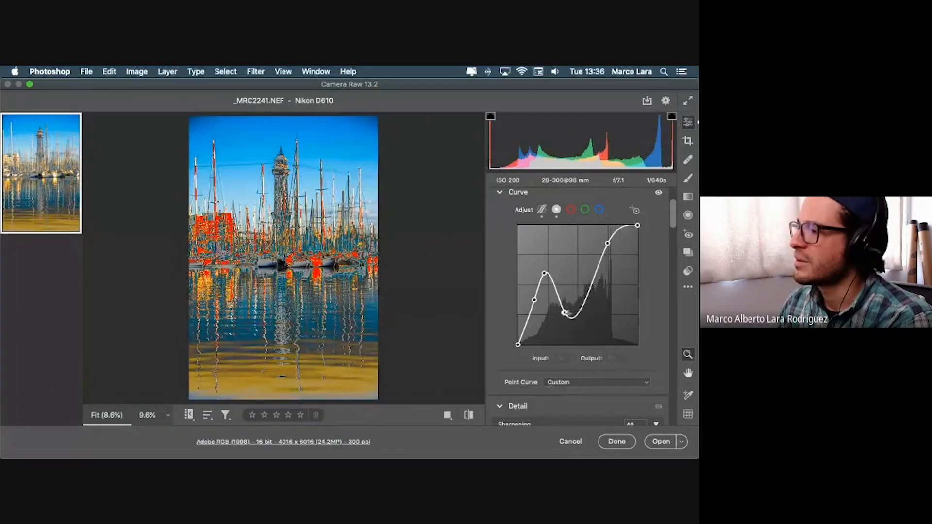
double_click(565, 314)
double_click(545, 274)
left_click_drag(535, 300, 537, 303)
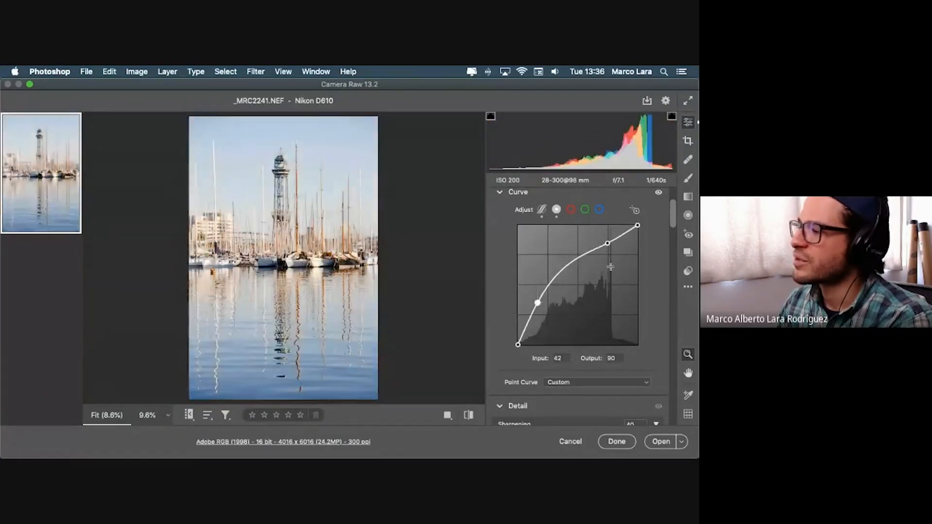
double_click(607, 244)
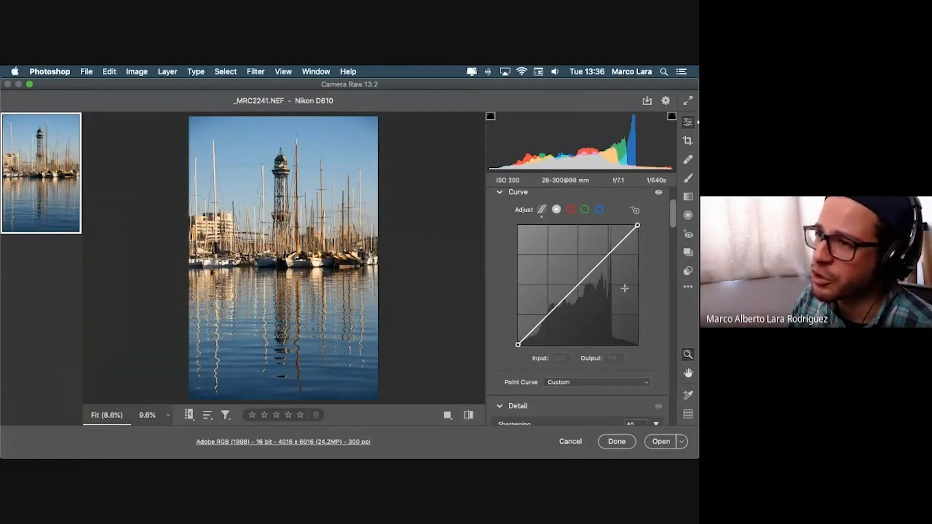
Anchor the point curve's midtones at input 128, output 128, and add a highlight point at input 199, output 213
left_click(580, 285)
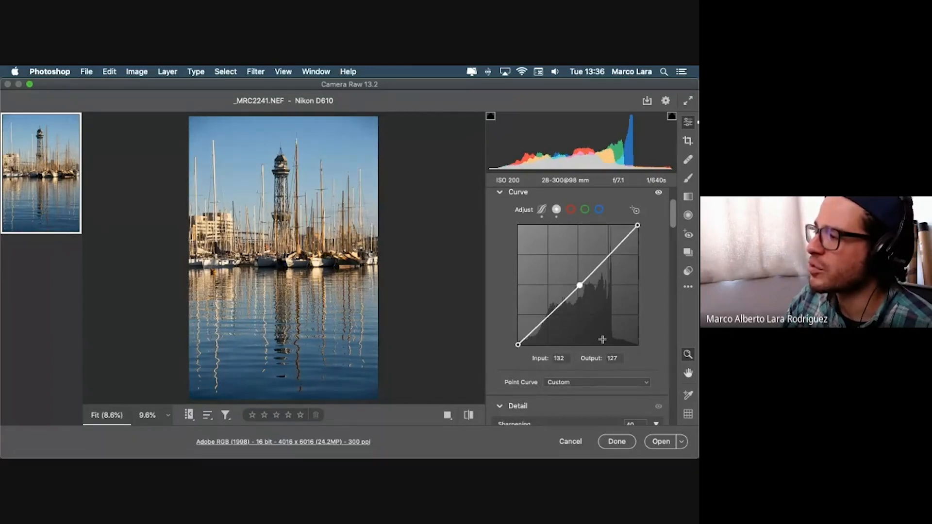
left_click_drag(580, 285, 578, 285)
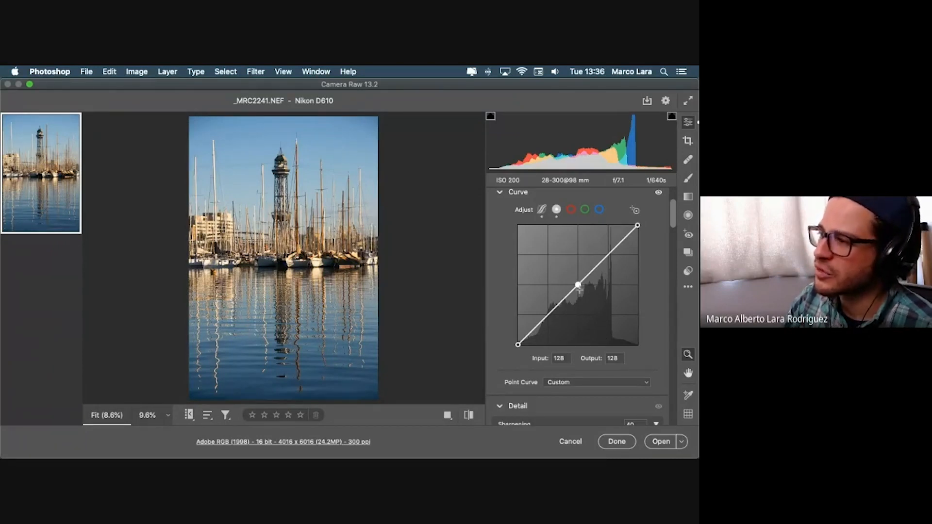
left_click_drag(608, 254, 611, 245)
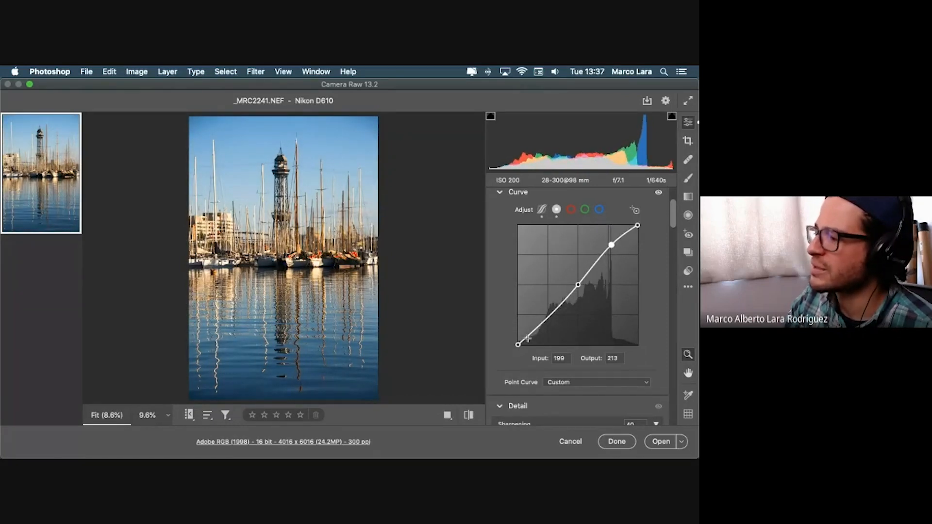
Add a shadow point, try it at input 66, output 22, set it to input 53, output 36, and lower the highlight point's output to 212
left_click_drag(527, 336, 543, 330)
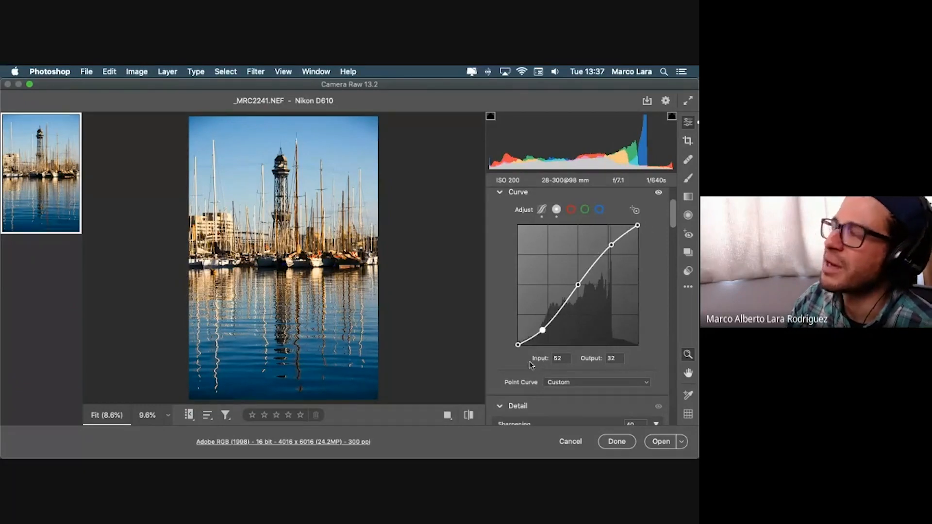
left_click_drag(542, 330, 549, 334)
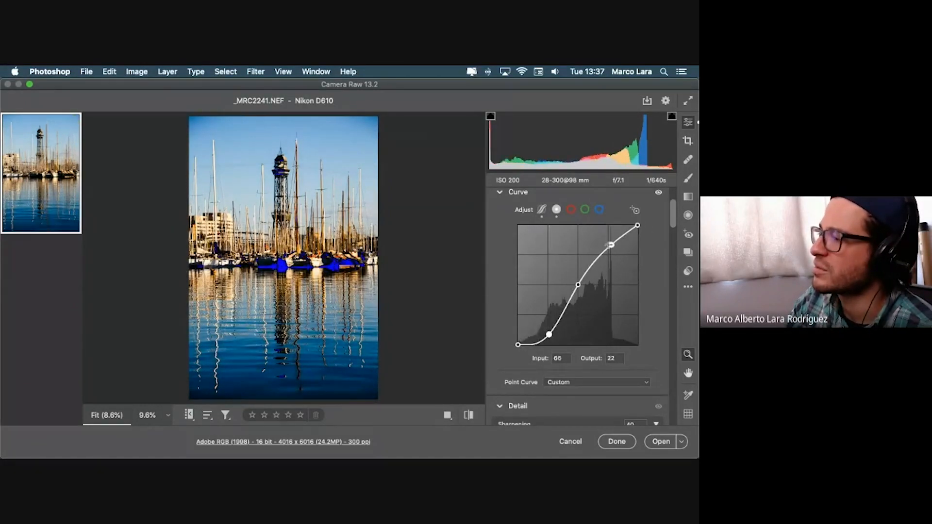
mouse_move(610, 245)
left_mouse_down()
mouse_move(601, 234)
mouse_move(611, 245)
left_mouse_up()
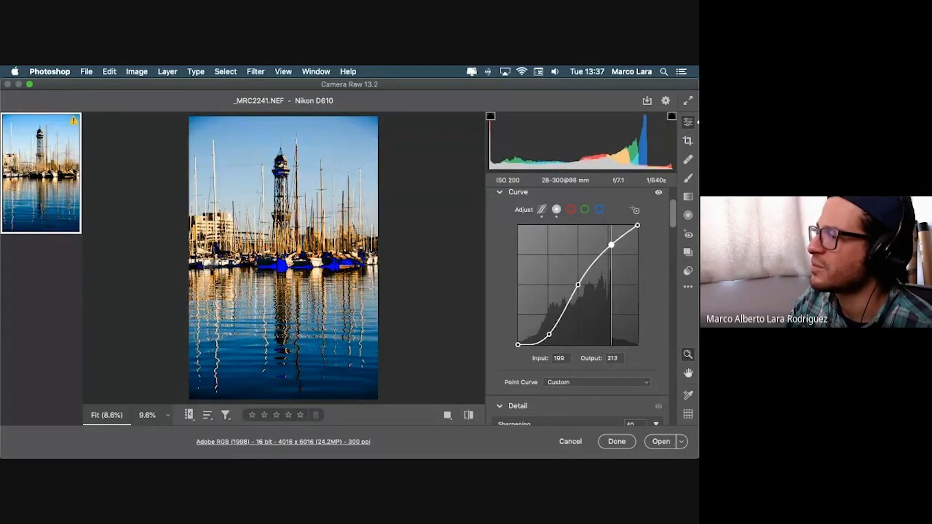
left_click_drag(549, 335, 542, 328)
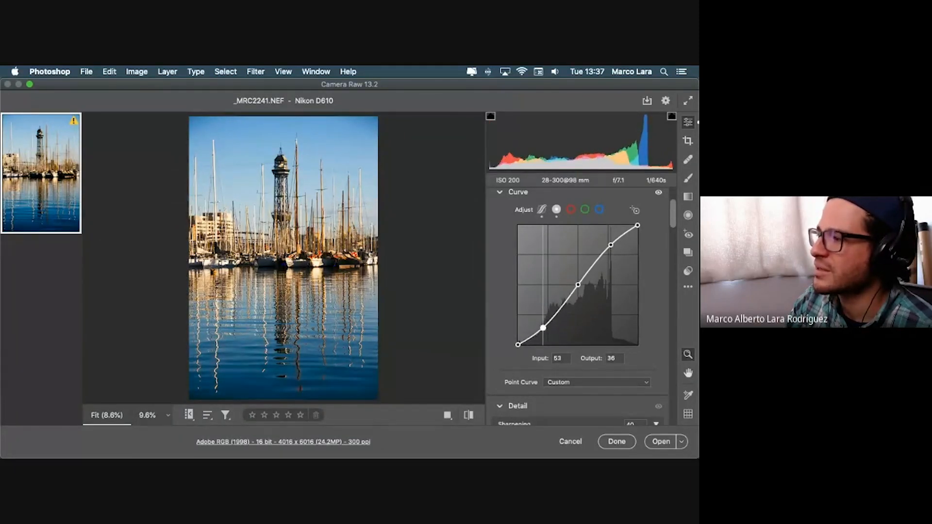
left_click_drag(613, 245, 611, 245)
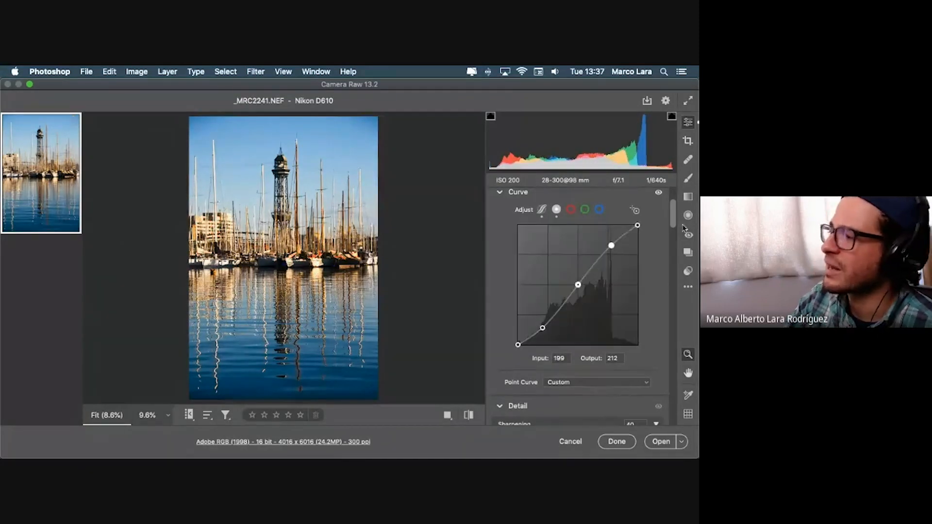
Reshape the main point curve with a highlight point at input 239, output 235, a lowered shadow point and a midtone point at 140, 147
scroll(675, 218, "up", 3)
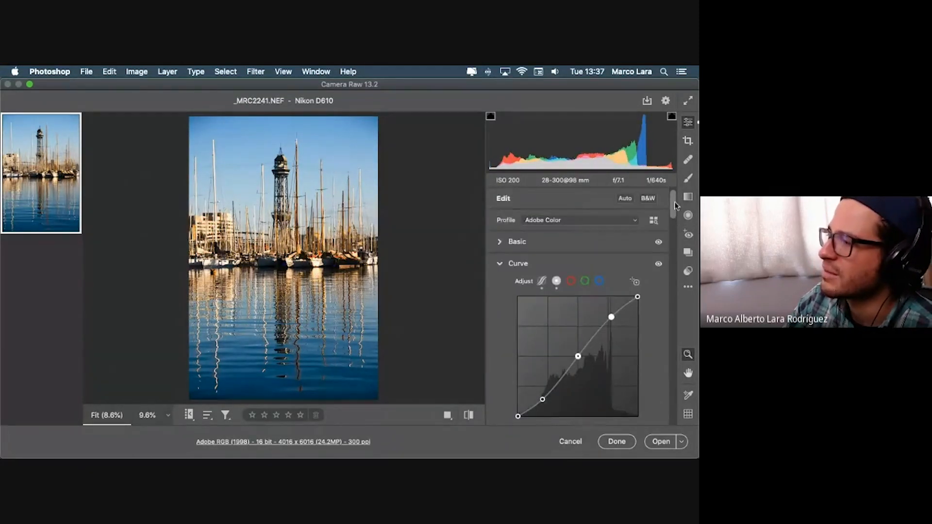
scroll(675, 208, "down", 3)
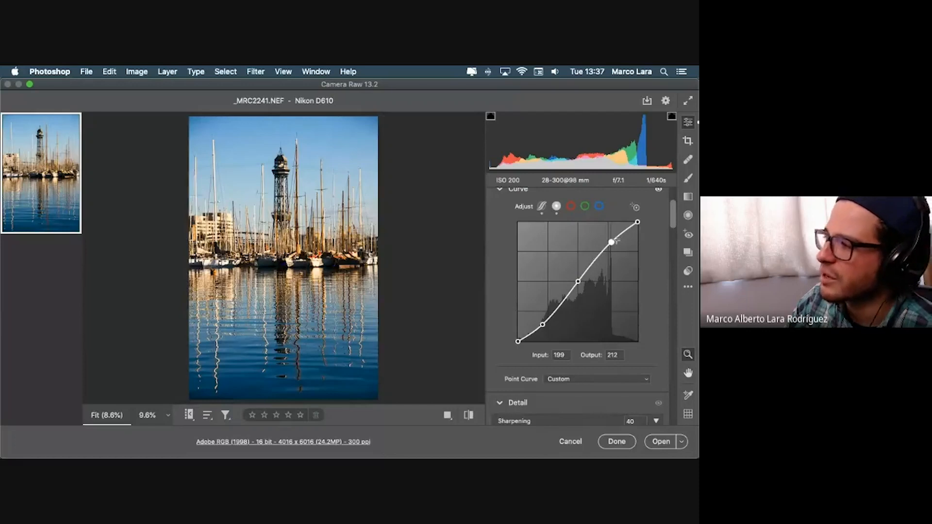
left_click(630, 230)
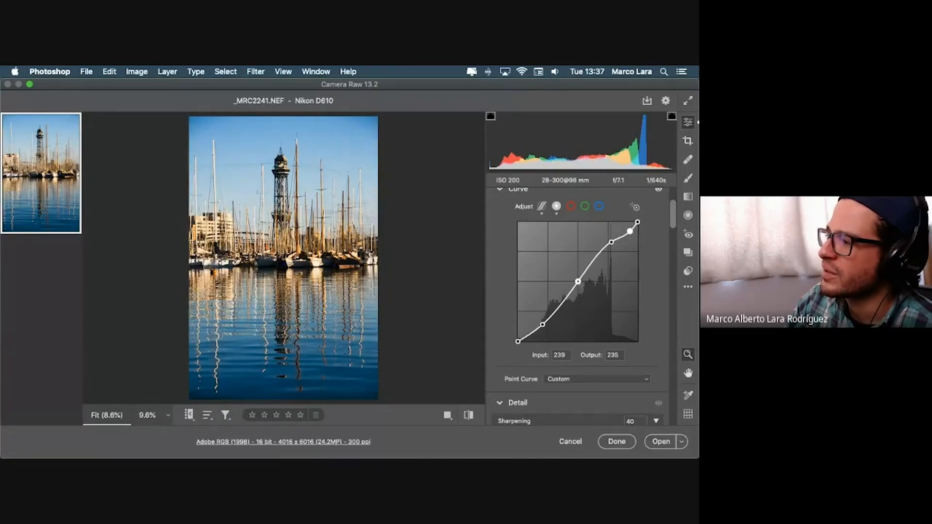
left_click_drag(579, 281, 563, 310)
left_click_drag(582, 279, 584, 272)
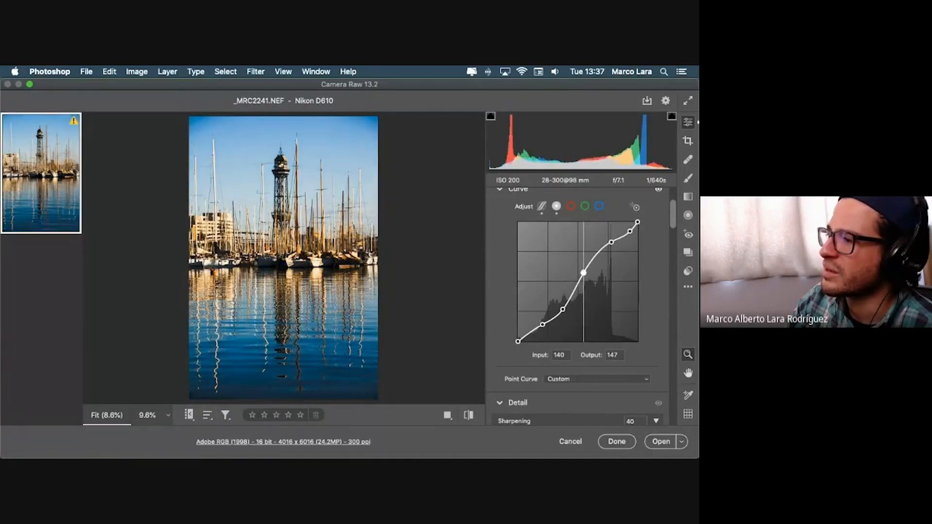
Delete the shadow, midtone and highlight control points from the main point curve, leaving only its two end points
right_click(563, 310)
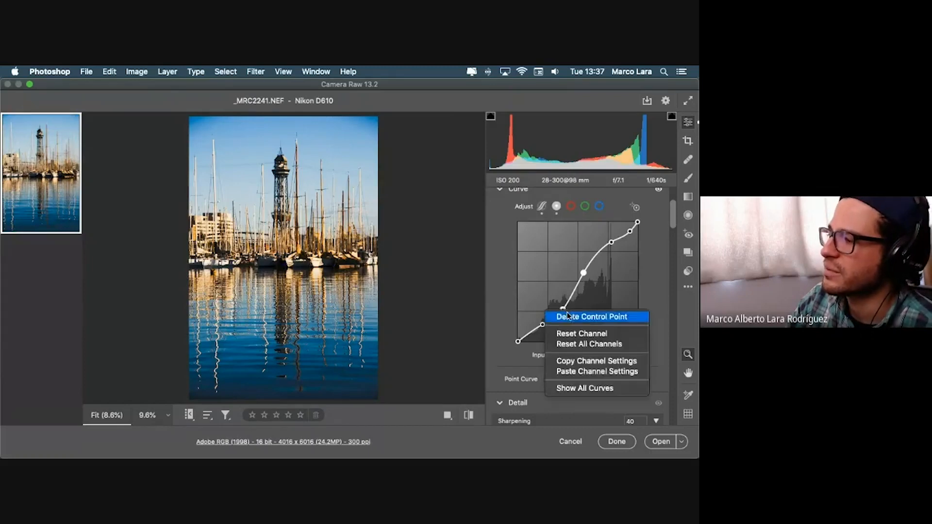
left_click(583, 318)
right_click(542, 323)
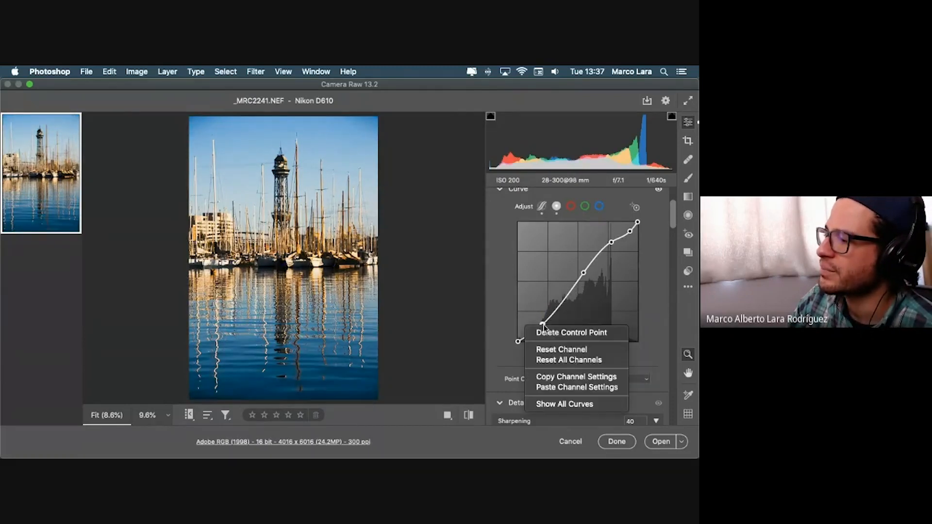
left_click(556, 334)
right_click(584, 273)
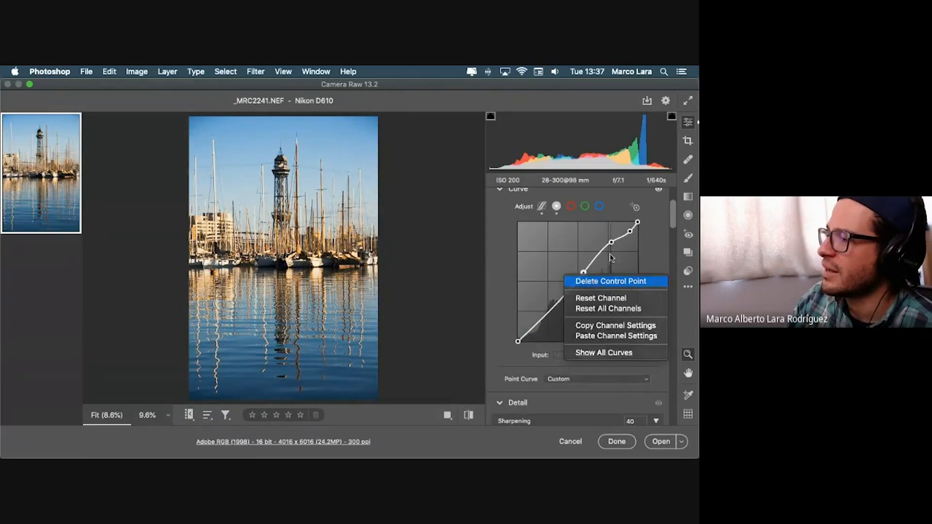
left_click(601, 278)
right_click(612, 242)
left_click(585, 250)
right_click(630, 231)
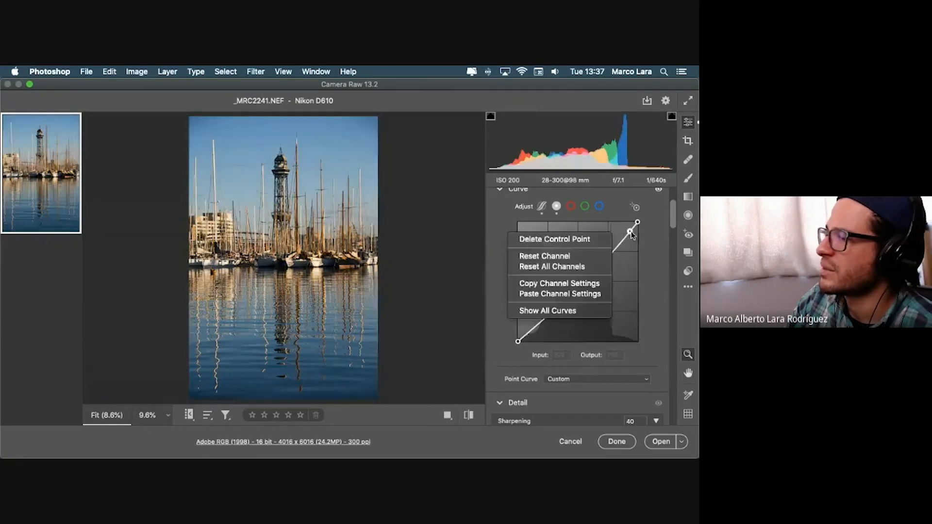
left_click(601, 239)
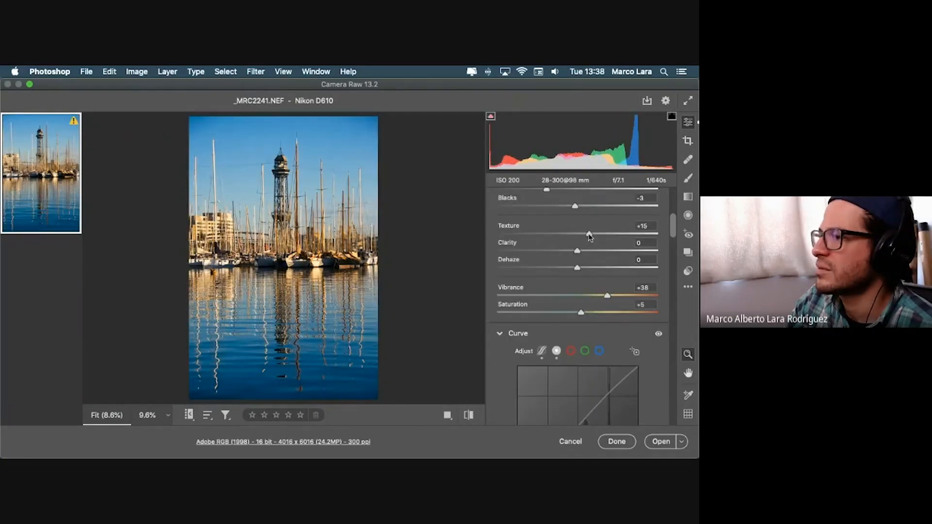
Look through the red, green and blue channel curves of the harbour photo
mouse_move(673, 227)
left_mouse_down()
mouse_move(673, 245)
mouse_move(674, 237)
left_mouse_up()
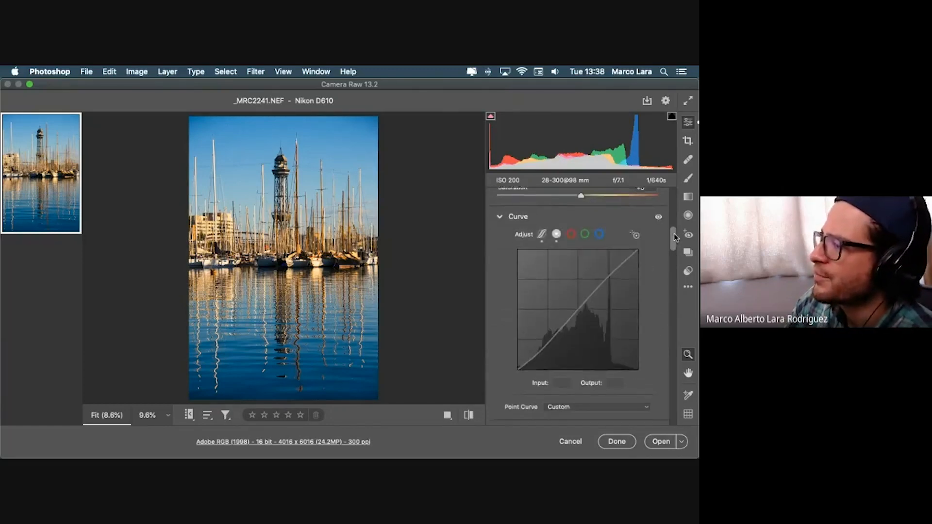
left_click(570, 231)
left_click(584, 231)
left_click(598, 231)
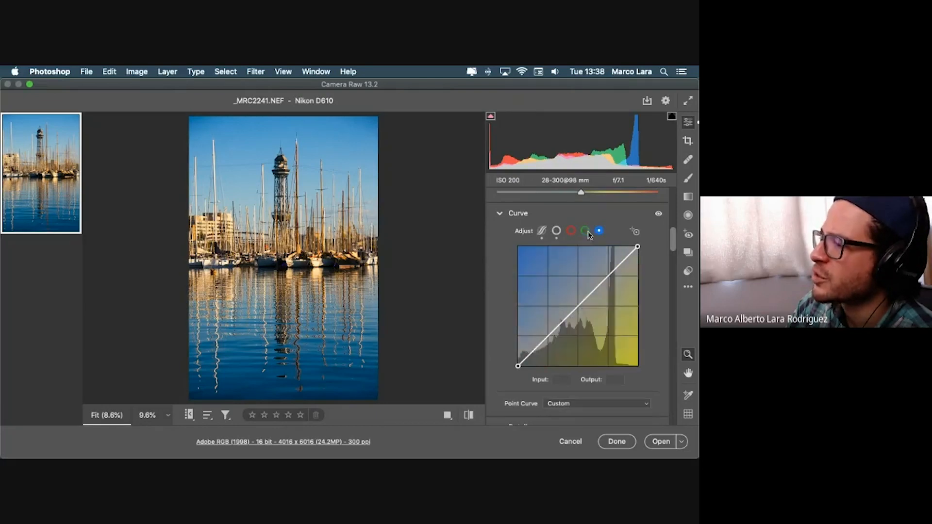
Shape the red channel curve with points at input 36, output 30; input 128, output 129; and input 192, output 192
left_click(571, 232)
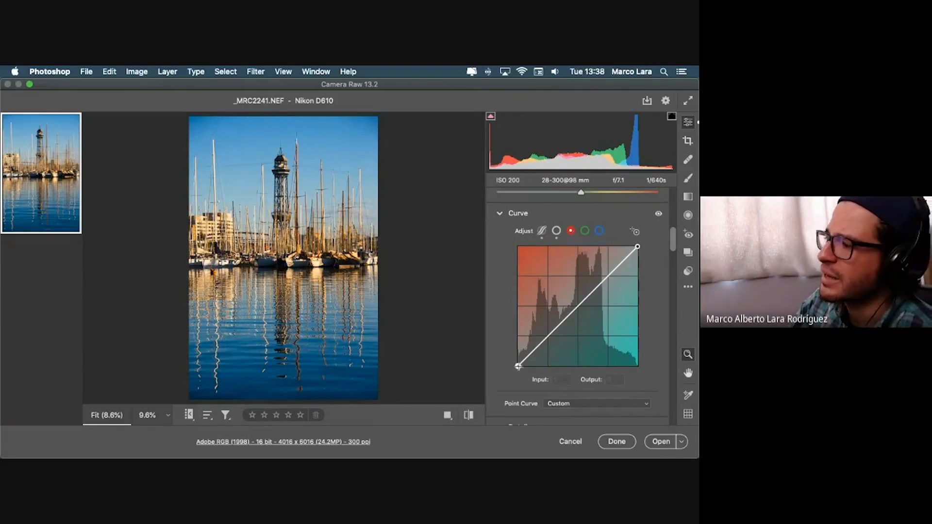
mouse_move(518, 367)
left_mouse_down()
mouse_move(518, 249)
mouse_move(518, 366)
left_mouse_up()
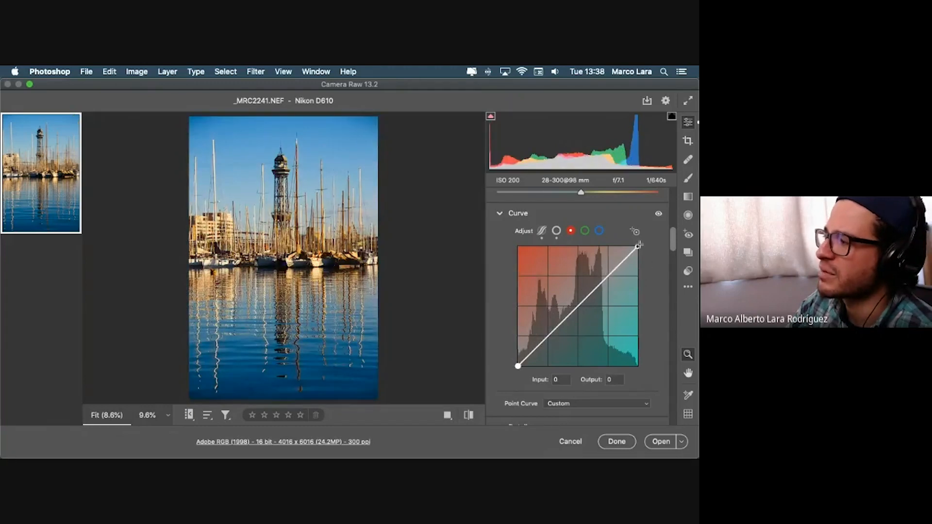
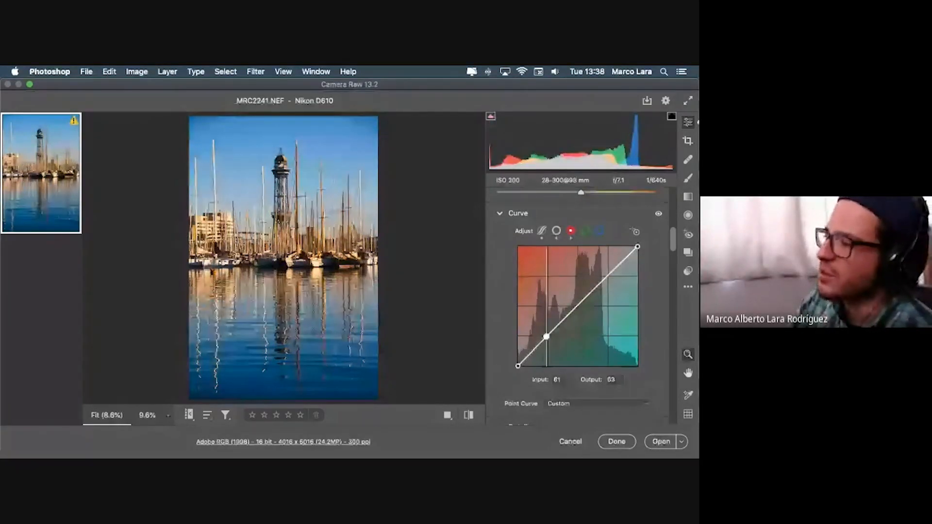
left_click_drag(546, 336, 539, 359)
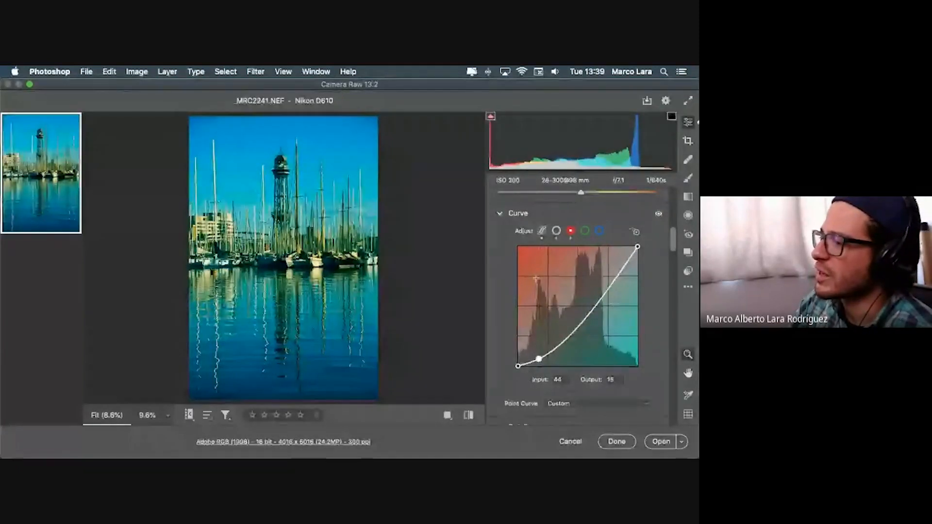
left_click_drag(580, 313, 578, 306)
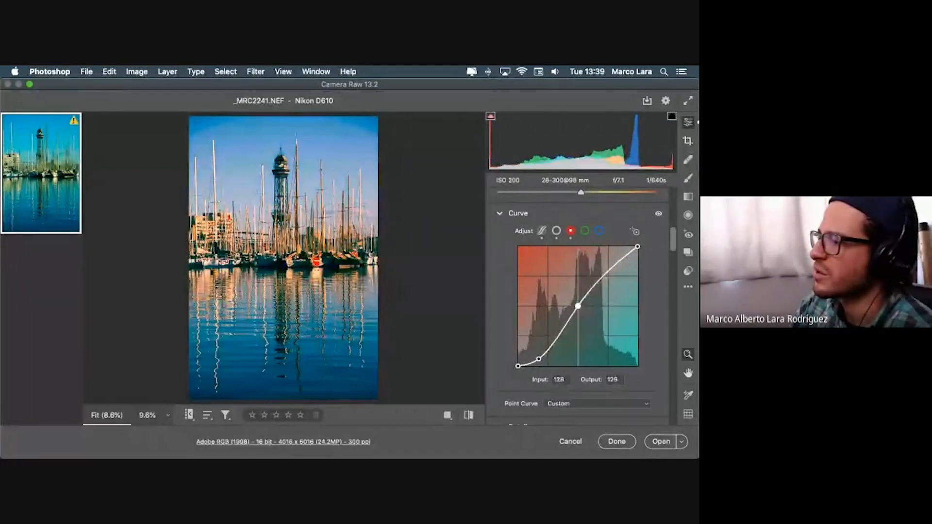
left_click(608, 275)
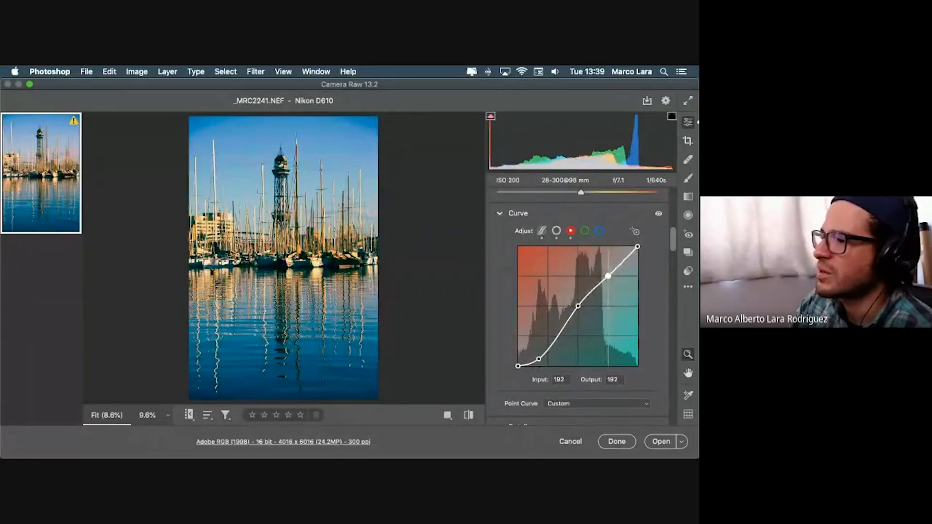
left_click_drag(539, 359, 534, 352)
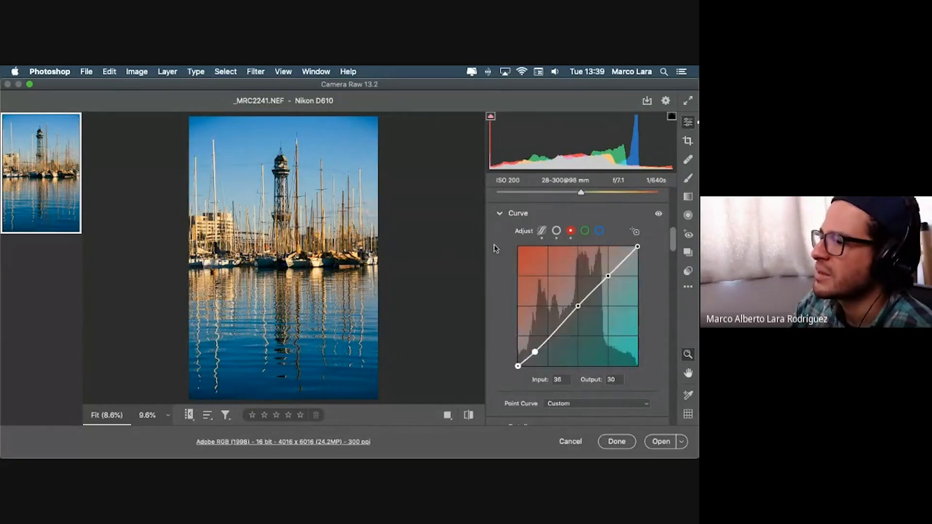
Shape the blue channel curve with points at input 202, output 202; input 15, output 25; and input 128, output 127
left_click(598, 231)
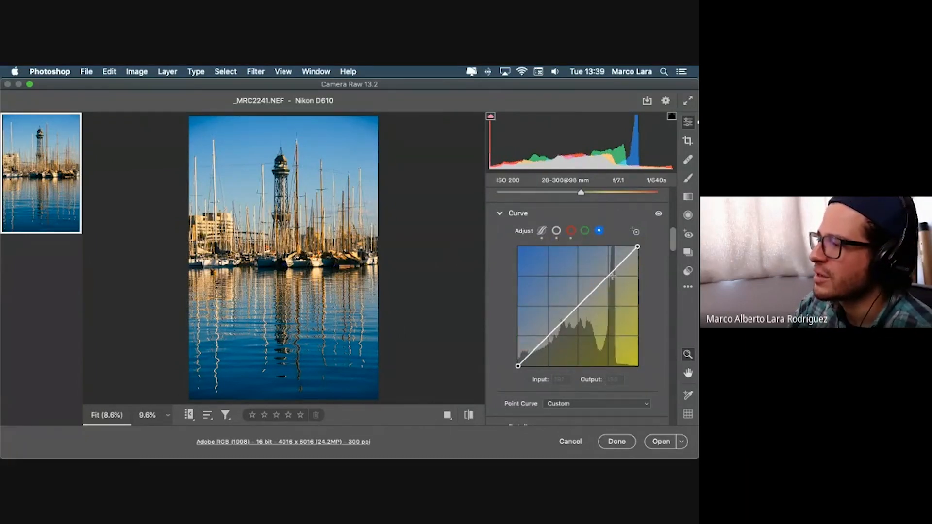
left_click(612, 275)
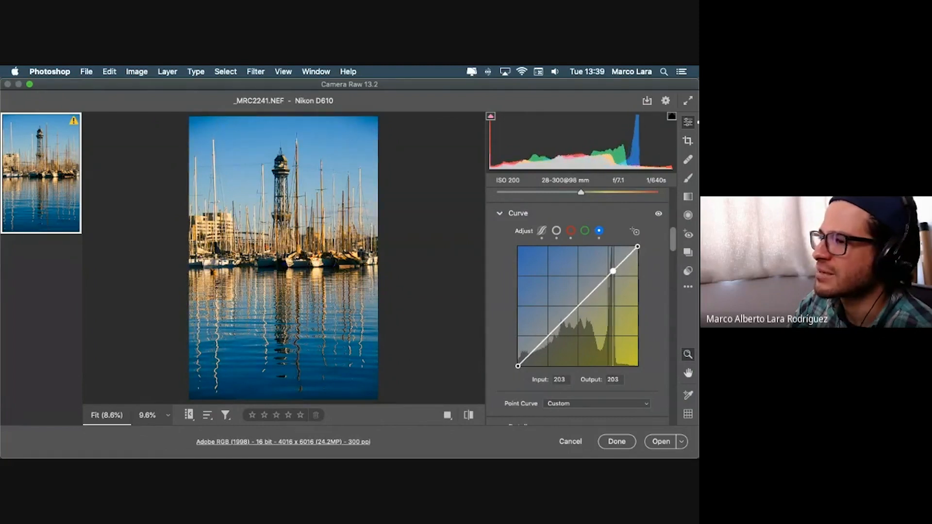
left_click_drag(613, 270, 613, 272)
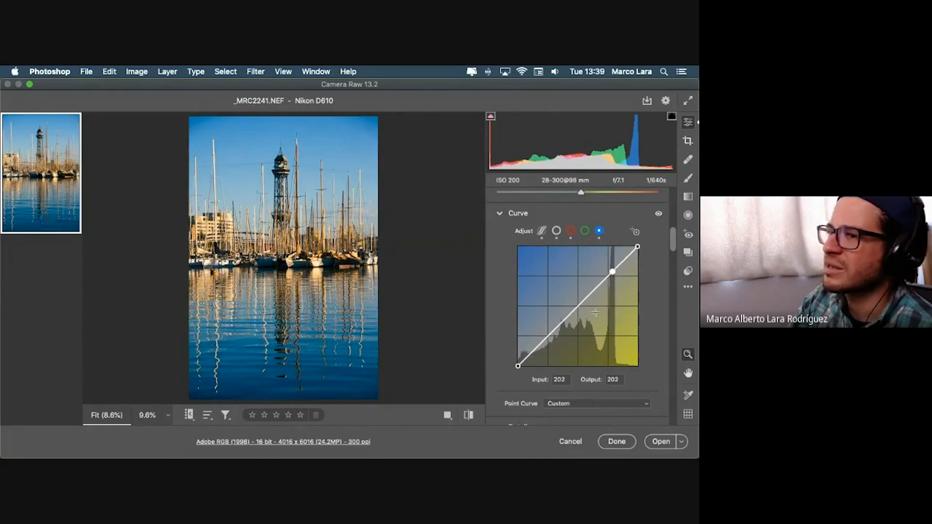
left_click(534, 350)
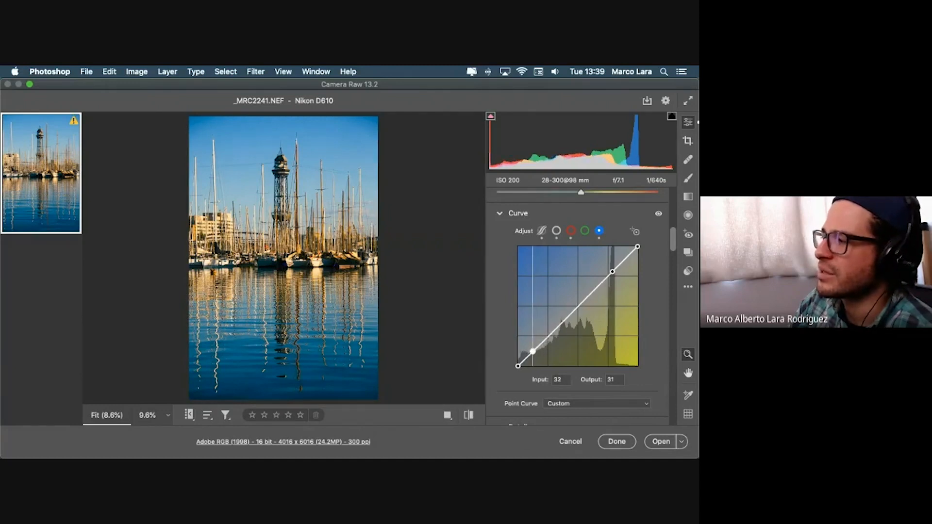
left_click_drag(532, 351, 529, 351)
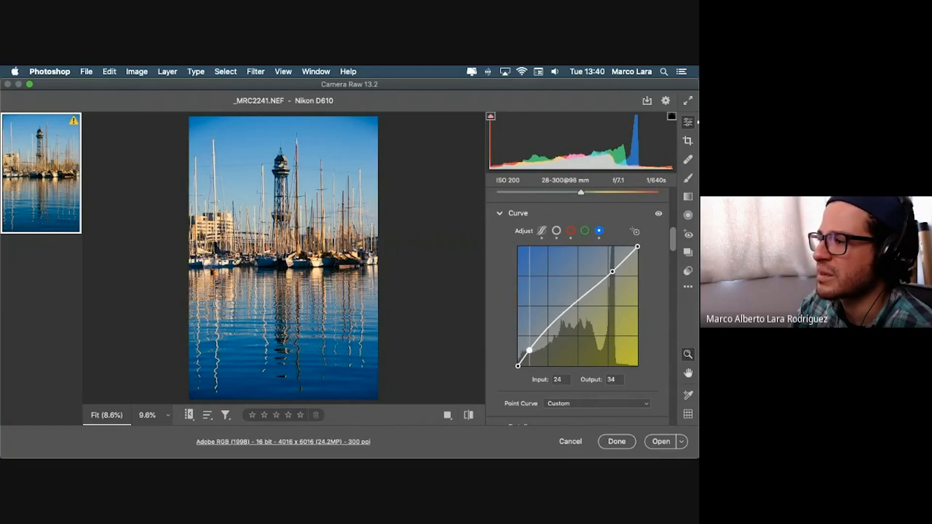
left_click_drag(529, 350, 524, 354)
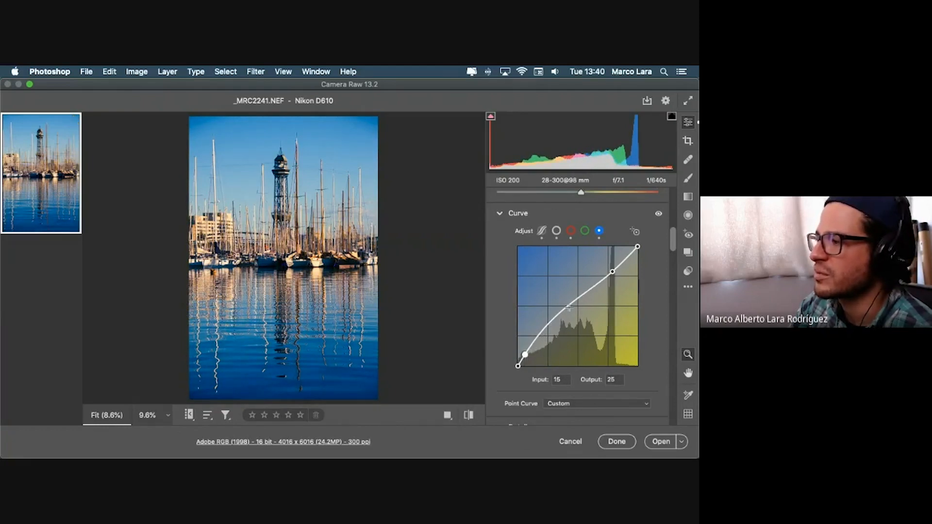
left_click_drag(567, 310, 578, 307)
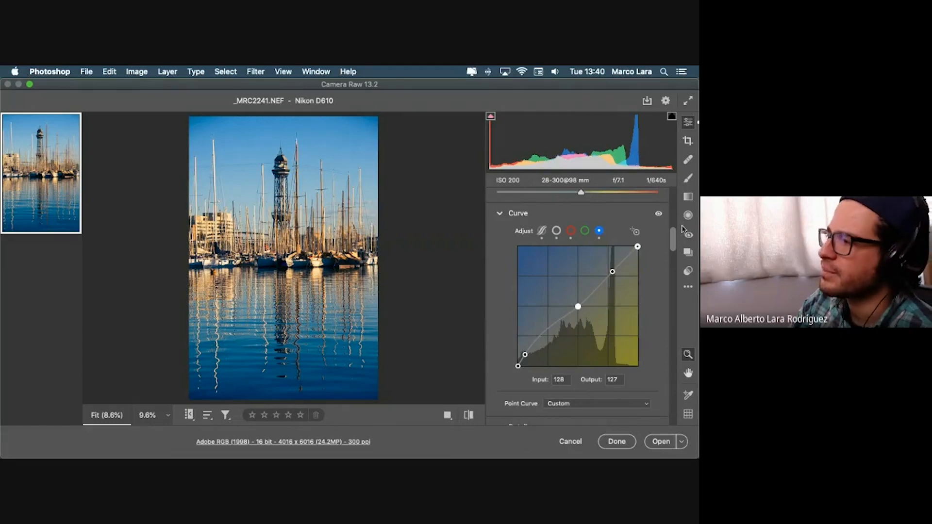
Switch the curve adjustments off and on repeatedly to compare the photo with and without them
left_click(658, 214)
left_click(658, 214)
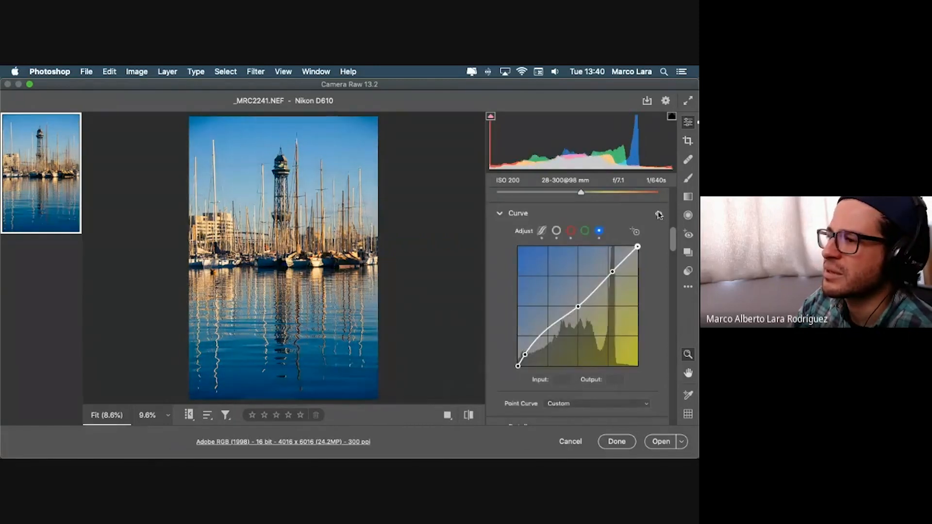
left_click(658, 215)
left_click(658, 215)
left_click(658, 214)
left_click(658, 215)
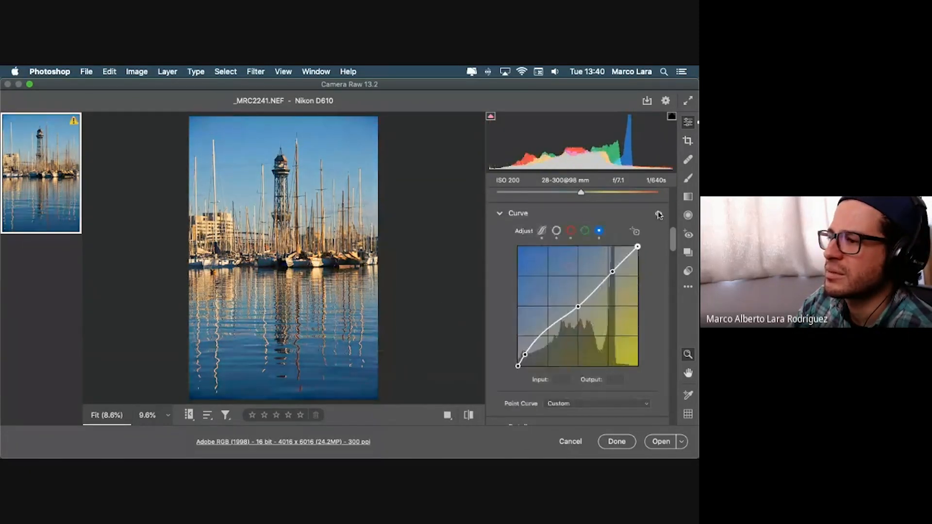
left_click(658, 214)
left_click(658, 214)
left_click(658, 215)
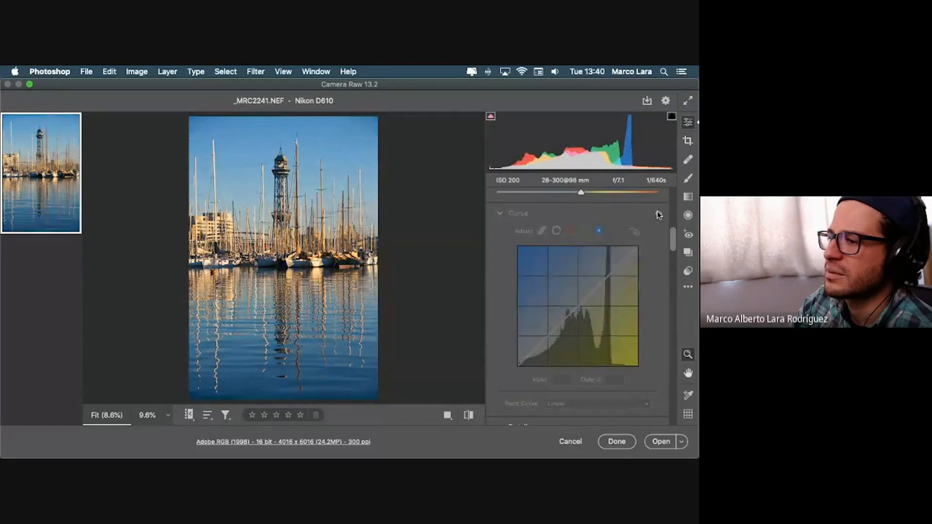
left_click(658, 215)
left_click(658, 215)
left_click(658, 214)
left_click(658, 215)
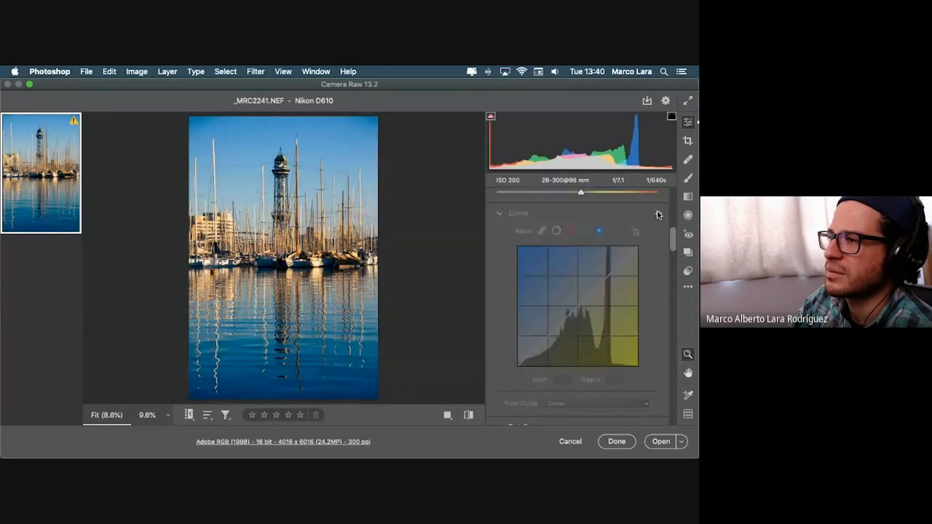
left_click(658, 214)
left_click(659, 215)
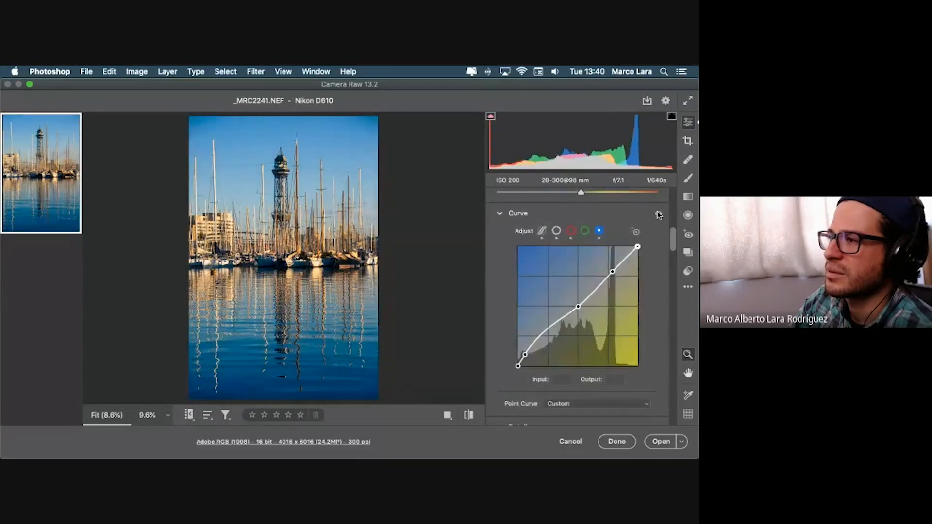
Review the red channel curve and finish the raw edit of _MRC2241.NEF, keeping its adjustments
left_click(571, 232)
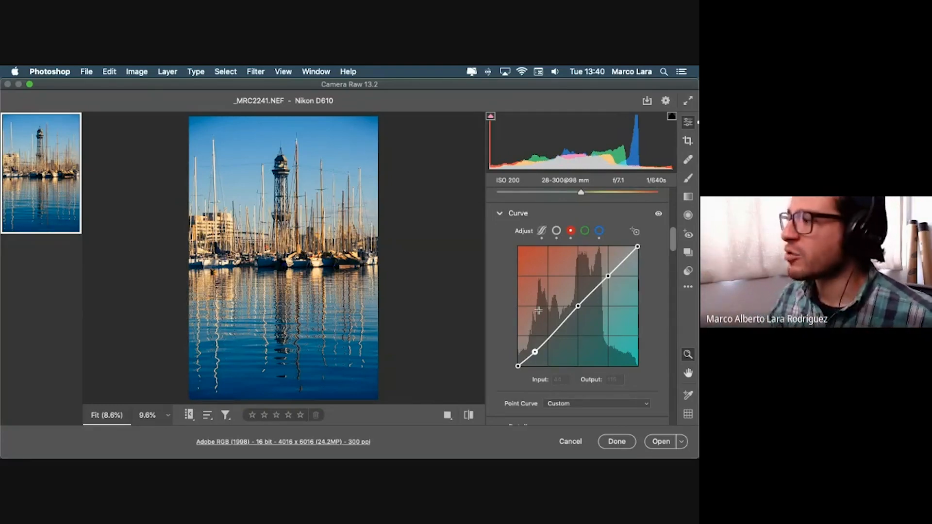
left_click(616, 441)
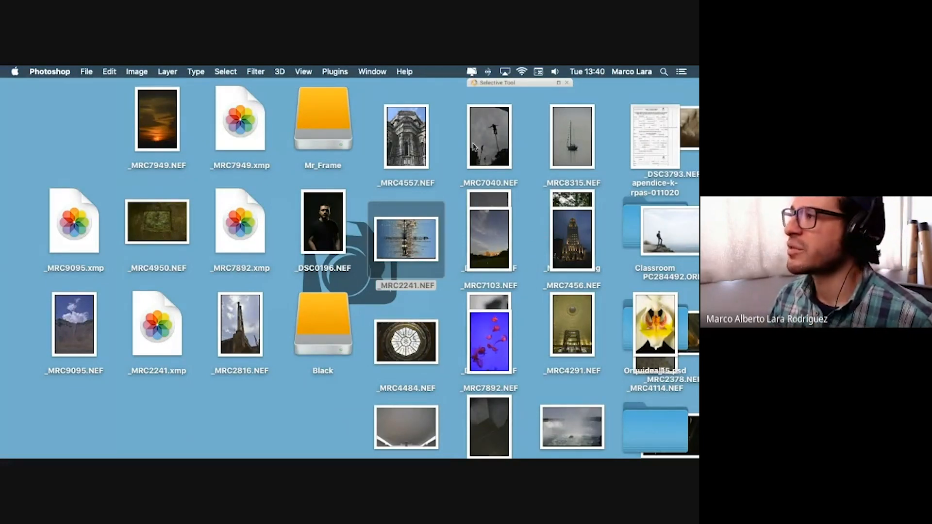
Open _DSC0582.NEF for raw editing and lift the dark end of its blue channel curve
double_click(388, 426)
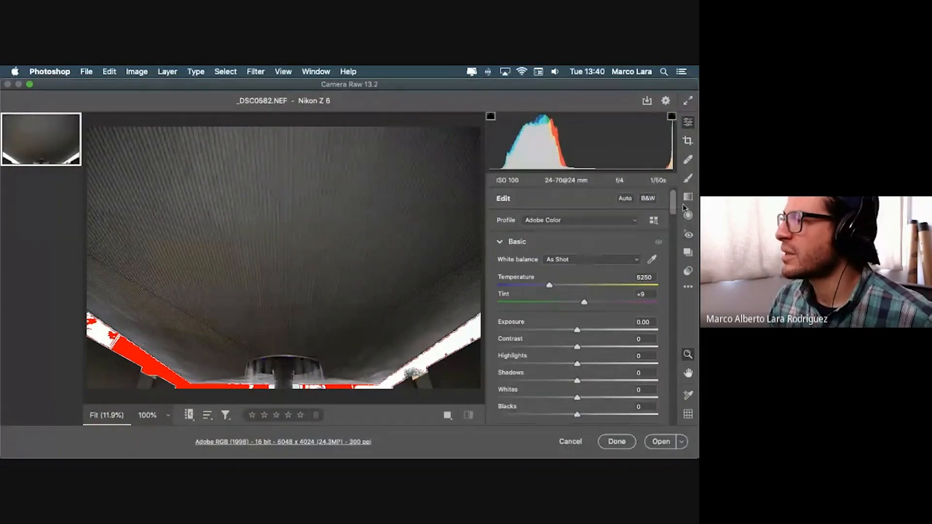
left_click_drag(673, 203, 662, 241)
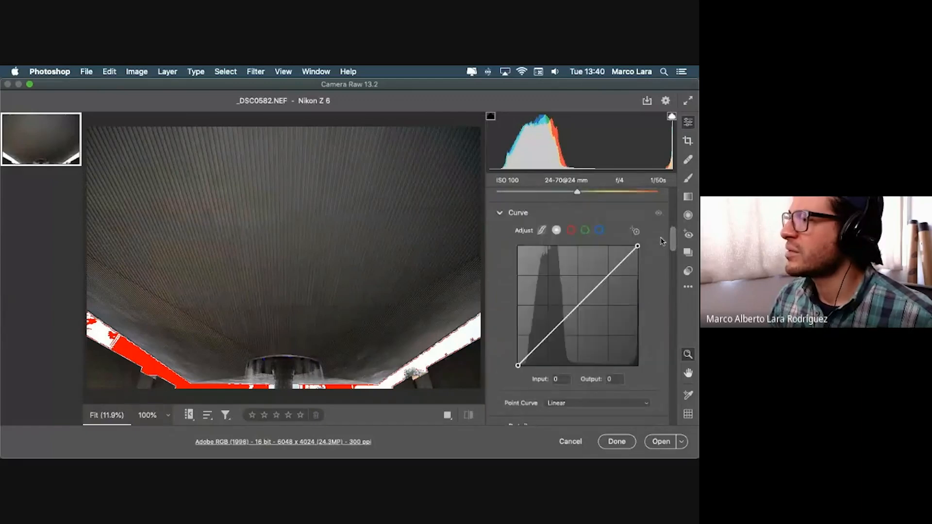
left_click(598, 232)
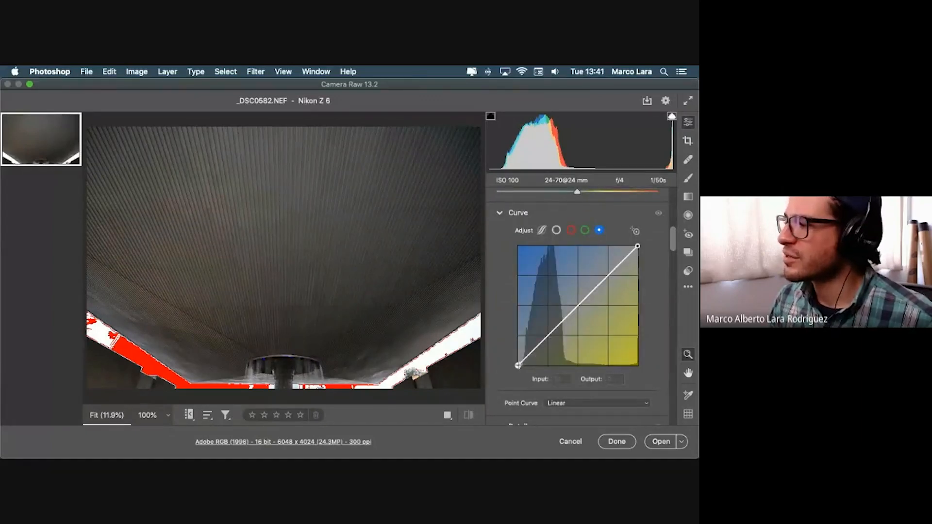
left_click_drag(518, 365, 582, 313)
Lower the red channel curve's midtones with a point at input 139, output 109, and adjust its shadows and highlights
left_click(570, 231)
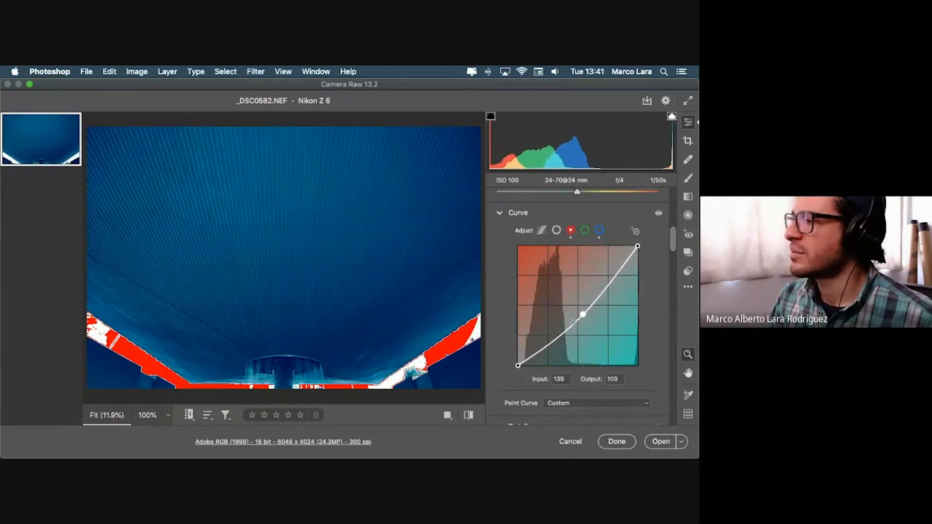
left_click_drag(551, 342, 547, 339)
mouse_move(618, 276)
left_mouse_down()
mouse_move(622, 267)
mouse_move(613, 271)
left_mouse_up()
Set the green channel curve's black point to input 2, output 1, pull its white point inward and add a point at input 128, output 127
left_click(586, 231)
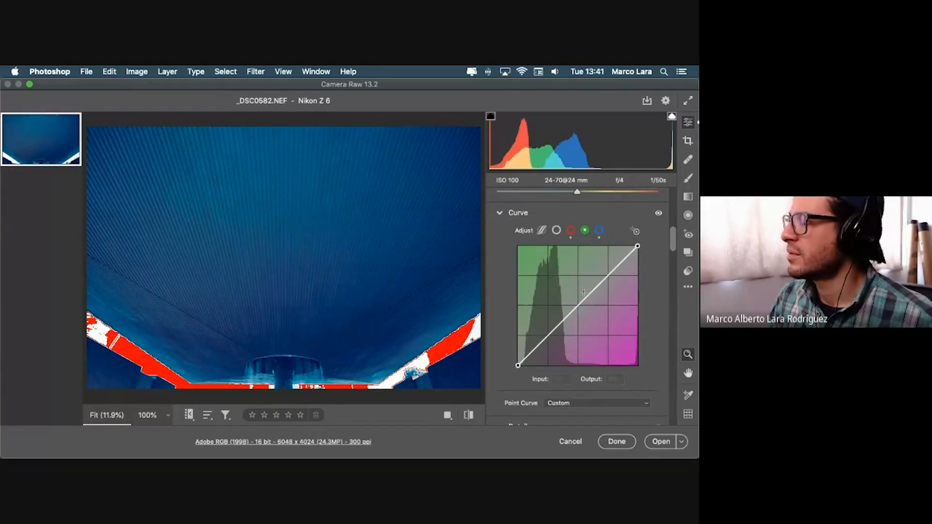
left_click_drag(520, 363, 520, 362)
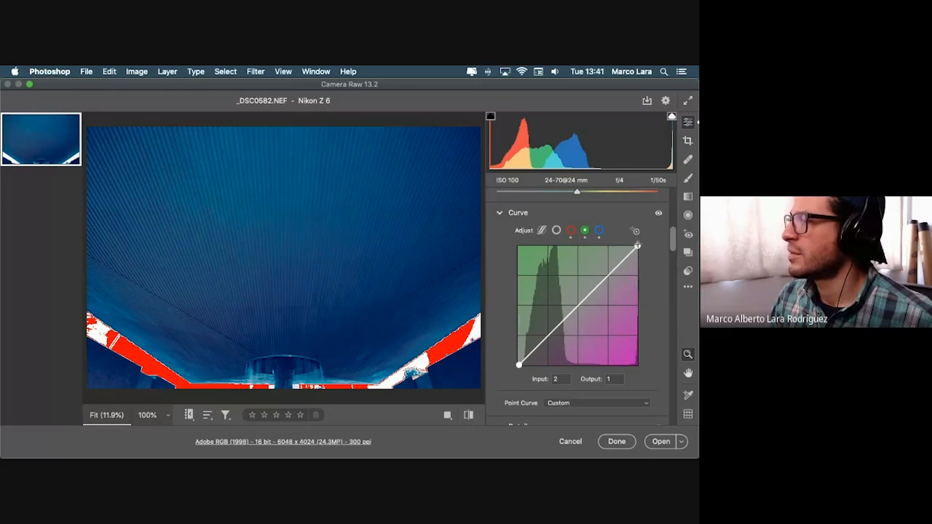
left_click_drag(638, 245, 618, 246)
left_click(578, 306)
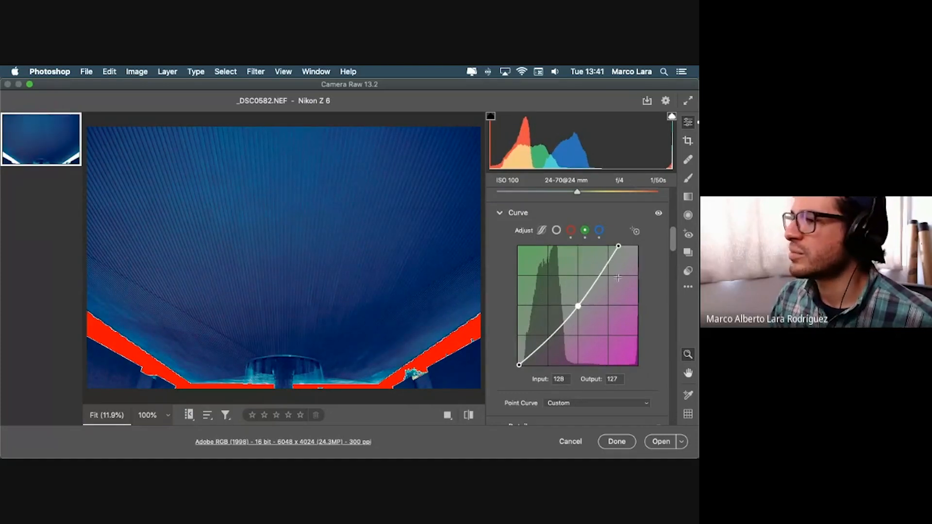
Switch the curve adjustments of _DSC0582.NEF off and on repeatedly to compare the photo with and without them
left_click(658, 214)
left_click(658, 214)
left_click(658, 213)
left_click(658, 213)
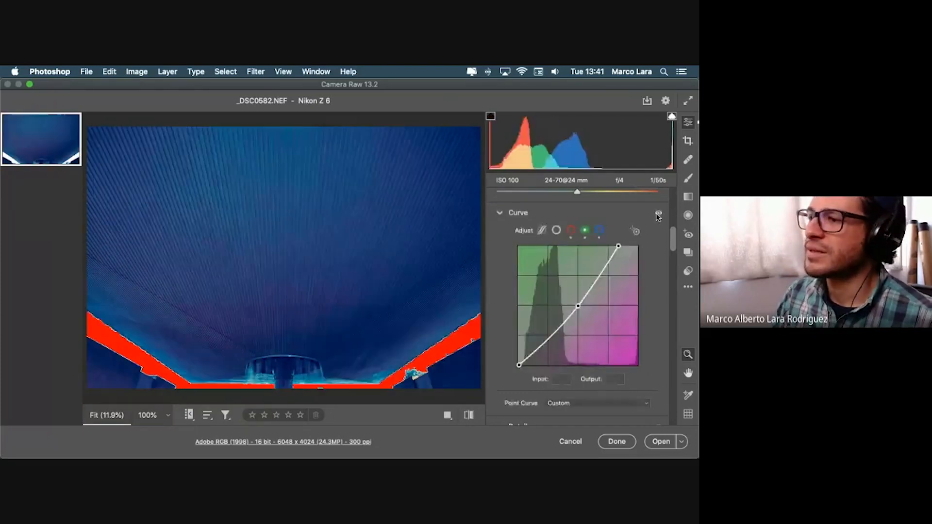
left_click(658, 213)
left_click(659, 213)
left_click(659, 213)
left_click(659, 214)
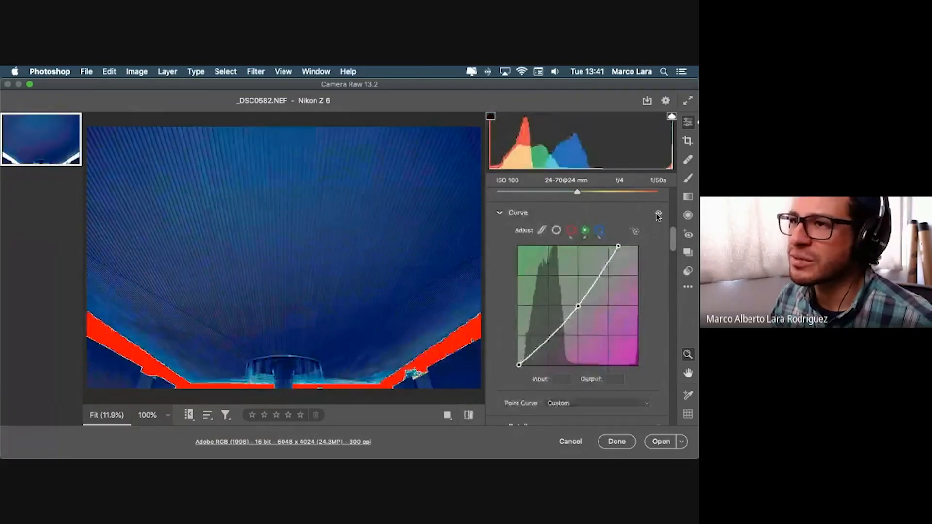
left_click(658, 214)
left_click(659, 214)
left_click(658, 214)
left_click(658, 213)
left_click(658, 214)
left_click(658, 213)
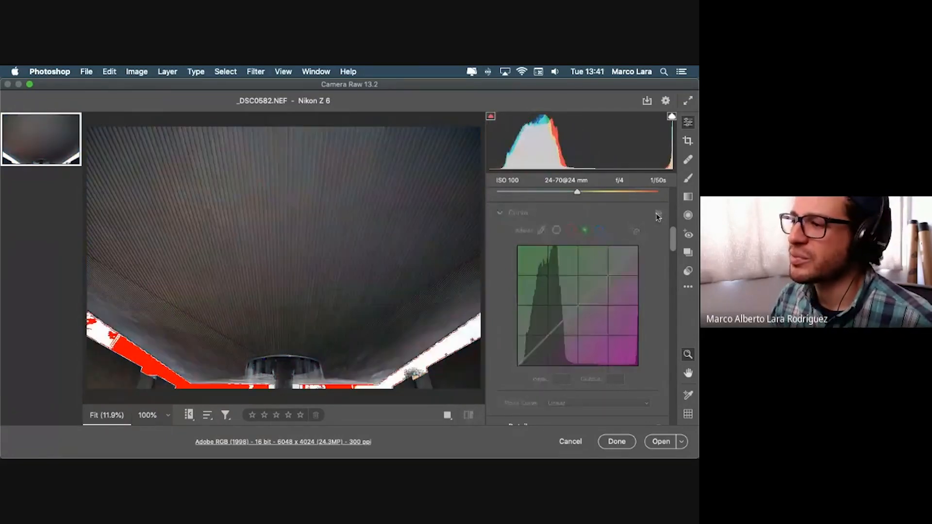
left_click(658, 213)
left_click(658, 213)
left_click(658, 214)
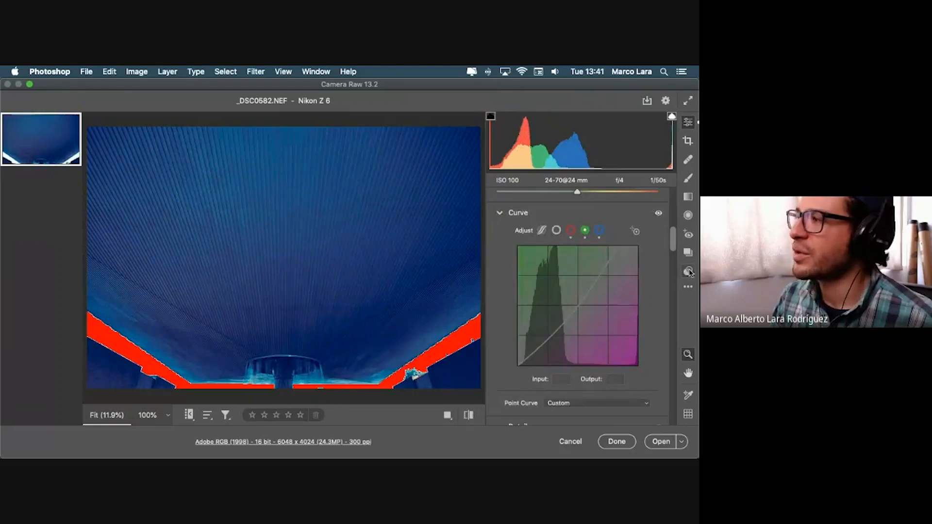
Lower the bright end of the blue channel curve and place a midtone point at input 131, output 132
left_click_drag(673, 240, 579, 316)
left_click(600, 242)
left_click(587, 298)
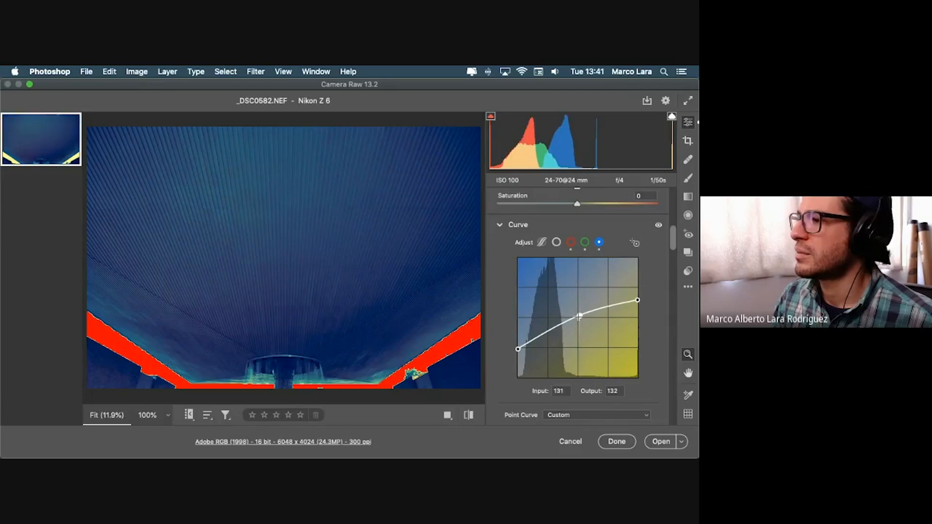
Refine the red channel curve by pulling its white end inward and placing a highlight point at input 191, output 191
left_click(585, 242)
left_click_drag(619, 257, 607, 288)
left_click(571, 242)
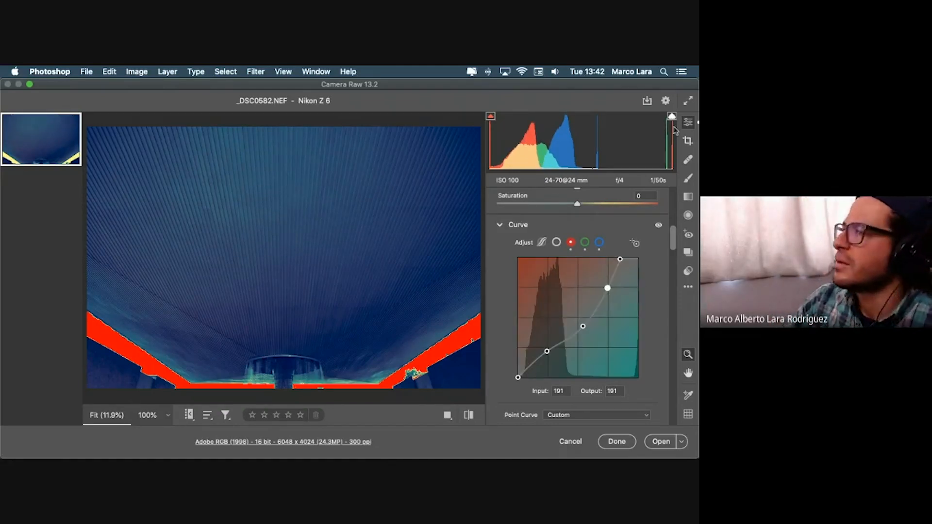
Add a lowered shadow point to the main point curve and a raised midtone point at input 96, output 120
left_click_drag(673, 237, 673, 193)
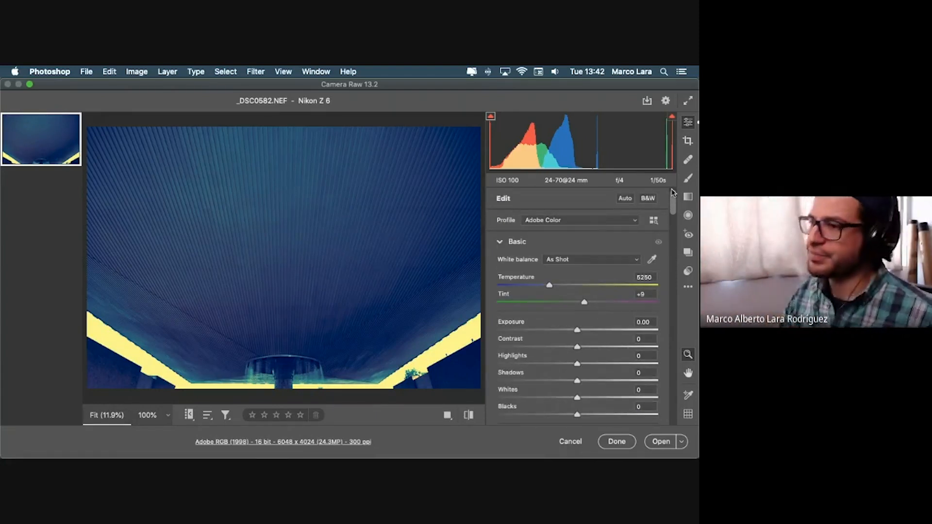
left_click_drag(673, 194, 673, 241)
left_click(542, 199)
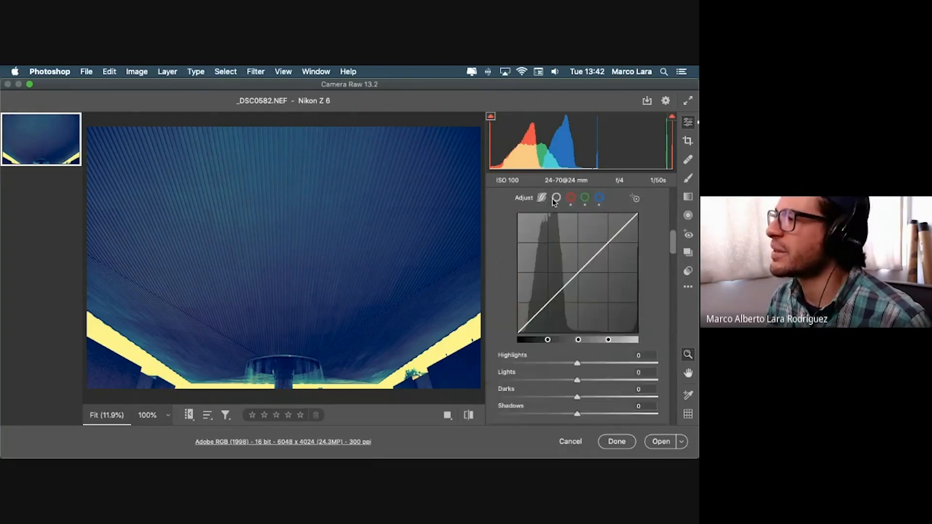
left_click(556, 199)
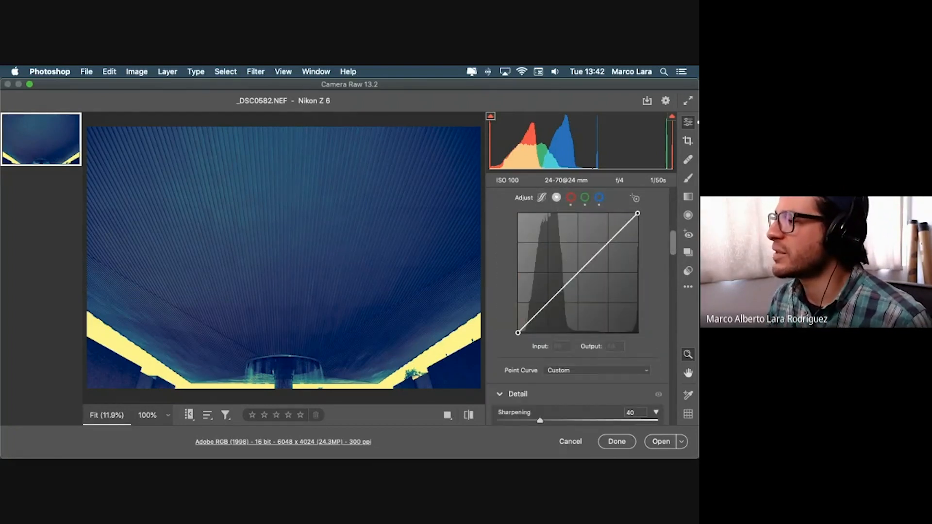
left_click_drag(548, 303, 548, 308)
left_click(579, 272)
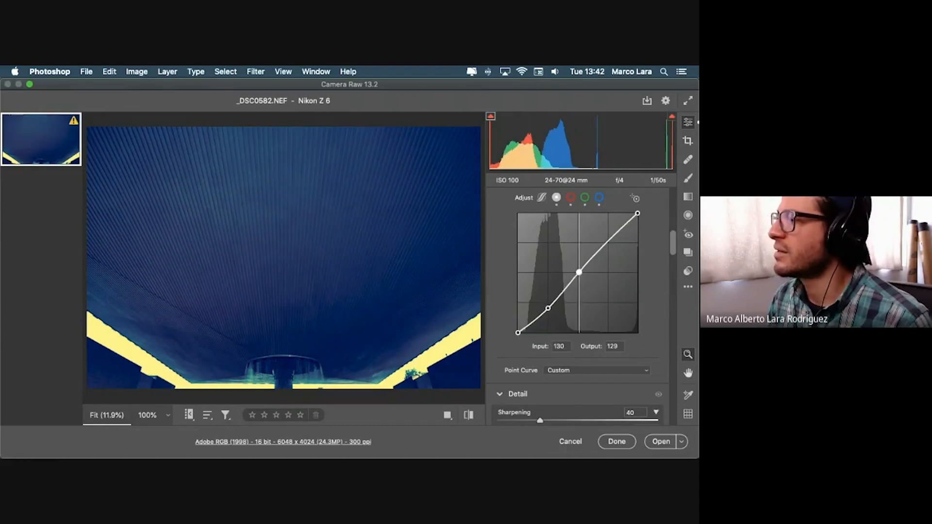
mouse_move(579, 272)
left_mouse_down()
mouse_move(563, 256)
mouse_move(563, 277)
left_mouse_up()
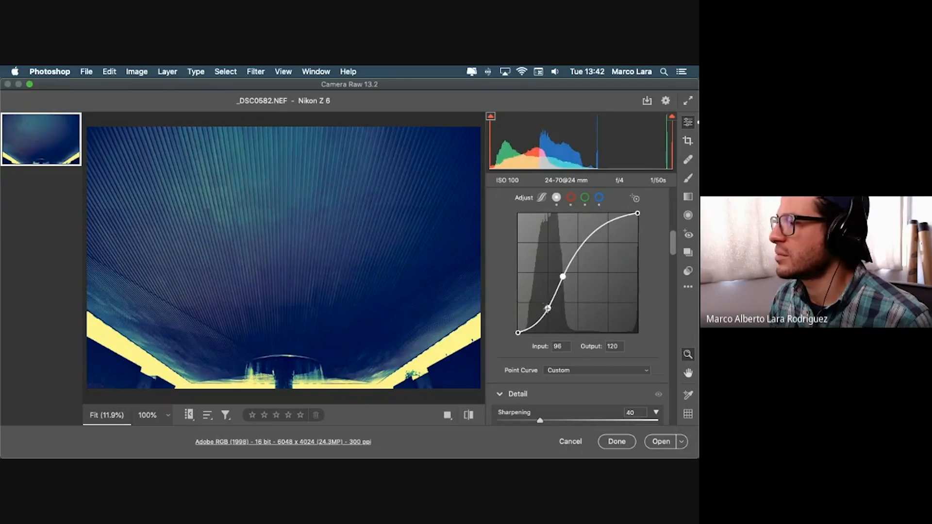
Refine the main curve's midtone point to input 84, output 126, and its shadow point to input 30, output 30
left_click_drag(547, 308, 530, 329)
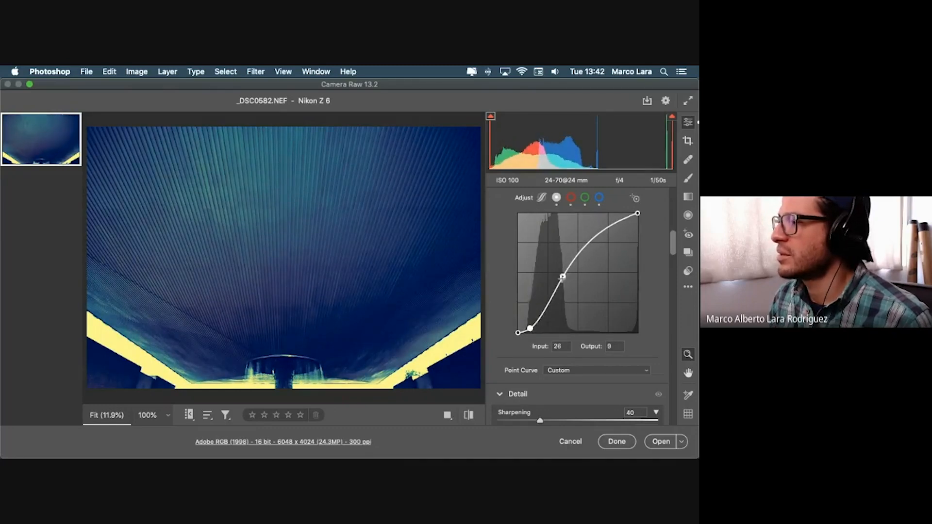
left_click_drag(563, 276, 557, 274)
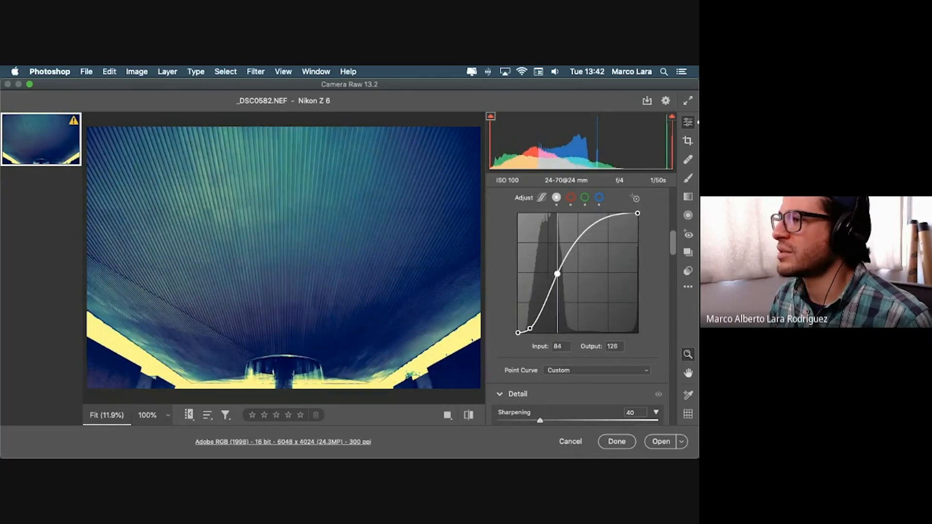
left_click_drag(530, 329, 532, 319)
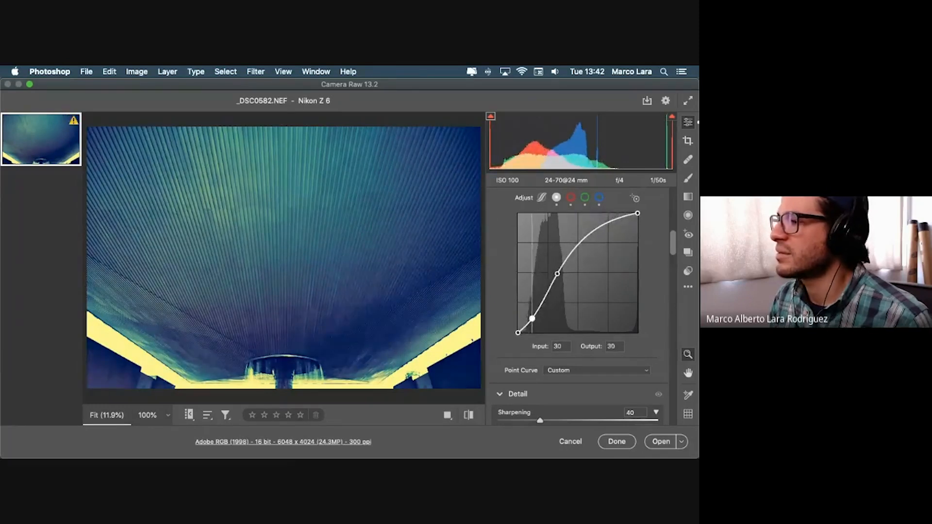
Collapse the Basic and Curve settings, review the Detail settings and finish the raw edit of _DSC0582.NEF, keeping its adjustments
scroll(534, 291, "up", 5)
left_click(500, 241)
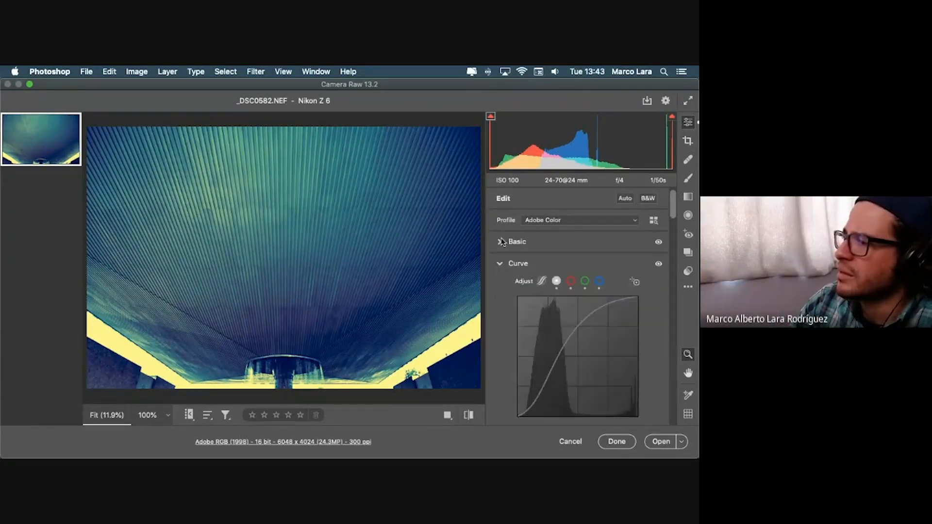
left_click(500, 263)
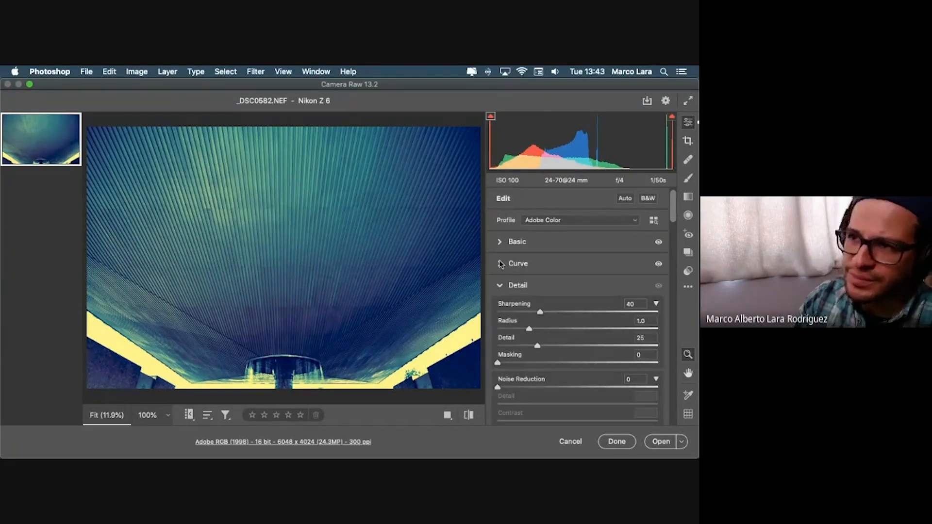
left_click_drag(672, 213, 674, 223)
left_click(519, 218)
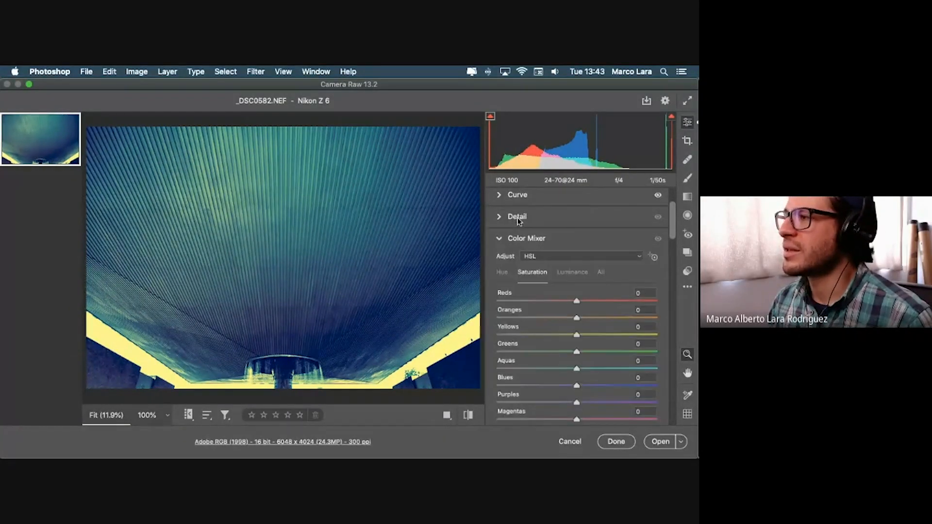
left_click(500, 219)
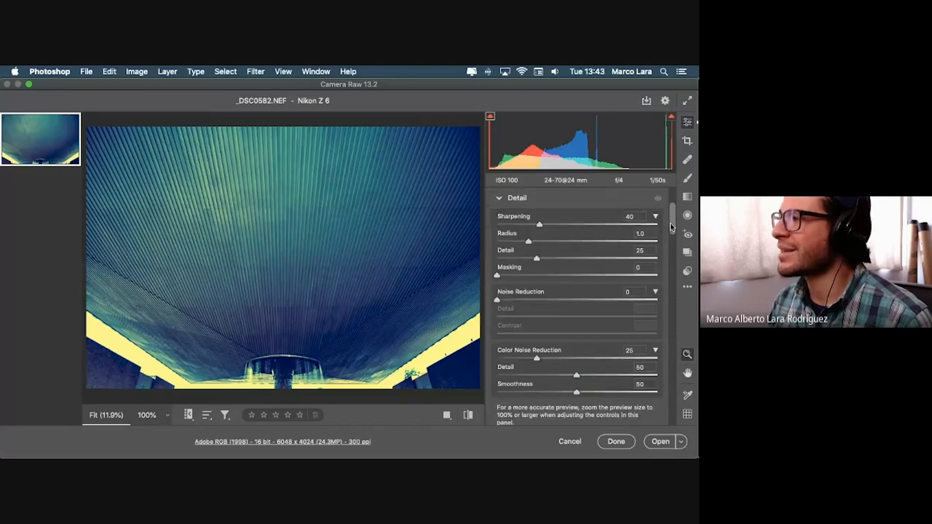
left_click_drag(673, 221, 674, 224)
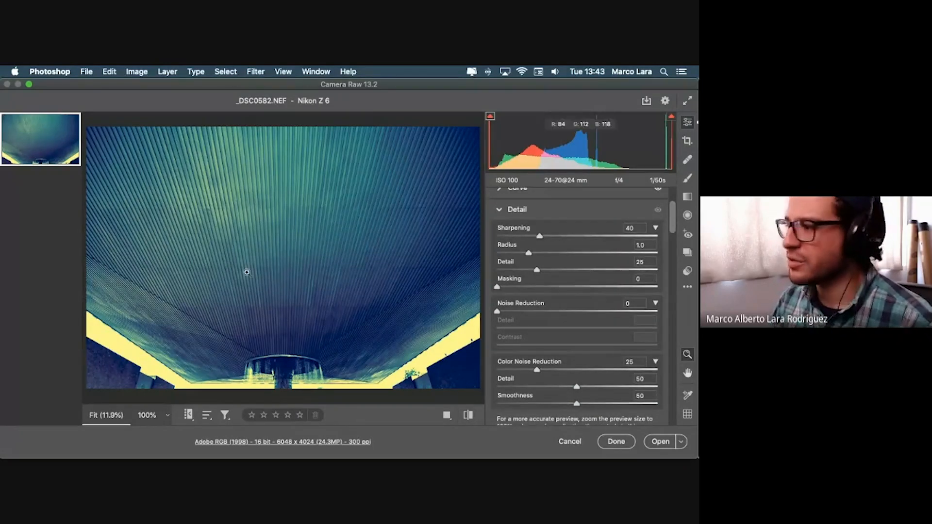
left_click(626, 442)
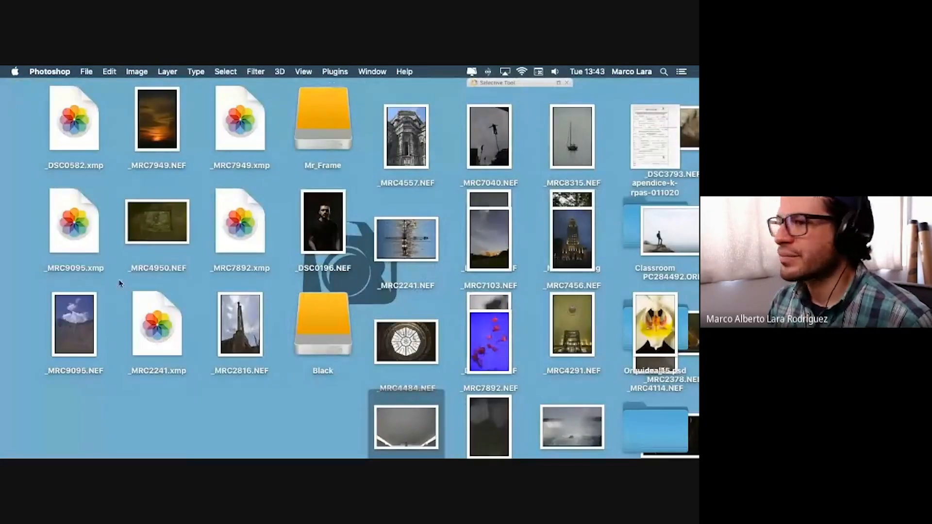
Reopen _MRC2241.NEF for raw editing, bring its Detail settings into view and zoom the photo to 100%
double_click(388, 237)
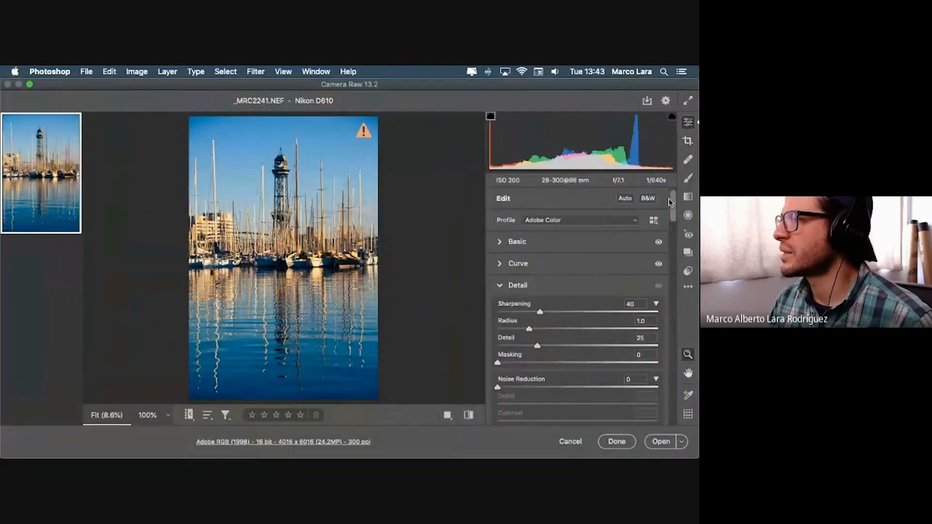
mouse_move(670, 202)
left_mouse_down()
mouse_move(673, 233)
mouse_move(674, 214)
left_mouse_up()
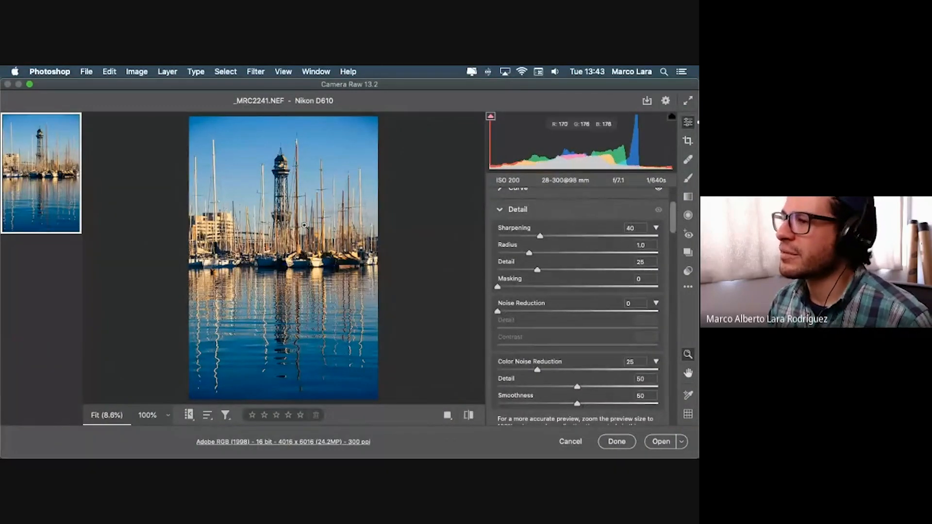
left_click(301, 227)
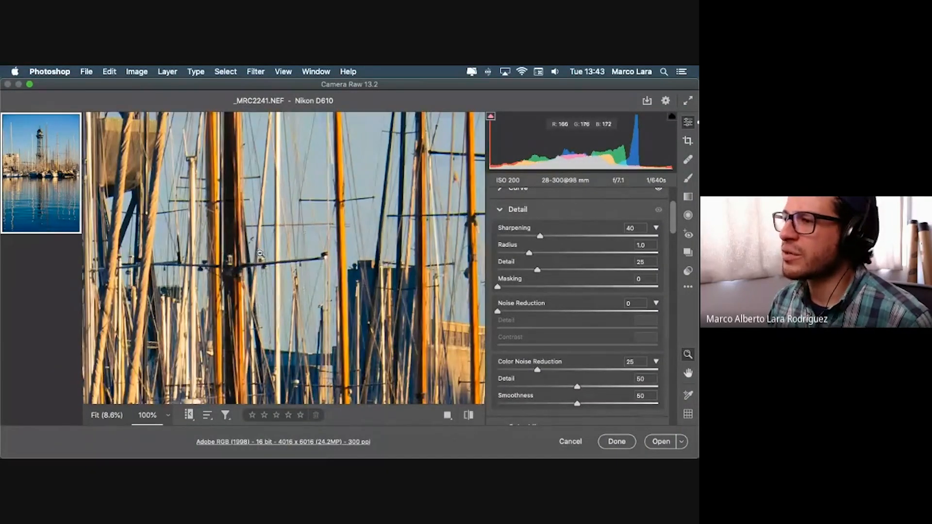
Examine the fine detail of the masts, boats and tower in the harbour photo at 100% zoom
scroll(260, 253, "up", 10)
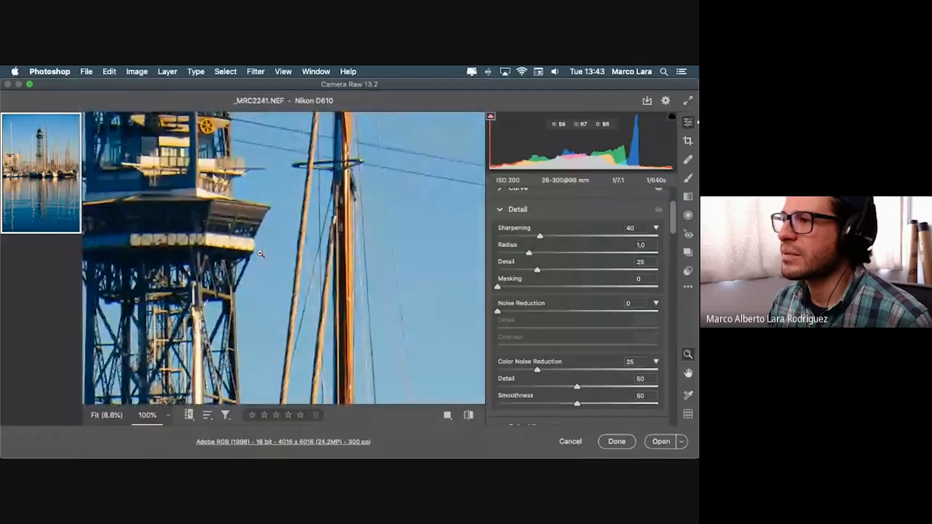
left_click(260, 252)
left_click(260, 254)
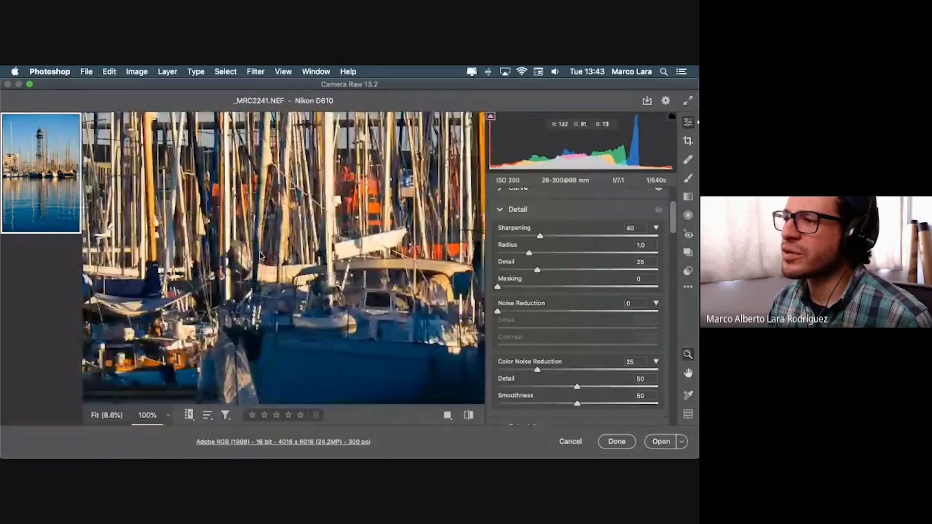
scroll(260, 254, "up", 10)
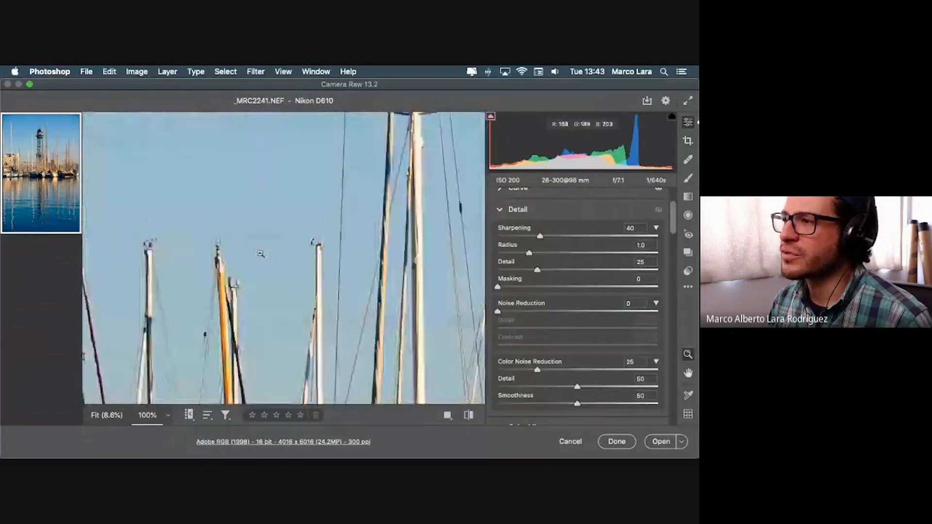
scroll(260, 254, "right", 10)
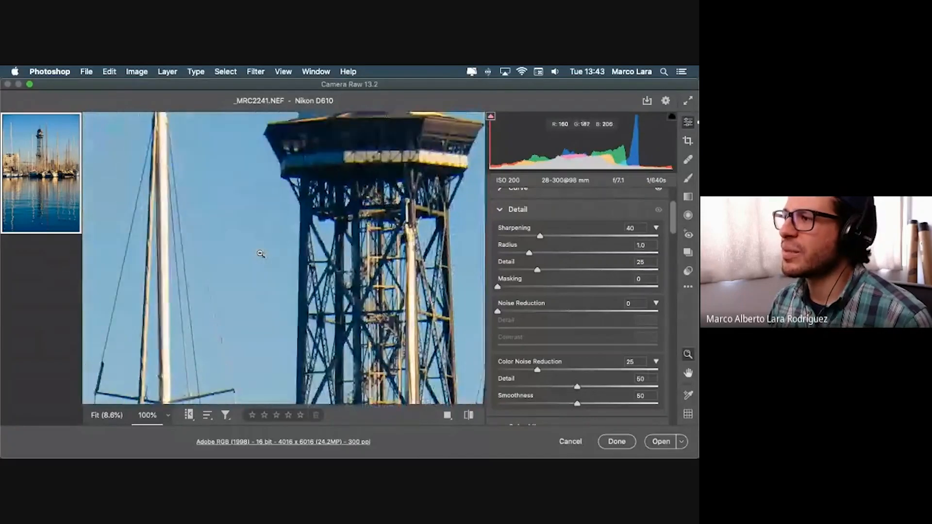
scroll(260, 254, "up", 5)
scroll(261, 253, "right", 3)
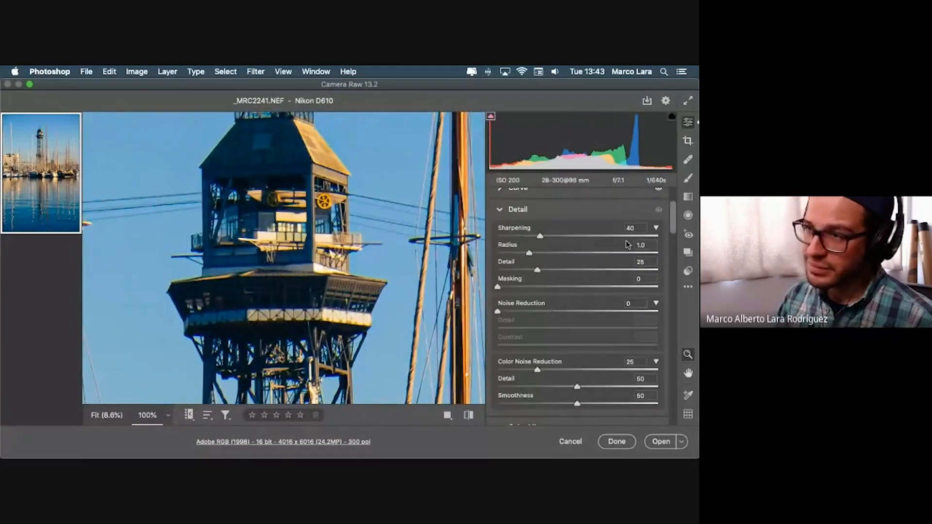
Try Sharpening at its maximum of 150, settle on 70, and reset Radius to 1.0 after a brief increase
left_click(541, 236)
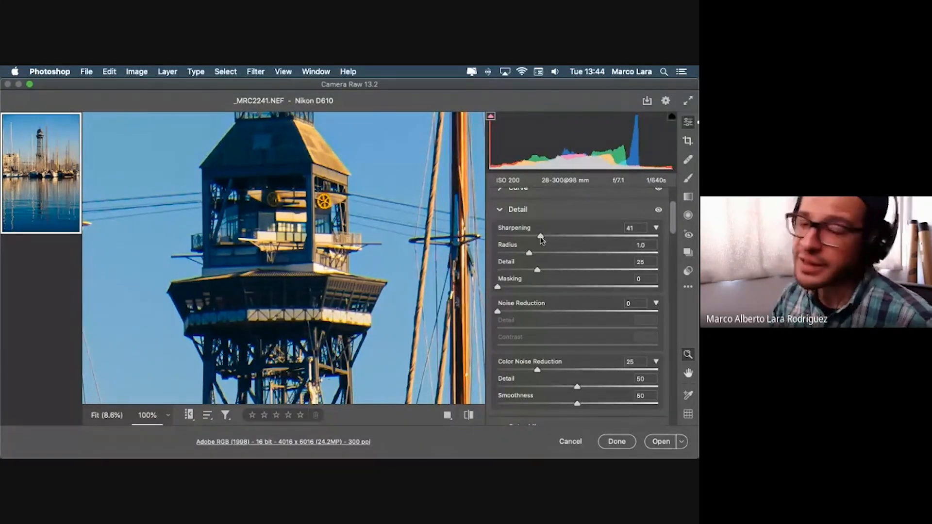
scroll(542, 240, "up", 2)
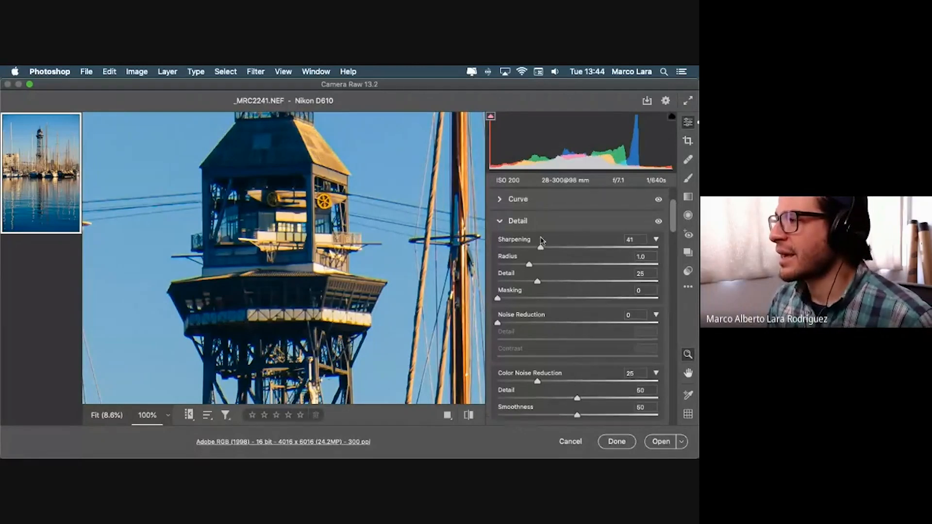
left_click_drag(540, 255, 575, 258)
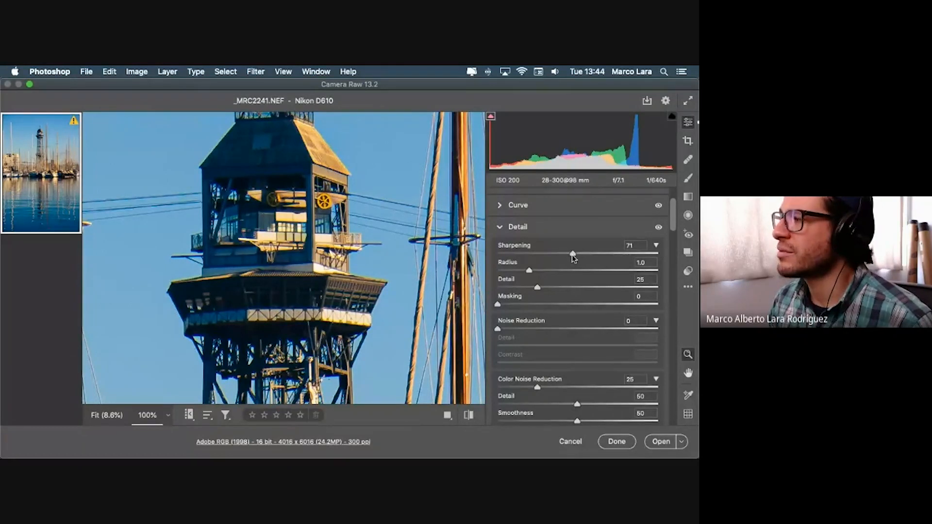
left_click_drag(571, 254, 698, 253)
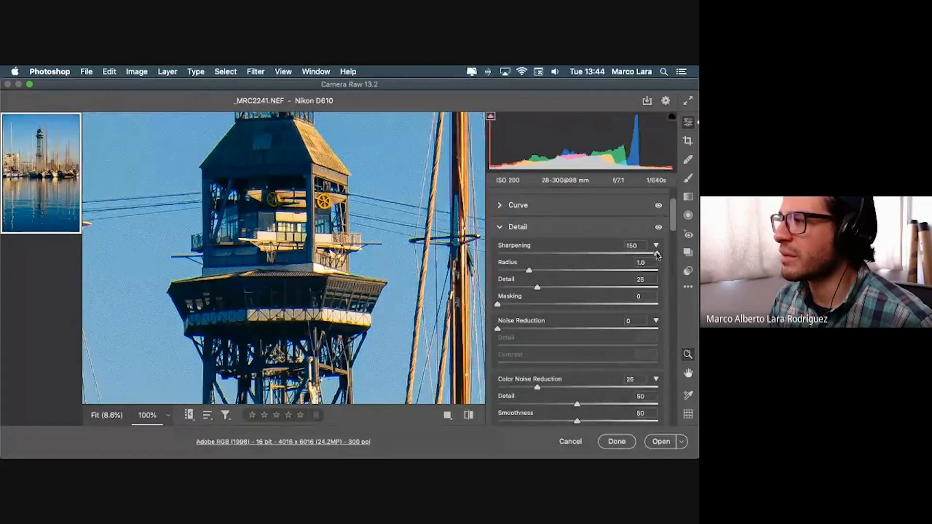
left_click_drag(657, 254, 583, 258)
left_click_drag(540, 257, 571, 256)
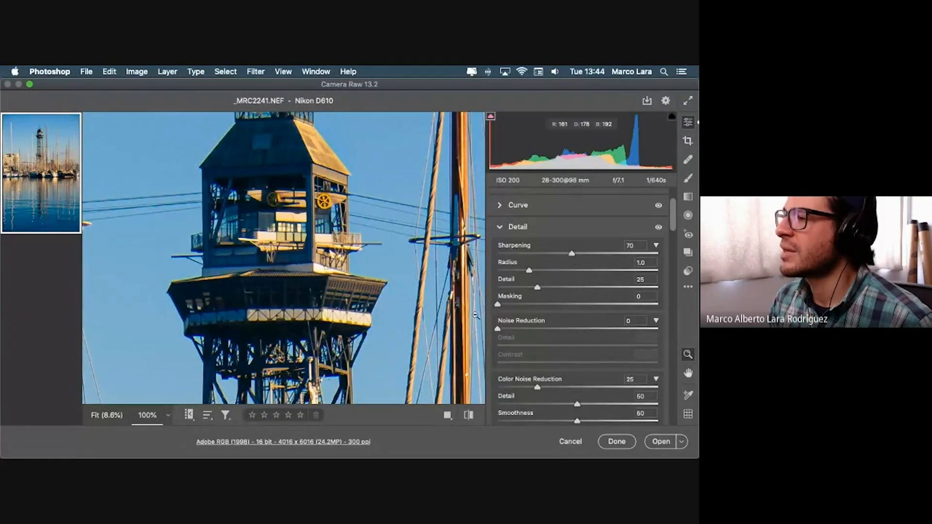
mouse_move(532, 272)
left_mouse_down()
mouse_move(553, 274)
mouse_move(545, 280)
left_mouse_up()
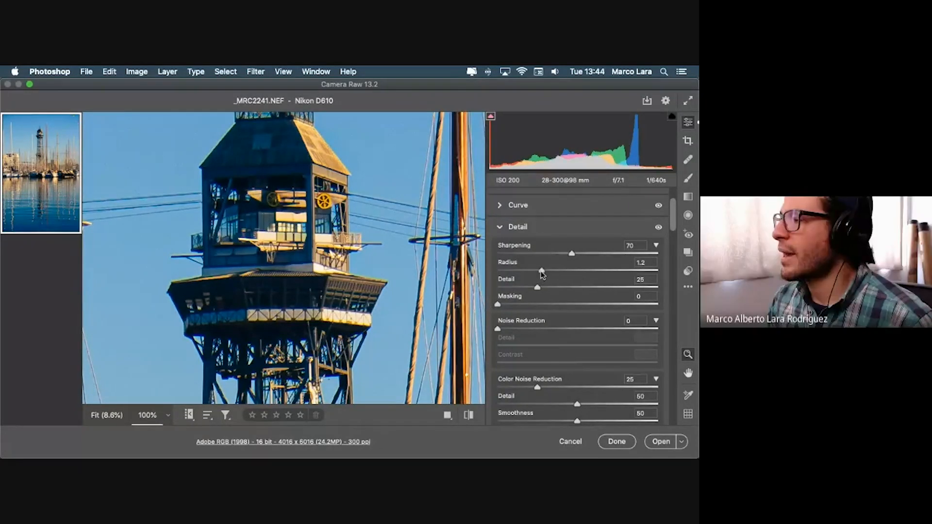
double_click(542, 270)
Review the photo's tone curve, collapse the Curve settings again and return to the Detail settings
left_click_drag(673, 212, 673, 203)
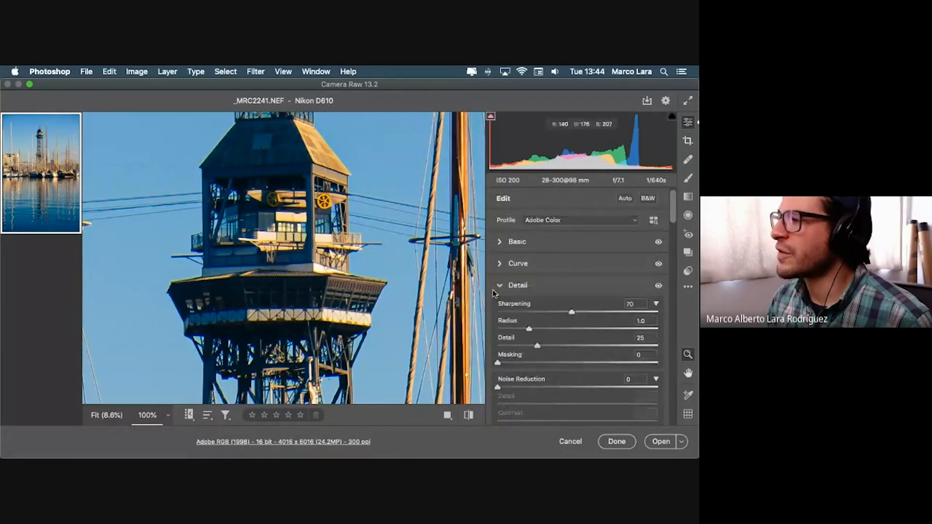
left_click(515, 263)
scroll(504, 267, "down", 6)
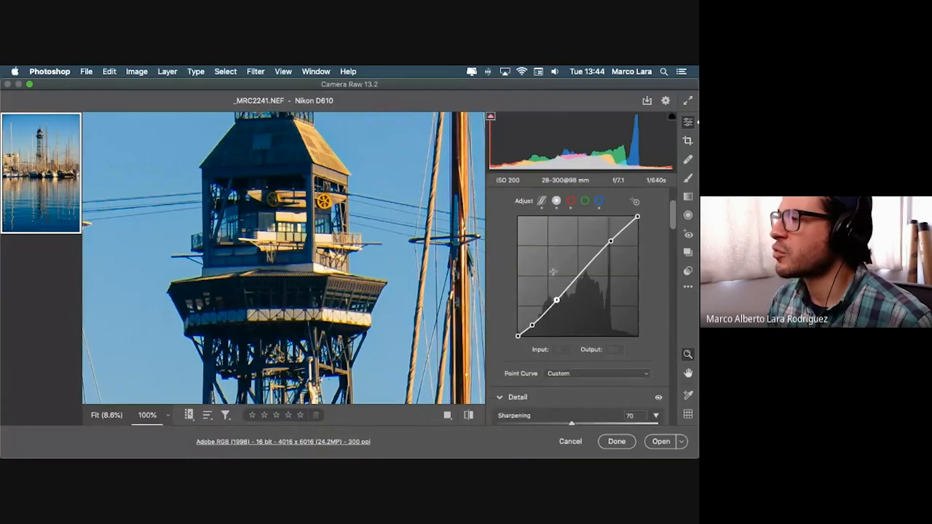
scroll(505, 267, "up", 4)
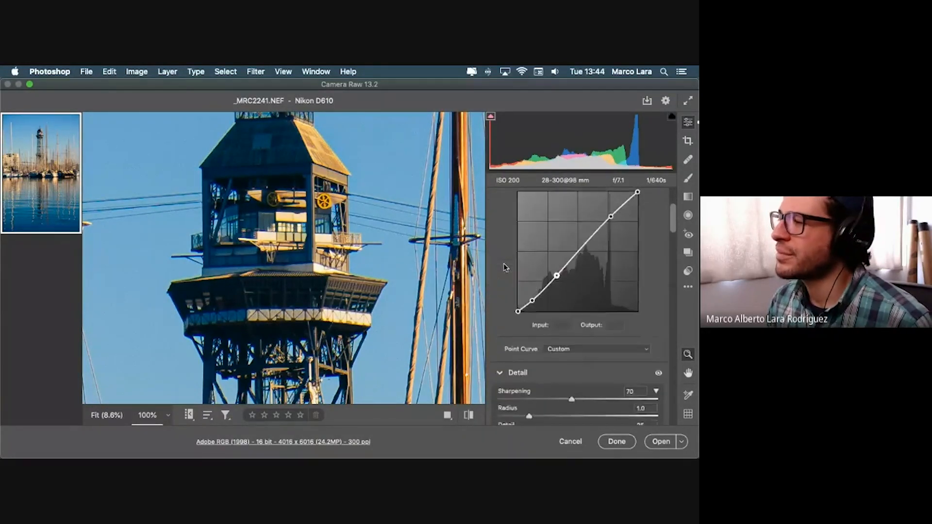
scroll(505, 266, "down", 5)
scroll(519, 272, "up", 7)
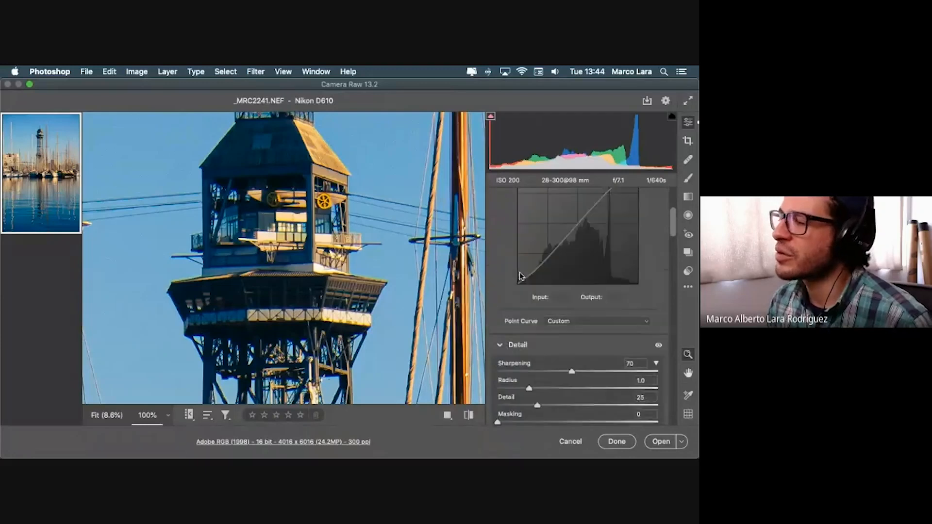
left_click(500, 221)
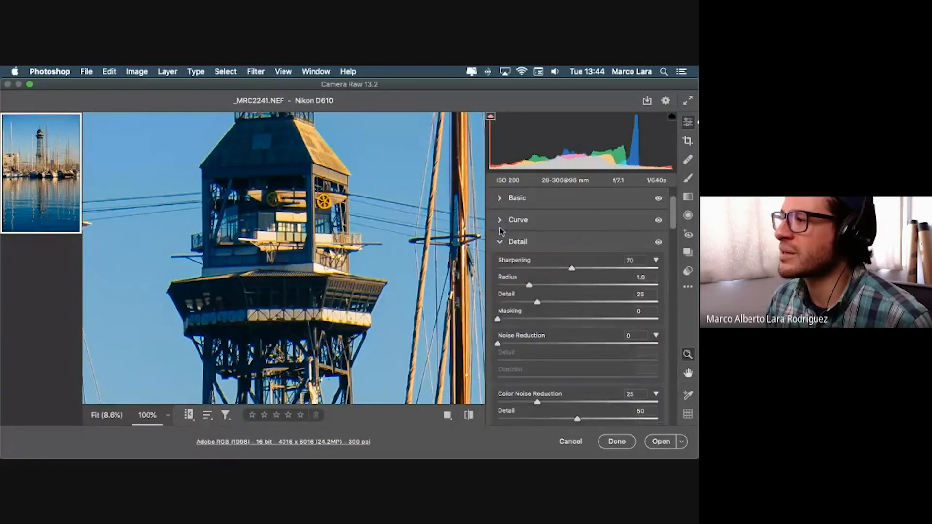
scroll(537, 233, "up", 1)
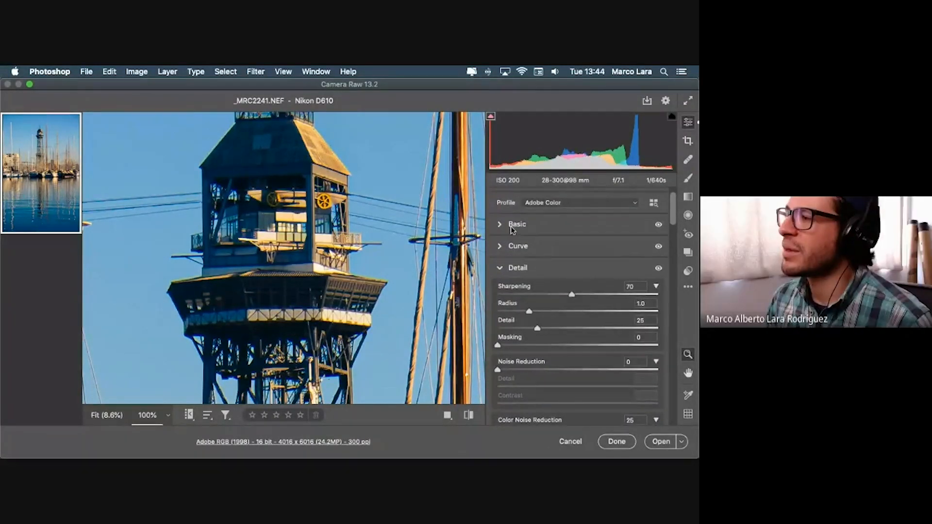
left_click(532, 267)
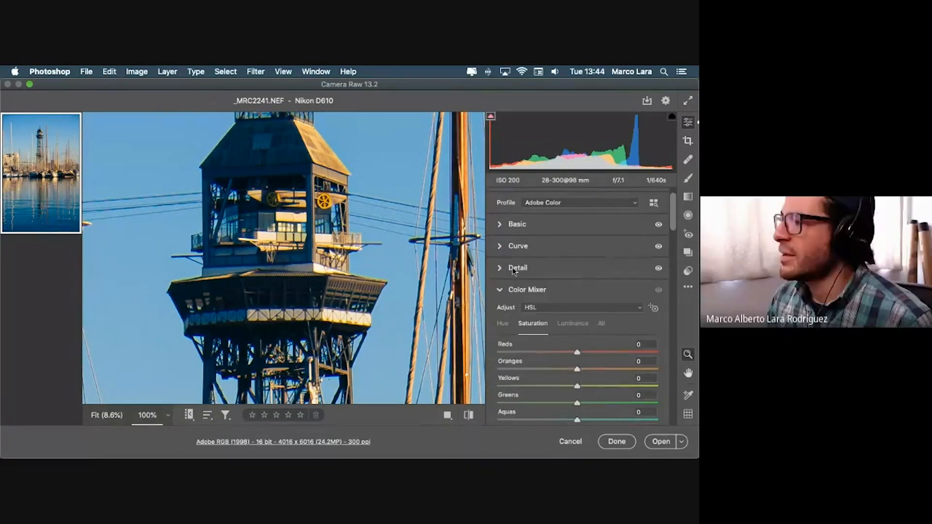
left_click(607, 267)
scroll(672, 220, "up", 1)
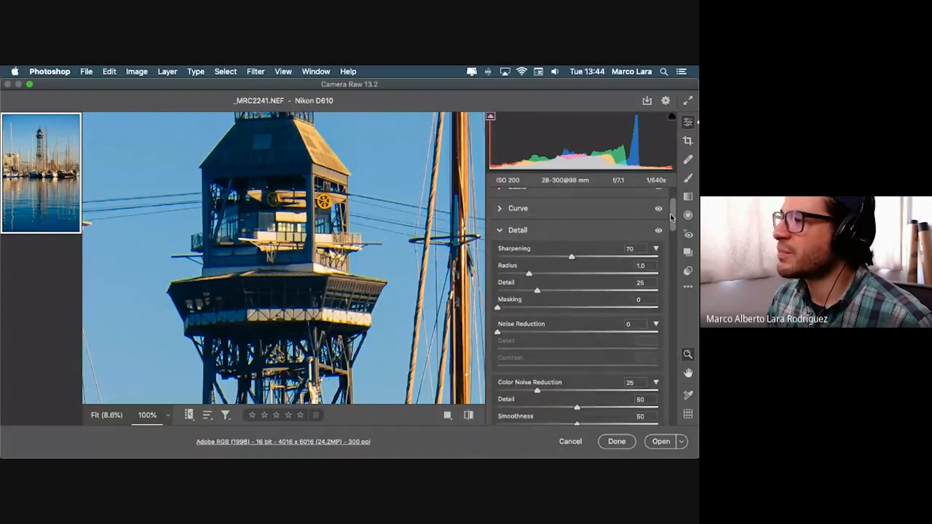
scroll(672, 219, "down", 2)
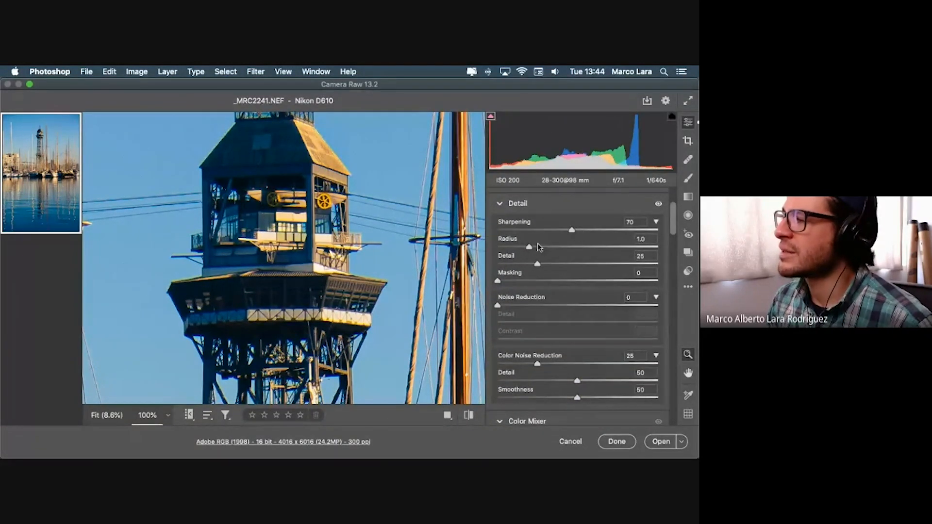
Compare Radius at 3.0 and 0.5 with Sharpening at 150, and settle on Sharpening 70, Radius 1.5 and Detail 15
left_click_drag(573, 230, 695, 231)
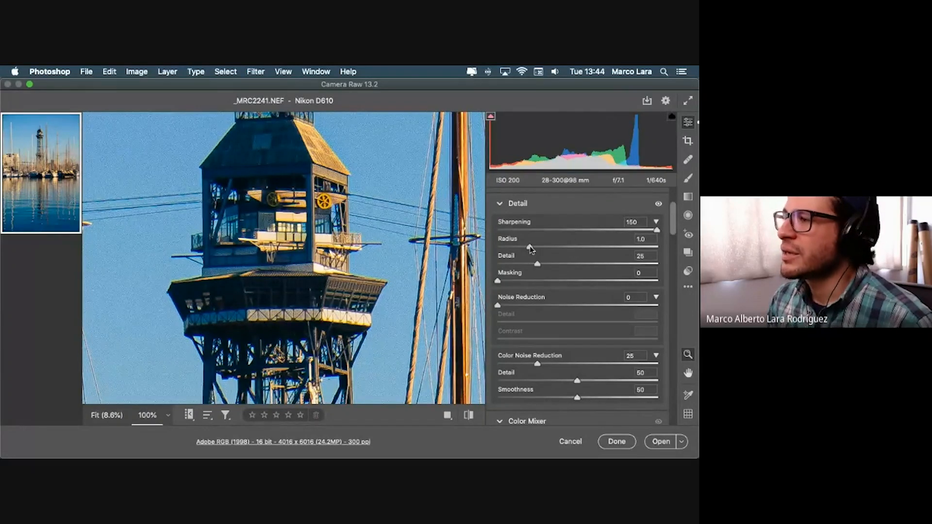
left_click_drag(530, 249, 667, 262)
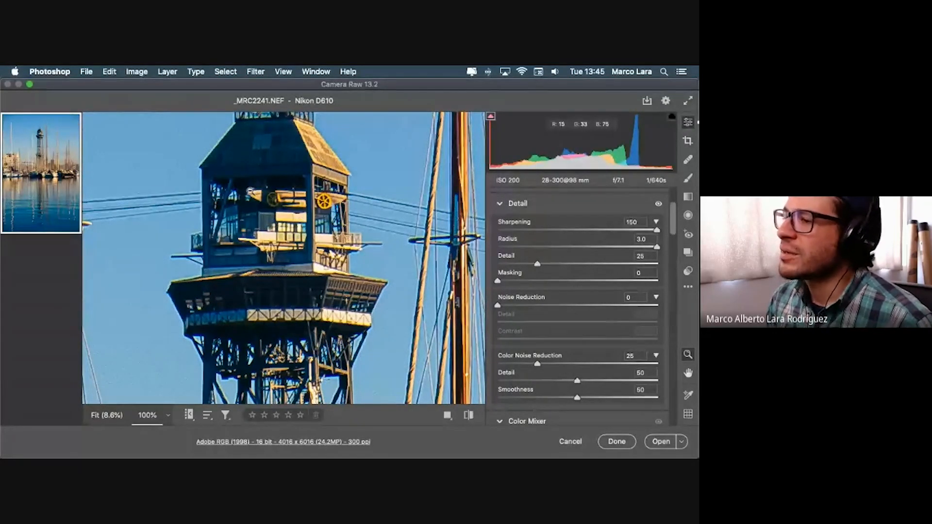
left_click_drag(657, 248, 479, 253)
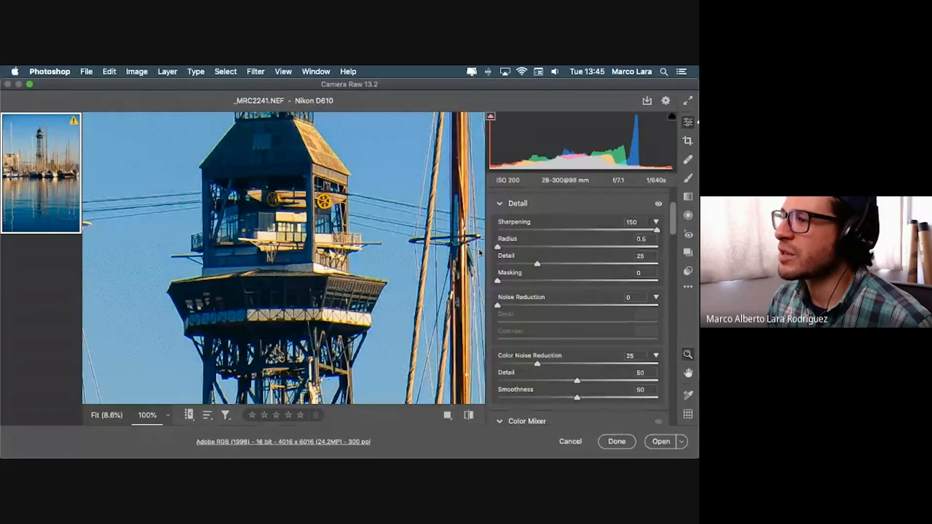
left_click_drag(545, 253, 537, 257)
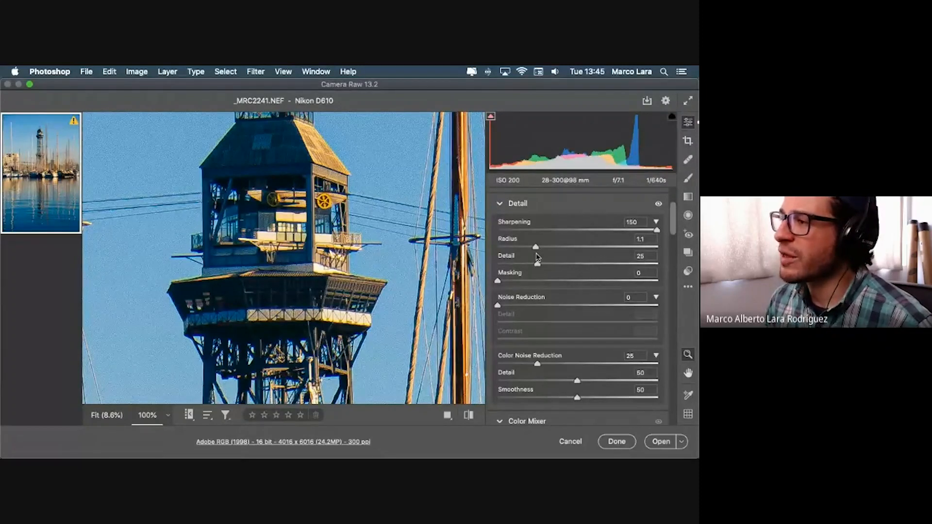
left_click_drag(537, 258, 697, 252)
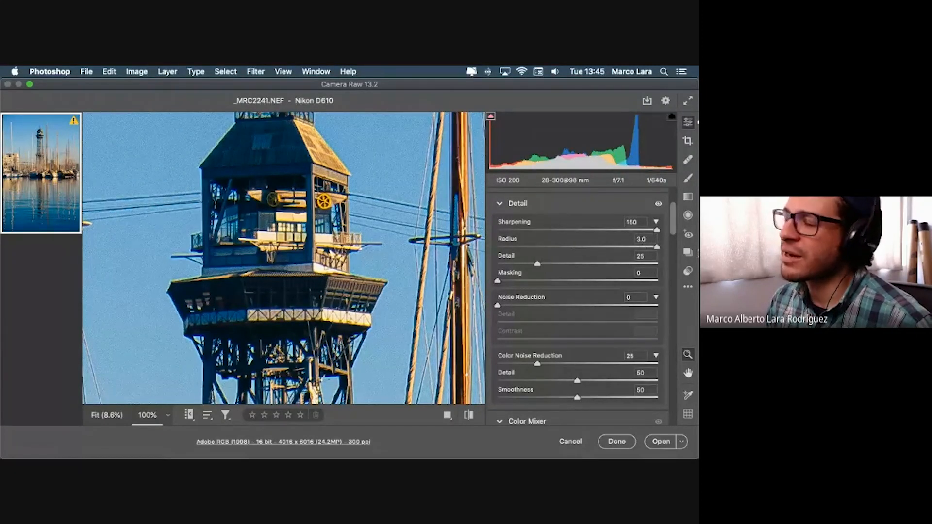
scroll(631, 252, "down", 1)
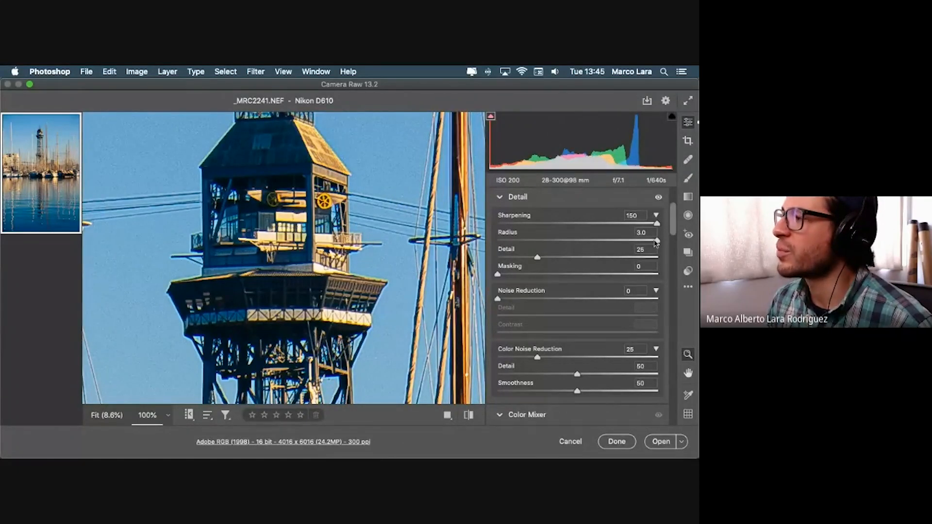
left_click_drag(656, 242, 537, 241)
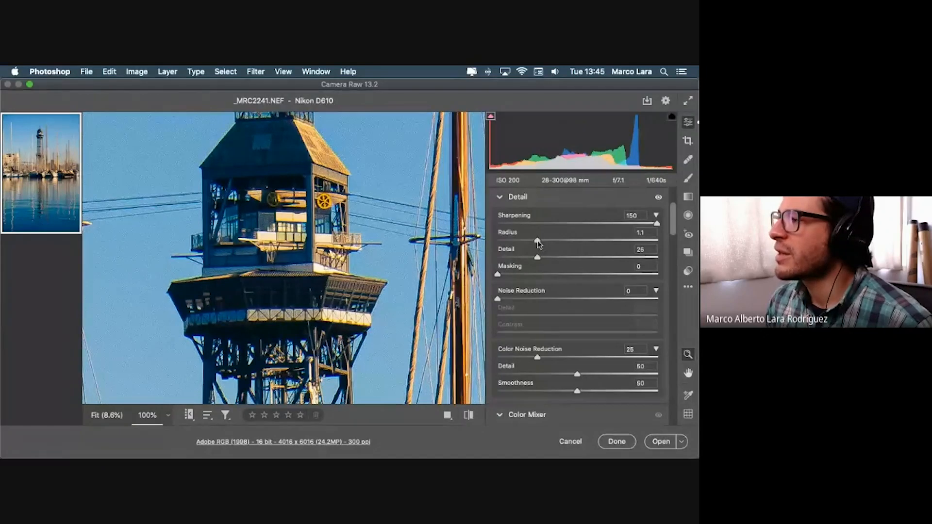
left_click_drag(538, 243, 563, 242)
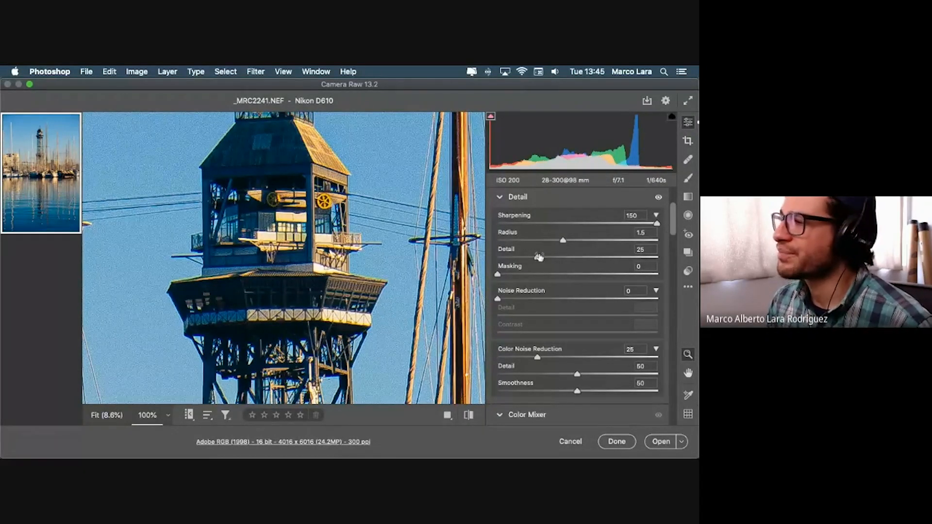
left_click_drag(657, 224, 572, 224)
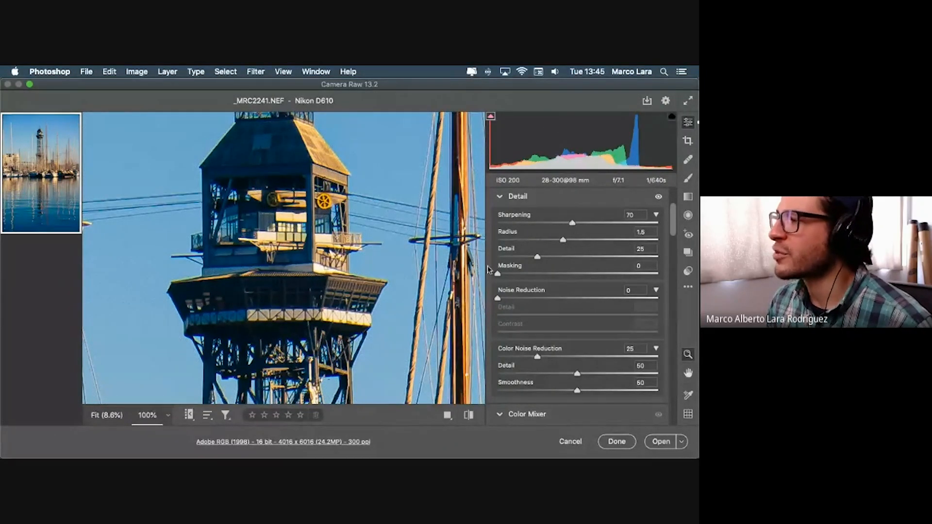
mouse_move(538, 256)
left_mouse_down()
mouse_move(675, 257)
mouse_move(523, 264)
left_mouse_up()
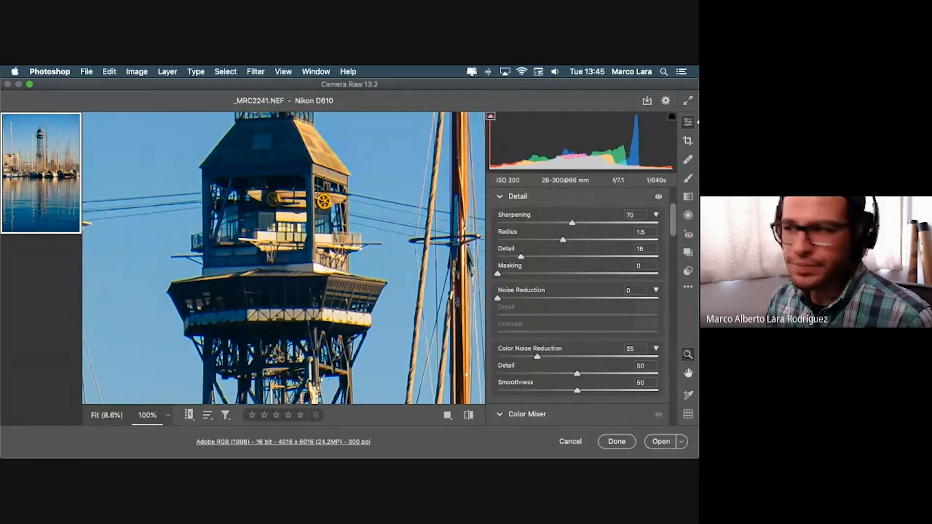
Inspect the tower's roof edge at 400% with Sharpening 150 and Radius 0.5, and restore Sharpening 70 and Radius 1.5
left_click(167, 419)
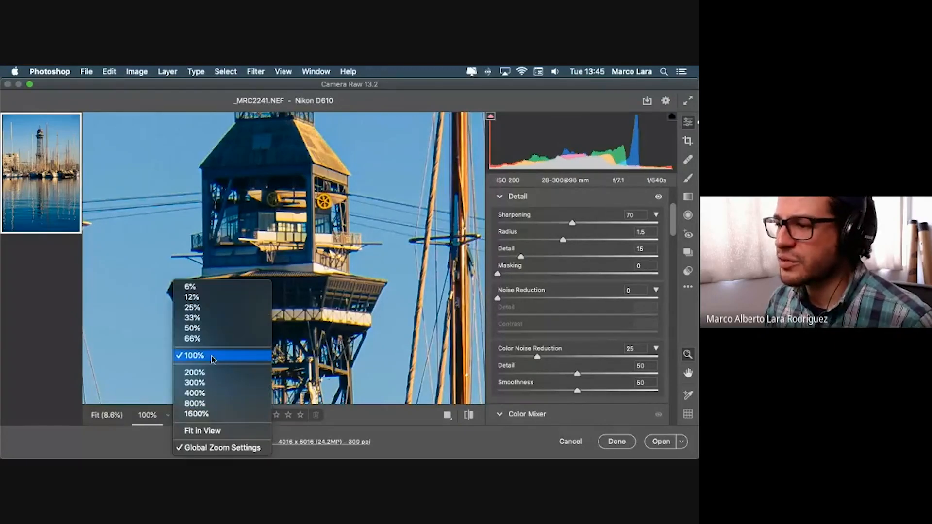
left_click(209, 393)
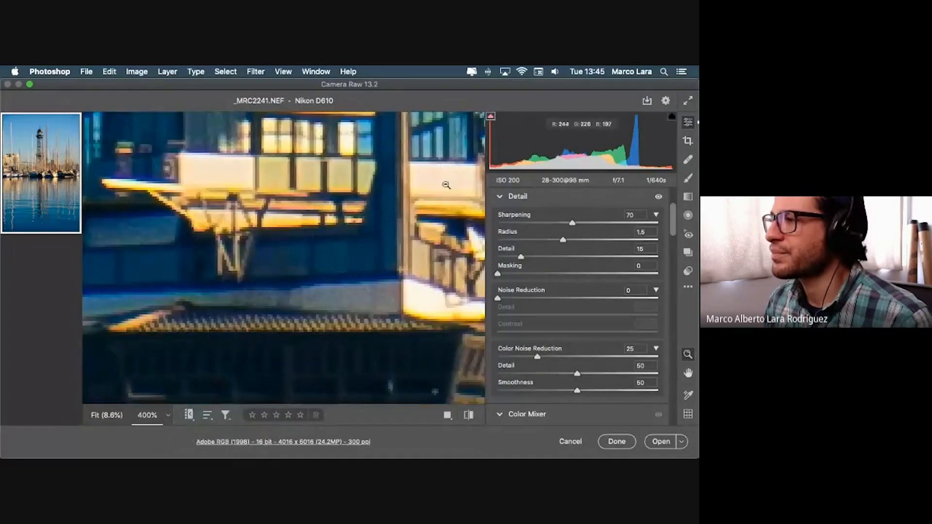
left_click_drag(441, 183, 287, 351)
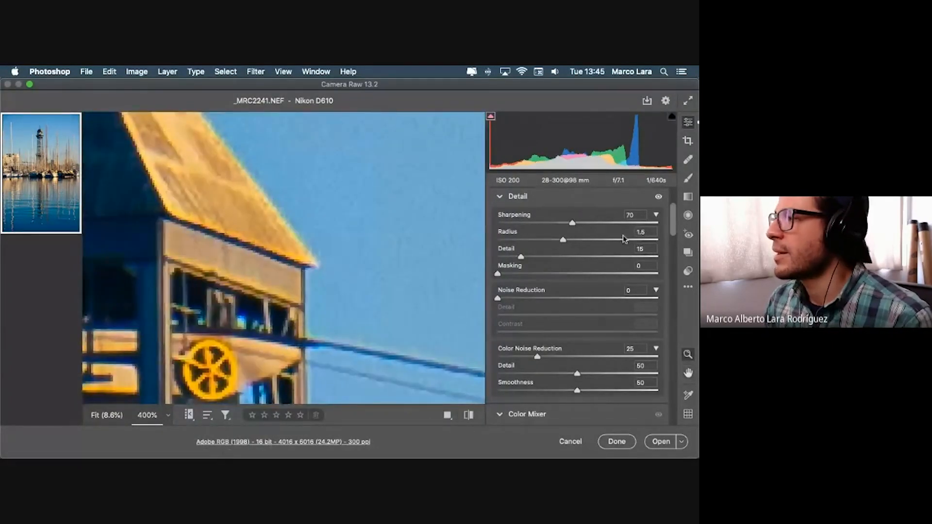
left_click_drag(572, 224, 684, 227)
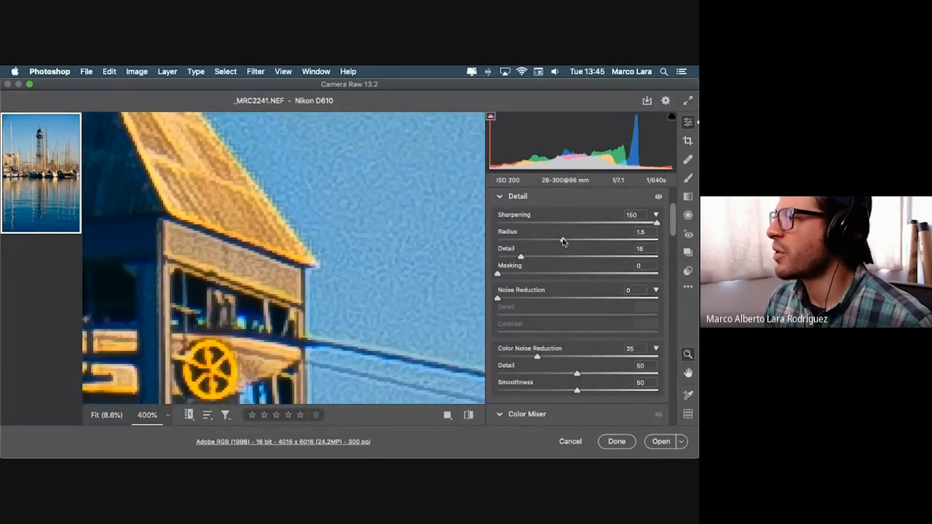
left_click_drag(563, 241, 496, 243)
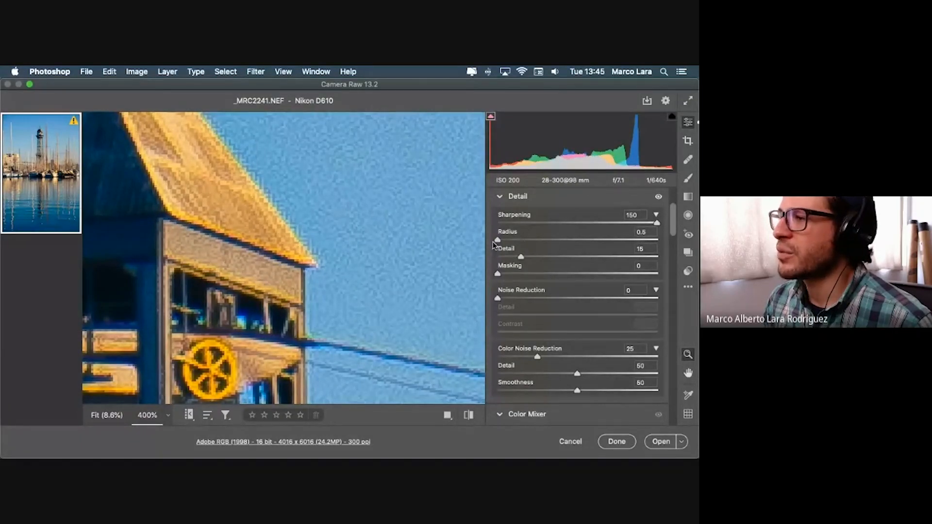
left_click_drag(497, 240, 561, 244)
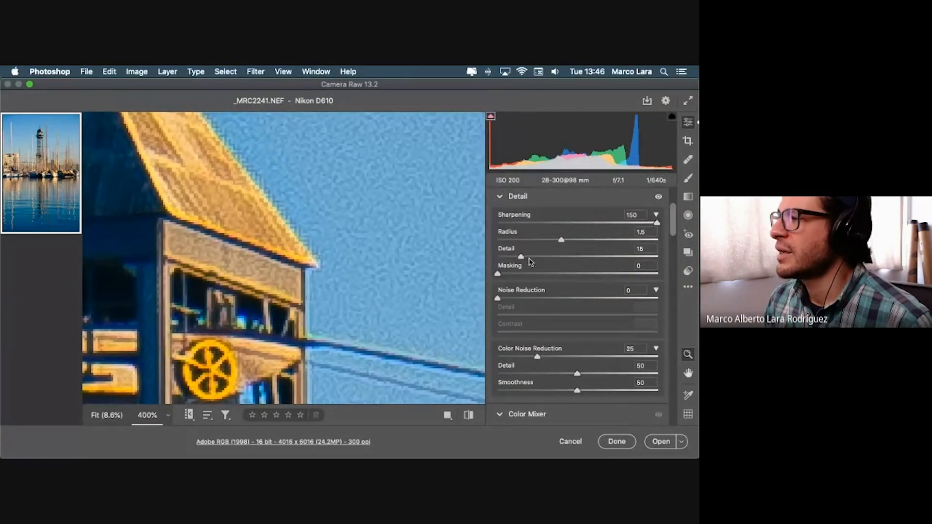
left_click_drag(656, 222, 572, 222)
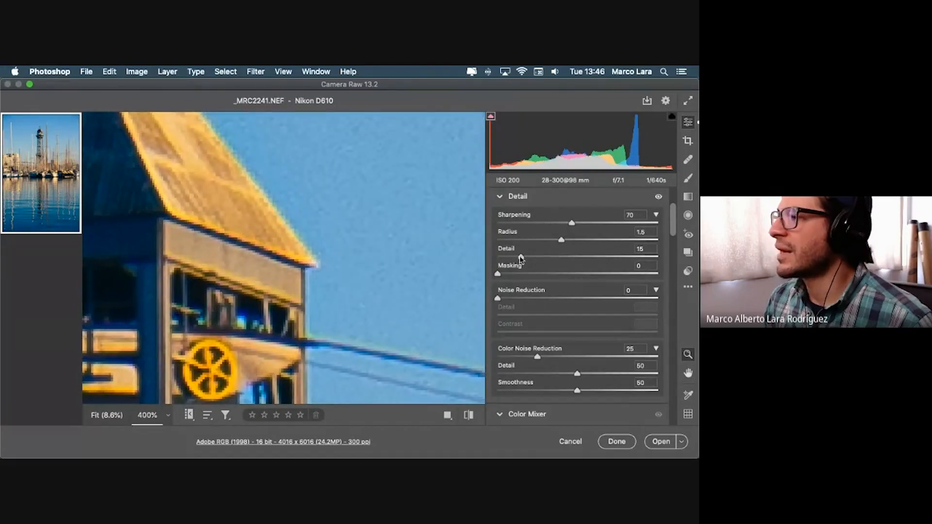
Test the sharpening Detail at 100 on the tower's roof edge and return it to 15
left_click_drag(520, 258, 693, 265)
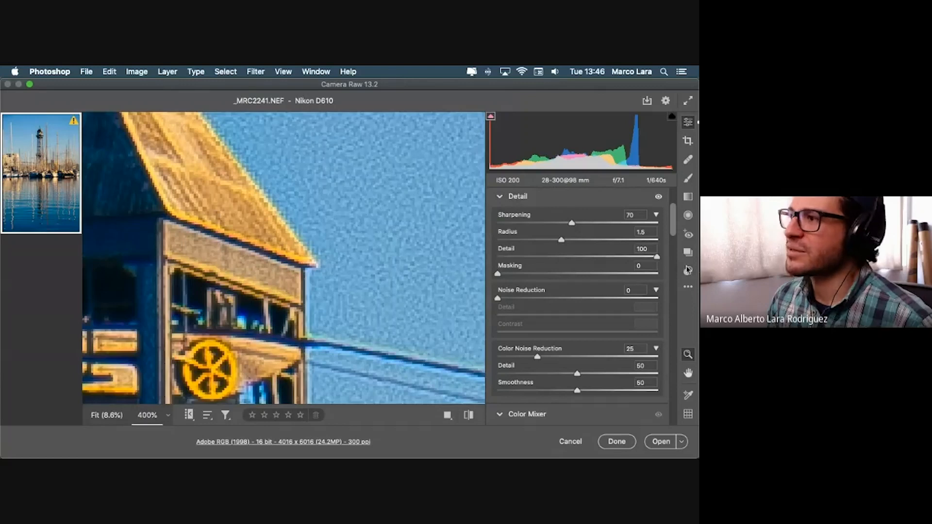
left_click_drag(686, 269, 484, 278)
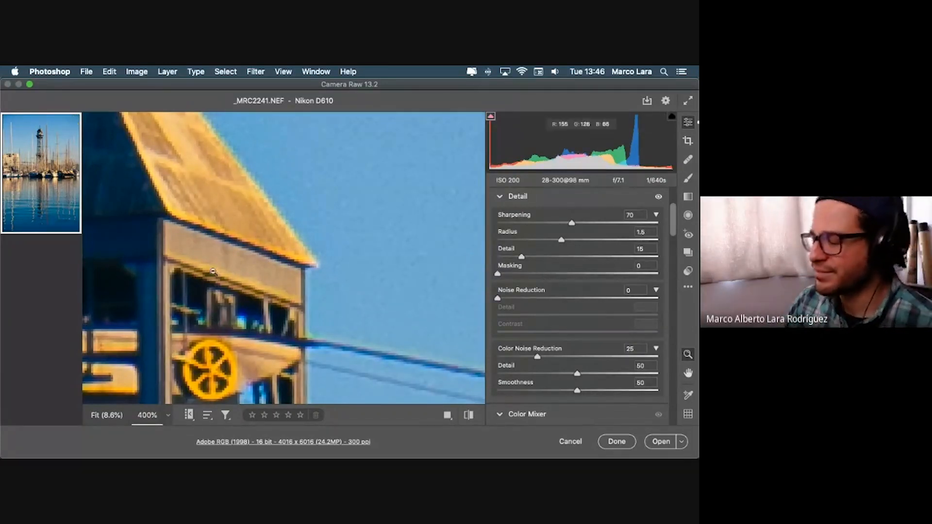
Preview the sharpening mask over the whole harbour photo, testing Masking from 0 up to 100
left_click(168, 416)
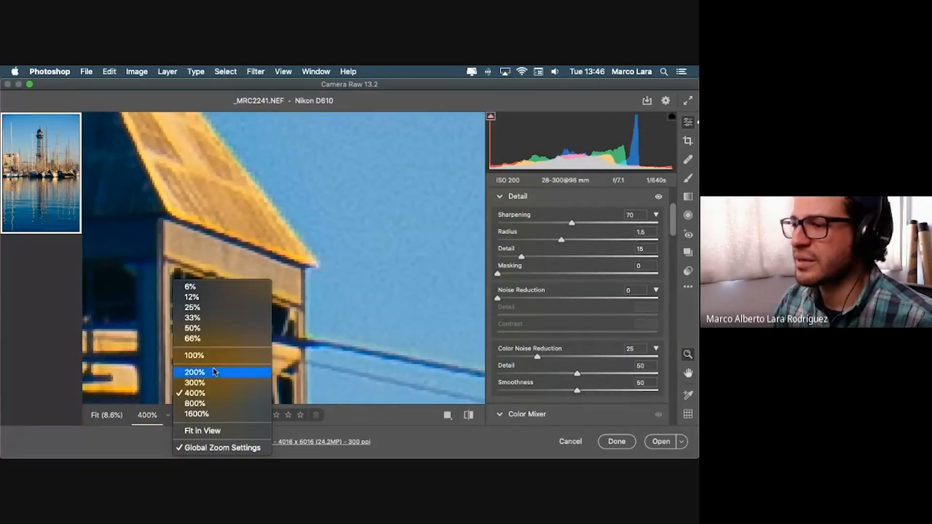
left_click(214, 370)
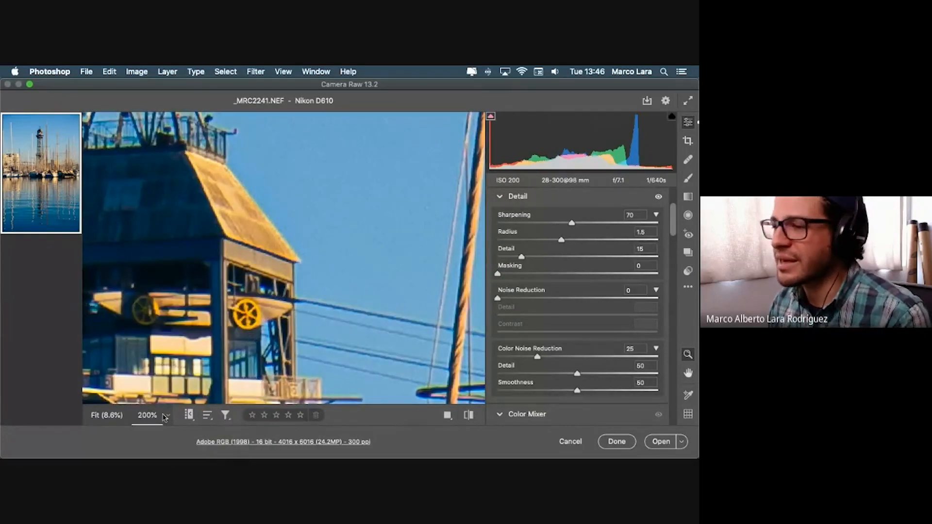
left_click(106, 416)
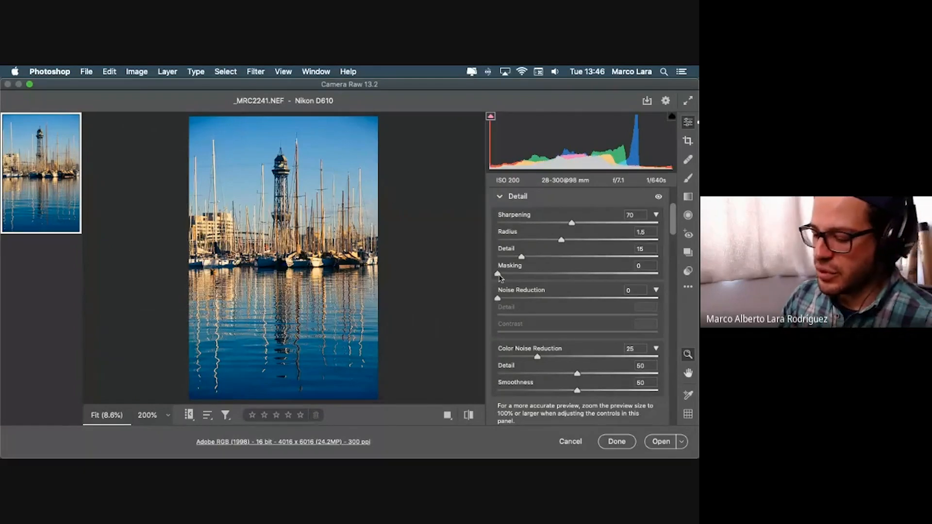
key("alt")
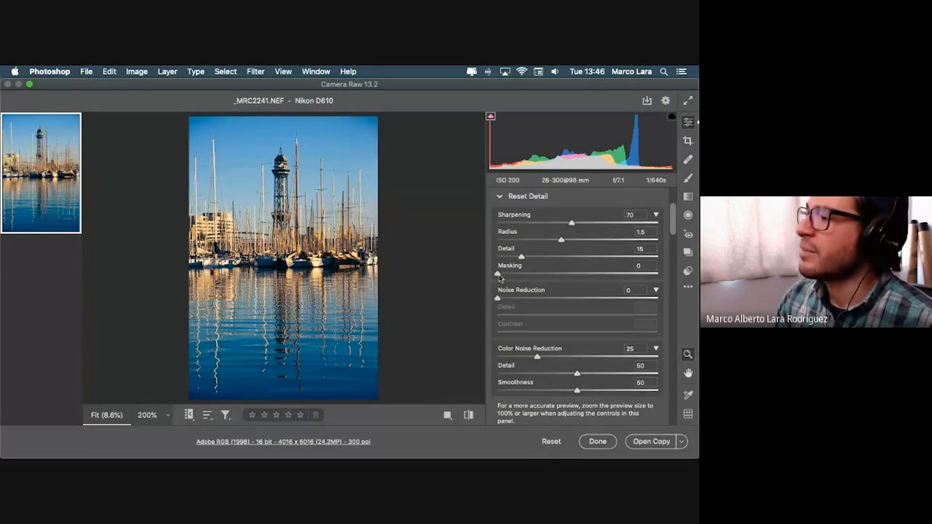
mouse_move(498, 276)
left_mouse_down()
mouse_move(667, 276)
mouse_move(480, 278)
left_mouse_up()
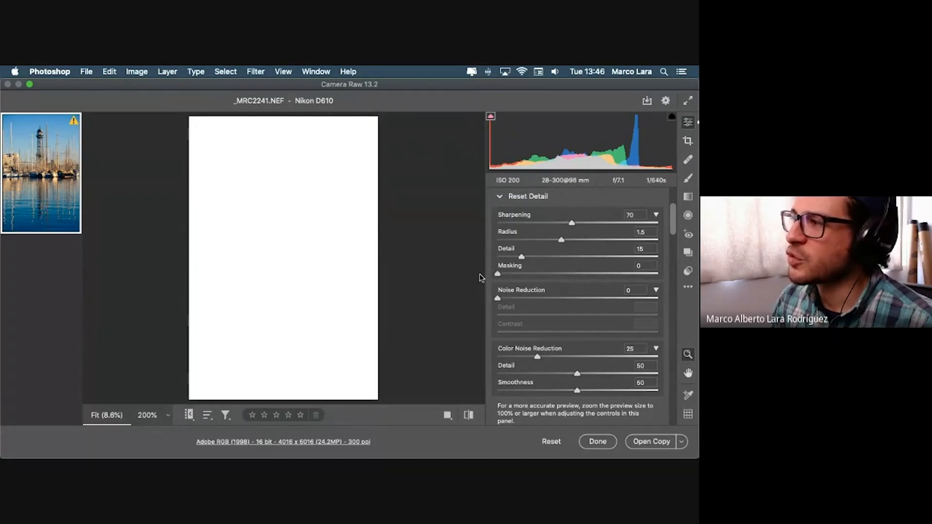
left_click_drag(498, 277, 677, 275)
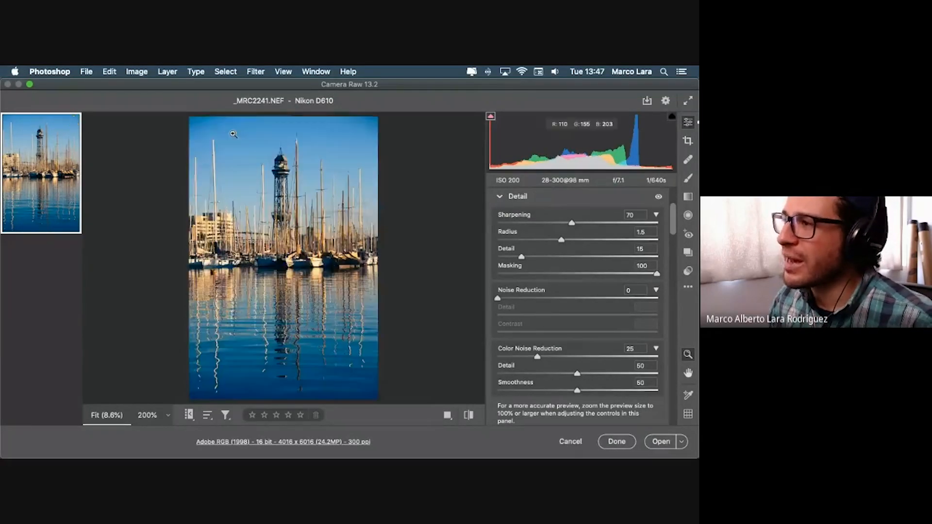
Preview the sharpening mask around the tower and masts at 100% zoom, trying Masking at 15 and 60, and settle on 55
key("super+plus")
key("super+plus")
key("super+plus")
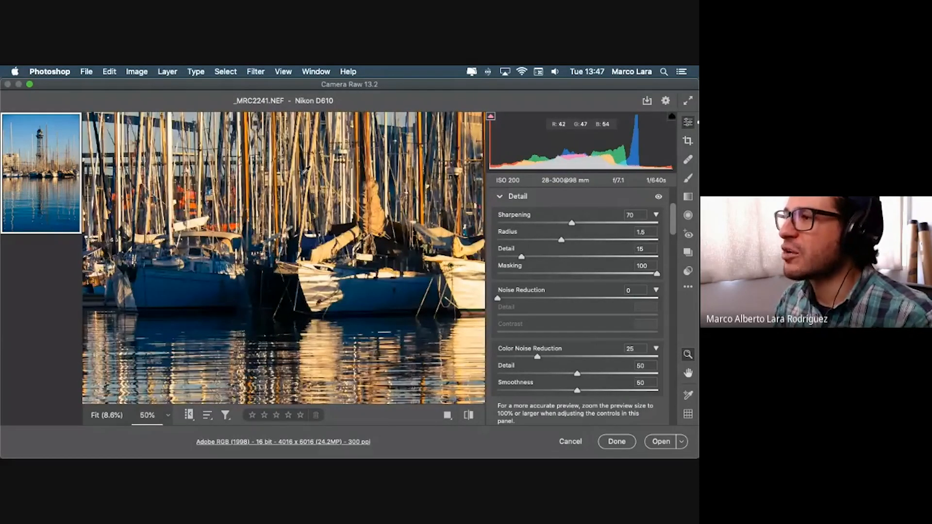
scroll(284, 258, "up", 10)
left_click(168, 415)
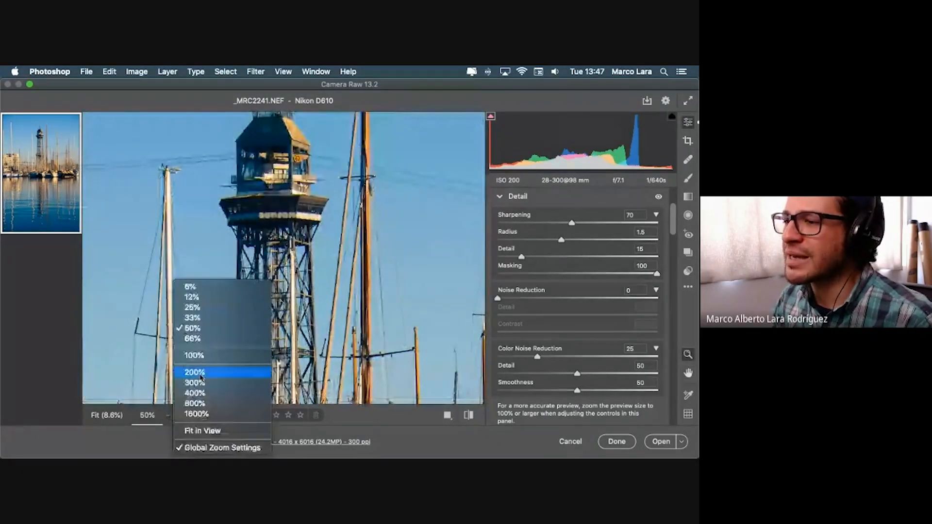
left_click(199, 355)
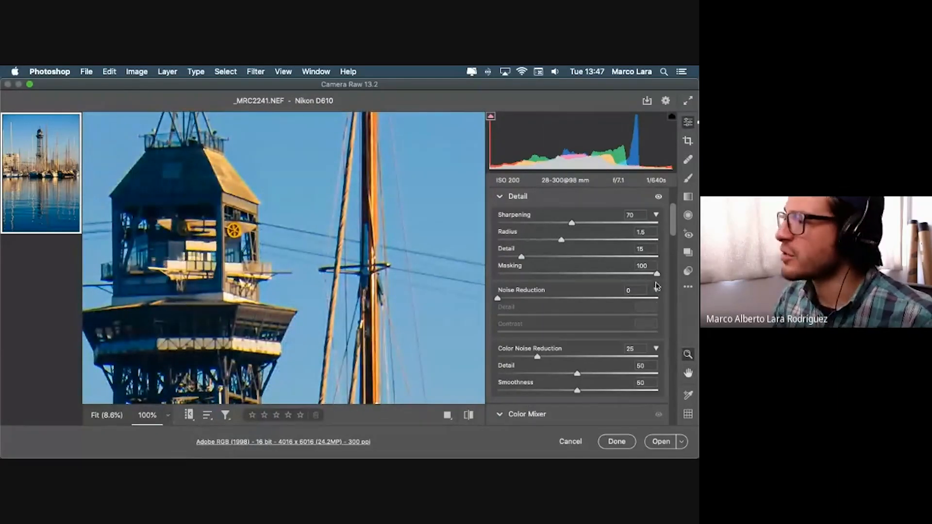
left_click_drag(656, 275, 519, 275)
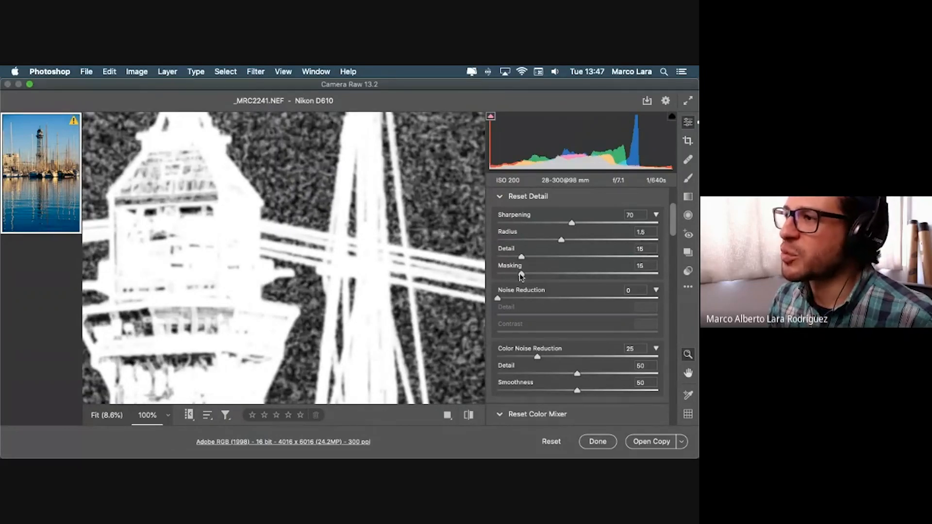
left_click_drag(522, 276, 588, 275)
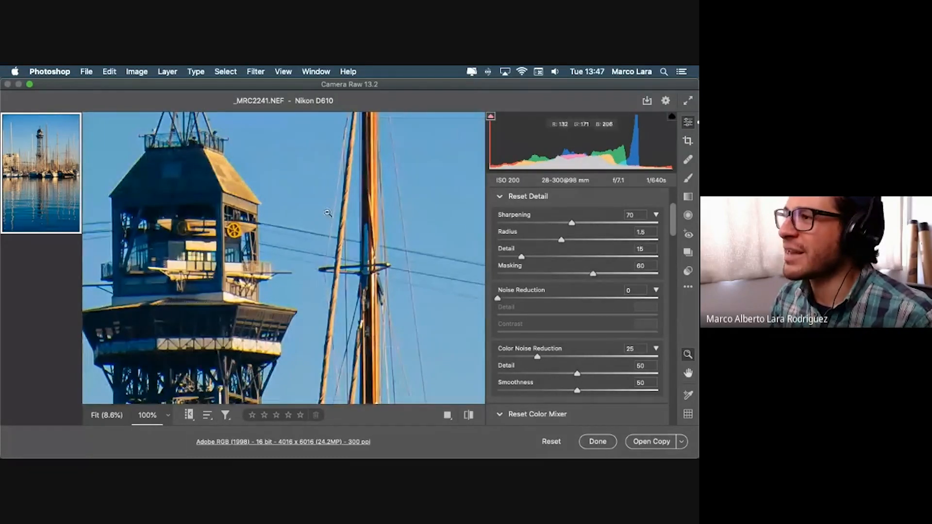
left_click_drag(397, 152, 269, 291)
mouse_move(594, 275)
left_mouse_down()
mouse_move(560, 278)
mouse_move(581, 279)
left_mouse_up()
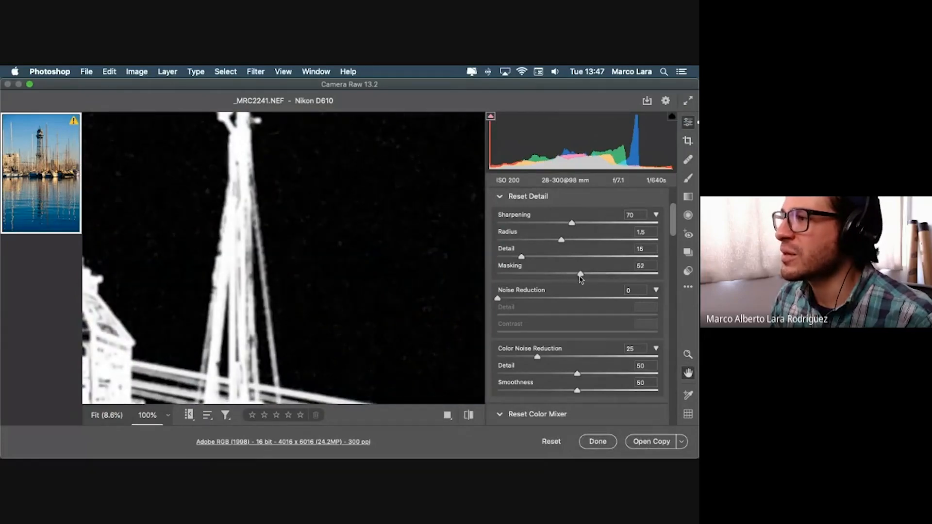
left_click_drag(205, 326, 360, 130)
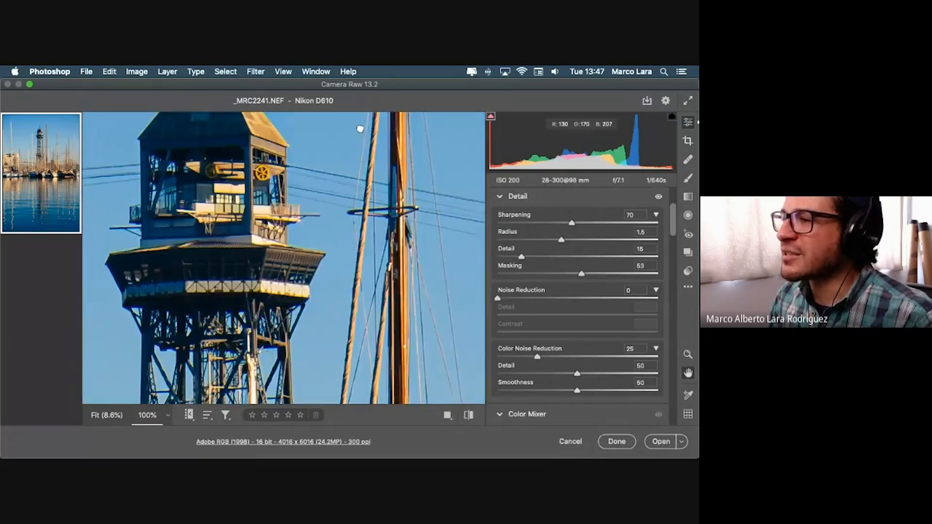
left_click_drag(581, 275, 586, 276)
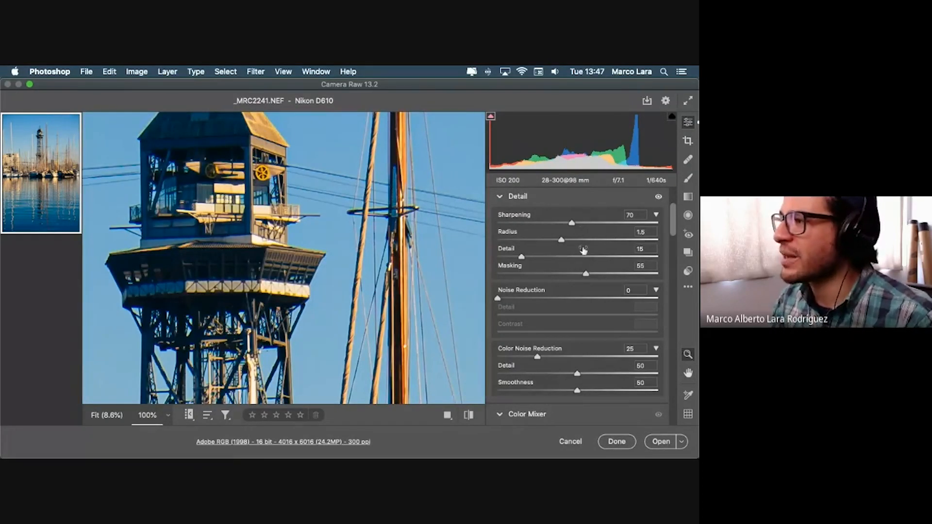
Inspect the sharpened edges of the tower's roof at 200% zoom and return to a wider view of the harbour photo
left_click_drag(285, 148, 293, 295)
key("z")
left_click(293, 294)
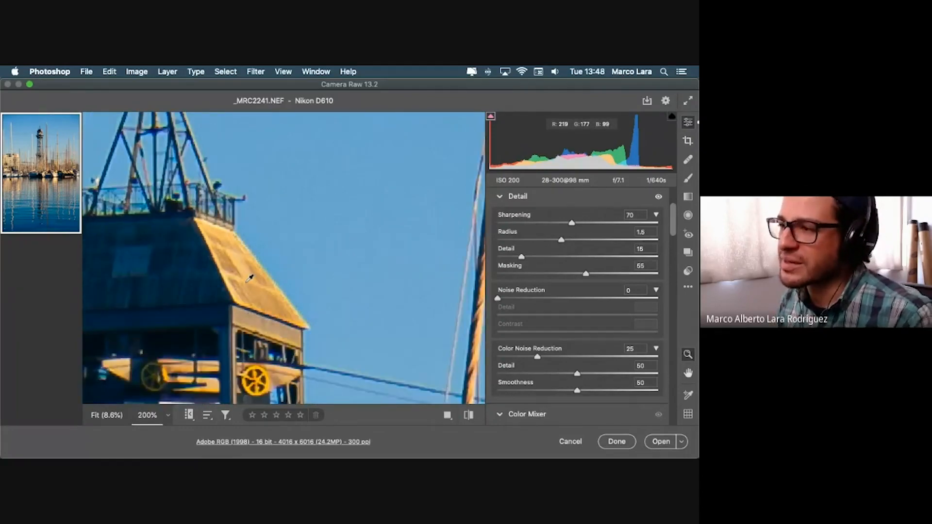
key("super+minus")
key("super+minus")
key("super+minus")
key("super+minus")
key("super+minus")
key("super+minus")
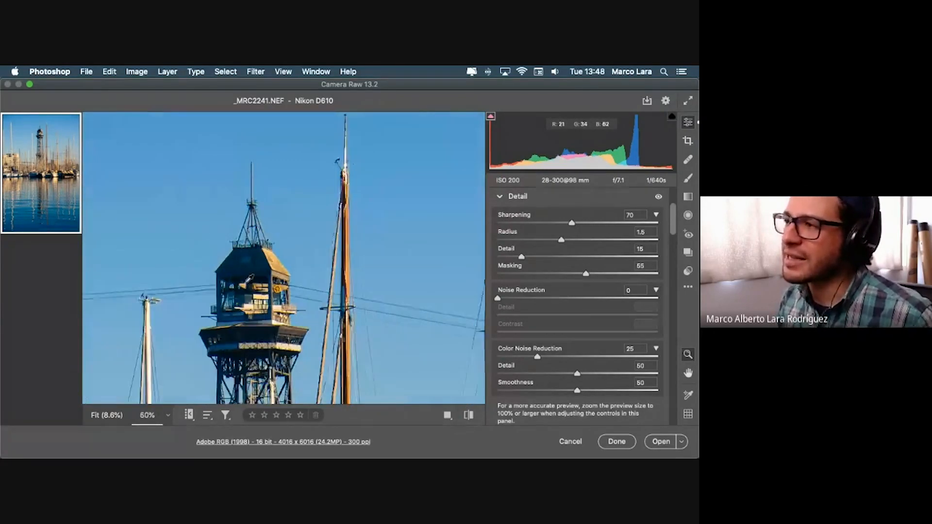
key("super+minus")
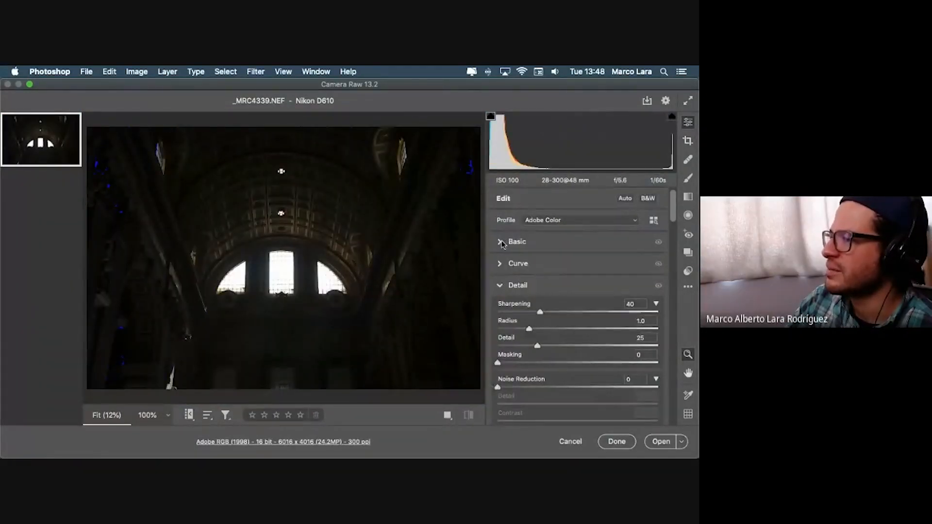
Set the dark church interior photo's Exposure to +5.00, try a lower exposure at 100% zoom and undo that test
left_click(503, 242)
left_click_drag(583, 289, 662, 290)
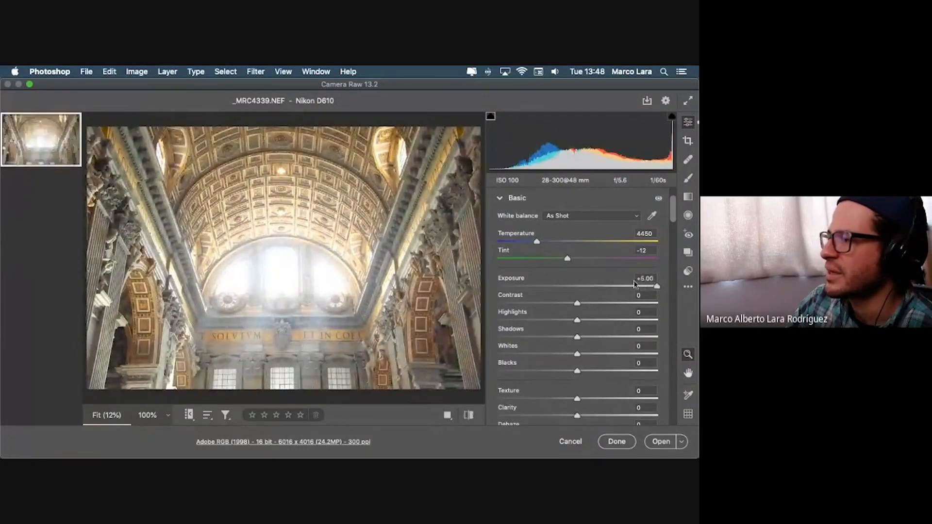
left_click(419, 214)
left_click_drag(397, 214, 386, 214)
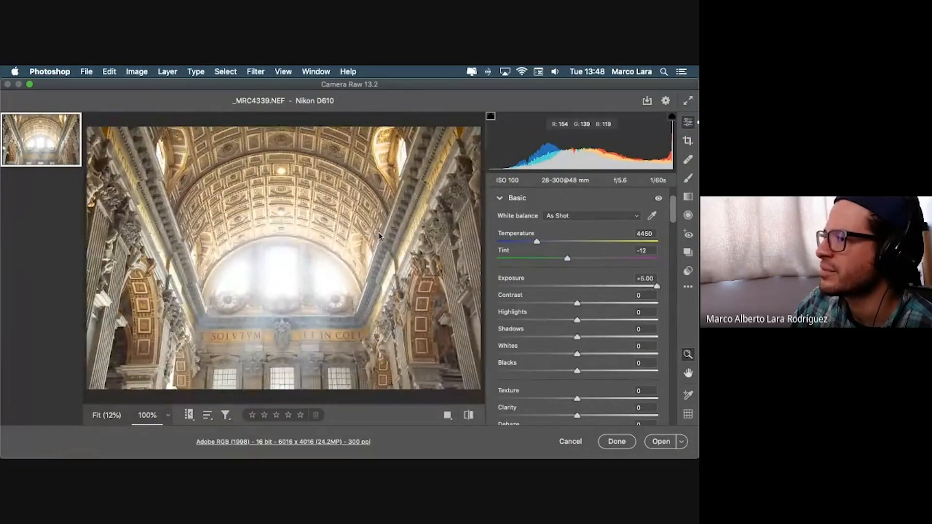
left_click_drag(379, 233, 466, 257)
left_click_drag(657, 286, 563, 288)
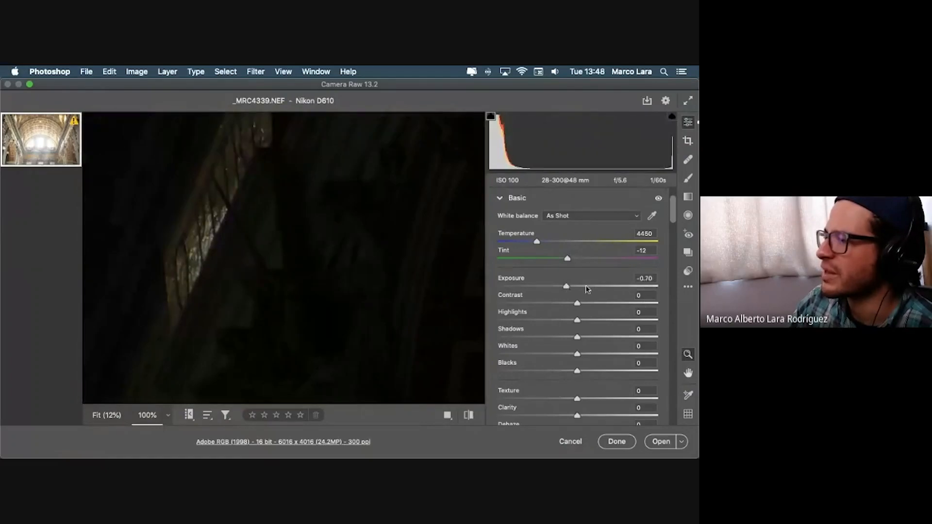
key("super+z")
Examine the church statues for noise at up to 200% zoom and bring the Detail settings into view
scroll(334, 231, "down", 3)
scroll(334, 231, "down", 5)
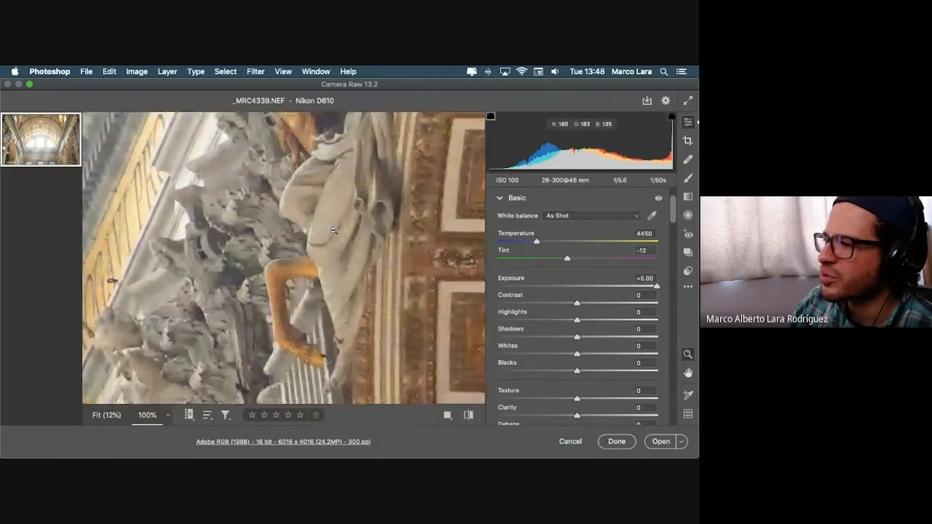
scroll(203, 261, "down", 3)
scroll(216, 243, "up", 4)
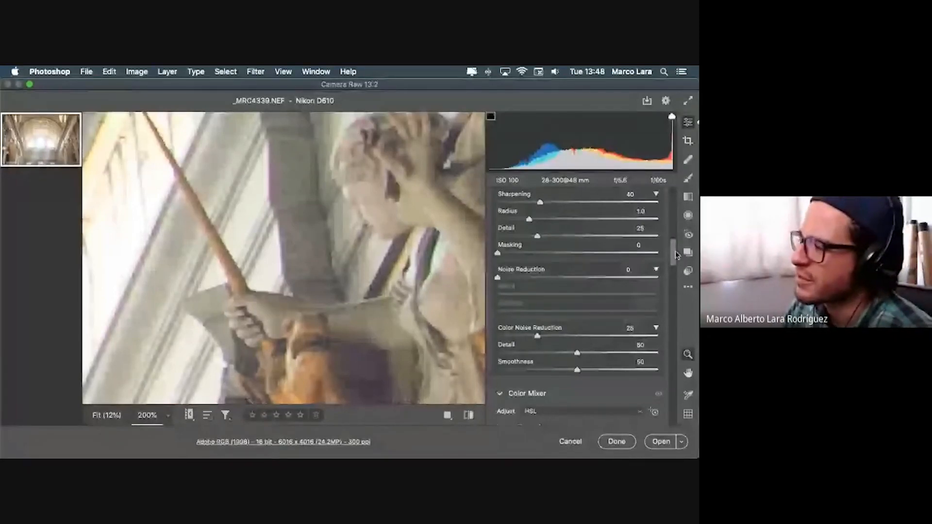
scroll(674, 254, "down", 1)
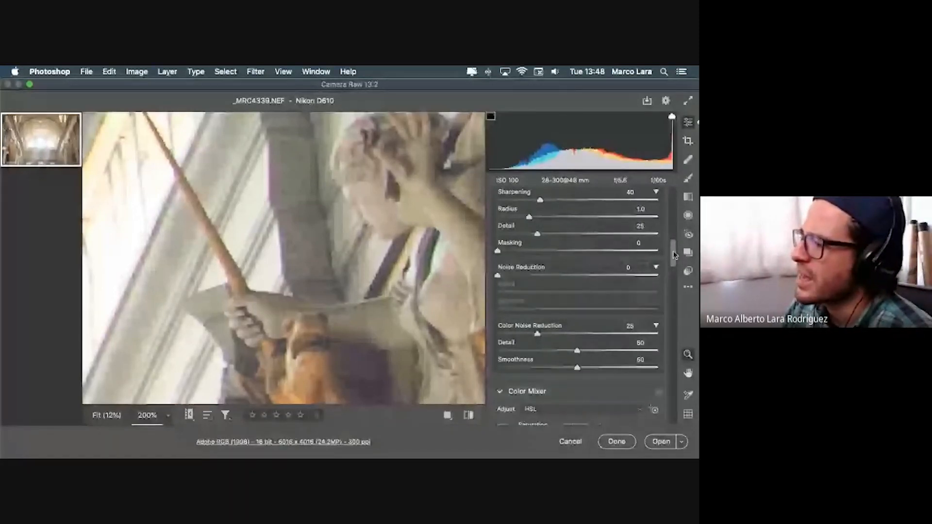
scroll(674, 255, "up", 3)
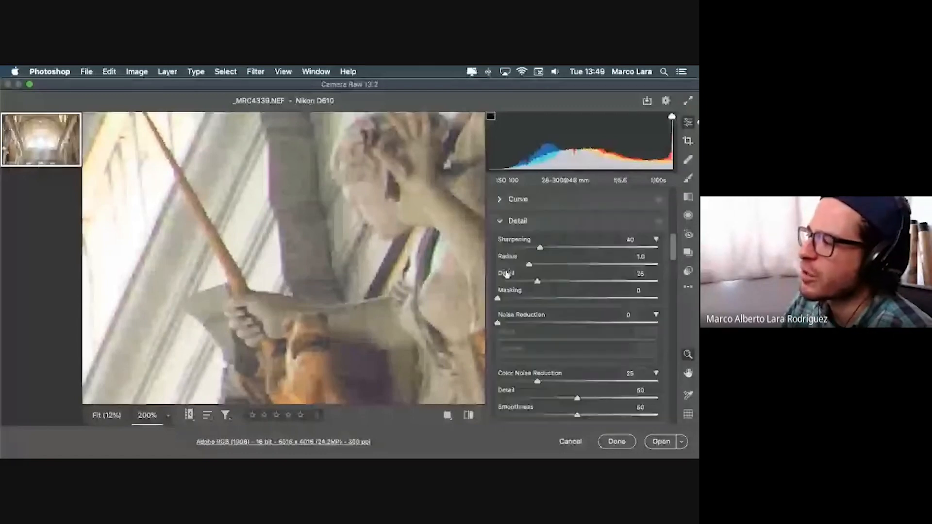
scroll(674, 251, "down", 3)
scroll(674, 251, "down", 1)
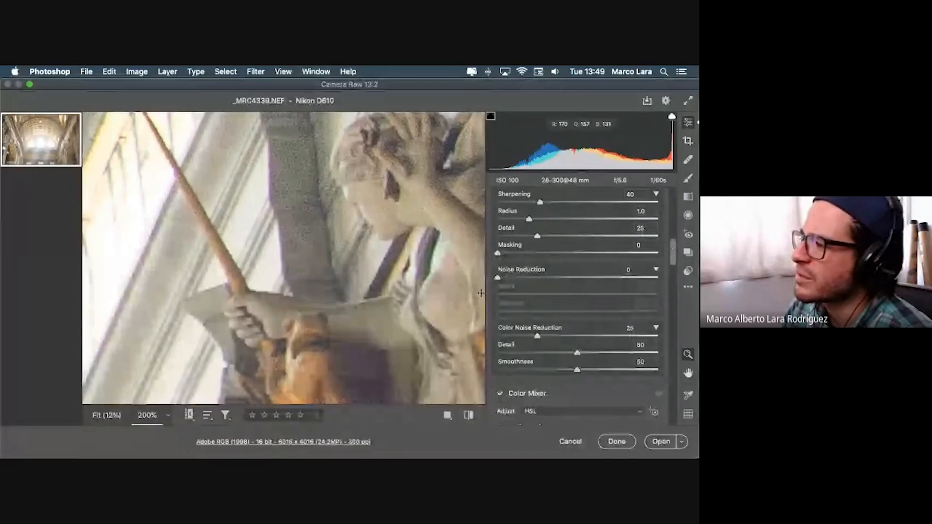
Compare Noise Reduction at 100 and 20 on the statue and settle on 25, keeping its Detail at 50 and Contrast at 0
left_click_drag(498, 279, 661, 280)
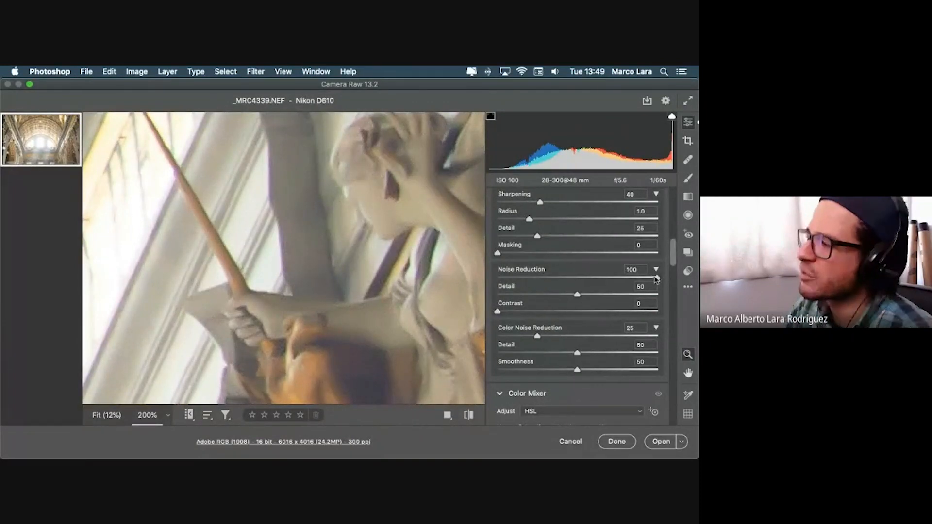
left_click_drag(655, 280, 578, 302)
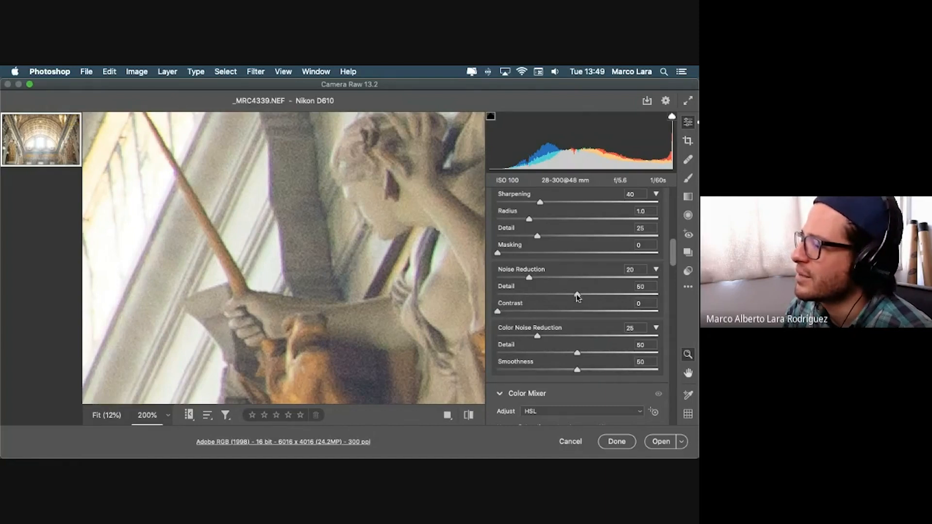
mouse_move(577, 295)
left_mouse_down()
mouse_move(640, 294)
mouse_move(580, 295)
left_mouse_up()
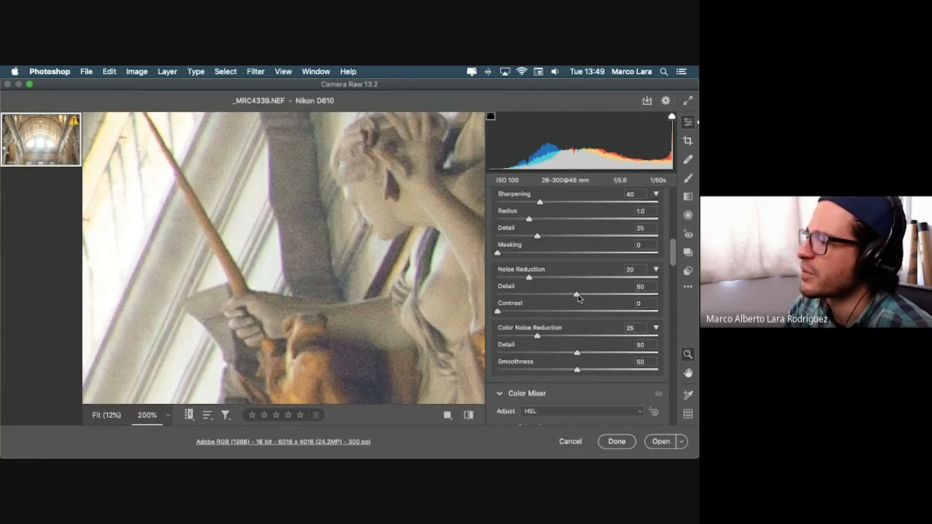
left_click_drag(496, 312, 449, 317)
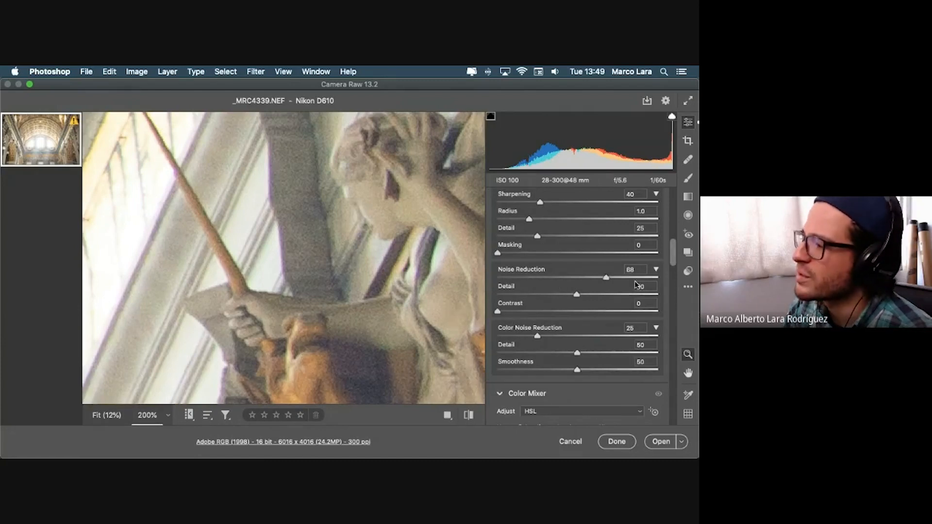
left_click_drag(530, 278, 686, 286)
mouse_move(500, 314)
left_mouse_down()
mouse_move(635, 315)
mouse_move(495, 315)
mouse_move(596, 313)
mouse_move(491, 326)
left_mouse_up()
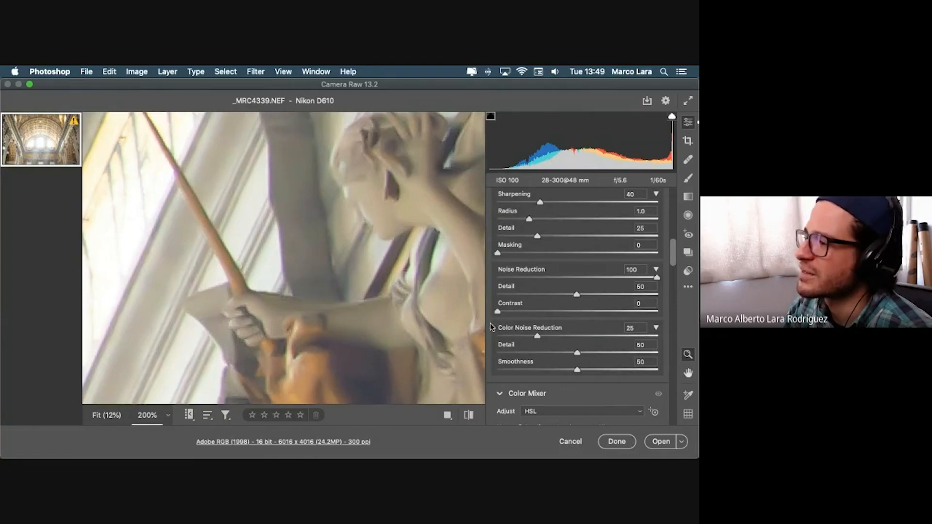
left_click_drag(656, 278, 534, 280)
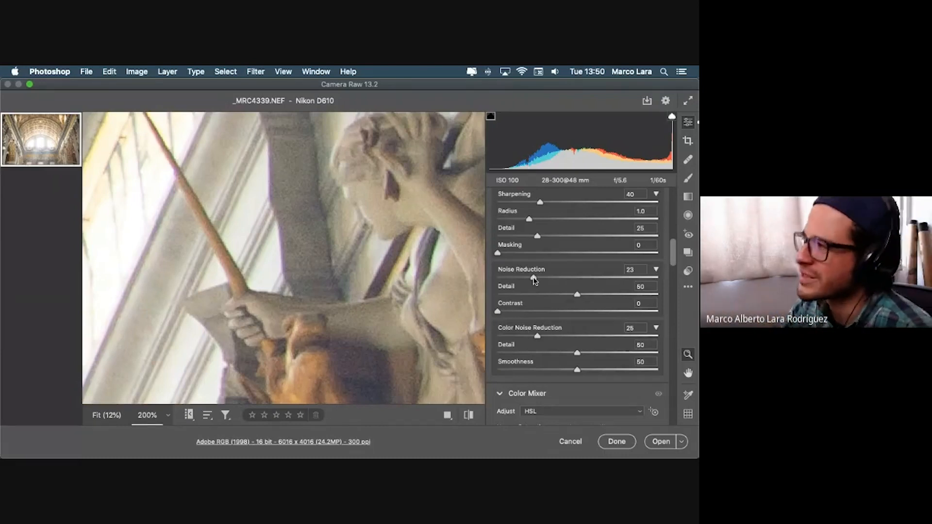
mouse_move(533, 280)
left_mouse_down()
mouse_move(498, 279)
mouse_move(537, 283)
left_mouse_up()
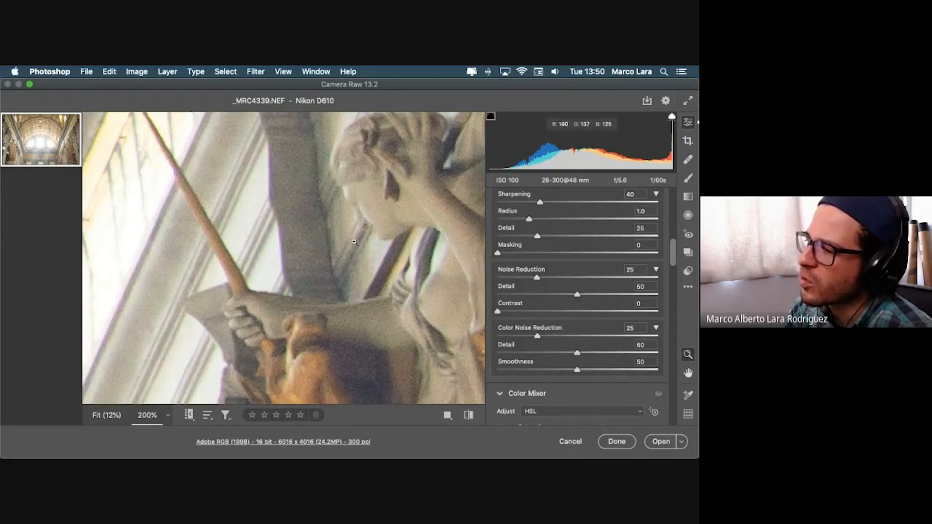
Check the noise reduction around the statues and vault panels at 25% and 100% zoom
scroll(537, 272, "up", 2)
scroll(536, 269, "up", 1)
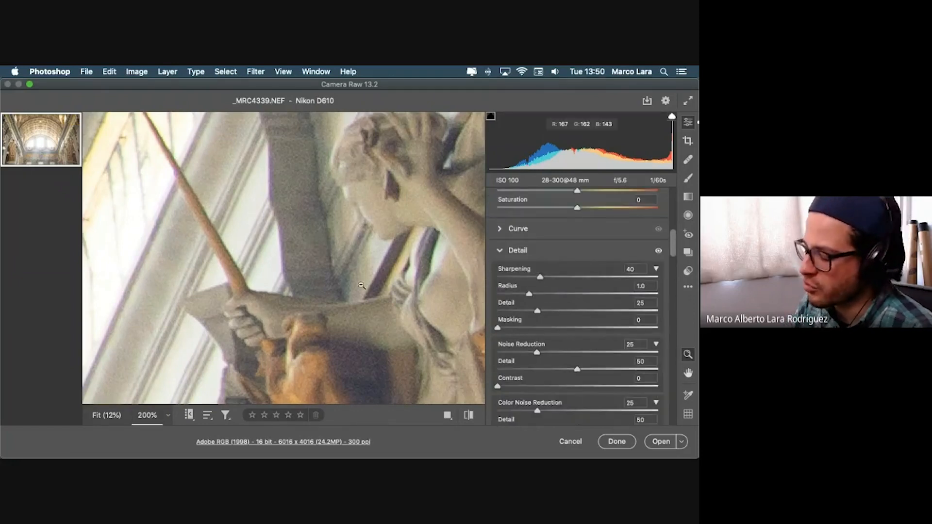
key("super+minus")
key("super+minus")
scroll(366, 281, "down", 3)
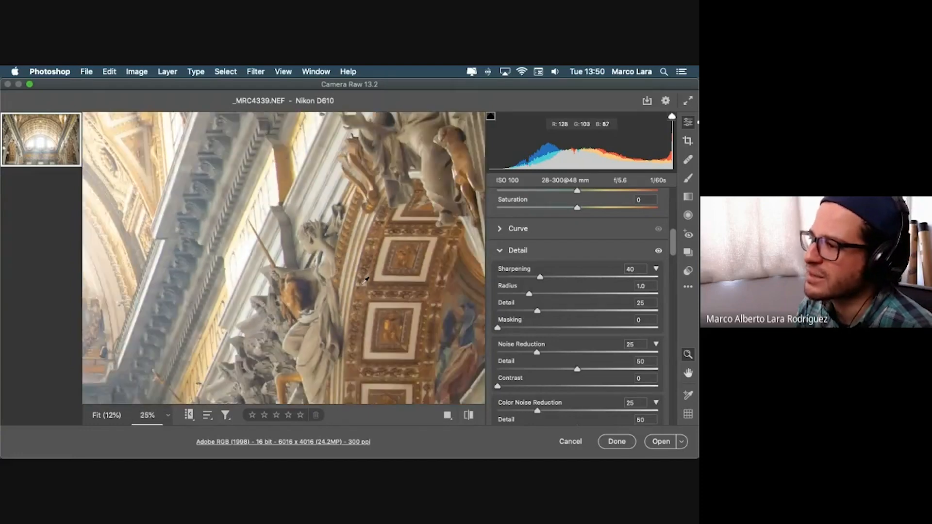
scroll(365, 280, "up", 2)
scroll(366, 280, "up", 3)
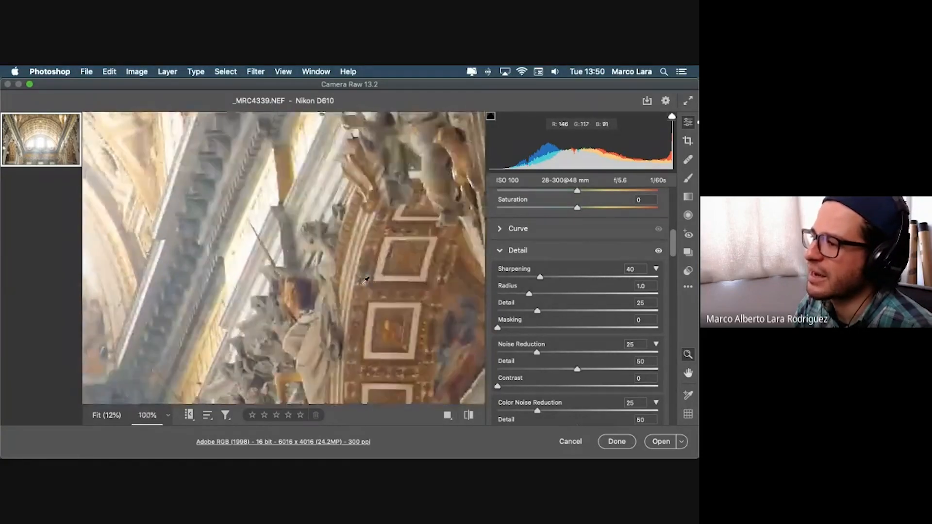
Set Color Noise Reduction to 0 while viewing the statue holding the spear at 200% zoom
key("space")
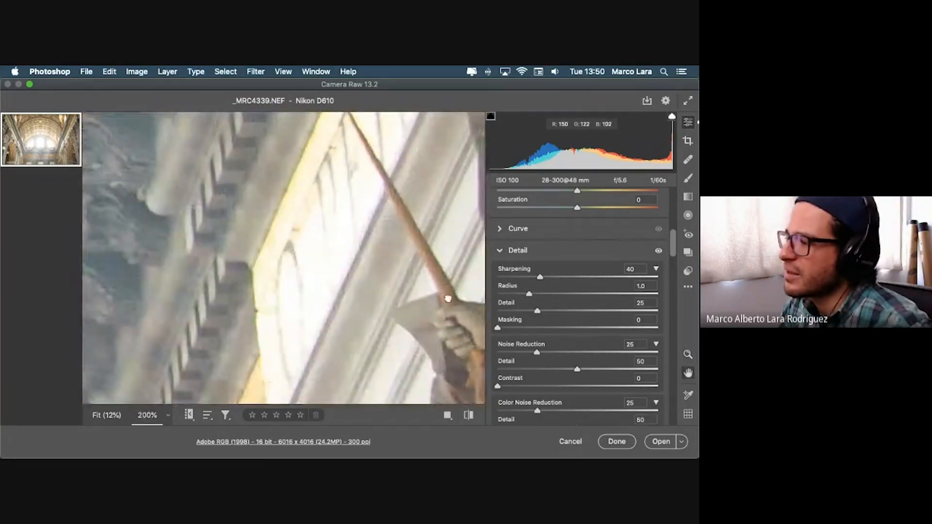
left_click_drag(447, 299, 185, 291)
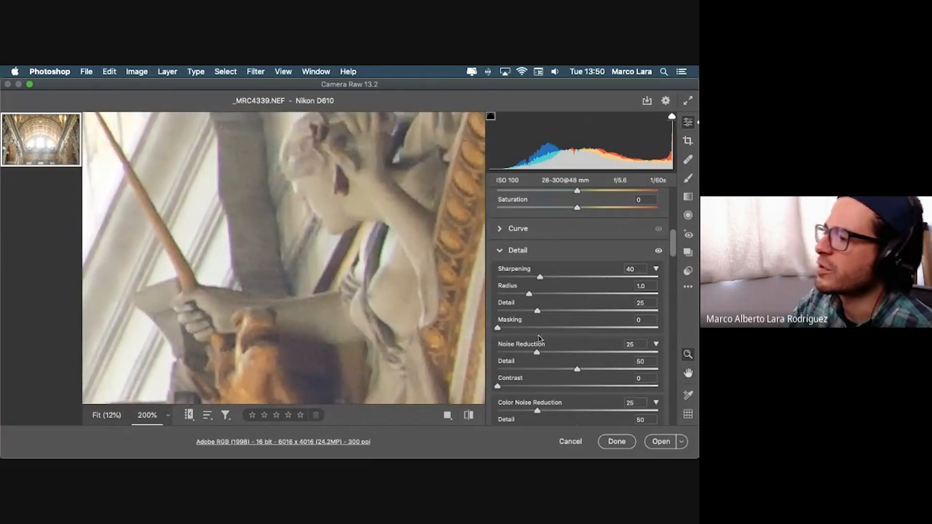
left_click_drag(673, 244, 673, 249)
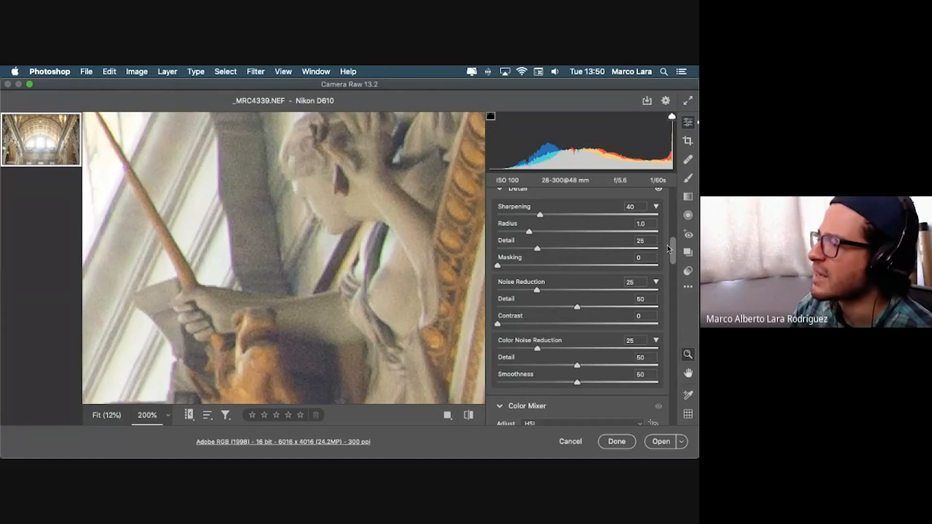
scroll(671, 248, "down", 3)
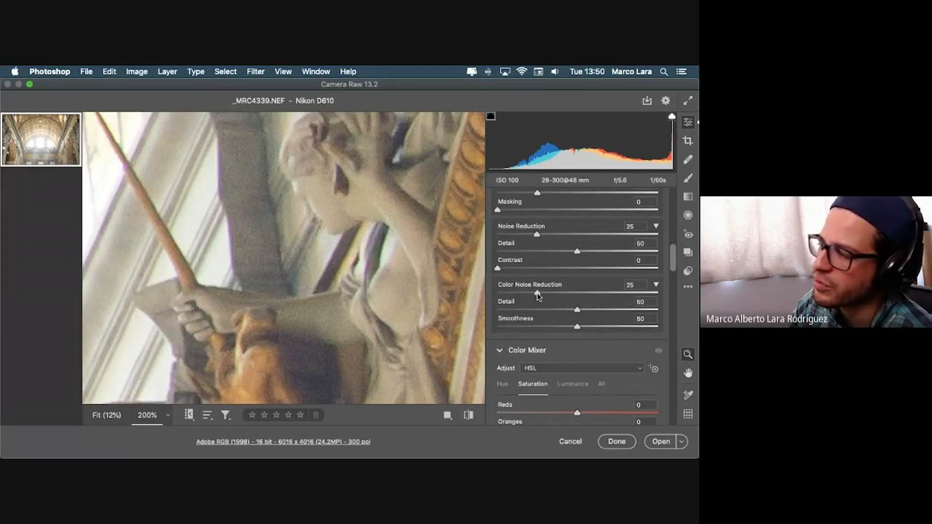
mouse_move(538, 295)
left_mouse_down()
mouse_move(640, 296)
mouse_move(496, 295)
mouse_move(531, 297)
left_mouse_up()
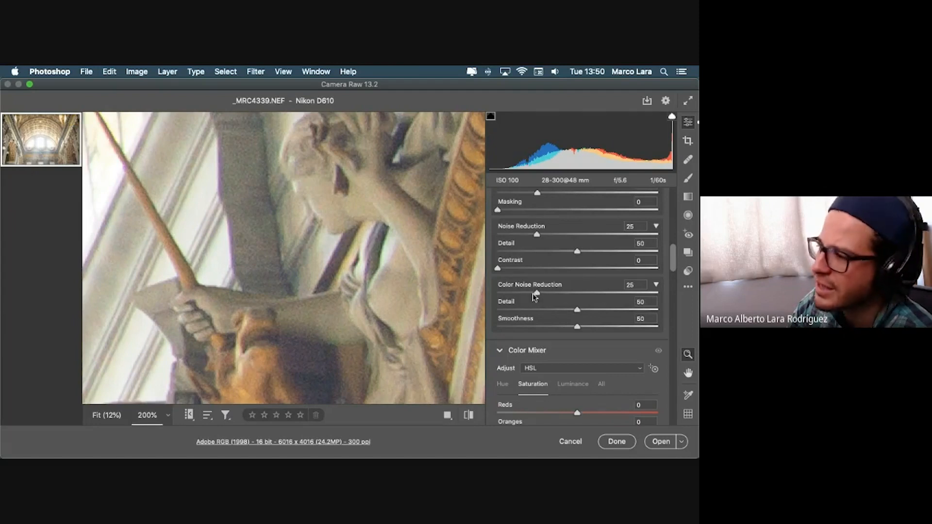
left_click_drag(535, 295, 475, 295)
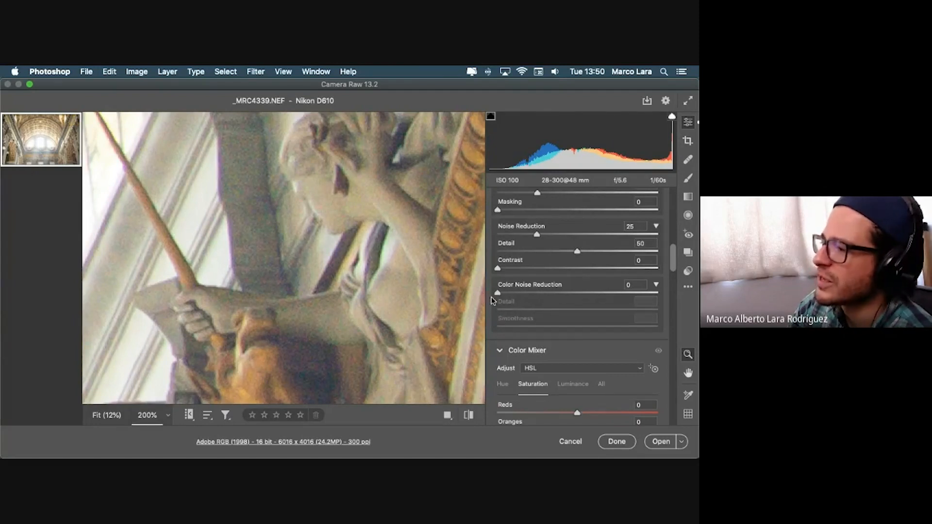
Examine the color noise on the carved stone capital of the church interior at 100% and 400% zoom
key("super+0")
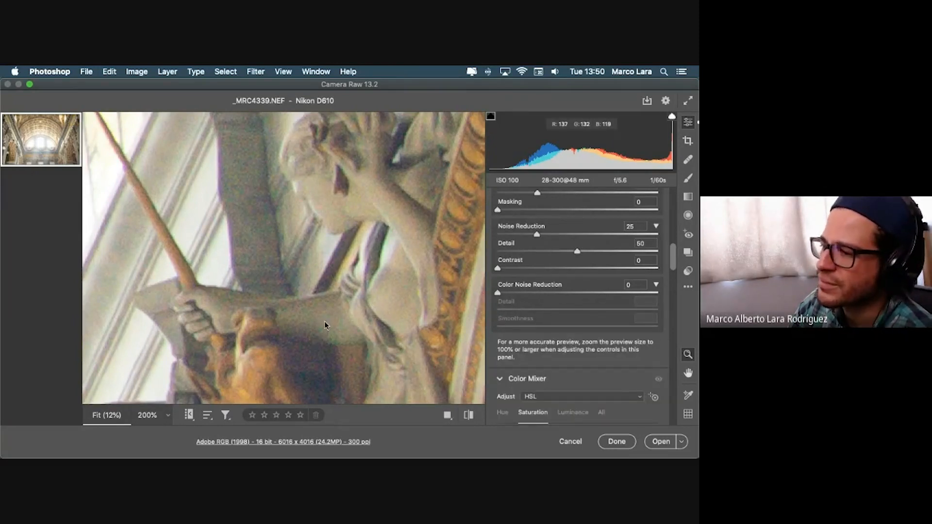
left_click(168, 415)
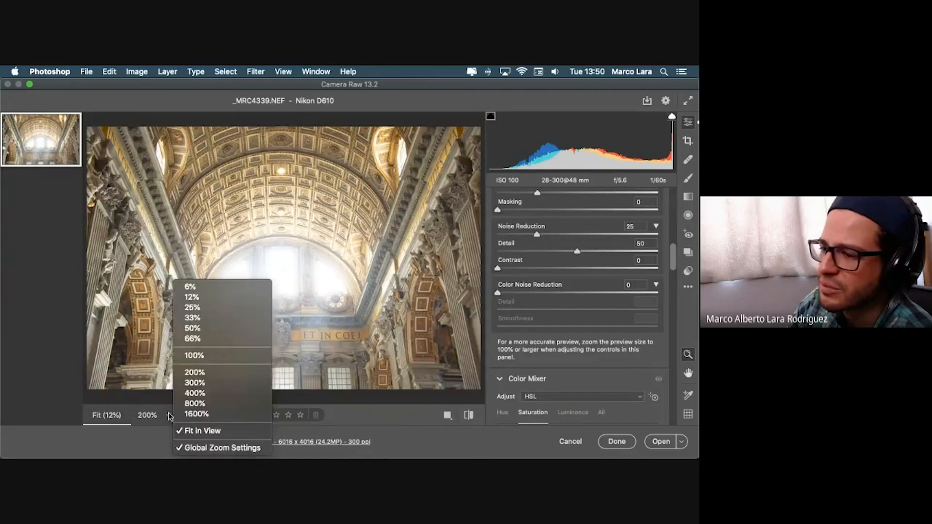
left_click(204, 396)
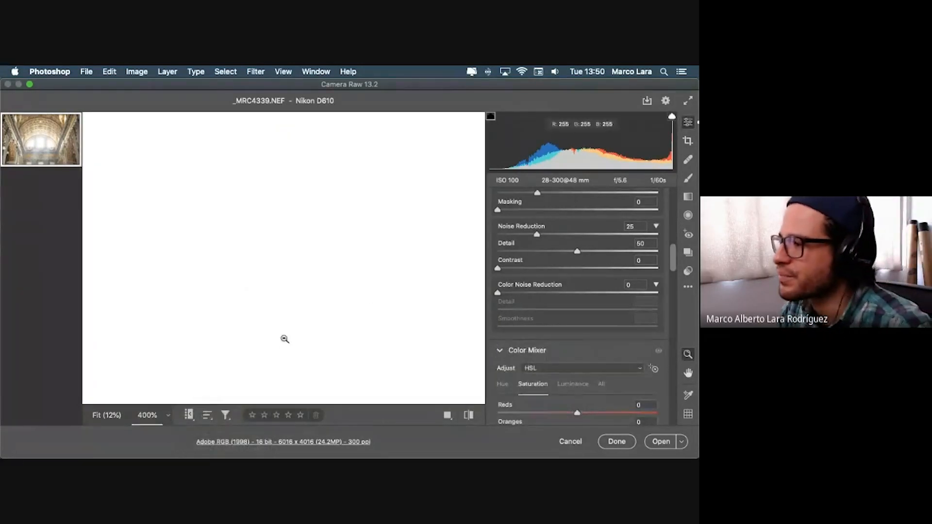
key("super+minus")
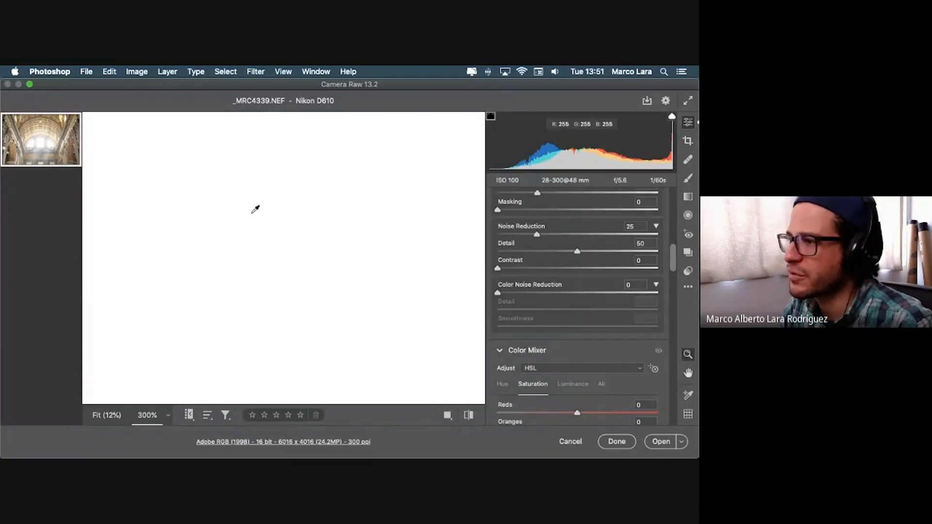
left_click(168, 416)
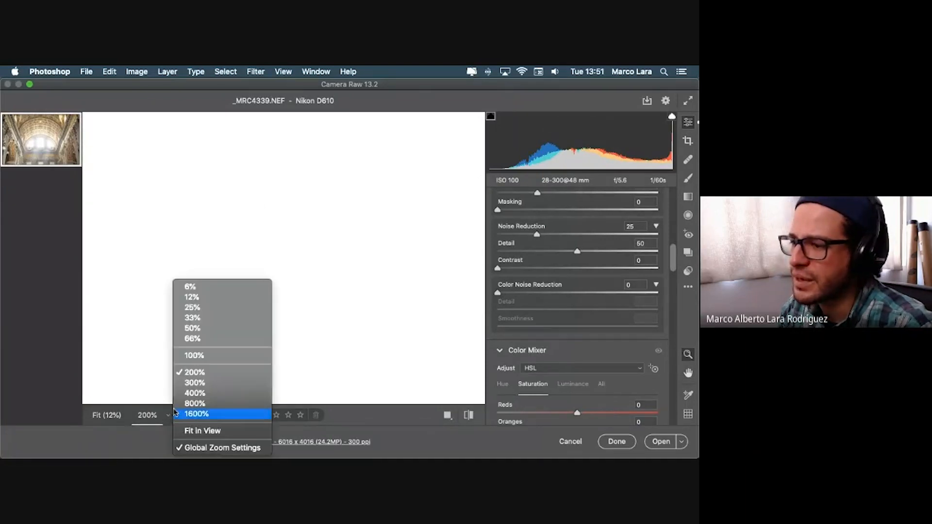
left_click(192, 357)
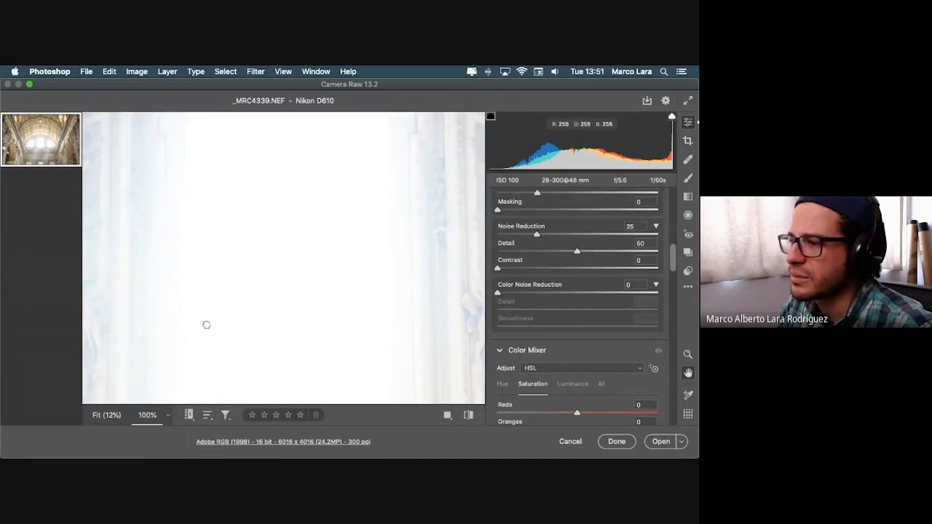
left_click_drag(264, 252, 364, 141)
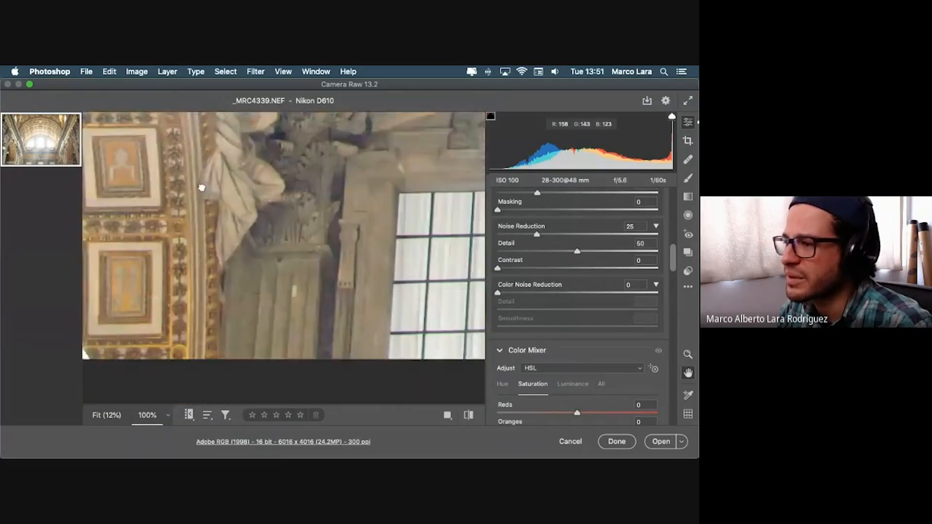
left_click_drag(202, 188, 296, 381)
left_click(168, 415)
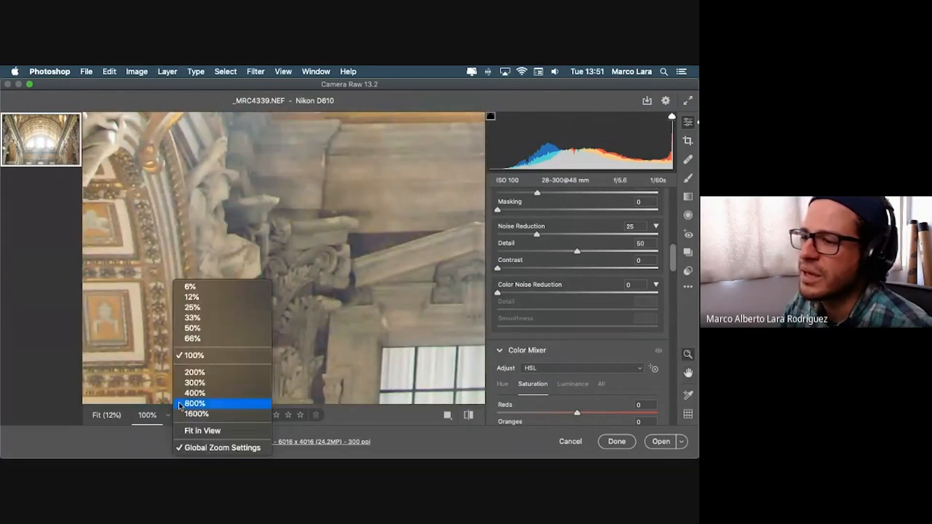
left_click(203, 395)
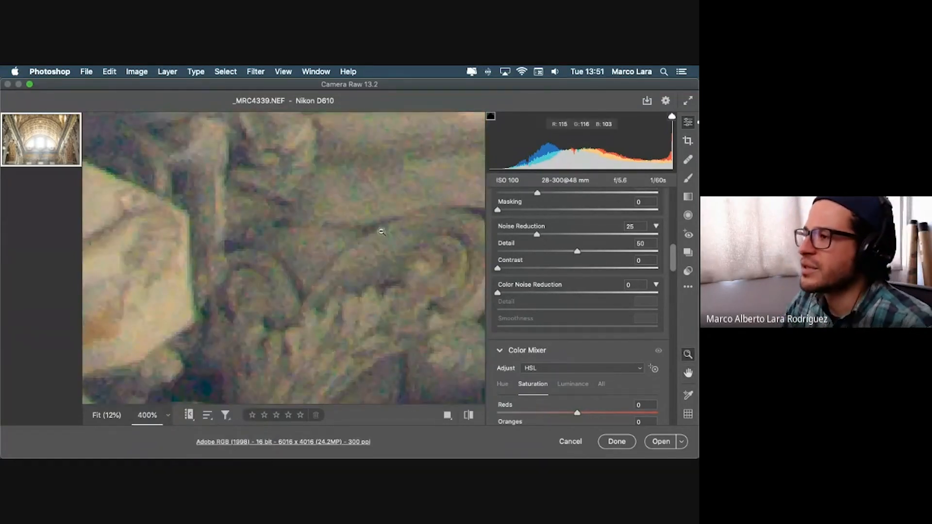
left_click_drag(381, 228, 371, 295)
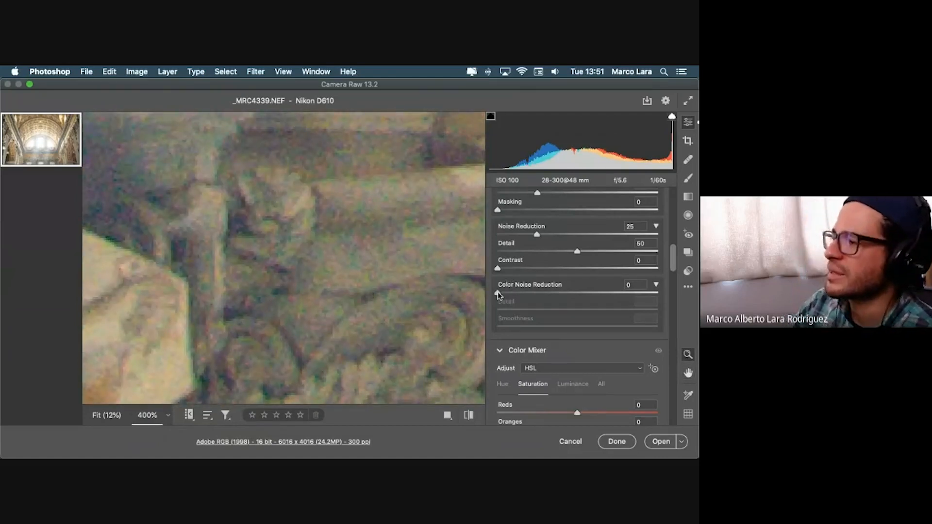
Compare Color Noise Reduction at 0 on the carved stone and settle on 25, keeping its Detail and Smoothness at 50
left_click_drag(498, 295, 475, 296)
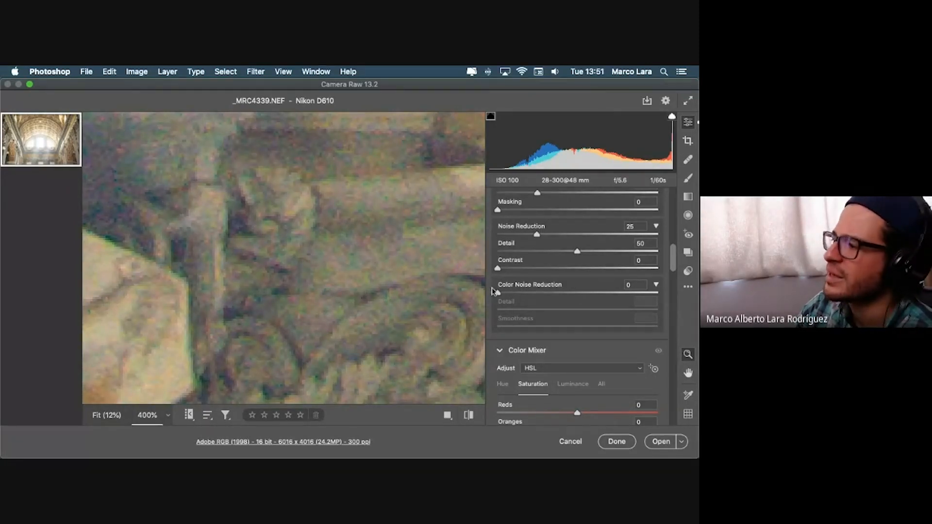
left_click_drag(497, 294, 452, 286)
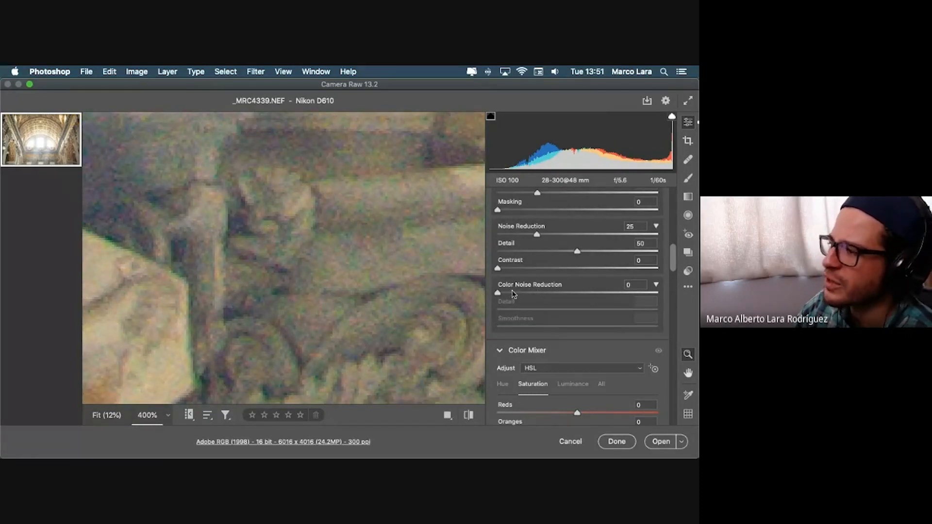
mouse_move(528, 295)
left_mouse_down()
mouse_move(602, 296)
mouse_move(482, 302)
mouse_move(551, 304)
mouse_move(493, 307)
mouse_move(503, 295)
mouse_move(557, 294)
mouse_move(505, 295)
mouse_move(549, 297)
mouse_move(505, 297)
mouse_move(539, 297)
left_mouse_up()
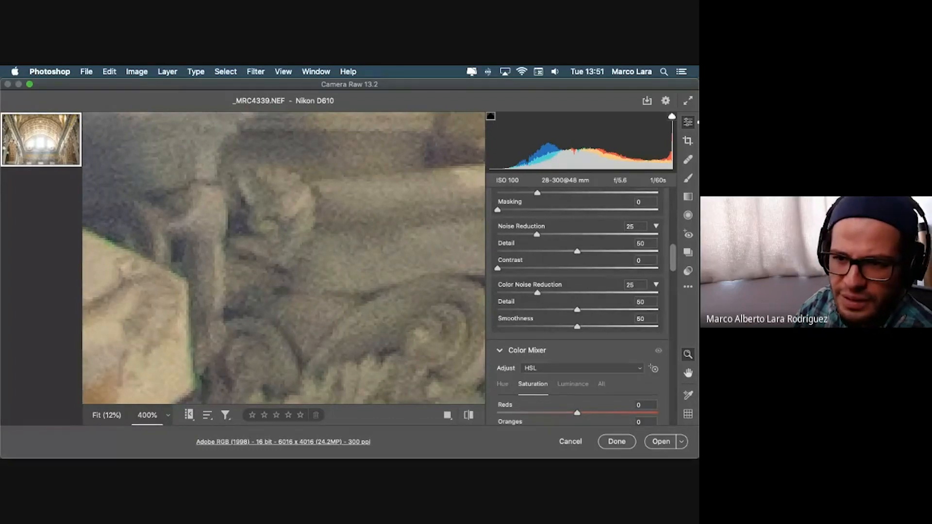
left_click(617, 441)
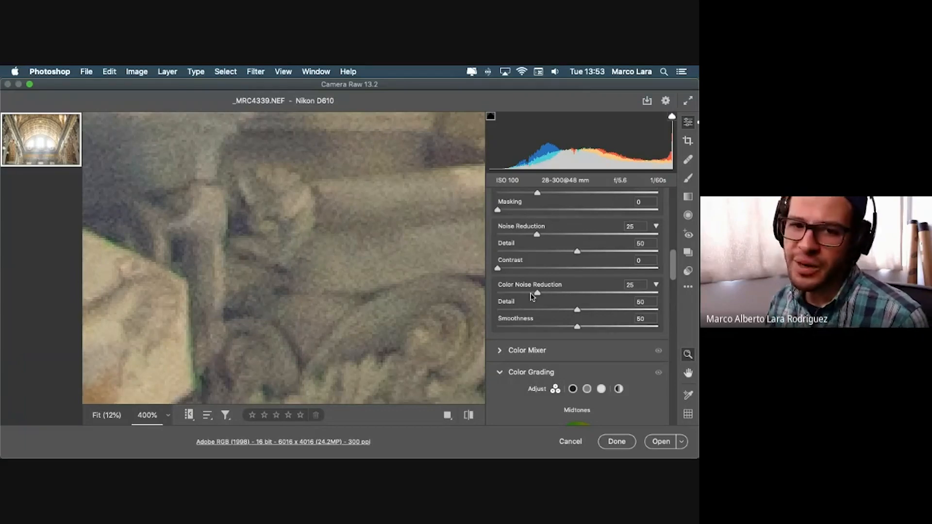
scroll(673, 273, "down", 2)
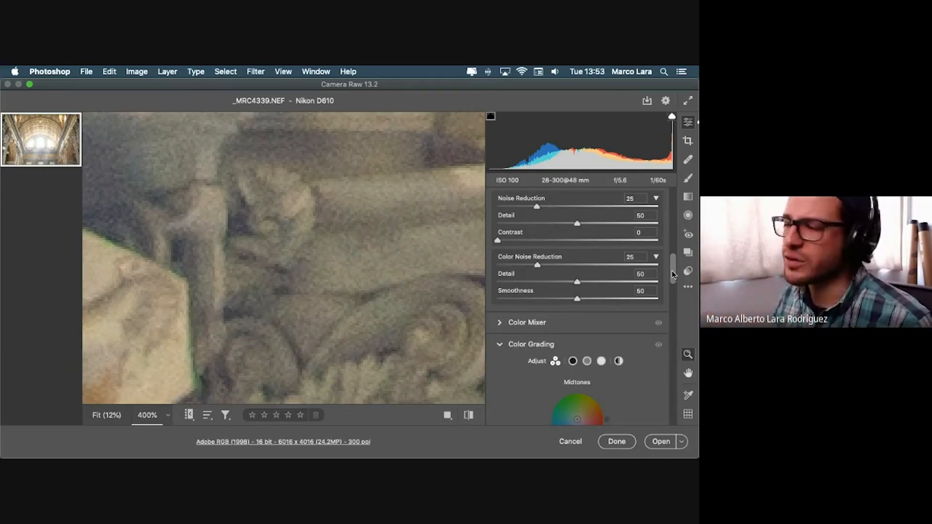
scroll(673, 274, "up", 5)
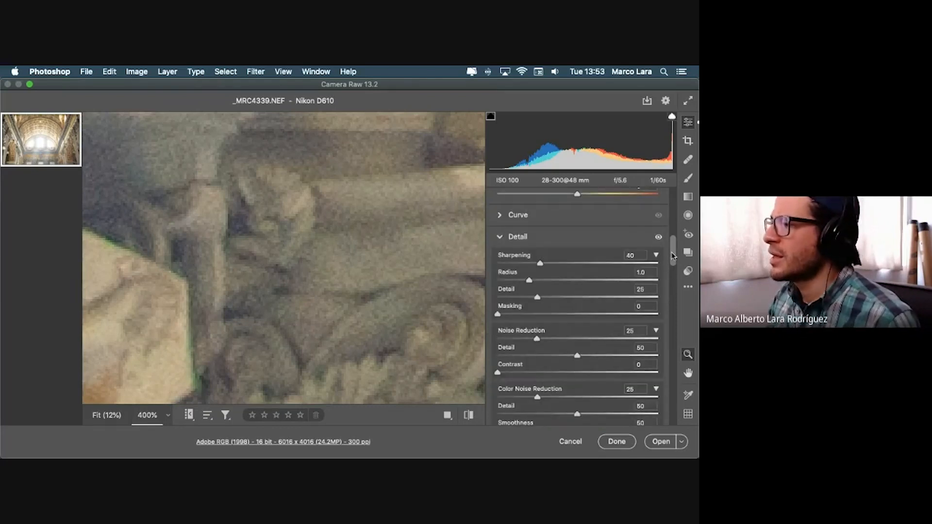
scroll(670, 276, "down", 5)
scroll(669, 275, "down", 2)
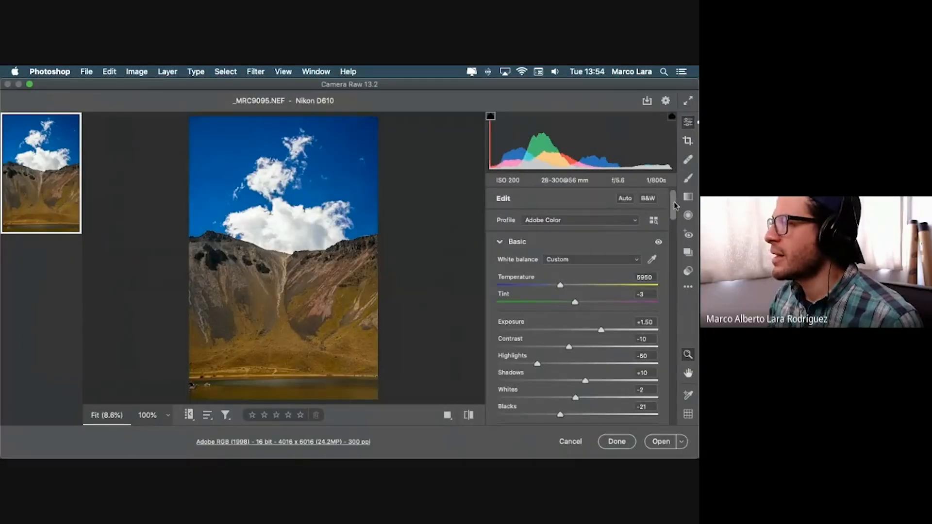
Collapse the mountain photo's Basic and Detail settings and expand the Color Mixer with its HSL saturation sliders
mouse_move(674, 203)
left_mouse_down()
mouse_move(673, 215)
mouse_move(676, 197)
left_mouse_up()
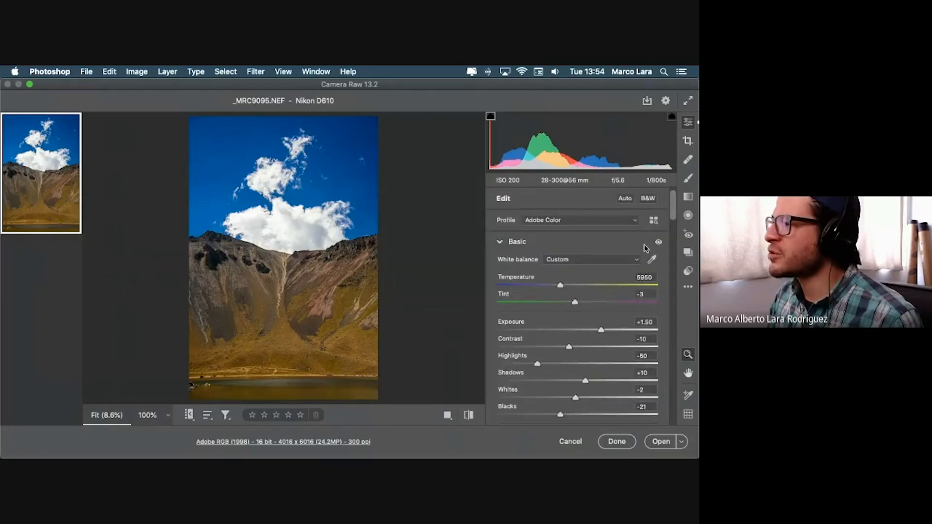
left_click(498, 242)
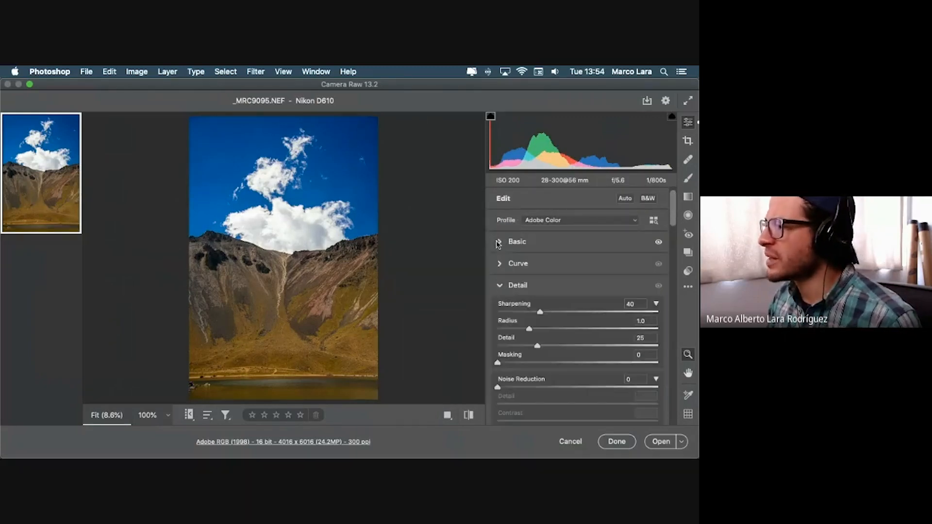
left_click(499, 286)
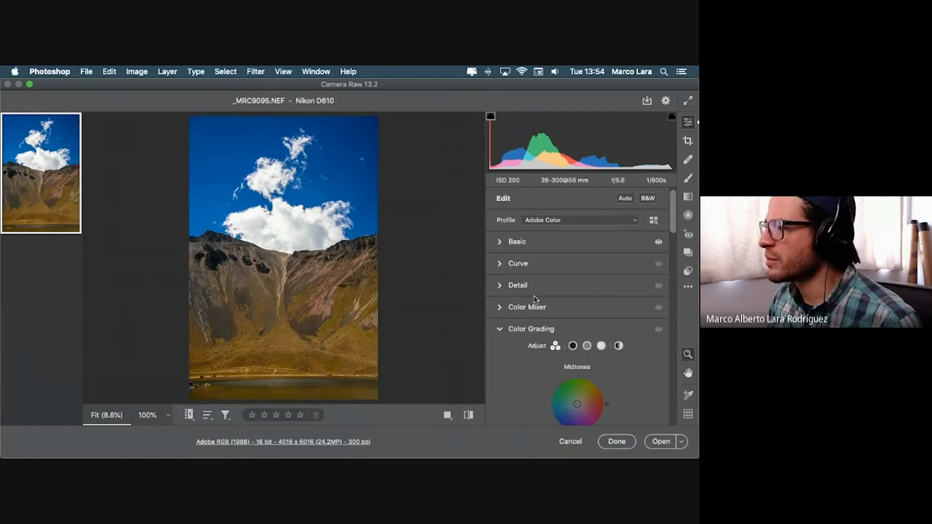
scroll(681, 211, "down", 3)
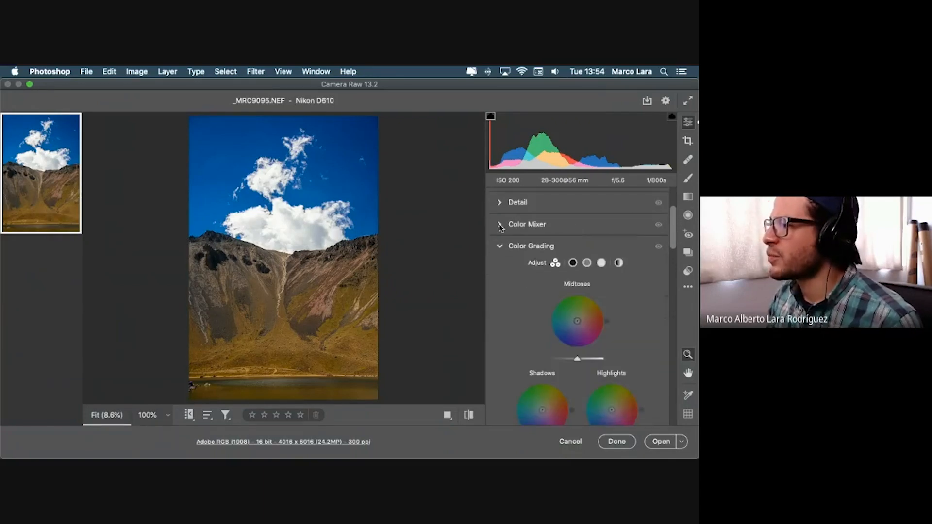
left_click(500, 225)
scroll(674, 225, "down", 2)
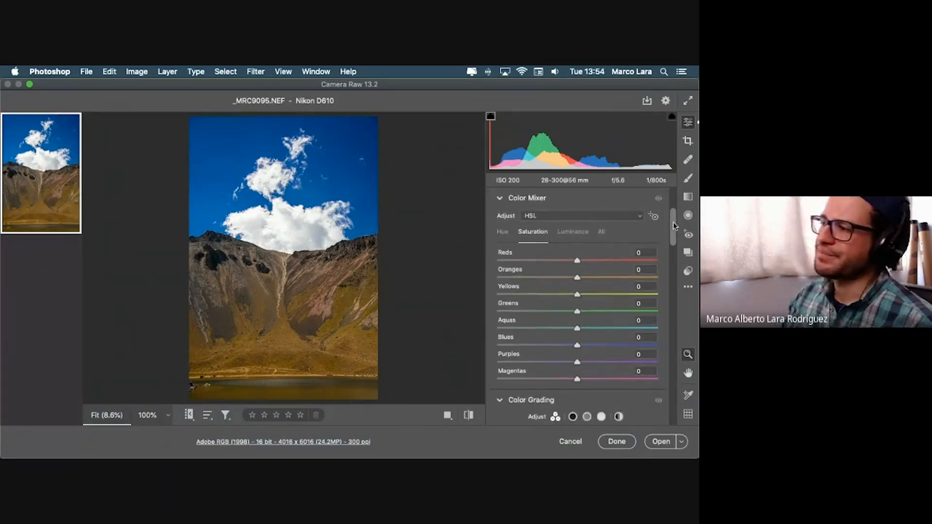
Look at the Color Mixer's Luminance sliders and switch to the Hue sliders
scroll(673, 225, "up", 1)
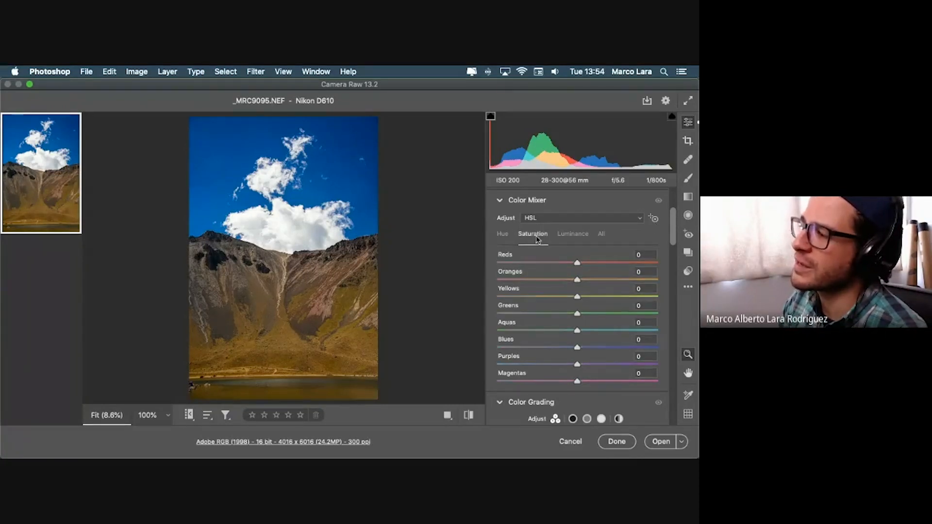
left_click(581, 234)
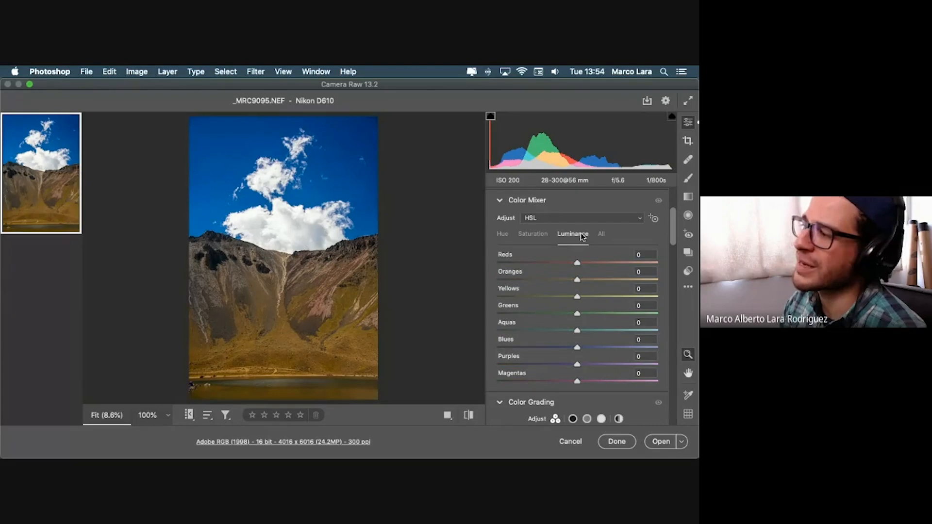
left_click(503, 234)
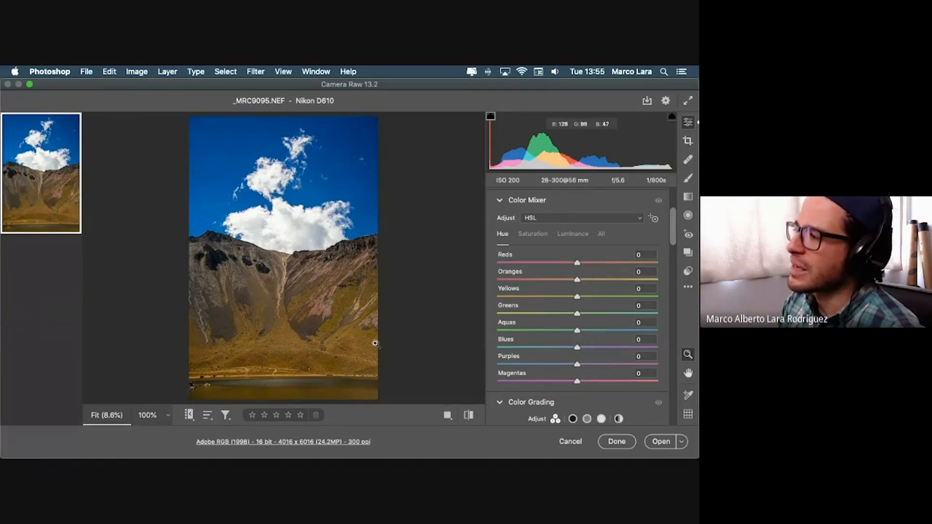
Try the Reds hue at +60 on the mountain photo and reset it to 0
mouse_move(577, 297)
left_mouse_down()
mouse_move(488, 297)
mouse_move(641, 298)
mouse_move(472, 307)
mouse_move(698, 294)
mouse_move(577, 301)
left_mouse_up()
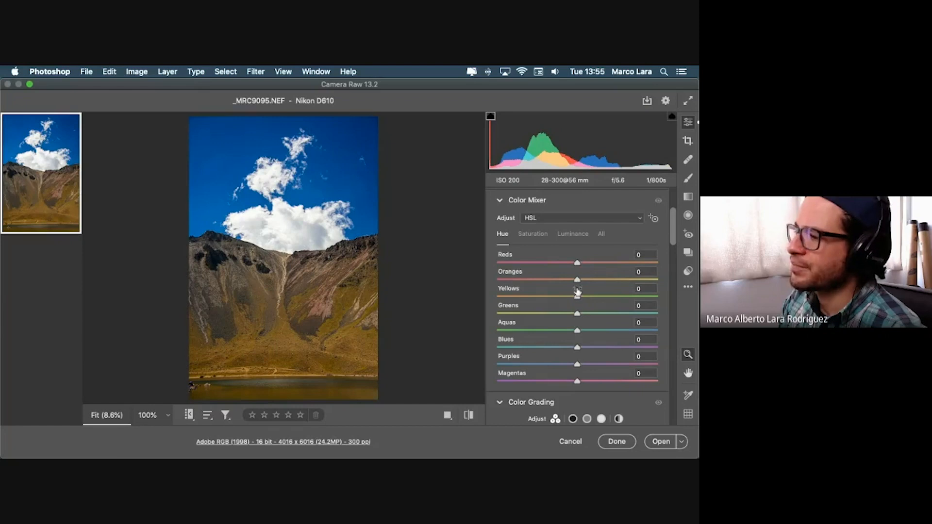
scroll(578, 293, "down", 1)
left_click_drag(578, 257, 624, 257)
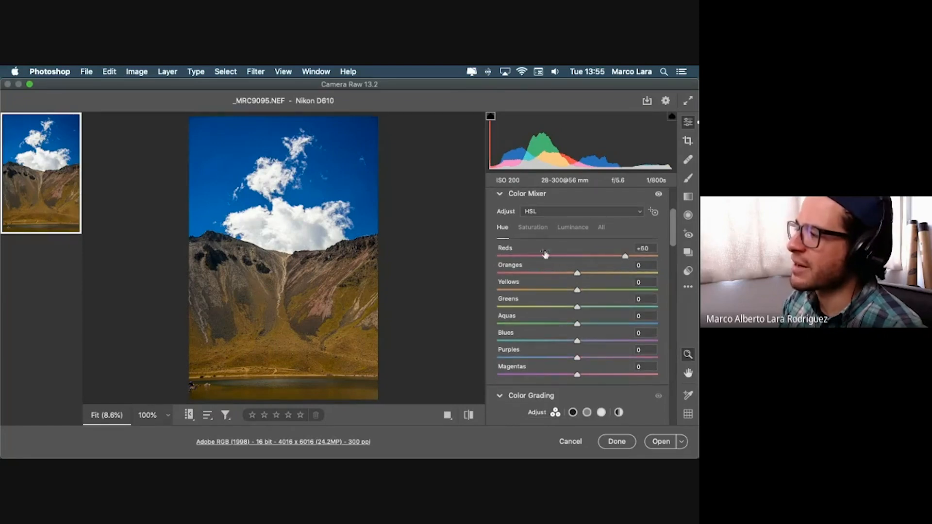
scroll(624, 257, "down", 1)
double_click(625, 257)
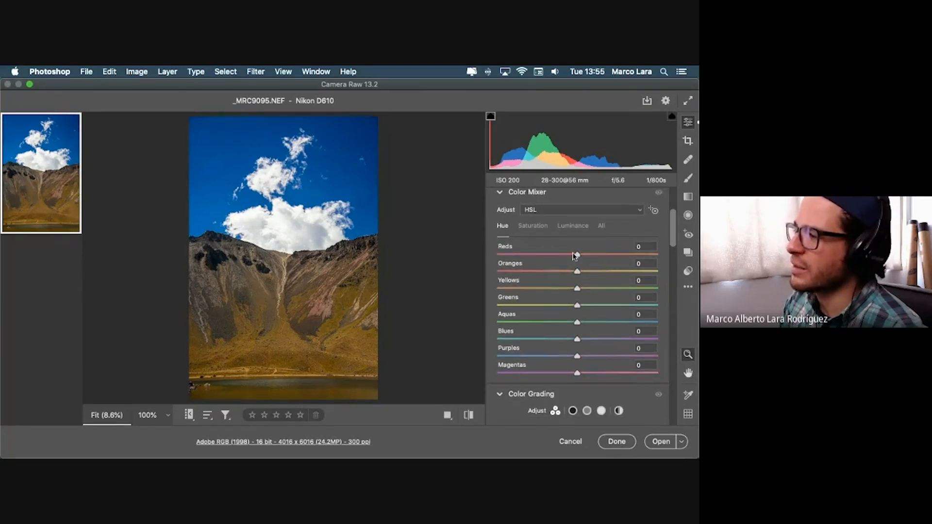
scroll(570, 367, "up", 1)
scroll(570, 368, "up", 1)
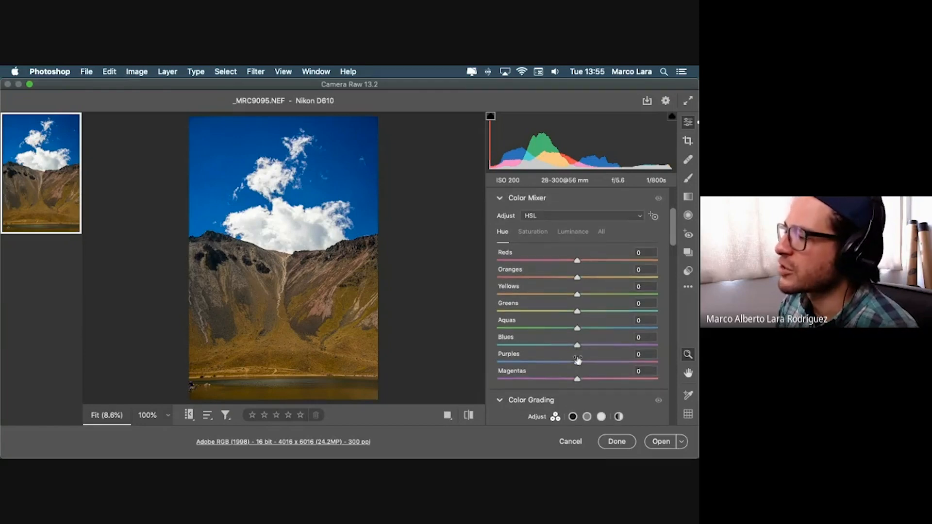
Try shifting the Blues hue of the mountain photo's sky toward teal and reset it to 0
scroll(576, 359, "down", 1)
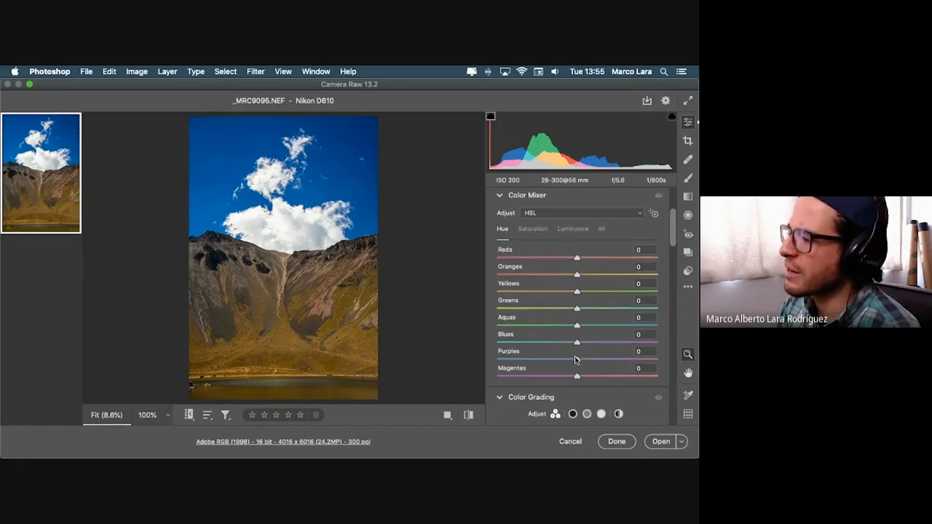
left_click_drag(577, 342, 512, 347)
double_click(516, 343)
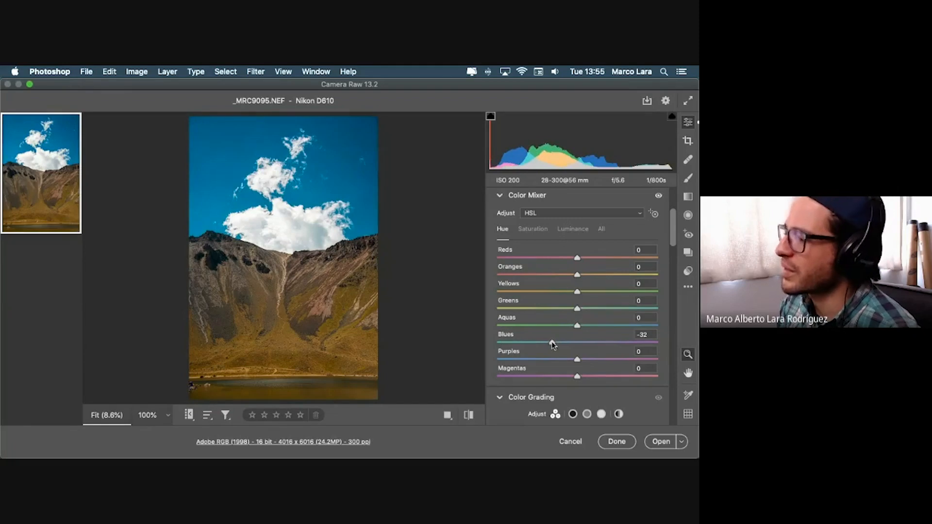
Set the Color Mixer's Oranges hue to -21 and Yellows hue to +5 on the mountain photo
mouse_move(578, 293)
left_mouse_down()
mouse_move(593, 293)
mouse_move(563, 294)
mouse_move(639, 271)
mouse_move(478, 286)
mouse_move(574, 279)
left_mouse_up()
double_click(578, 293)
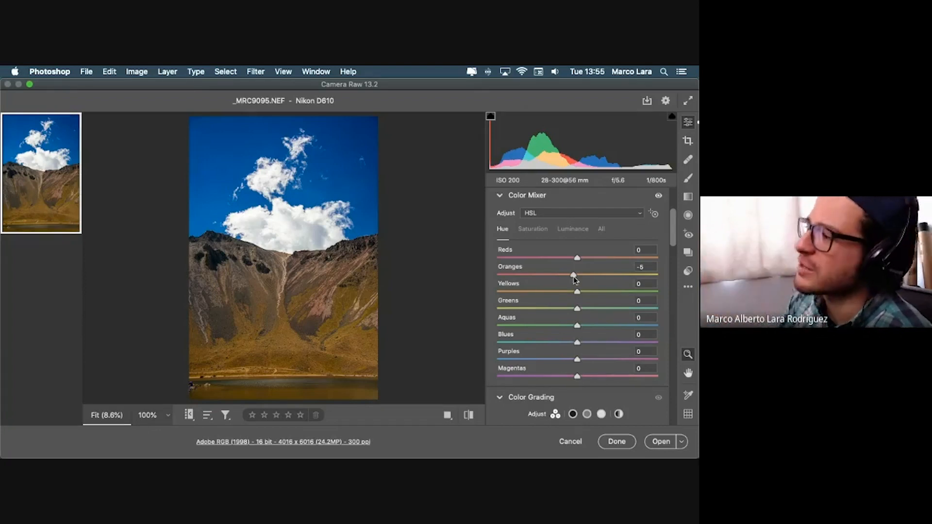
mouse_move(574, 279)
left_mouse_down()
mouse_move(592, 274)
mouse_move(555, 273)
mouse_move(583, 292)
left_mouse_up()
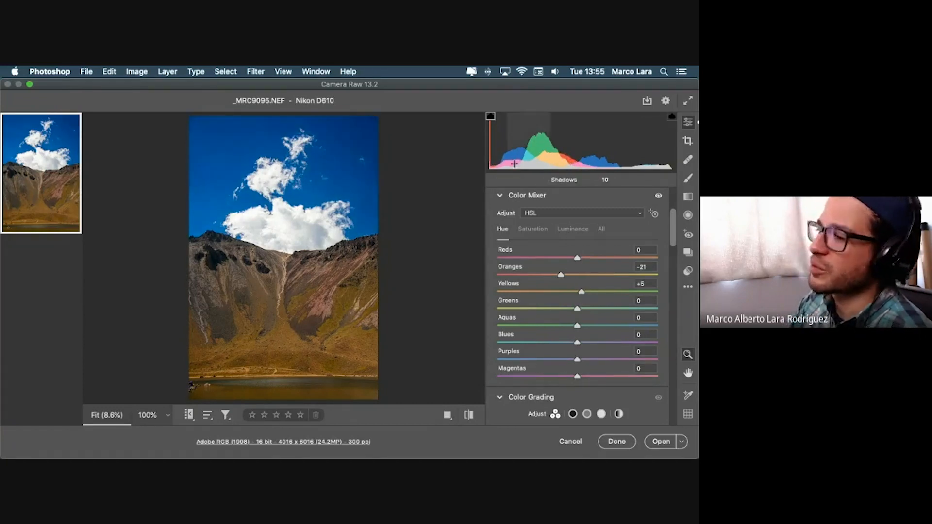
Try the Blues saturation at -100 and a slight Oranges saturation change, returning both to 0
left_click(533, 229)
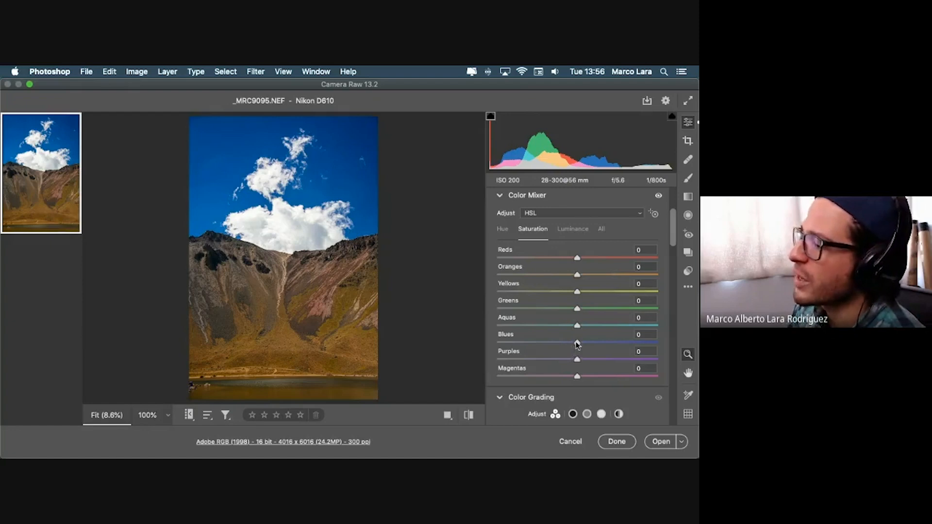
left_click_drag(577, 344, 402, 362)
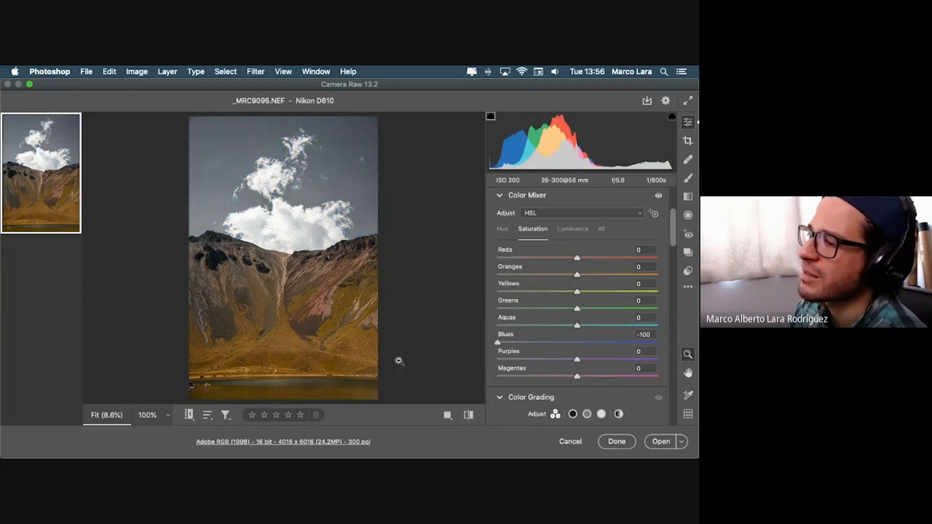
left_click_drag(498, 344, 576, 349)
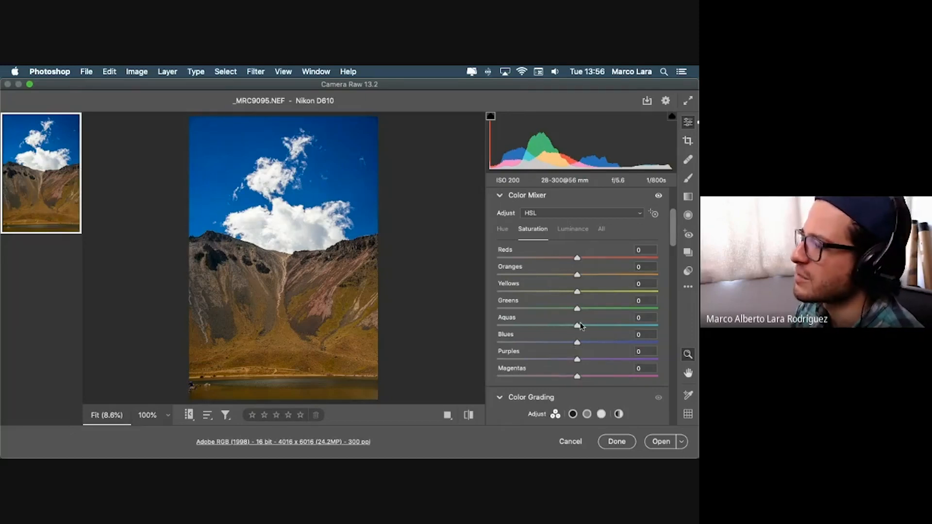
mouse_move(577, 276)
left_mouse_down()
mouse_move(479, 275)
mouse_move(636, 274)
mouse_move(581, 275)
left_mouse_up()
double_click(581, 275)
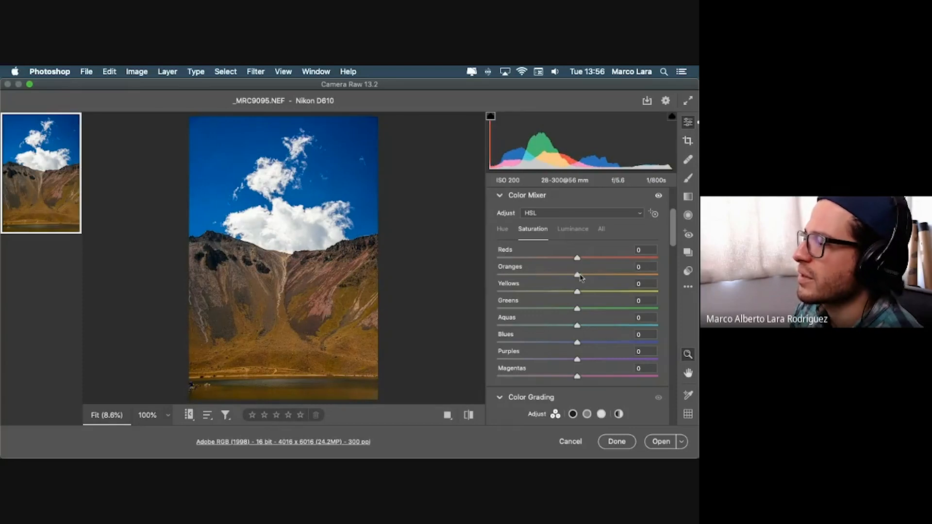
Try the Blues luminance and return it to 0, then set the Oranges luminance to +12 and Yellows luminance to +52
left_click(573, 230)
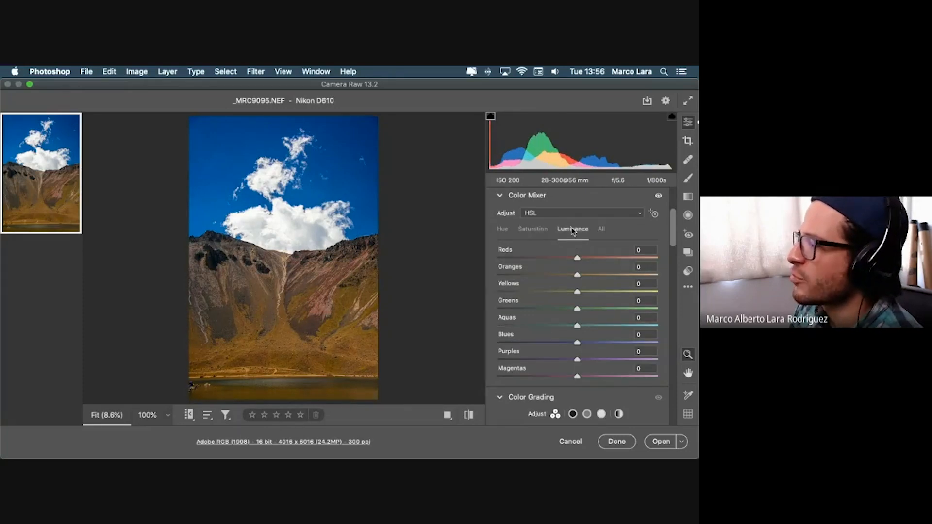
mouse_move(578, 343)
left_mouse_down()
mouse_move(447, 344)
mouse_move(675, 343)
mouse_move(576, 347)
left_mouse_up()
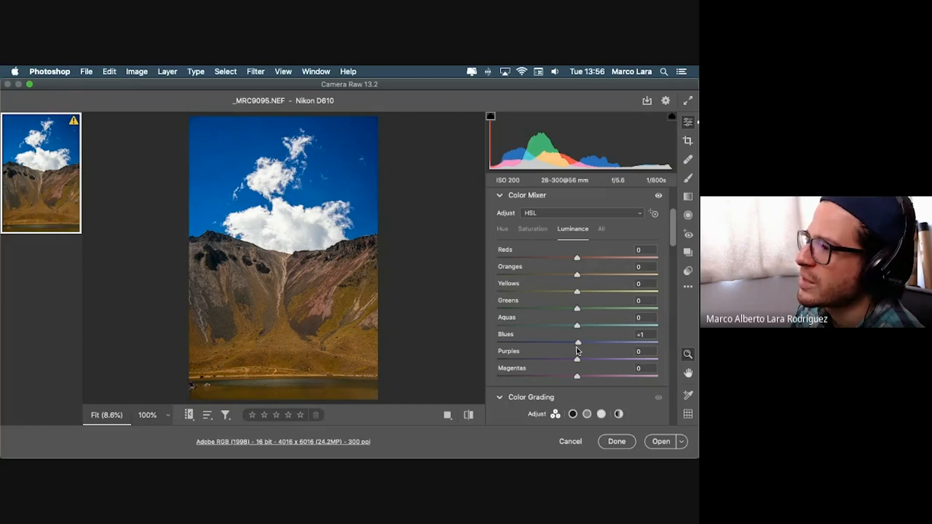
mouse_move(577, 350)
left_mouse_down()
mouse_move(461, 346)
mouse_move(577, 339)
left_mouse_up()
scroll(547, 348, "down", 1)
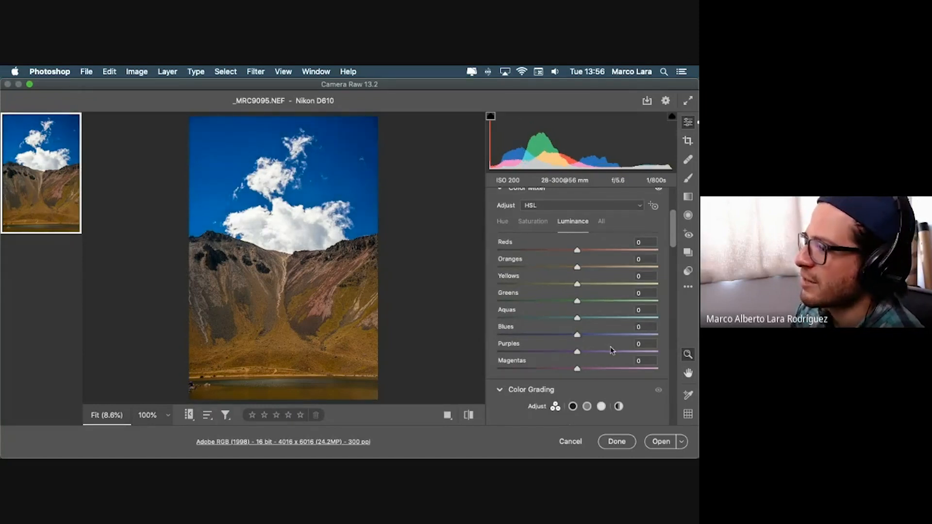
scroll(611, 349, "up", 3)
mouse_move(577, 287)
left_mouse_down()
mouse_move(660, 306)
mouse_move(563, 306)
mouse_move(629, 309)
mouse_move(605, 309)
mouse_move(620, 310)
mouse_move(588, 291)
left_mouse_up()
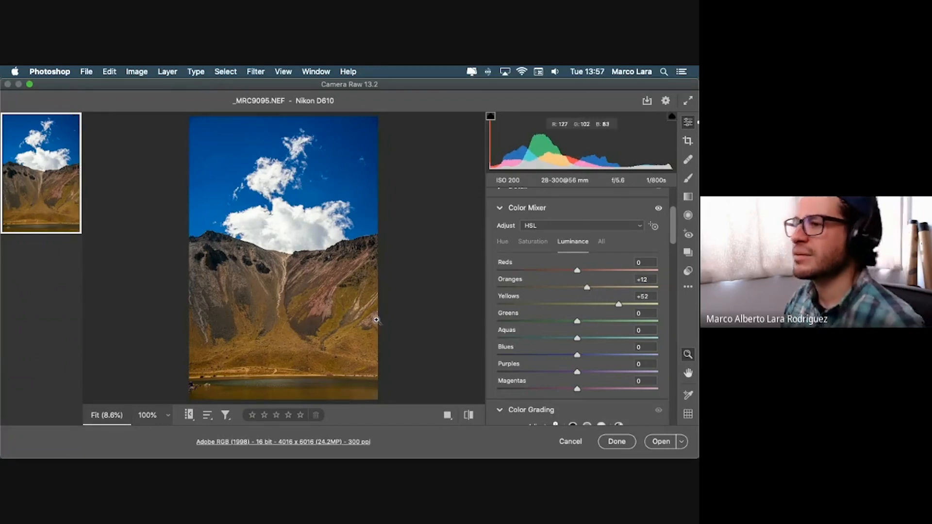
Compare the mountain photo with and without the Color Mixer adjustments, leave them enabled, and collapse the Color Mixer
left_click(658, 208)
left_click(659, 207)
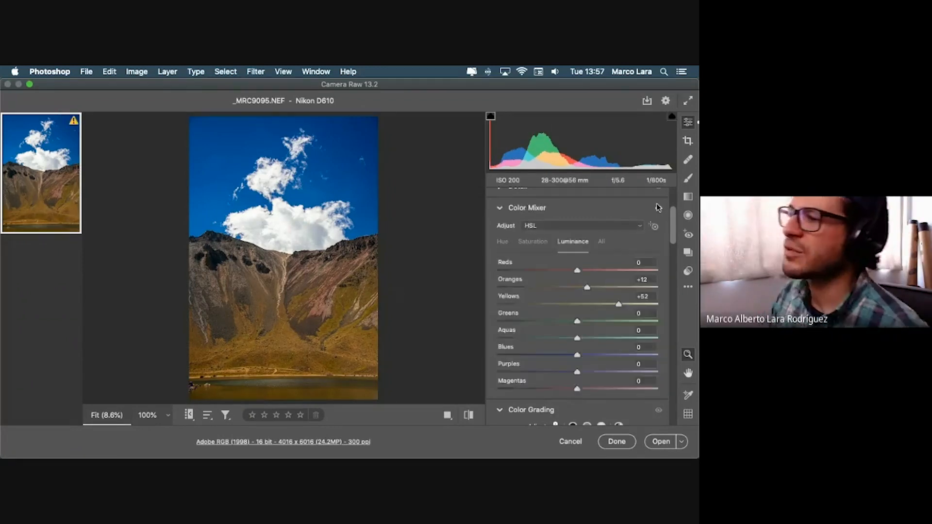
left_click(659, 207)
left_click(658, 208)
left_click(659, 207)
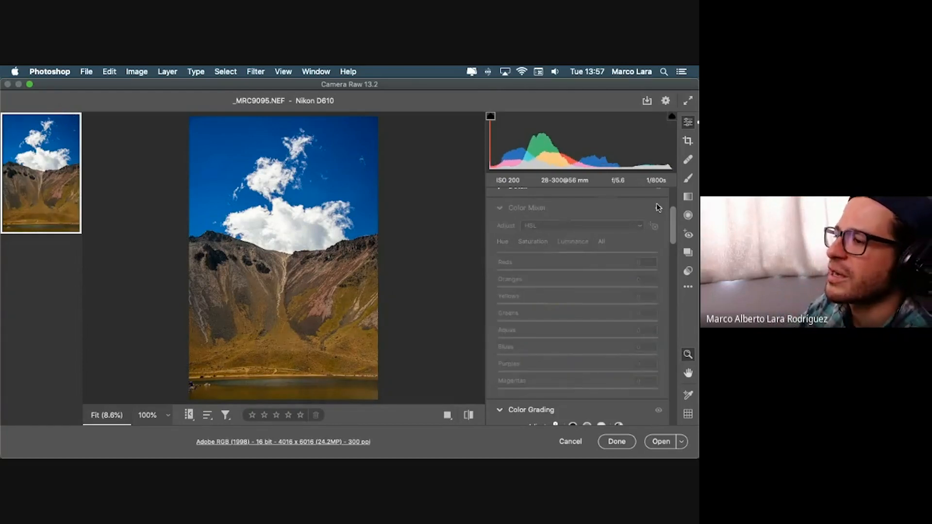
left_click(658, 207)
left_click(658, 208)
left_click(659, 208)
left_click(658, 208)
left_click(659, 209)
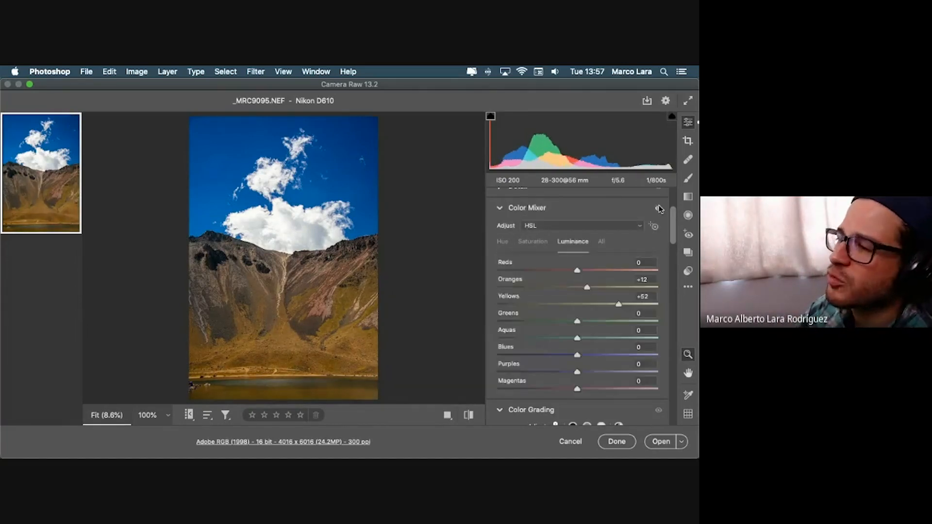
left_click(659, 208)
left_click(659, 208)
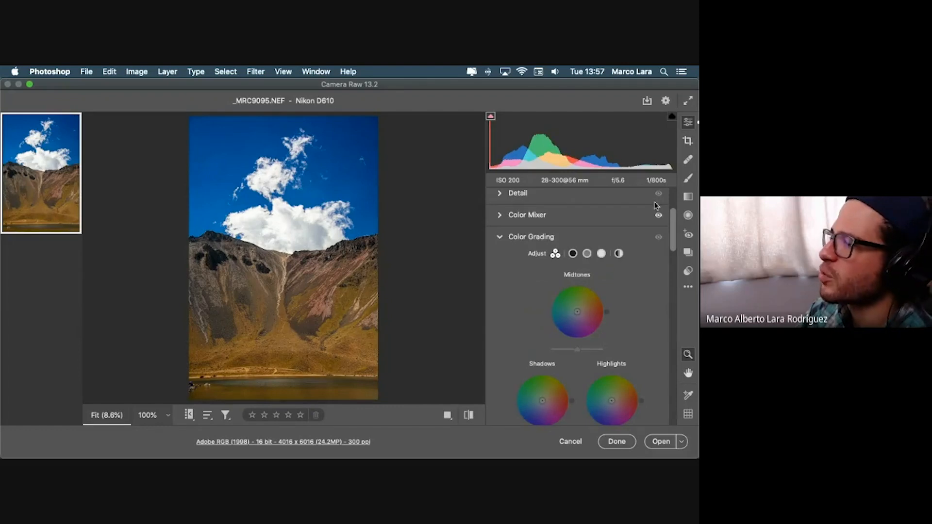
Reopen the Color Mixer and review its HSL and Color modes and its Saturation, Luminance, All and Hue slider views
left_click(500, 216)
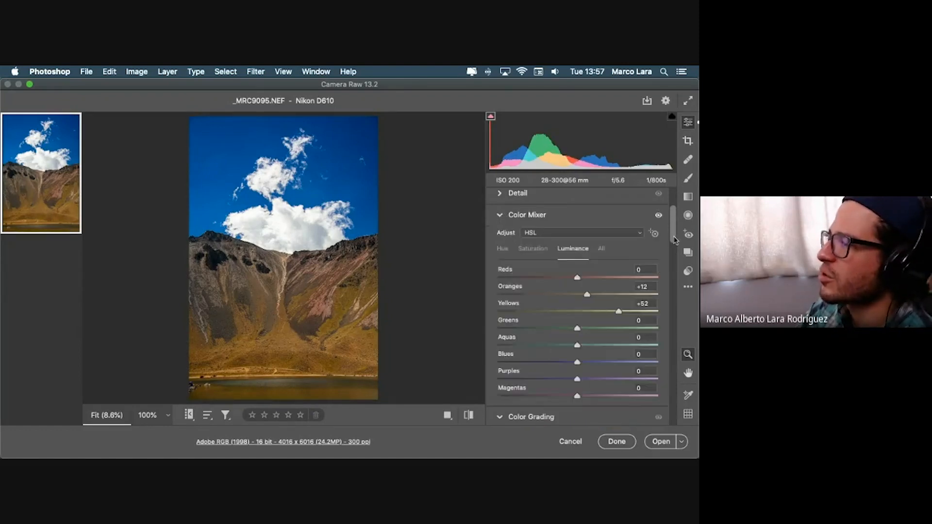
left_click(637, 235)
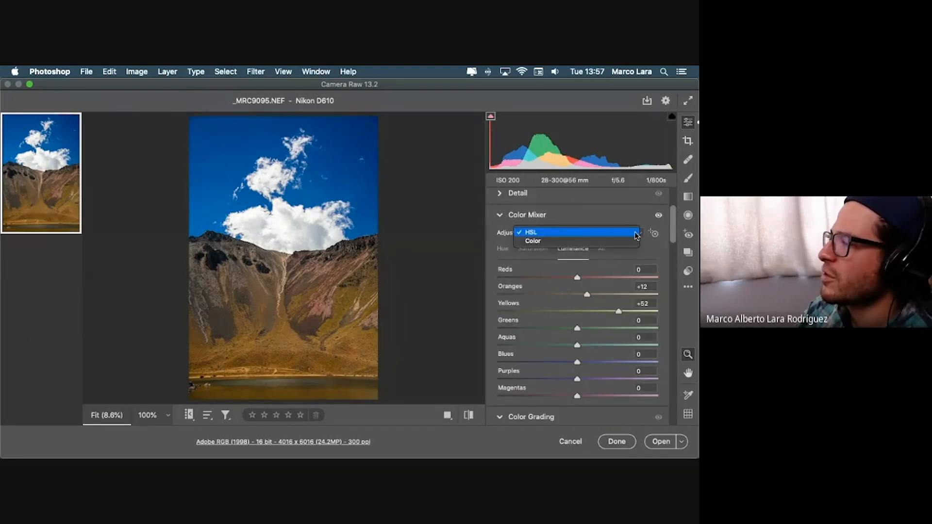
left_click(637, 234)
mouse_move(673, 228)
left_mouse_down()
mouse_move(674, 244)
mouse_move(673, 234)
left_mouse_up()
left_click(529, 215)
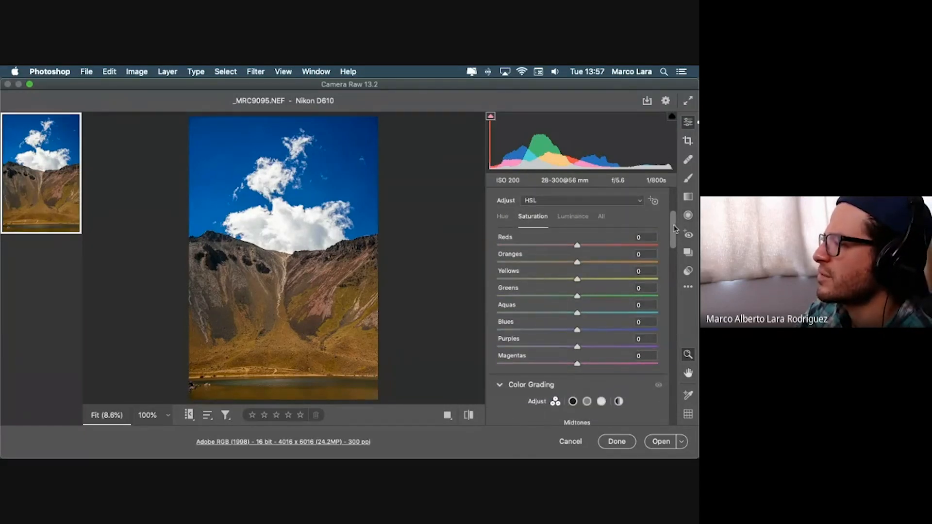
left_click_drag(674, 230, 674, 221)
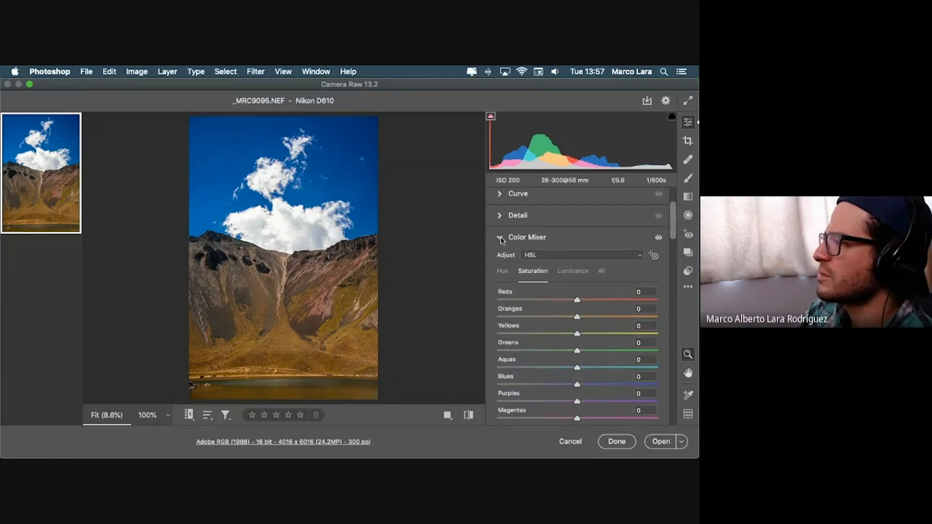
left_click(562, 274)
left_click(601, 272)
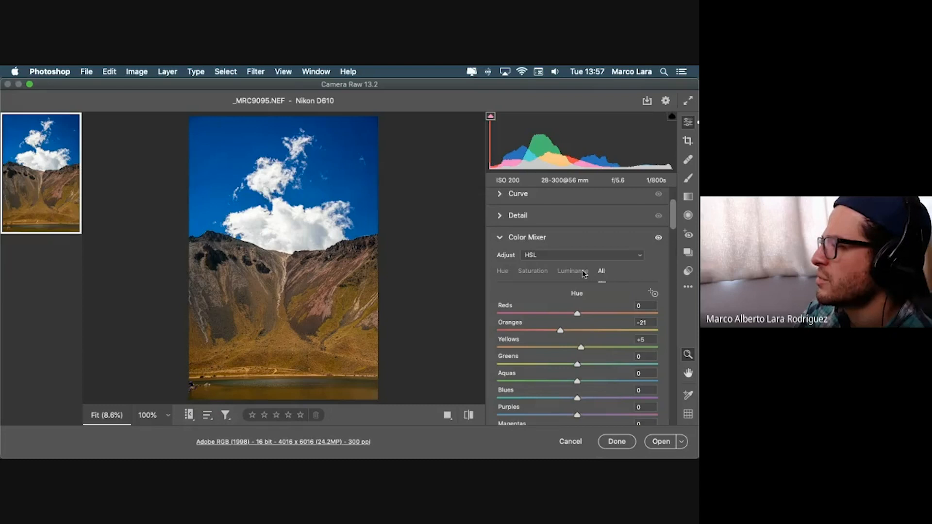
left_click(581, 271)
left_click(536, 272)
left_click(502, 273)
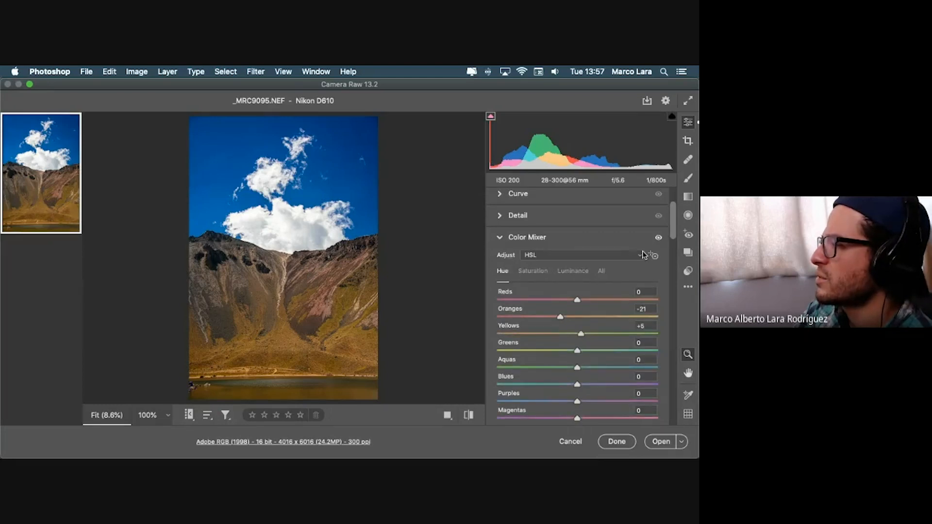
left_click(640, 254)
left_click(640, 244)
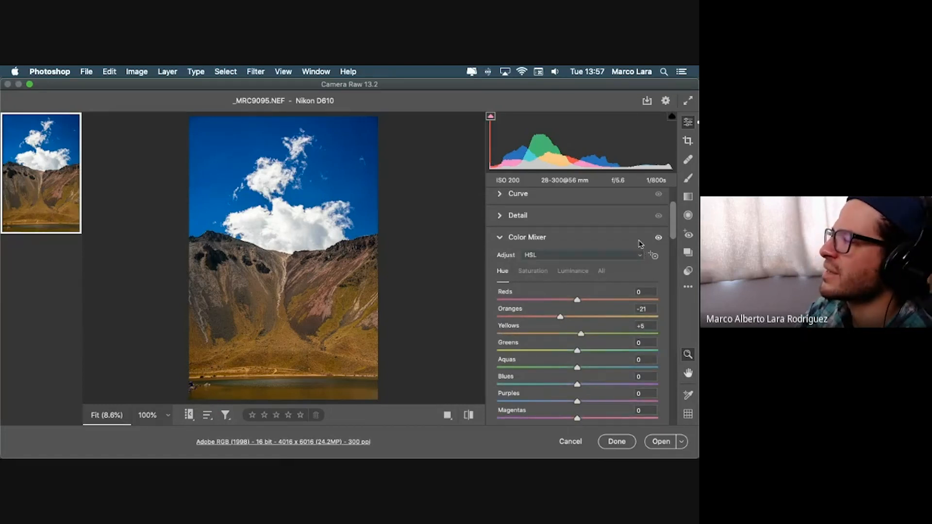
Try the black-and-white conversion, look at its B&W Mixer sliders, and return the photo to color
scroll(670, 218, "up", 3)
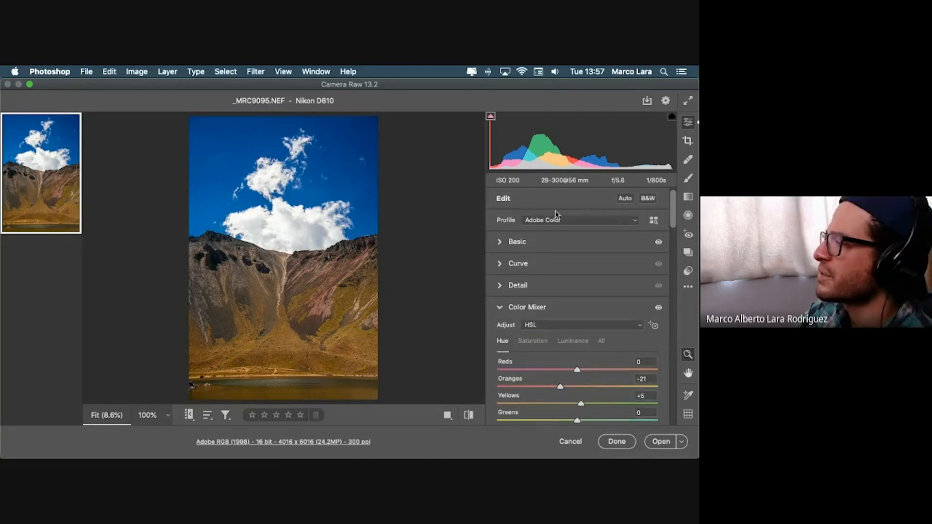
left_click(648, 199)
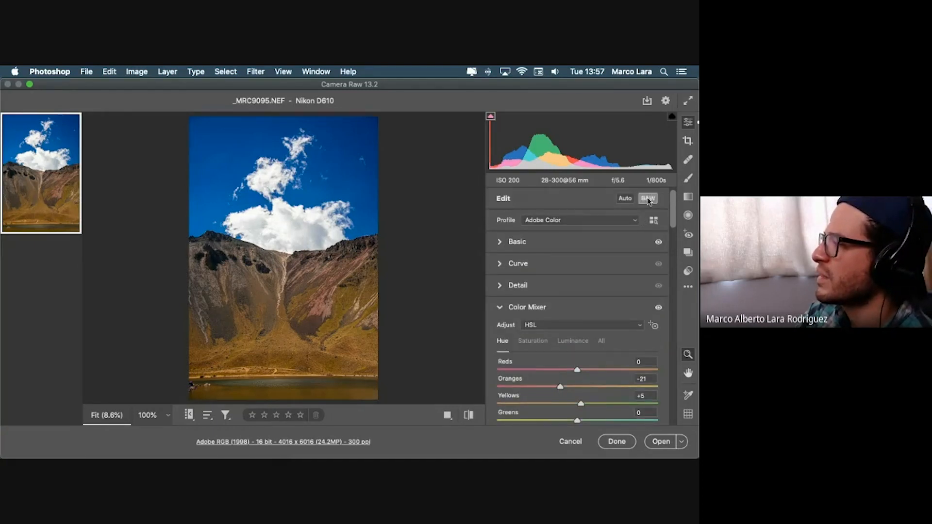
scroll(674, 205, "down", 3)
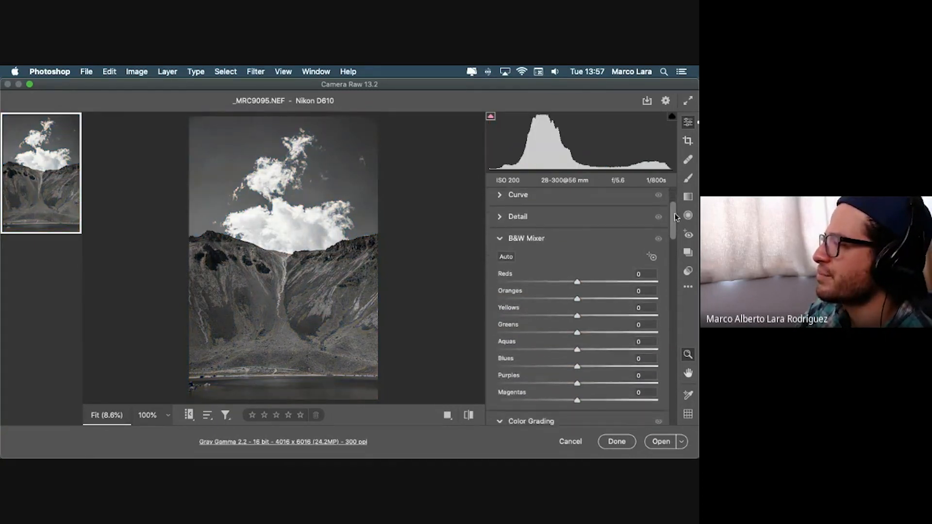
scroll(667, 202, "up", 3)
left_click(648, 199)
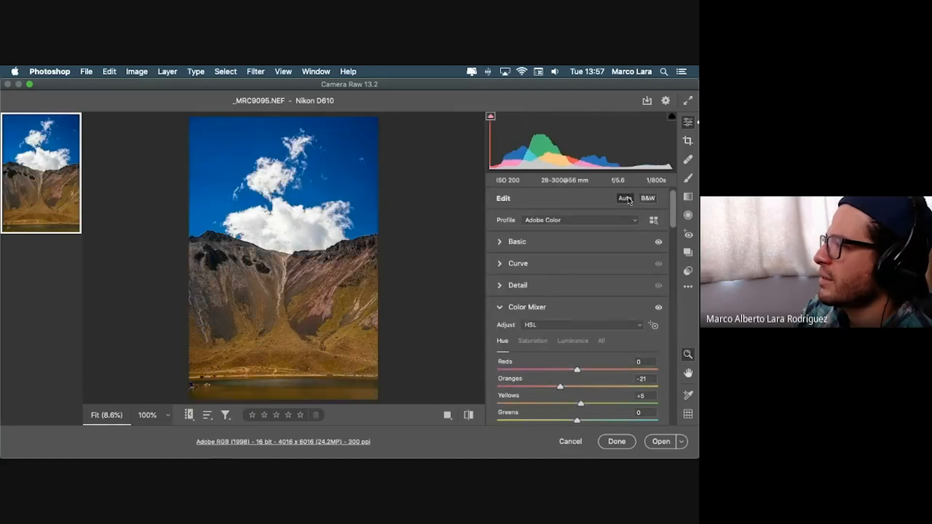
Review the Color Mixer's Hue, Saturation and Luminance sliders on the color version of the photo
scroll(674, 213, "down", 3)
left_click_drag(675, 221, 676, 226)
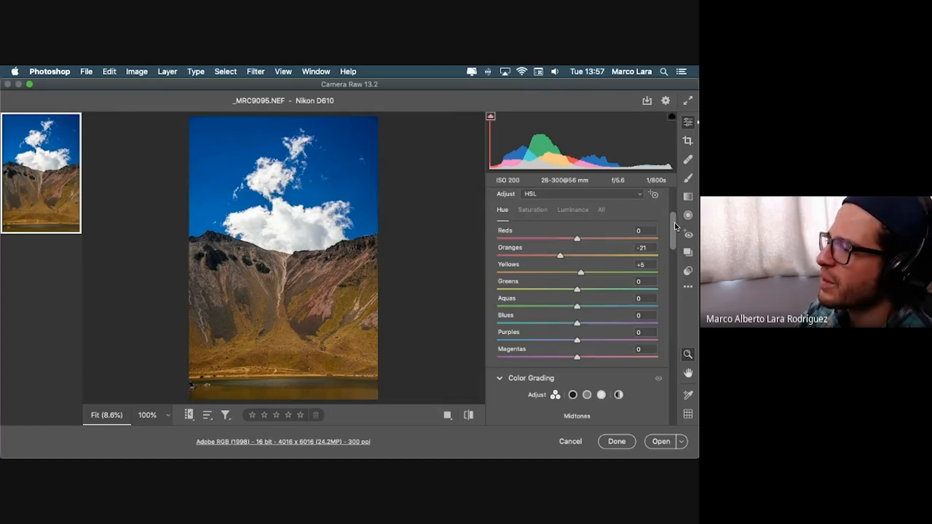
left_click(543, 212)
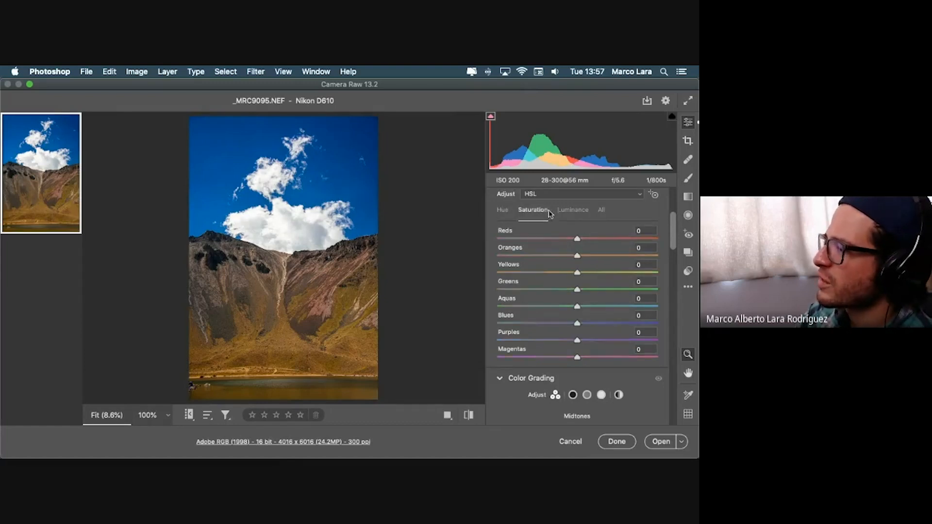
left_click(569, 210)
left_click_drag(675, 237, 678, 205)
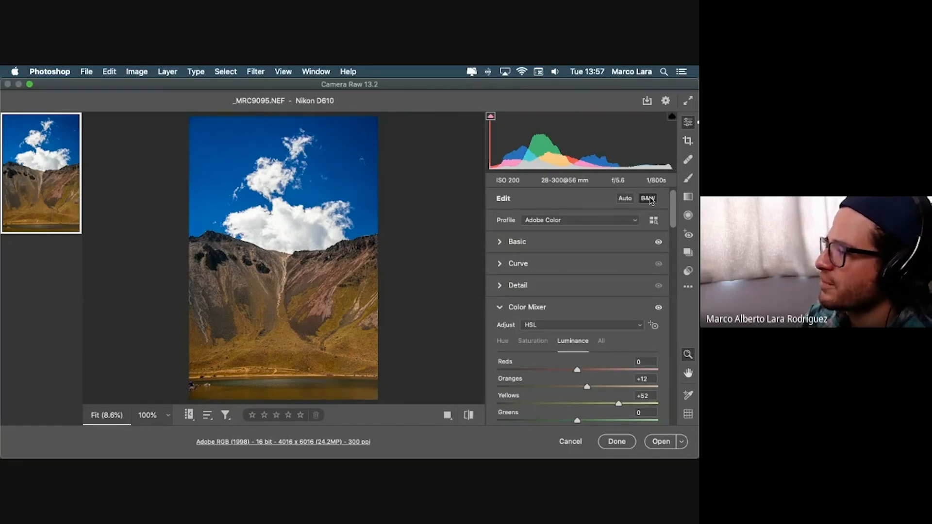
Convert the mountain photo to black and white and set the B&W Mixer's Yellows to +71 and Oranges to +51
left_click(651, 199)
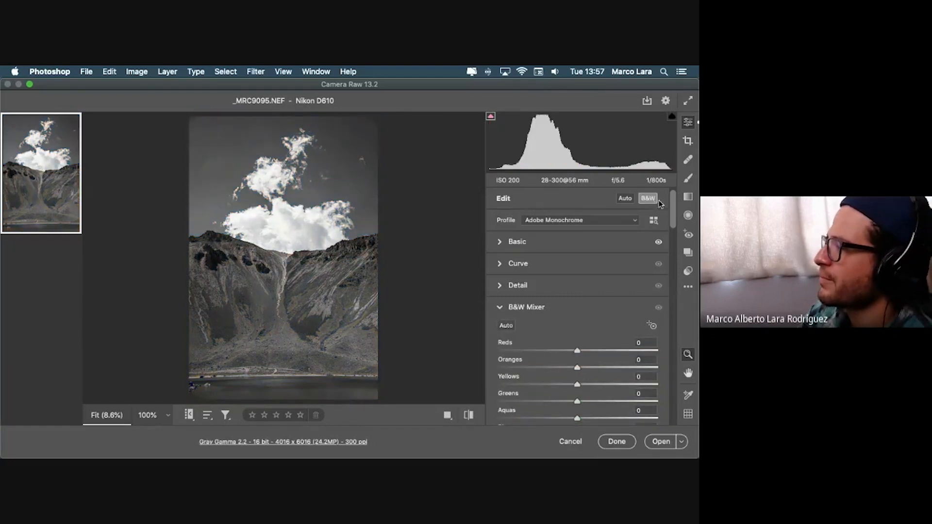
left_click_drag(674, 201, 668, 218)
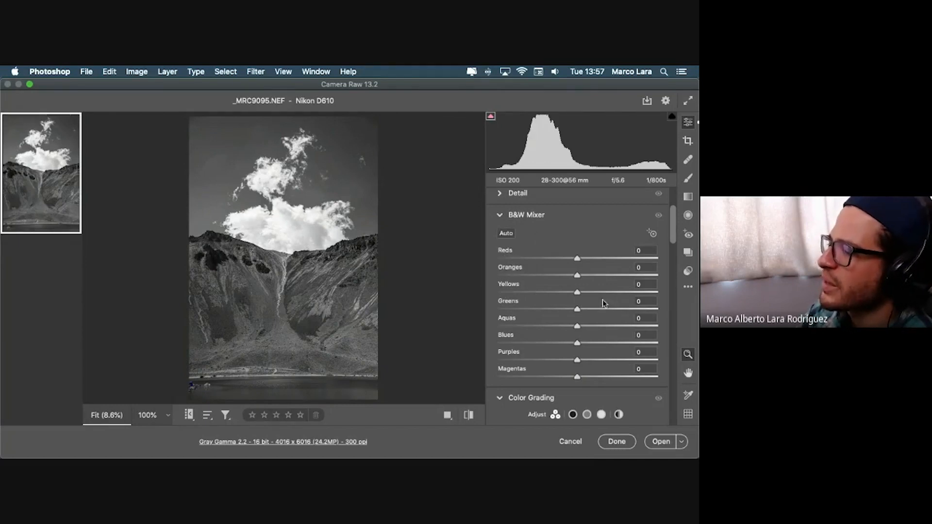
left_click_drag(578, 292, 618, 275)
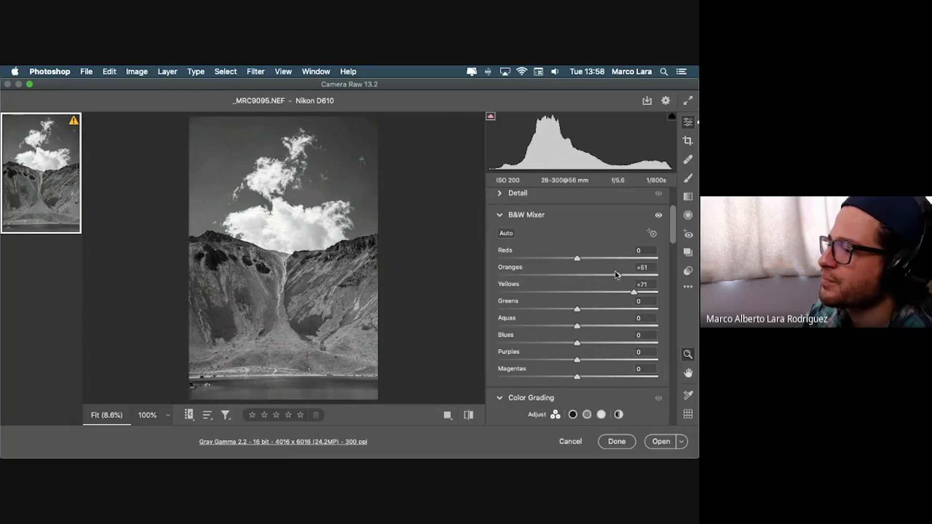
Set the B&W Mixer's Blues to -21, Aquas to -15, Purples to -20 and Magentas to -1
left_click(576, 343)
left_click_drag(576, 345, 565, 327)
mouse_move(578, 359)
left_mouse_down()
mouse_move(520, 359)
mouse_move(562, 361)
mouse_move(553, 377)
mouse_move(576, 376)
left_mouse_up()
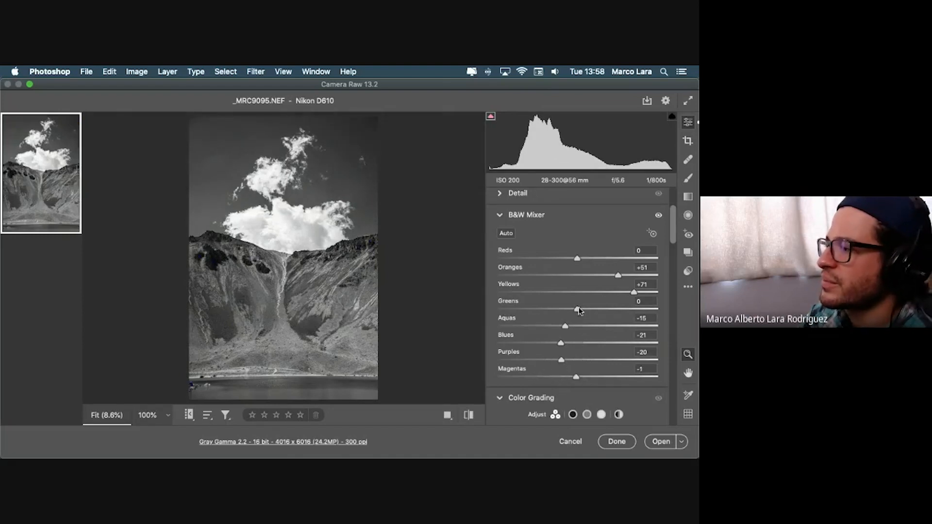
Set the B&W Mixer's Greens to +10, Yellows to +52 and Oranges to +62
mouse_move(579, 311)
left_mouse_down()
mouse_move(635, 309)
mouse_move(586, 309)
left_mouse_up()
mouse_move(634, 292)
left_mouse_down()
mouse_move(586, 292)
mouse_move(618, 293)
left_mouse_up()
mouse_move(618, 275)
left_mouse_down()
mouse_move(607, 276)
mouse_move(625, 283)
left_mouse_up()
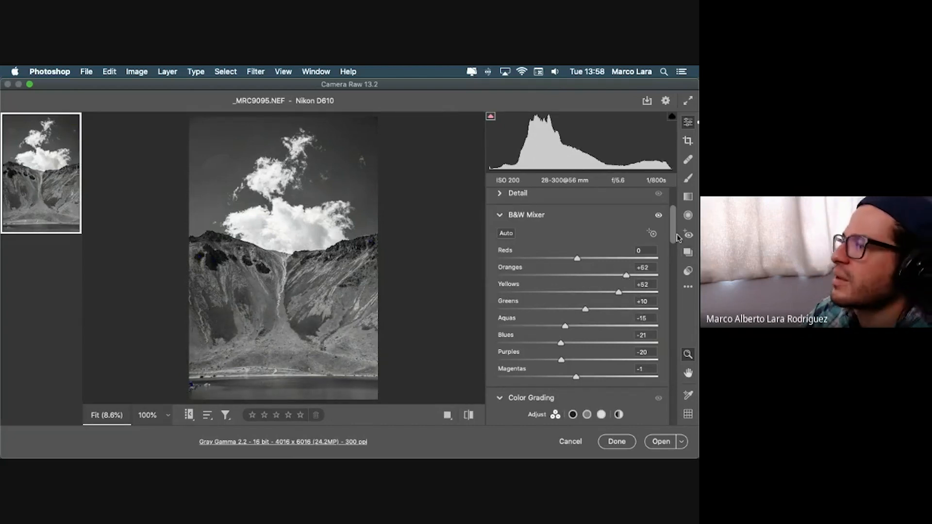
Turn off the black-and-white conversion to return the mountain photo to color
scroll(668, 223, "up", 5)
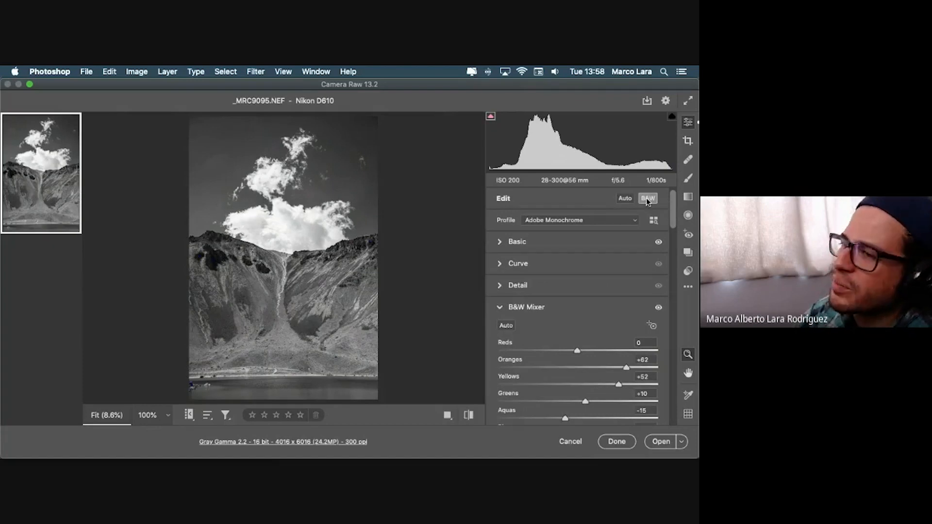
left_click(647, 199)
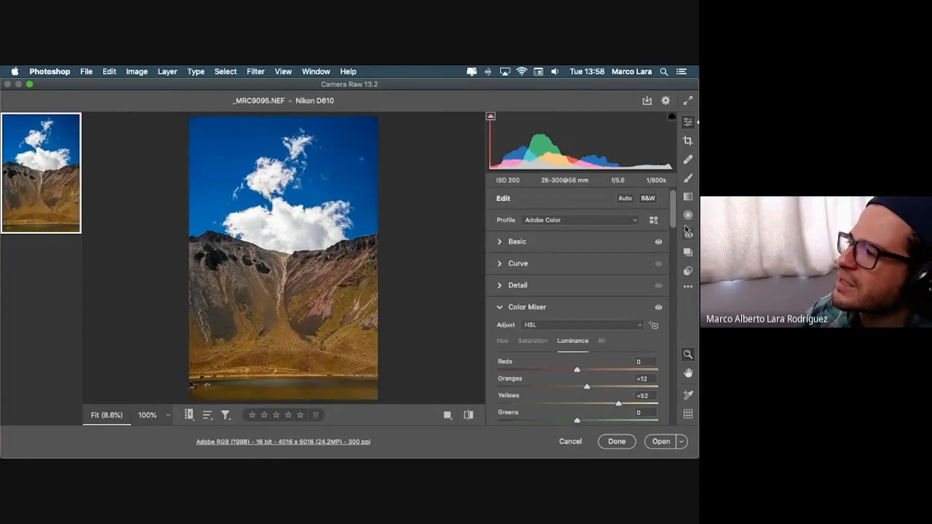
Collapse the expanded Color Mixer, Color Grading, Optics, Geometry and Effects adjustment sections
left_click_drag(674, 211, 675, 233)
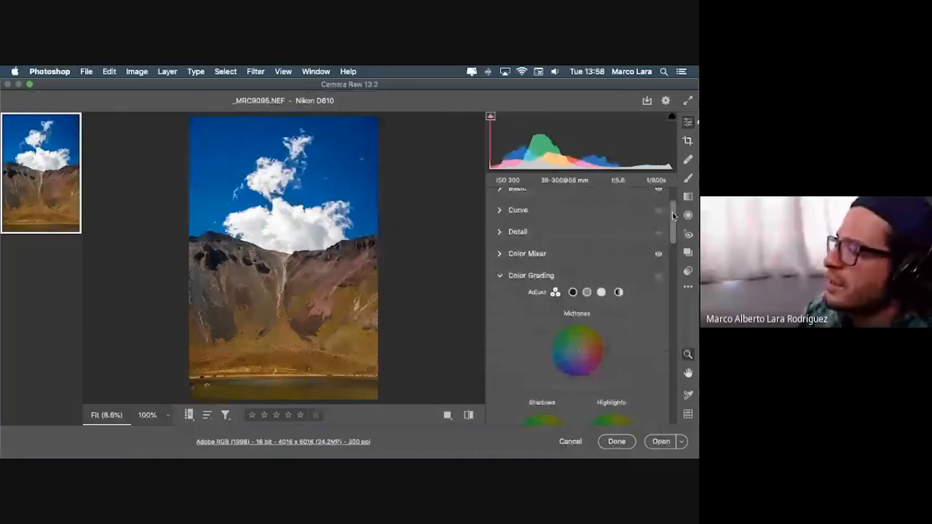
left_click(499, 276)
left_click(500, 296)
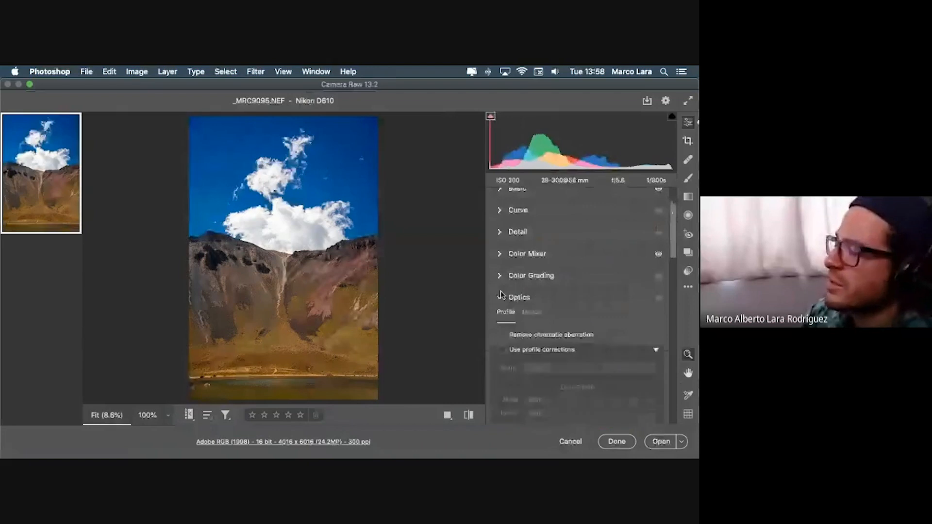
left_click_drag(673, 233, 672, 241)
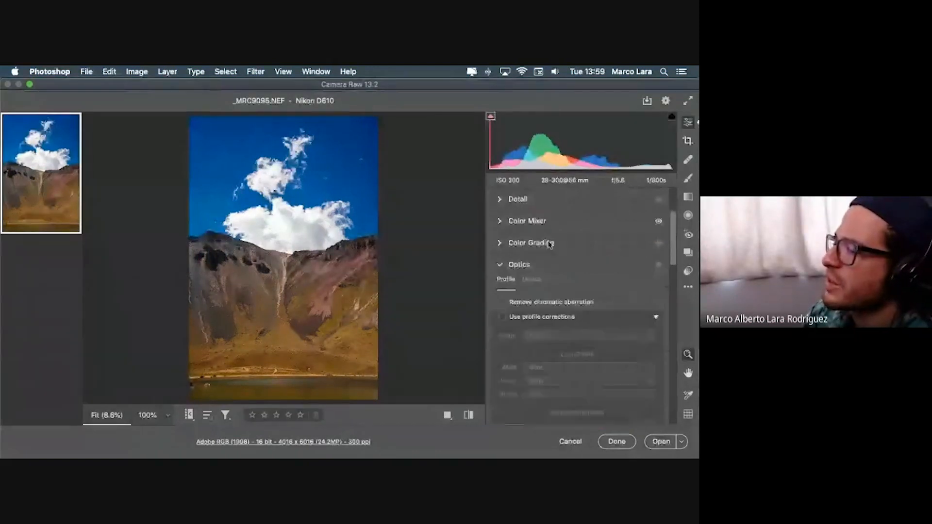
left_click(500, 264)
left_click(500, 286)
left_click(500, 286)
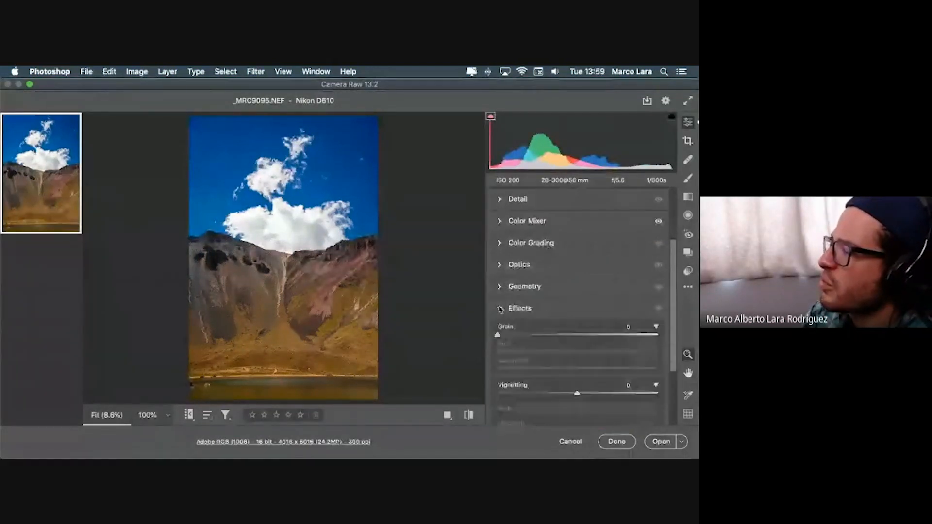
scroll(669, 267, "up", 3)
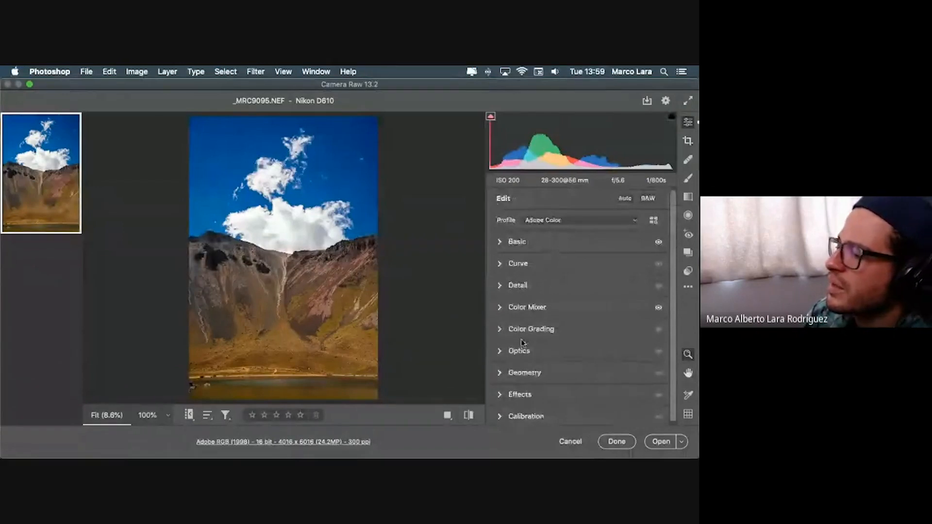
Expand the Optics section and enable Remove chromatic aberration in its lens profile settings
left_click(500, 351)
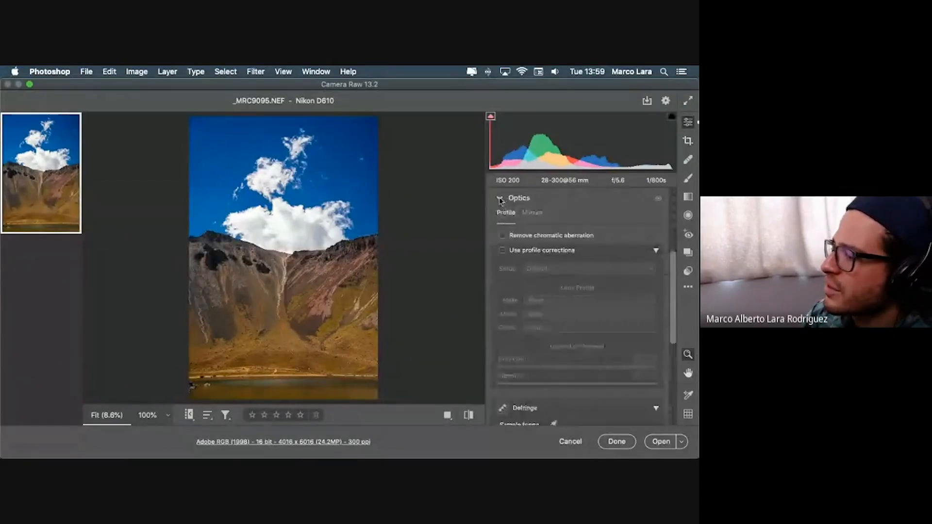
left_click(500, 200)
left_click(500, 349)
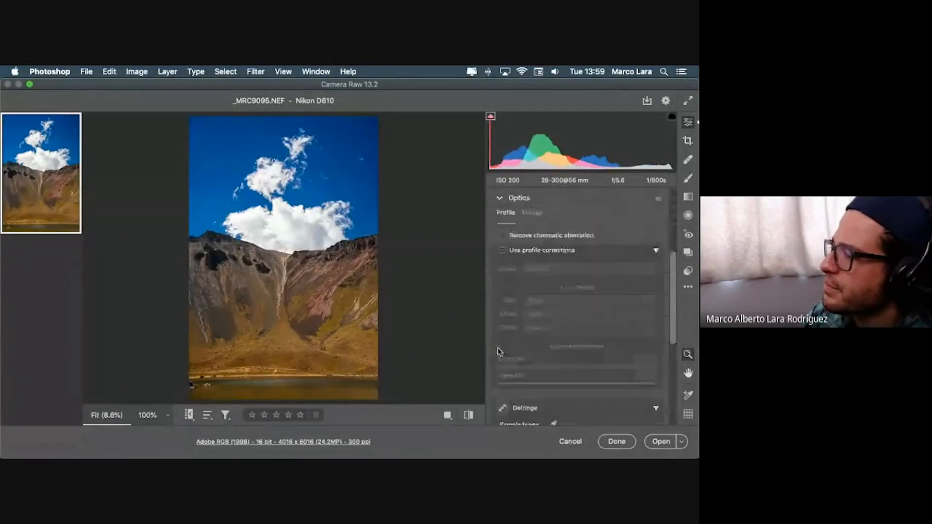
scroll(673, 280, "up", 2)
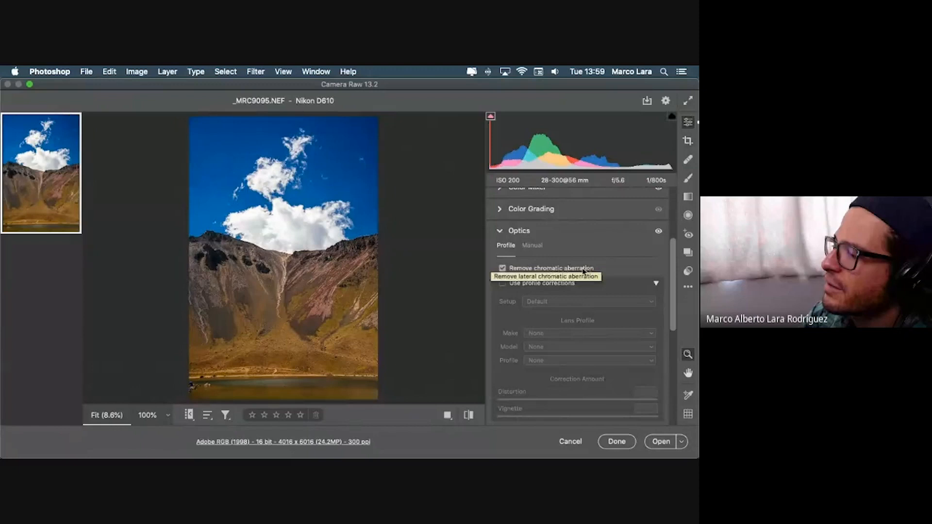
Compare the rocky ridge's edge against the clouds at 400% zoom with Remove chromatic aberration off and on
left_click(333, 212)
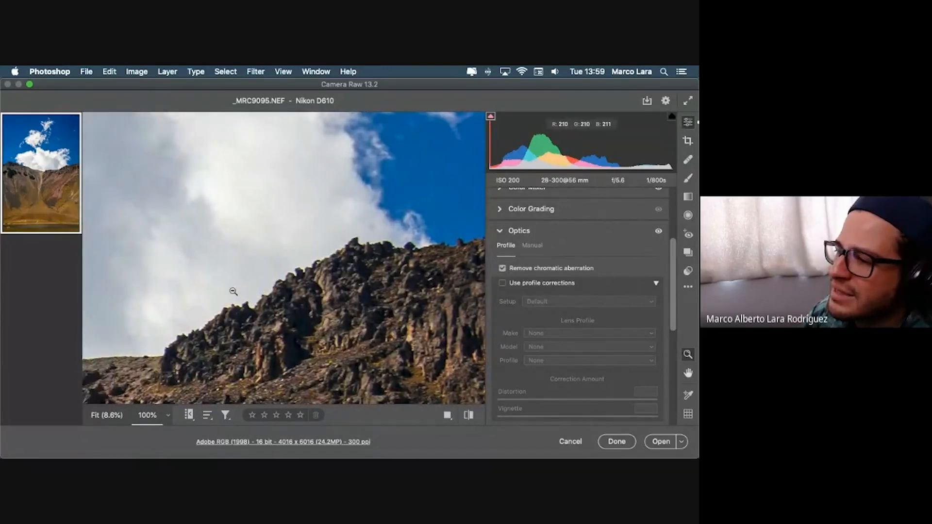
left_click(167, 414)
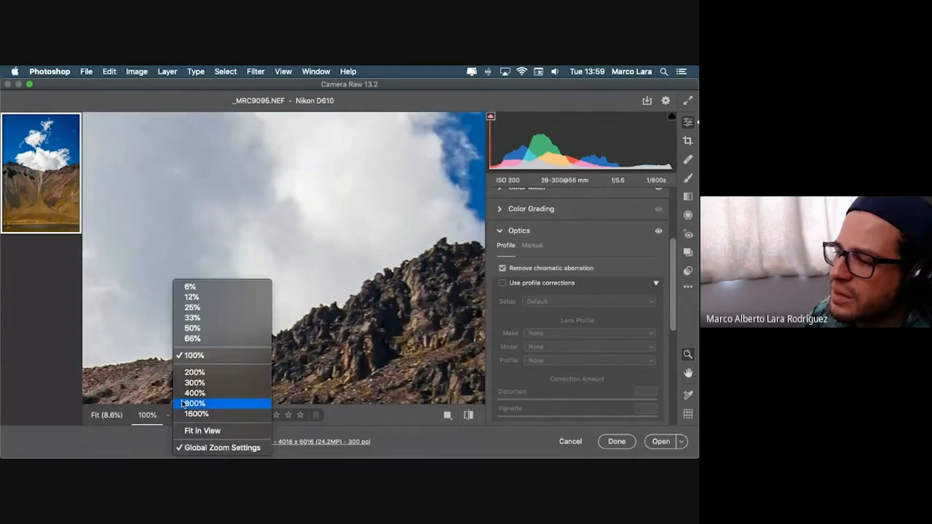
left_click(196, 393)
scroll(214, 372, "down", 8)
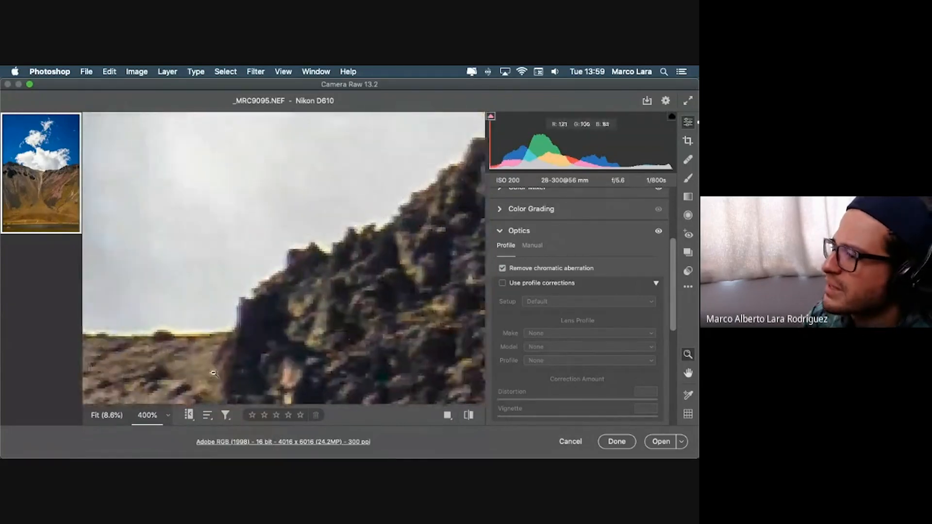
left_click(501, 269)
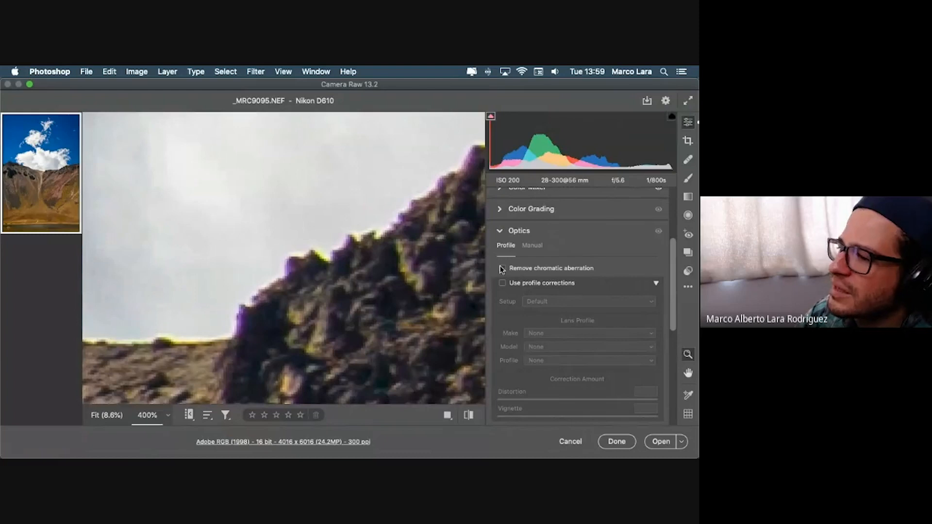
left_click(502, 268)
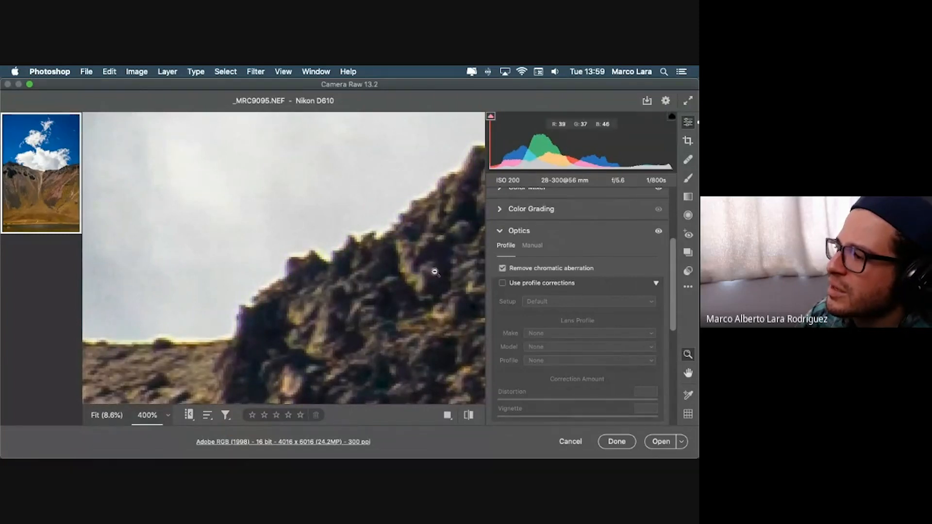
left_click(502, 269)
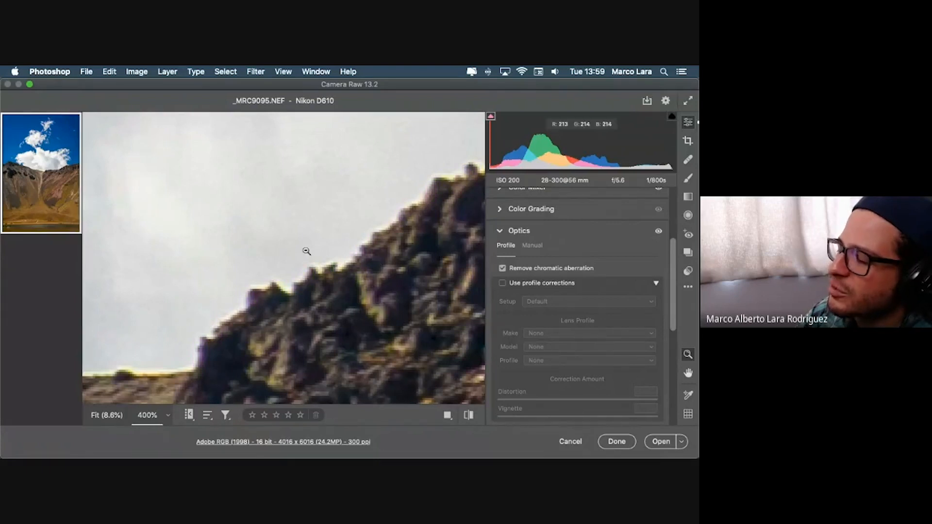
left_click(502, 268)
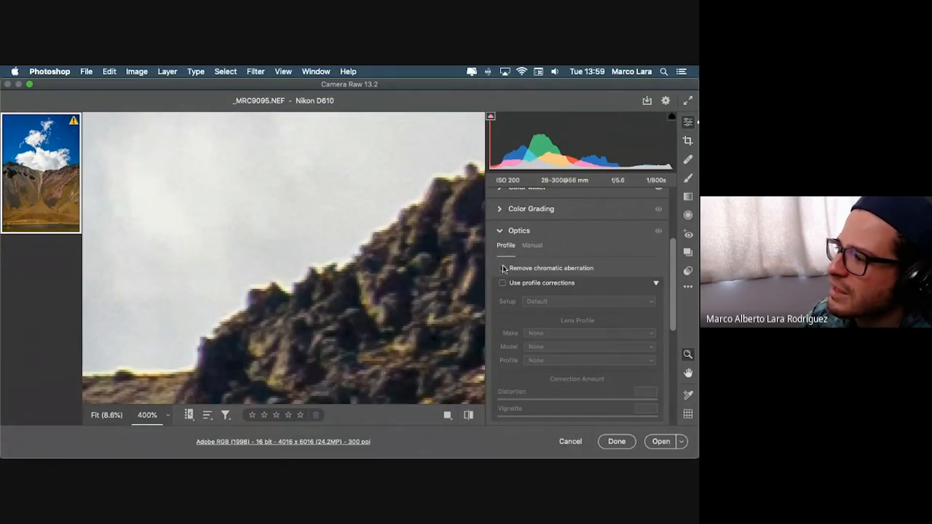
left_click(502, 269)
left_click(502, 269)
left_click(503, 269)
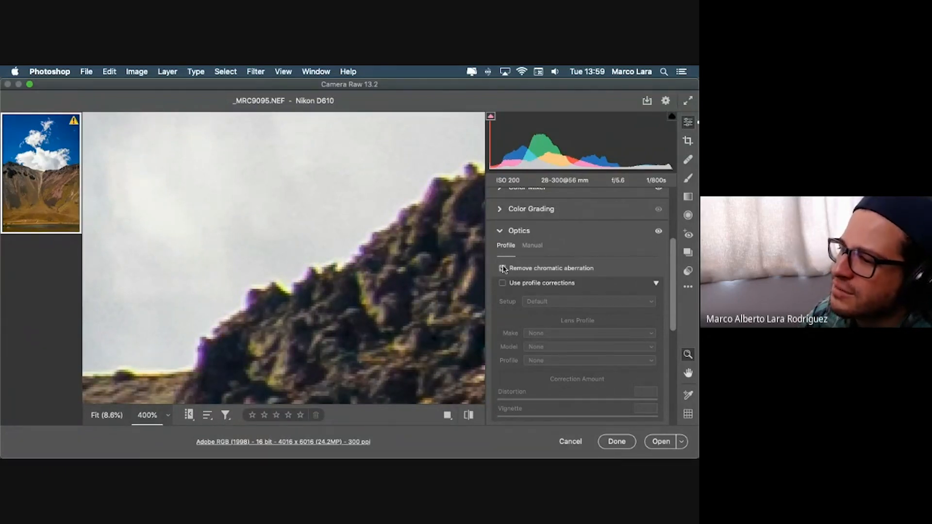
left_click(503, 269)
left_click(502, 268)
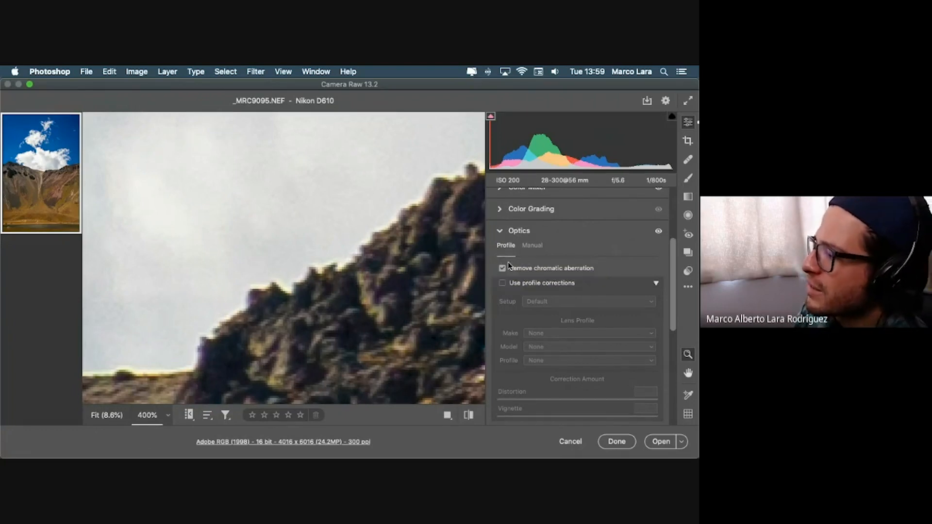
left_click(502, 268)
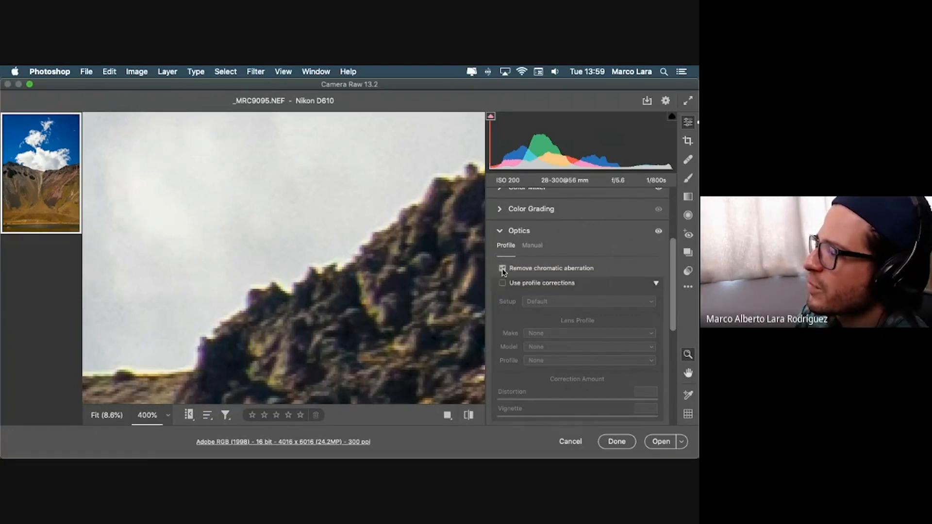
left_click(502, 268)
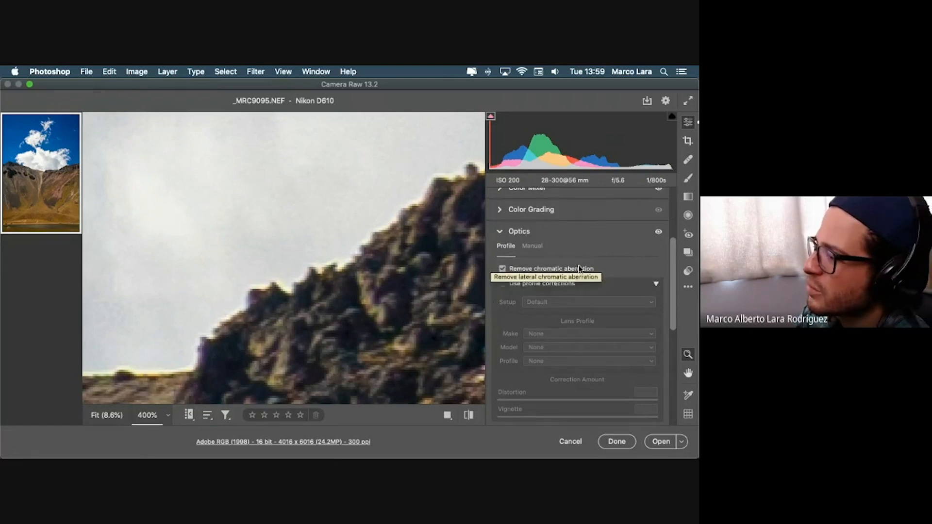
Enable lens profile corrections for the photo and fit the whole image in the view
left_click(502, 285)
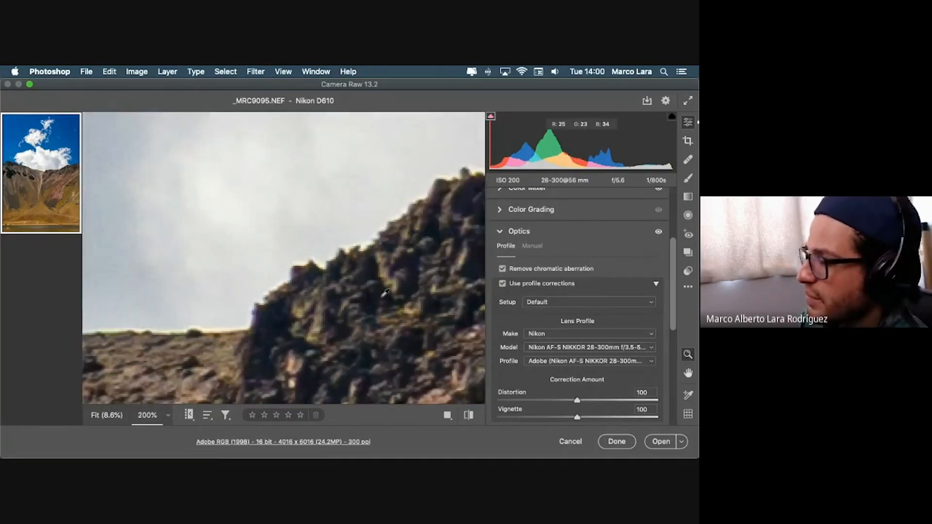
key("super+minus")
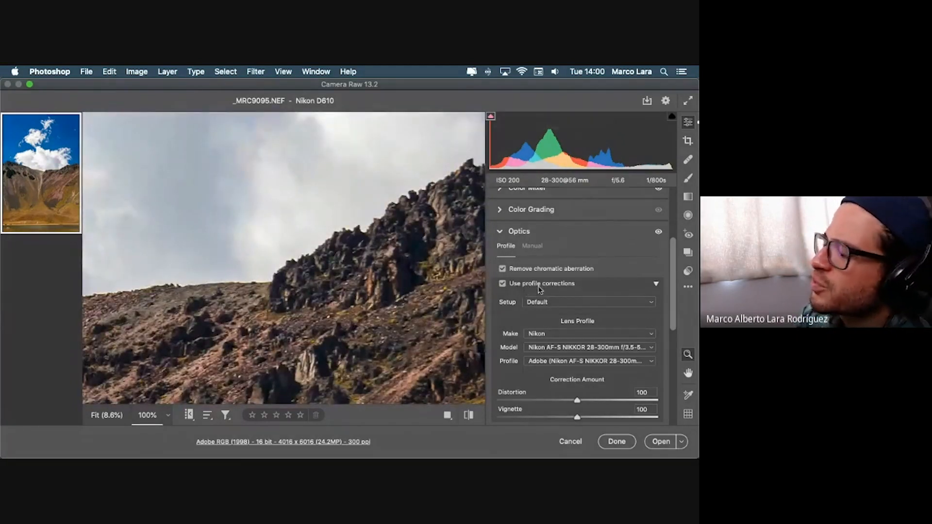
key("super+minus")
key("super+minus")
key("super+minus")
key("super+minus")
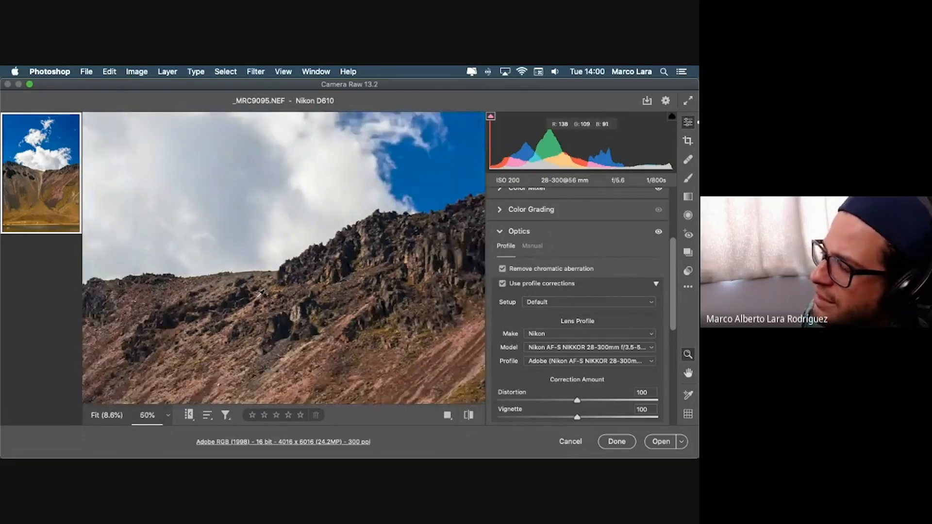
key("super+minus")
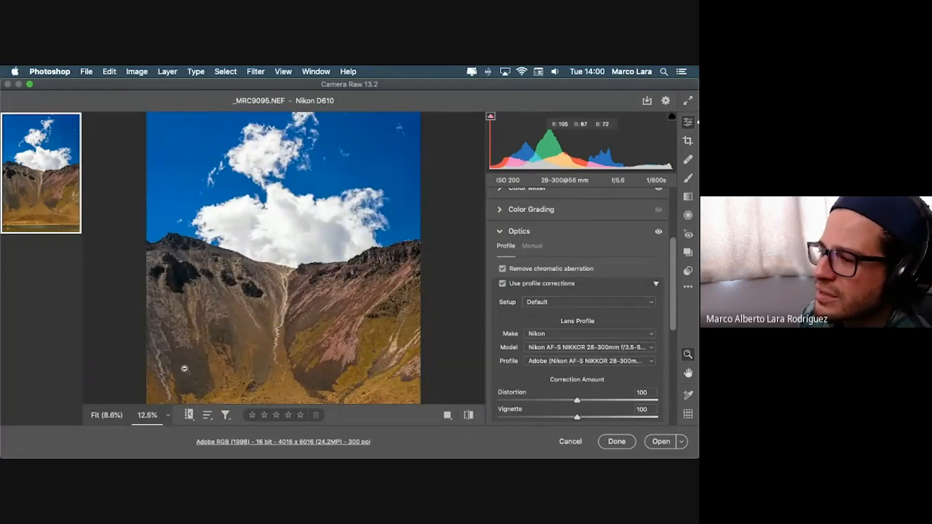
left_click(107, 416)
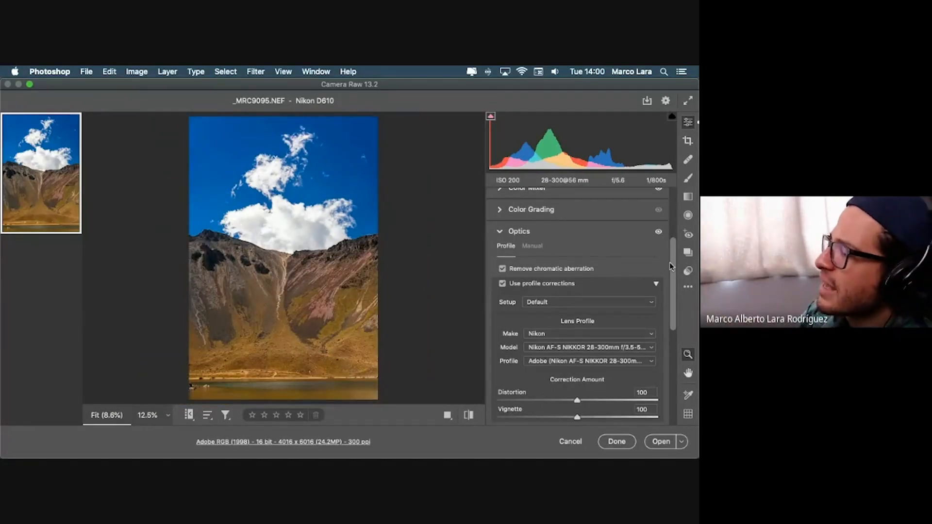
Compare the whole photo's distortion and vignetting with lens profile corrections off and on, leaving them enabled
left_click_drag(672, 266, 672, 278)
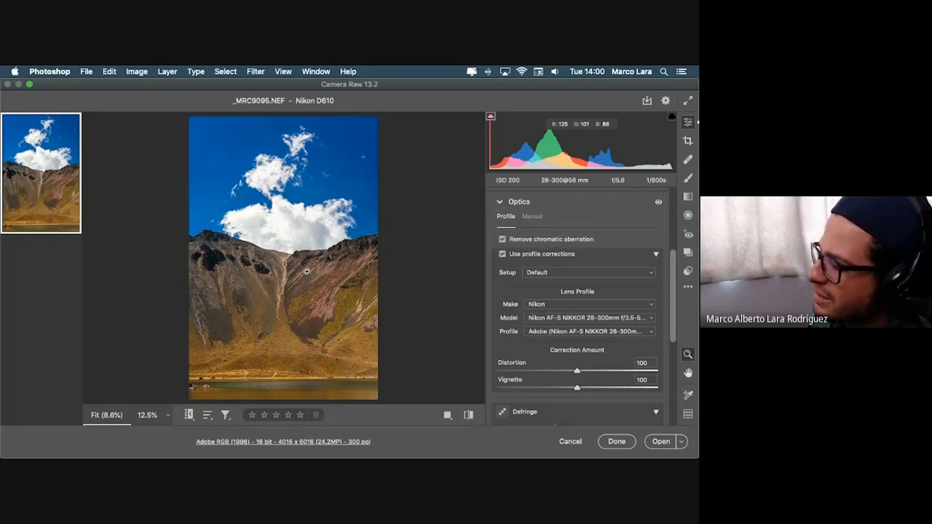
left_click(503, 254)
left_click(502, 254)
left_click(502, 254)
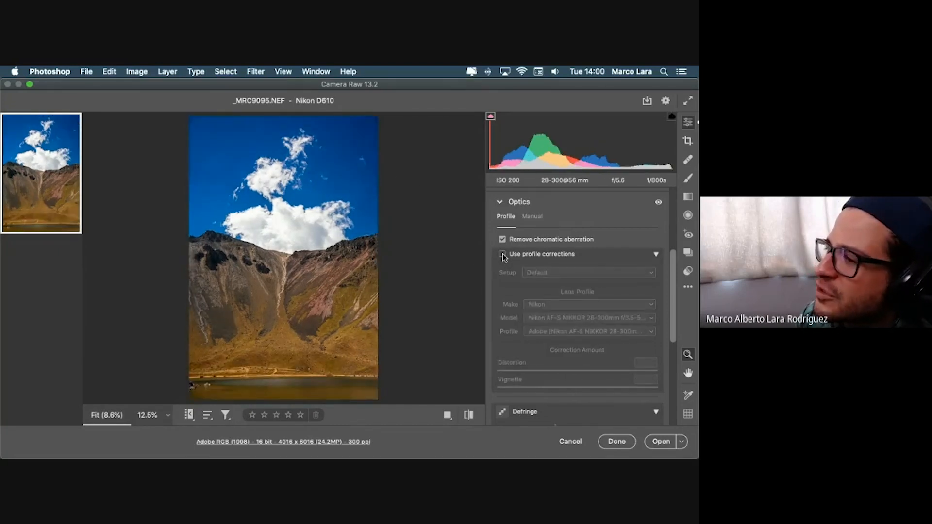
left_click(503, 254)
left_click(503, 254)
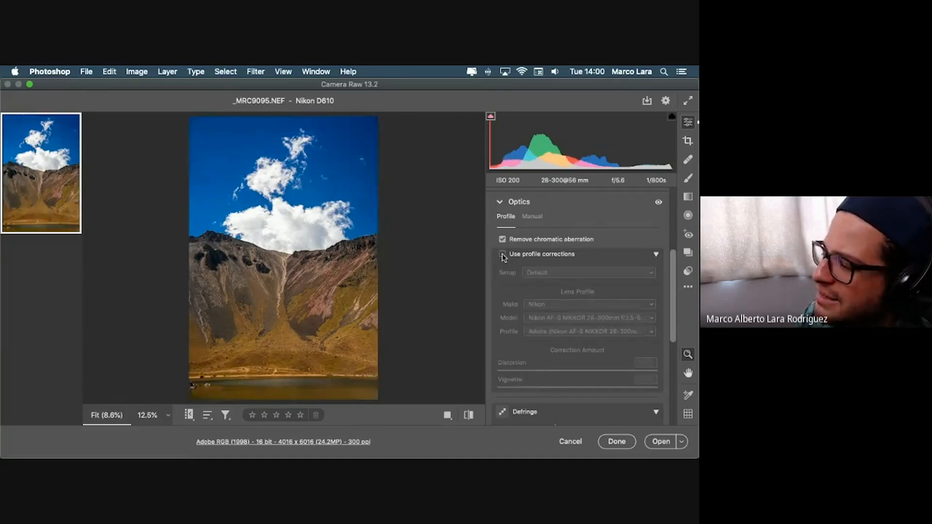
left_click(503, 254)
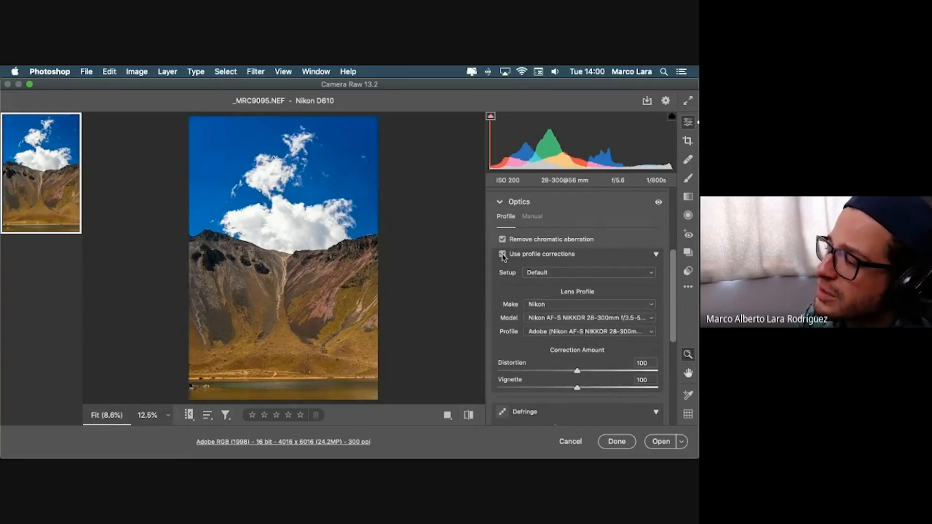
left_click(502, 254)
left_click(503, 254)
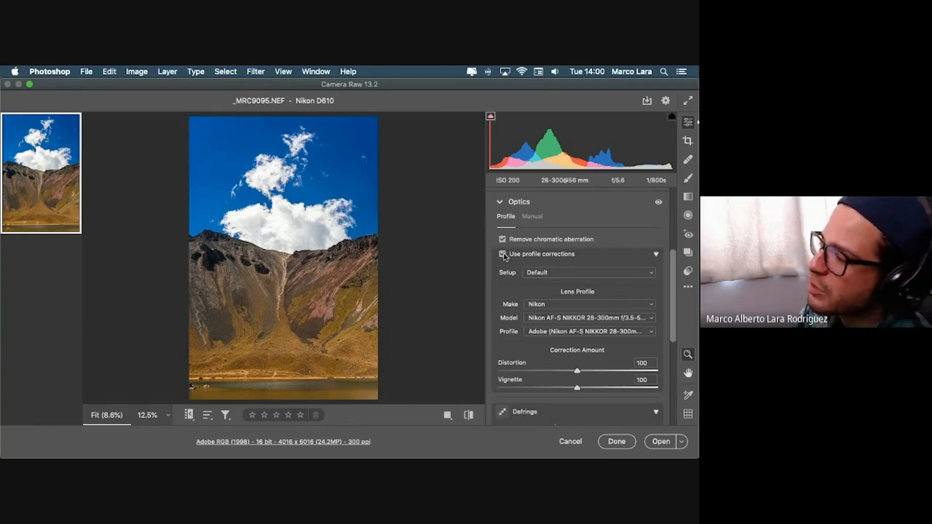
left_click(503, 255)
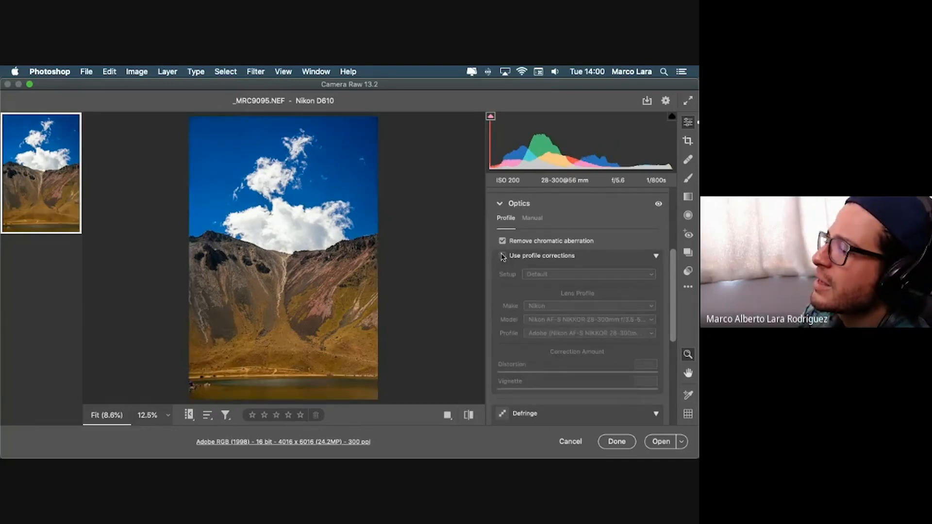
left_click(503, 256)
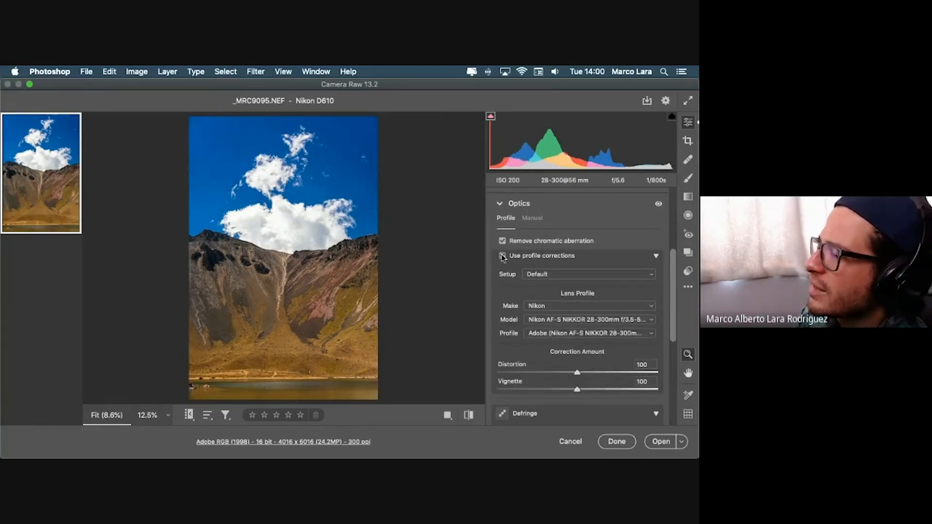
left_click(503, 256)
left_click(503, 256)
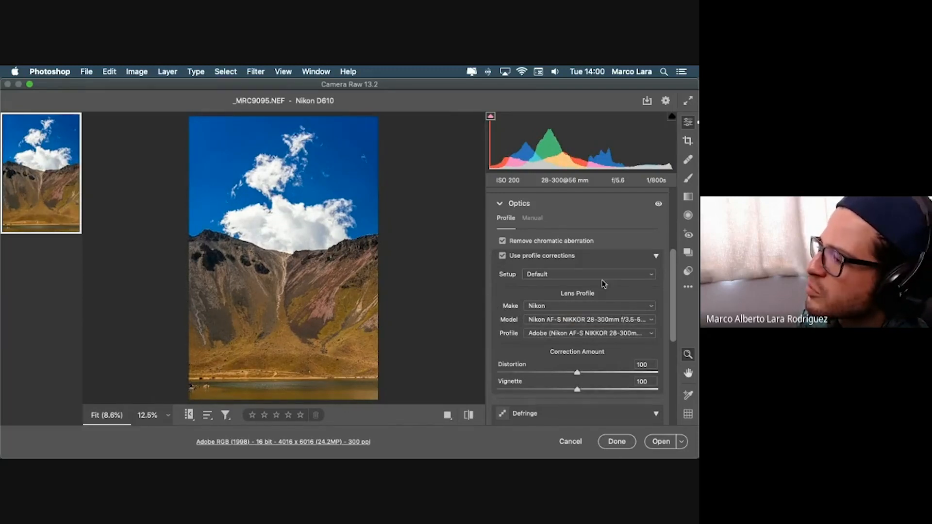
scroll(673, 271, "down", 1)
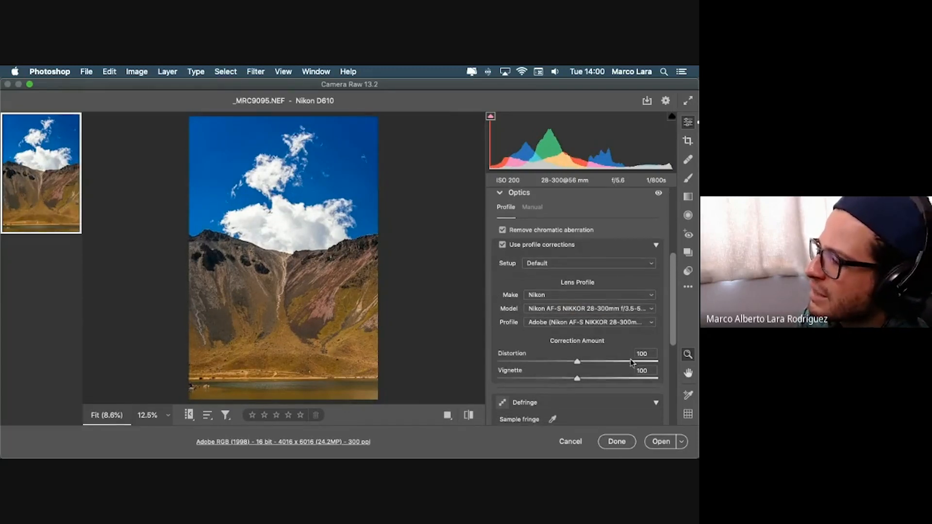
Toggle the lens profile corrections repeatedly to examine their effect on the mountain photo, ending with them enabled
left_click(502, 245)
left_click(503, 245)
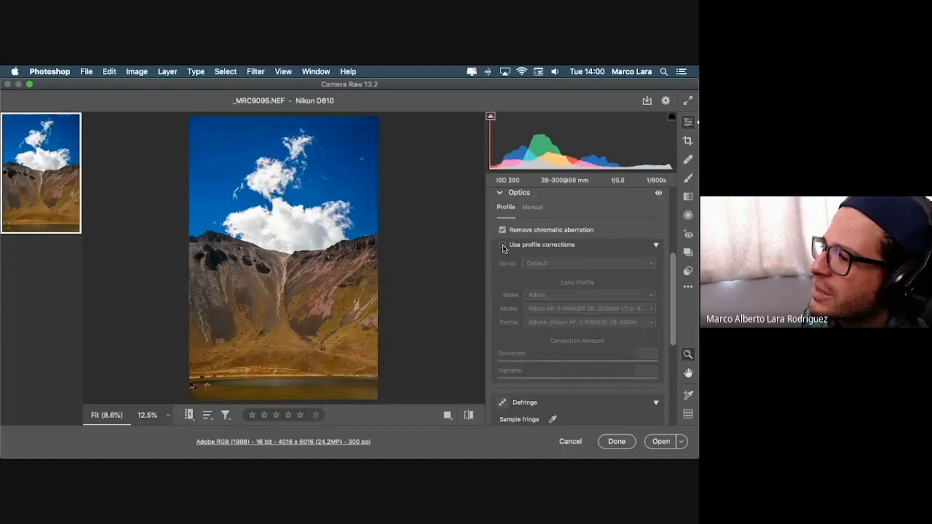
left_click(502, 245)
left_click(502, 245)
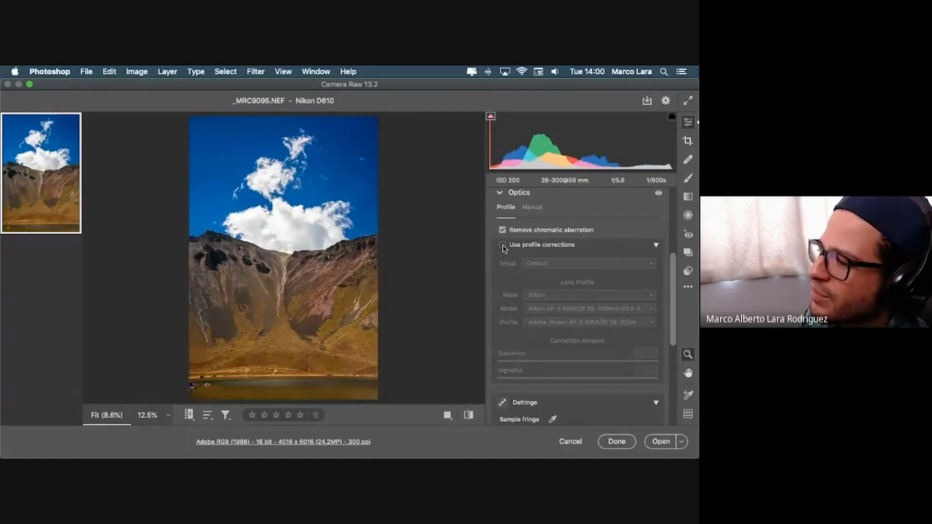
left_click(503, 245)
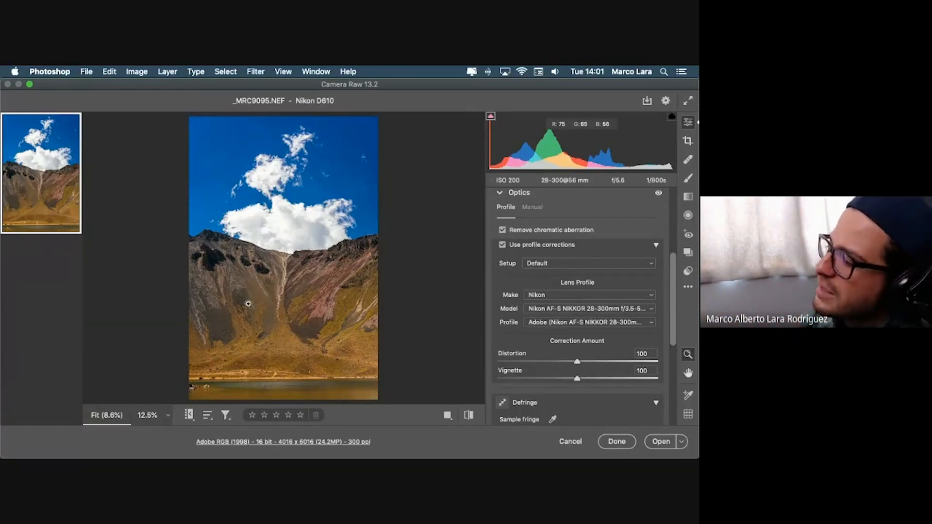
left_click(503, 246)
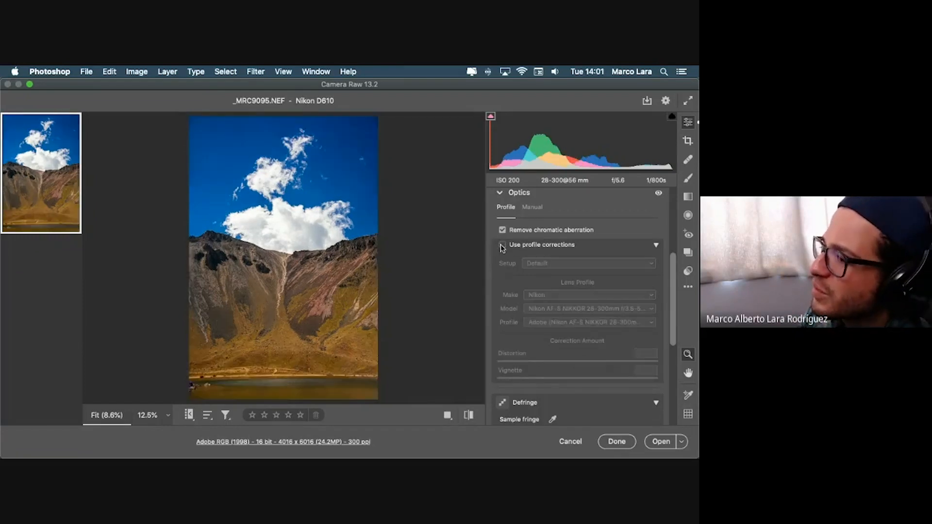
left_click(502, 246)
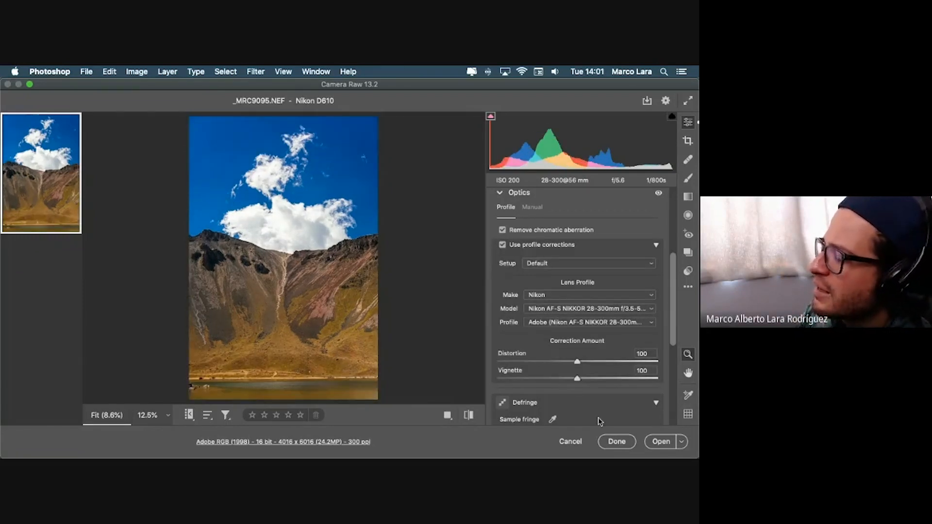
Try a stronger Distortion correction amount for the lens profile and reset it to 100
scroll(673, 265, "up", 1)
left_click_drag(673, 263, 672, 278)
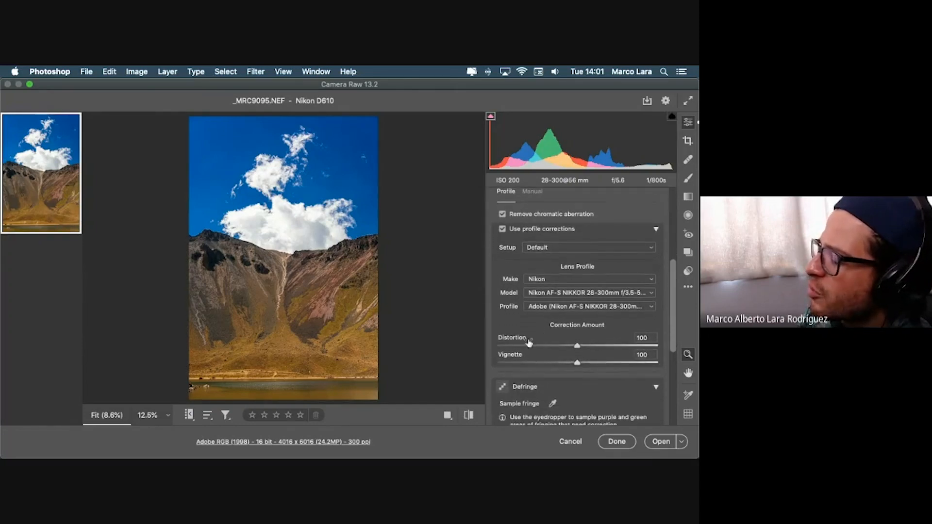
left_click_drag(578, 348, 659, 347)
double_click(658, 346)
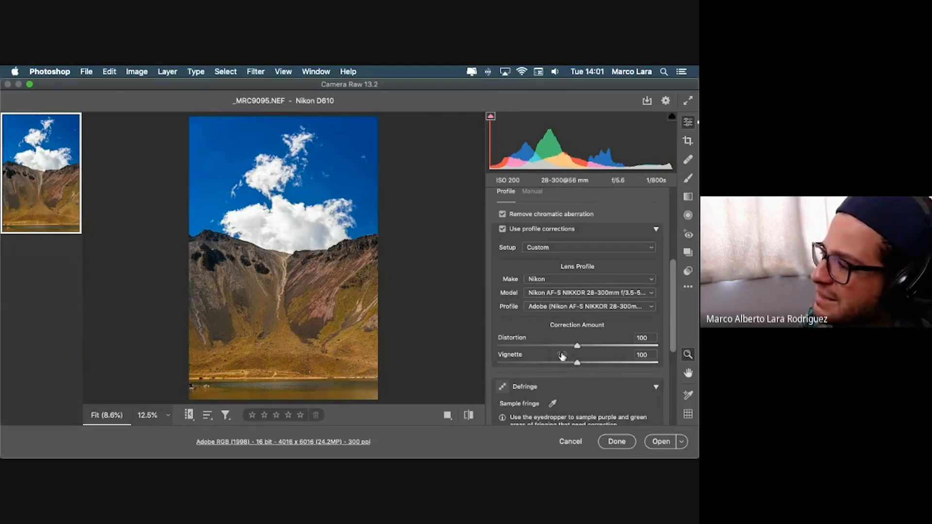
Try the lens profile's Vignette correction at 0 and return it to 100
mouse_move(577, 362)
left_mouse_down()
mouse_move(486, 367)
mouse_move(660, 365)
mouse_move(498, 366)
mouse_move(580, 367)
left_mouse_up()
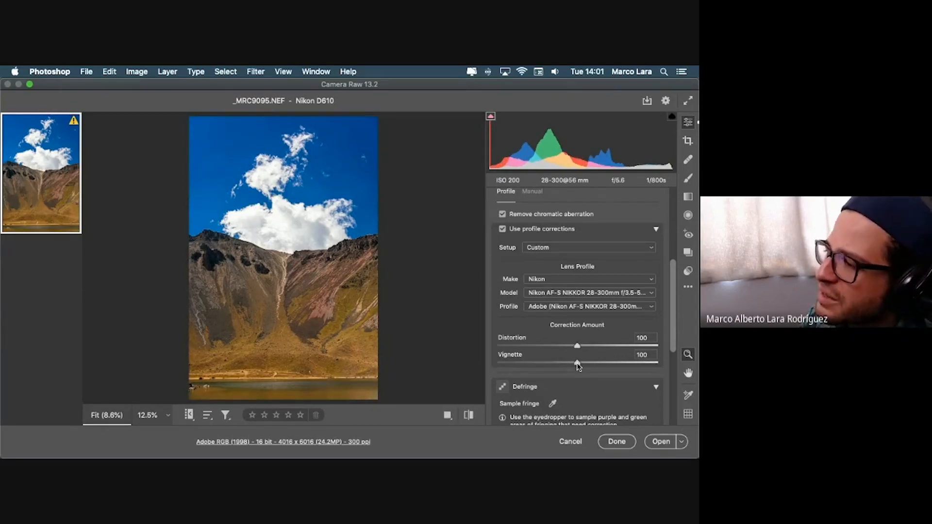
left_click_drag(578, 367, 479, 364)
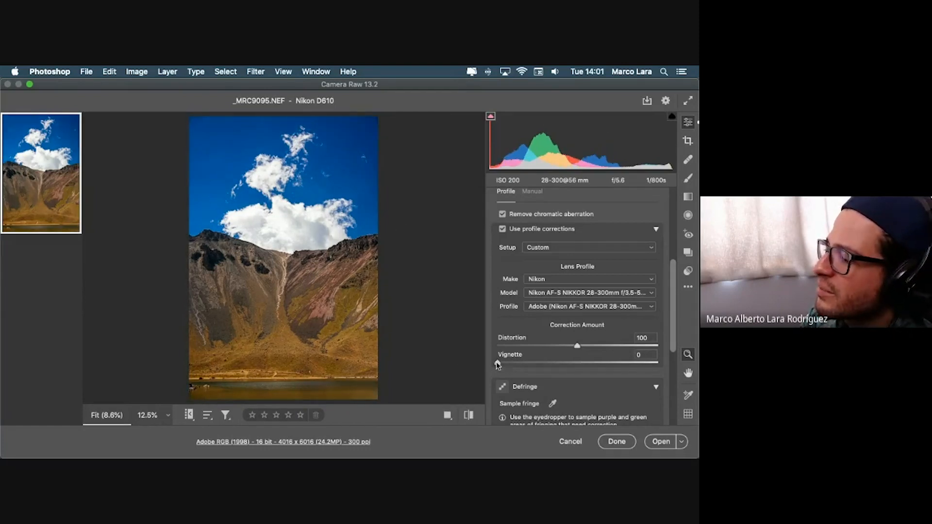
mouse_move(497, 365)
left_mouse_down()
mouse_move(578, 365)
mouse_move(482, 370)
left_mouse_up()
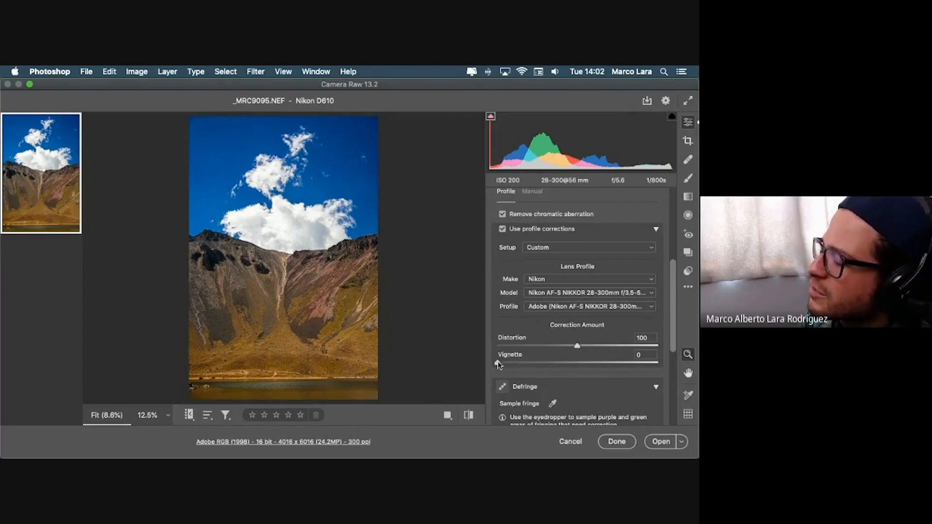
left_click_drag(498, 365, 578, 368)
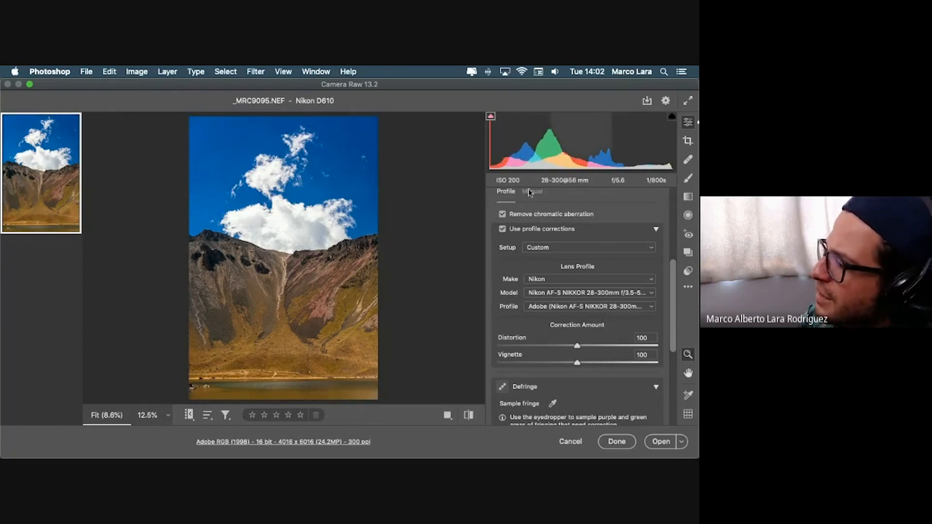
Add a dark vignette in the Effects section with Vignetting -100, Midpoint 0 and Roundness +100
left_click_drag(677, 288, 671, 363)
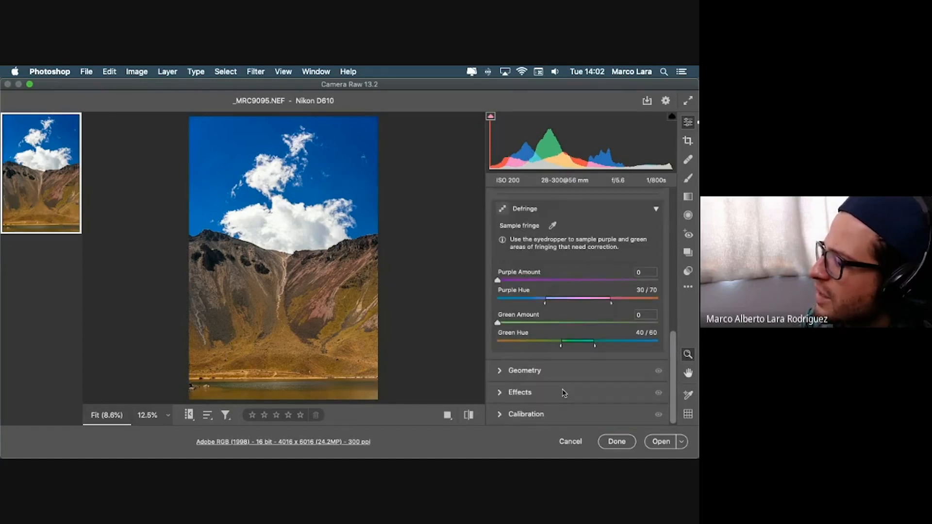
left_click(499, 393)
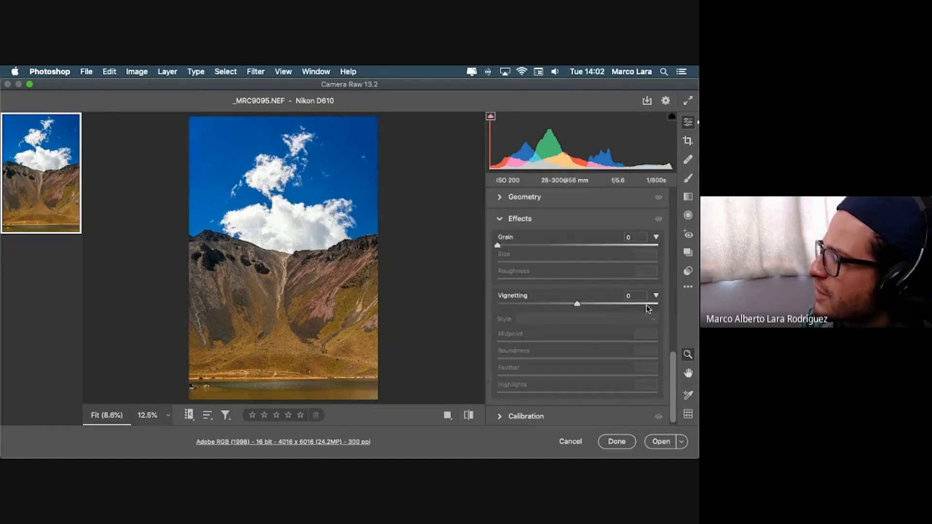
scroll(672, 365, "up", 2)
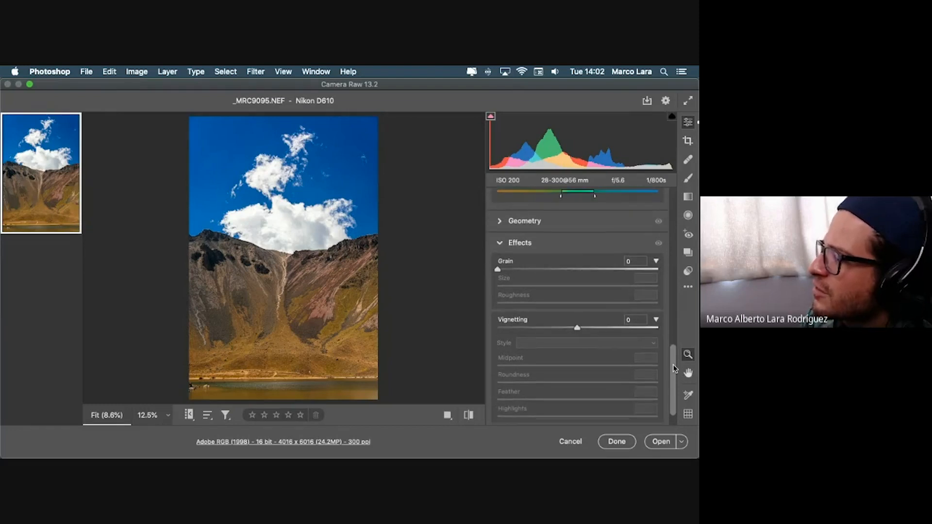
left_click_drag(577, 328, 468, 333)
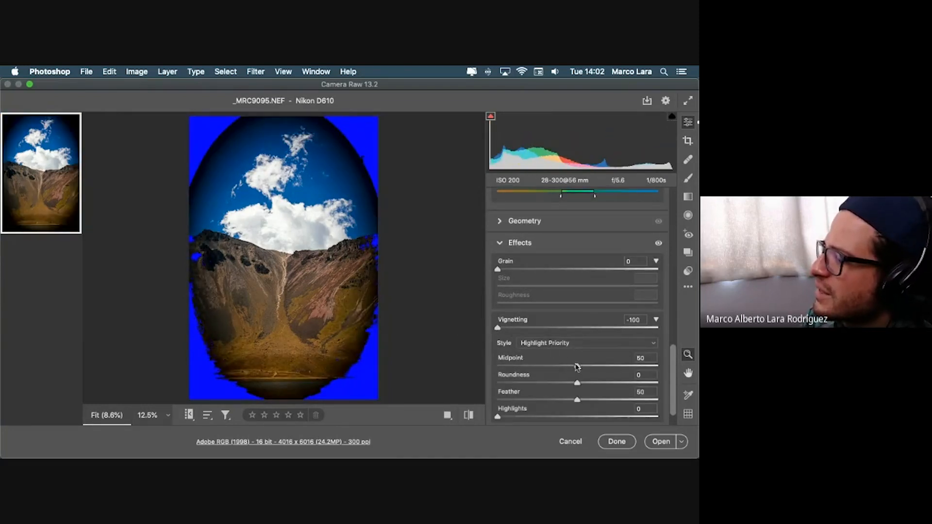
left_click_drag(577, 366, 437, 374)
left_click_drag(577, 383, 685, 395)
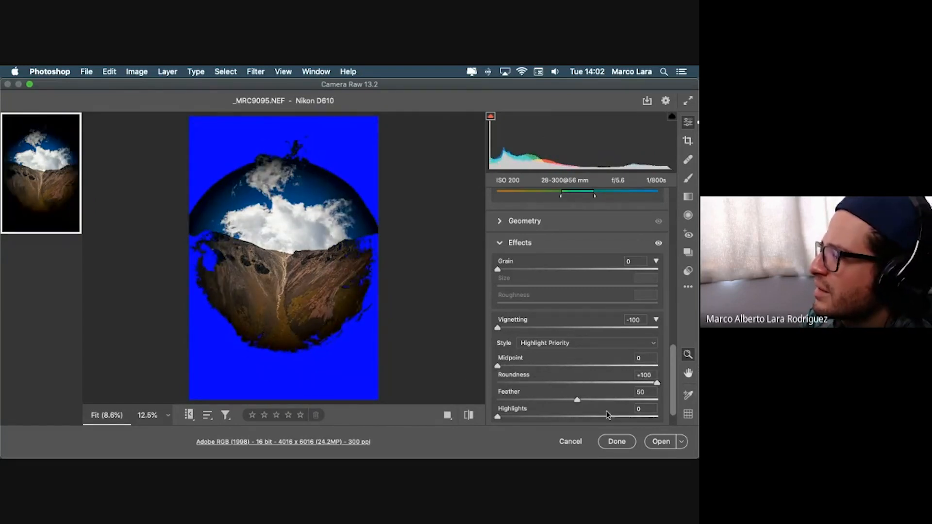
Turn off the shadow clipping warning and set the vignette's Feather to 49 and Highlights to 17
left_click(490, 117)
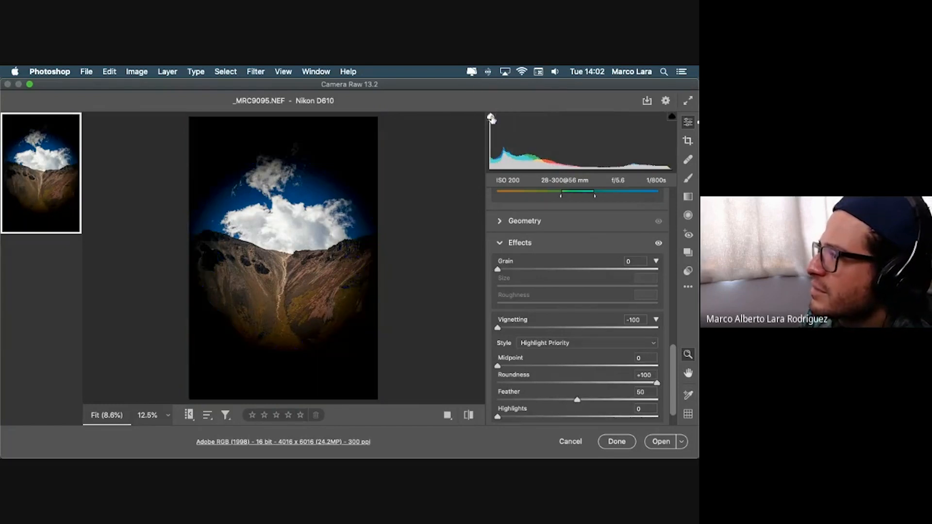
mouse_move(576, 403)
left_mouse_down()
mouse_move(610, 403)
mouse_move(503, 402)
mouse_move(609, 406)
mouse_move(557, 407)
mouse_move(574, 406)
left_mouse_up()
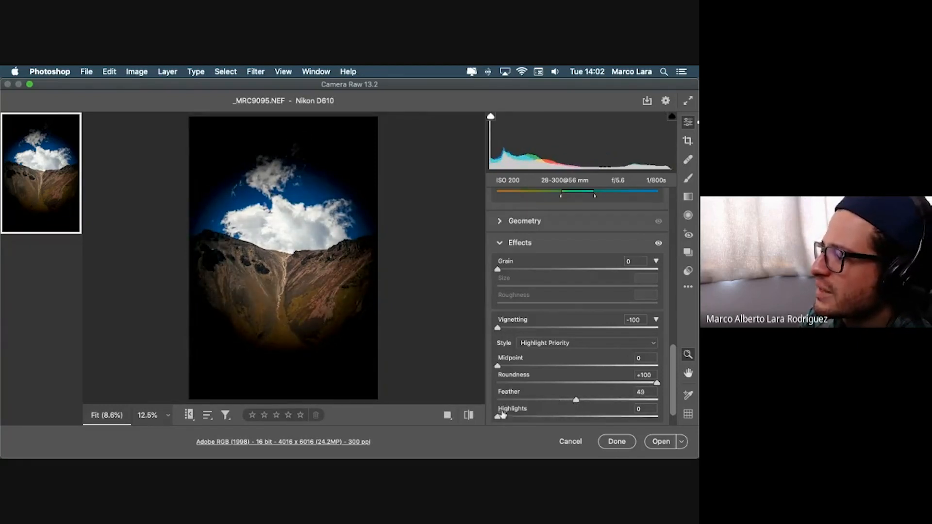
left_click_drag(499, 419, 527, 415)
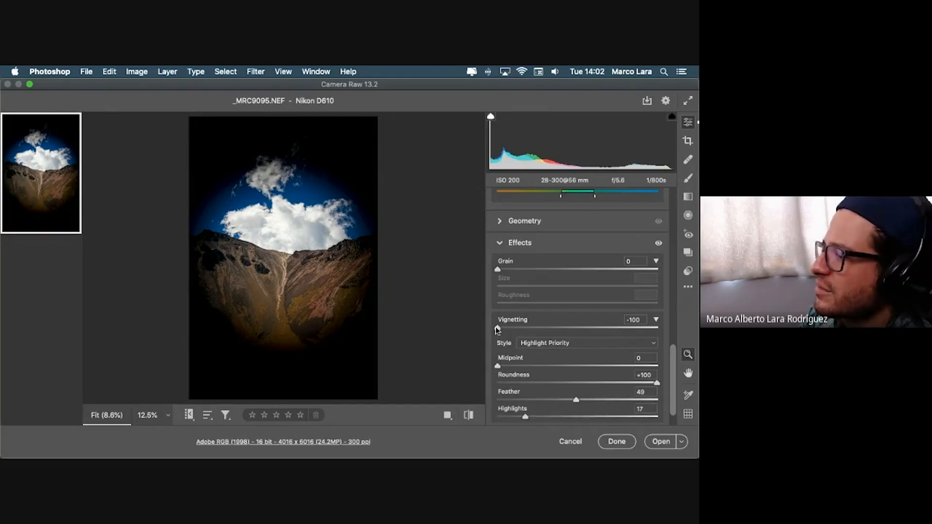
Soften the vignette by setting Vignetting to -60 and Midpoint to 53
left_click_drag(497, 329, 537, 330)
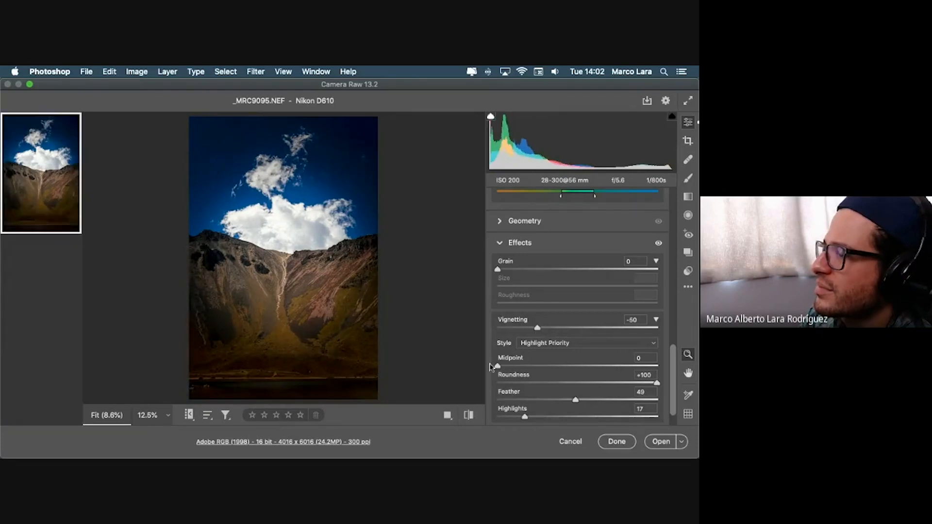
left_click_drag(498, 367, 583, 368)
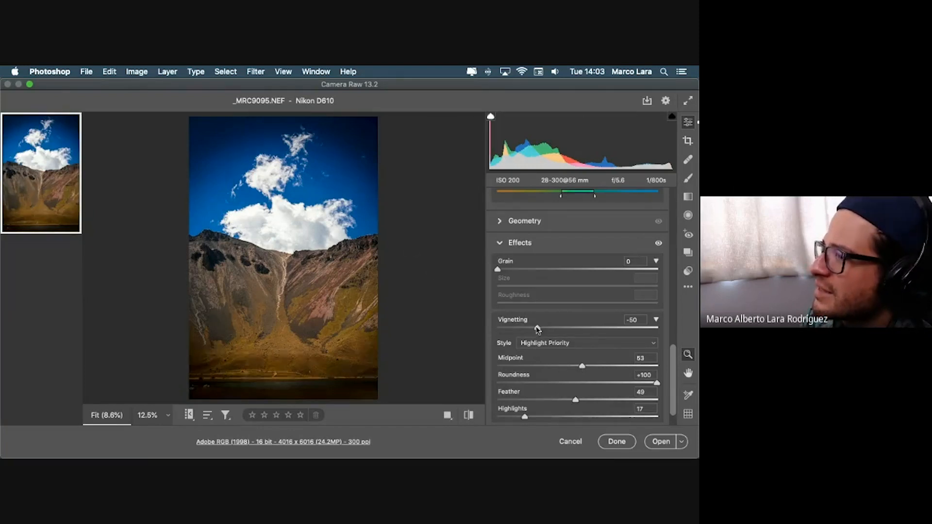
mouse_move(538, 330)
left_mouse_down()
mouse_move(517, 330)
mouse_move(568, 330)
mouse_move(529, 331)
left_mouse_up()
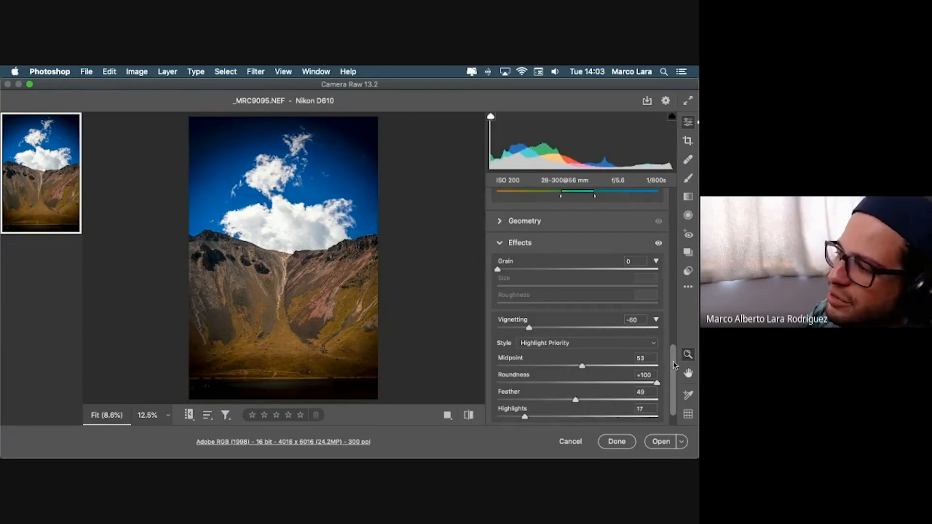
Set Grain to 32 in the Effects section, checking it on the rocky ridge at 200%
left_click_drag(673, 365, 673, 345)
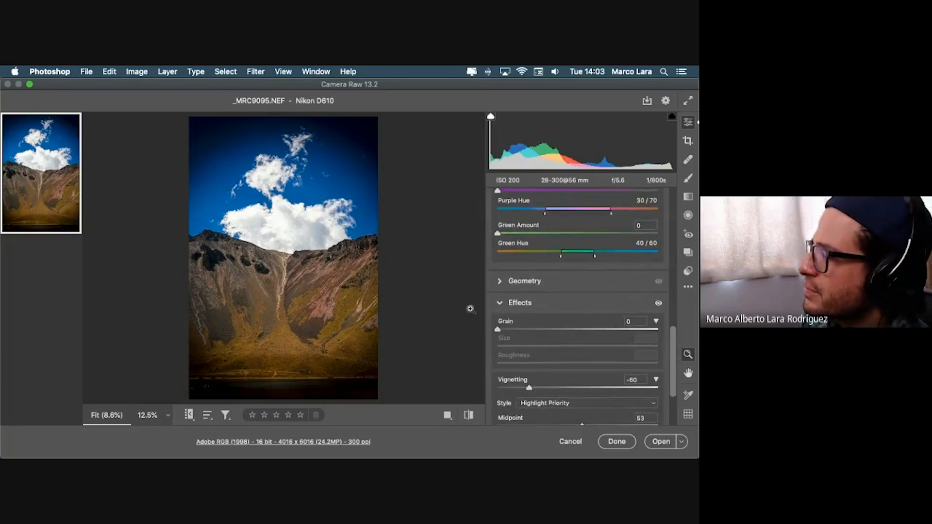
left_click(277, 219)
left_click(281, 222, "alt")
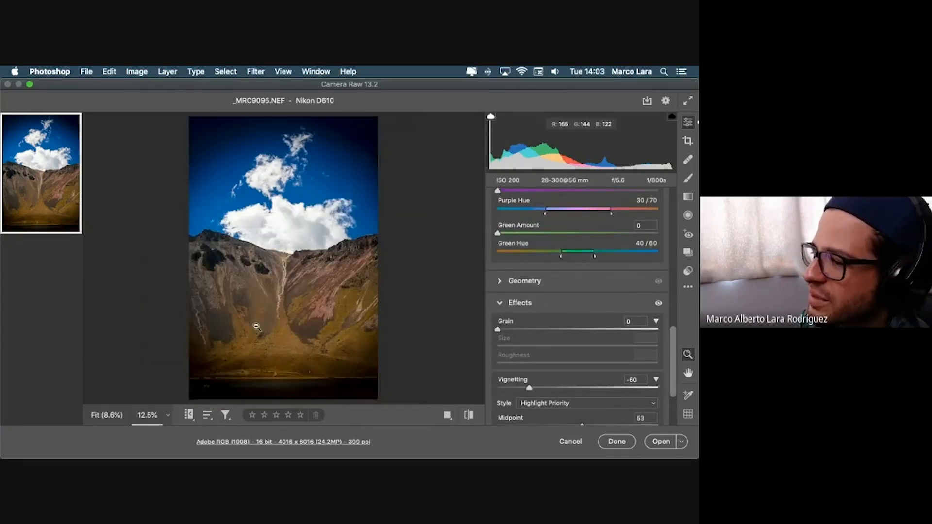
left_click(256, 327)
left_click(168, 415)
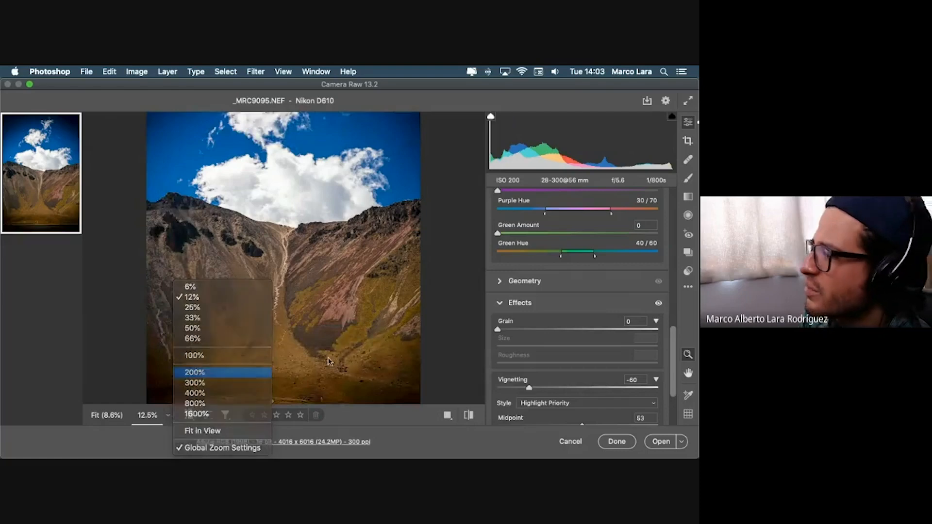
key("Return")
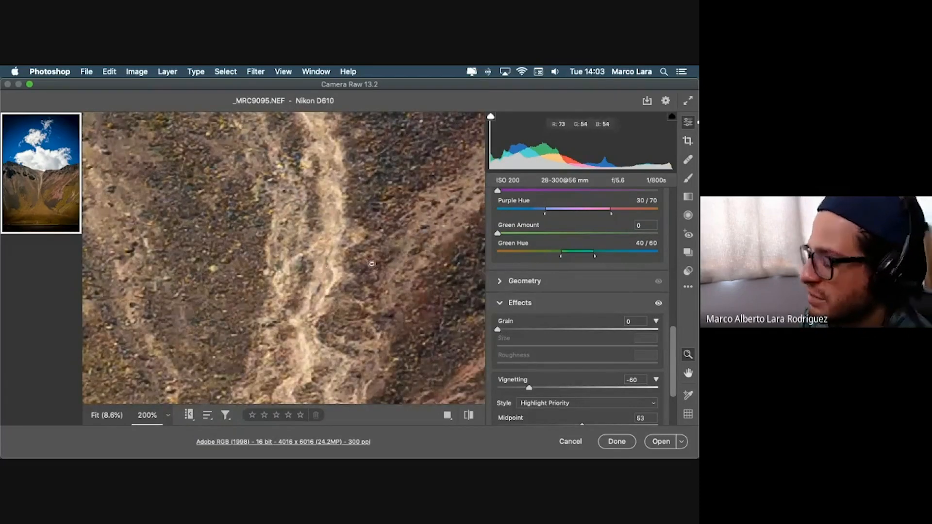
key("b")
key("space")
mouse_move(369, 194)
left_mouse_down()
mouse_move(319, 348)
mouse_move(246, 280)
left_mouse_up()
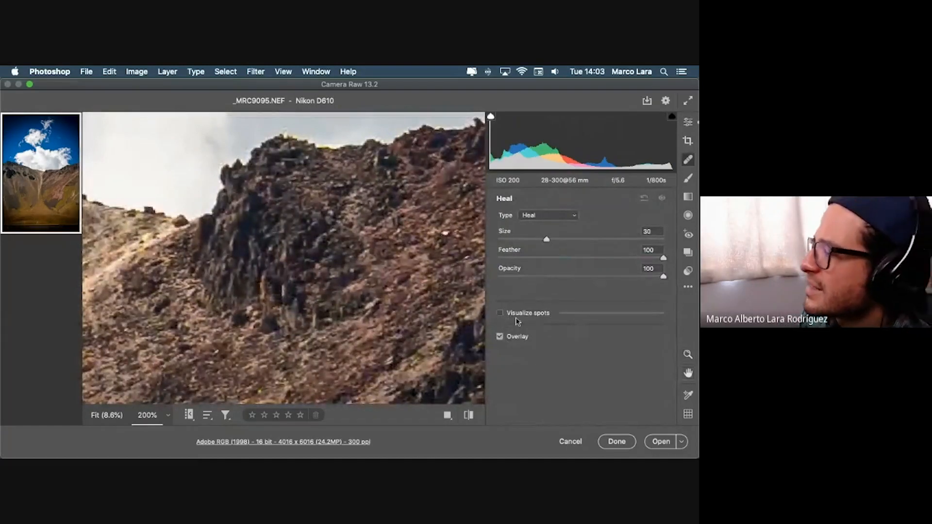
key("e")
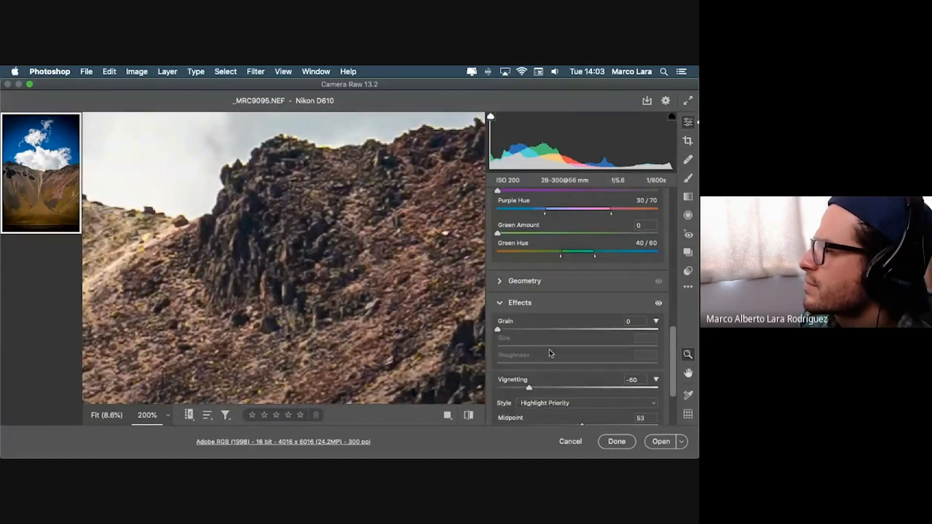
left_click_drag(499, 331, 551, 332)
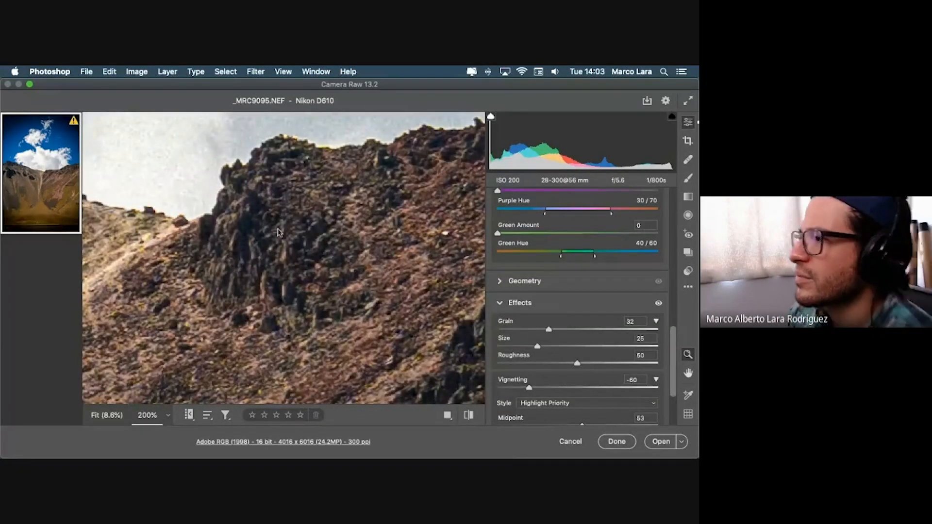
Test grain extremes on the clouds at 100%, trying Grain 35 with Size 100 and Grain 100 with Size 0
key("space")
left_click_drag(314, 223, 266, 368)
key("super+minus")
key("space")
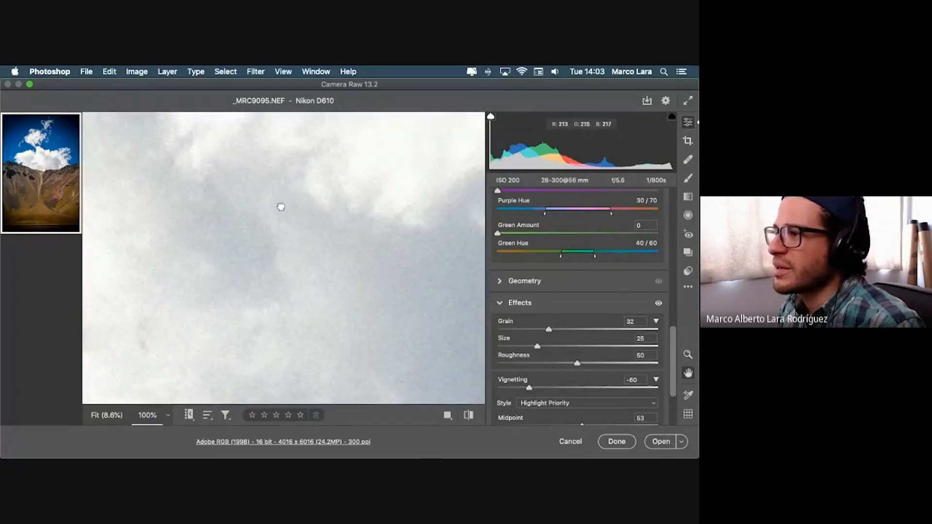
left_click_drag(548, 330, 669, 350)
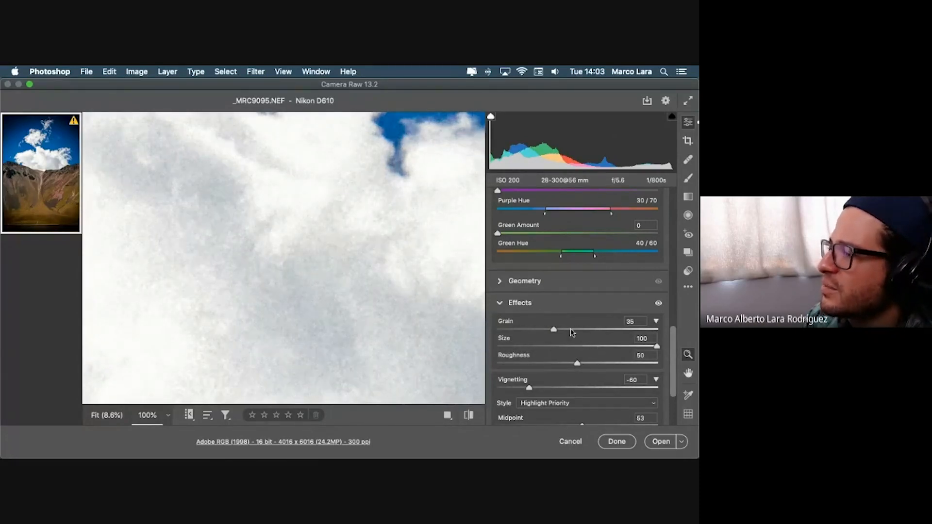
left_click_drag(572, 332, 498, 348)
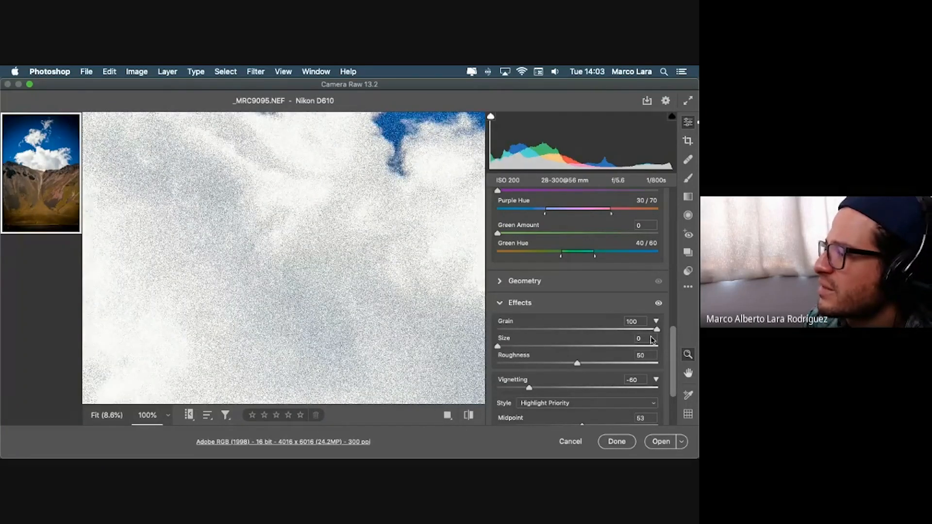
Set the grain's Size to 16, Roughness to 100 and Grain amount to 60
left_click_drag(656, 330, 681, 379)
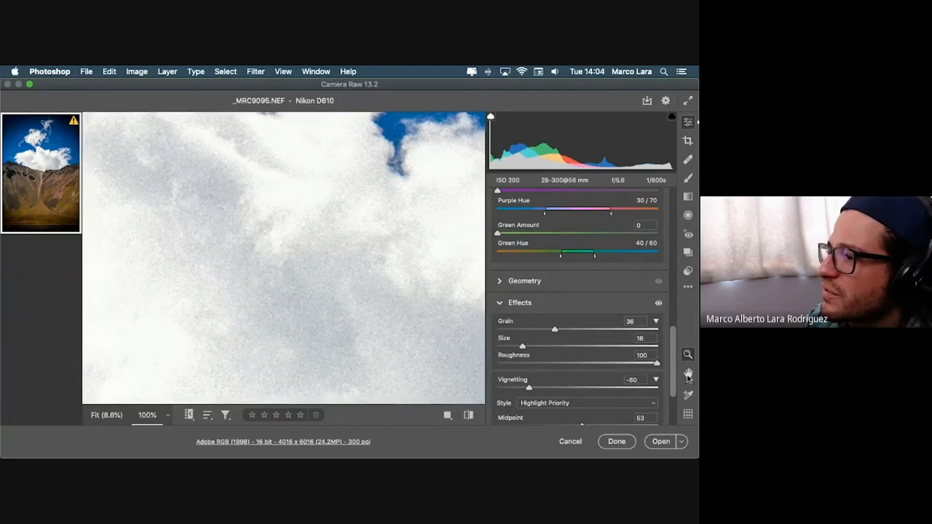
key("super+minus")
key("super+minus")
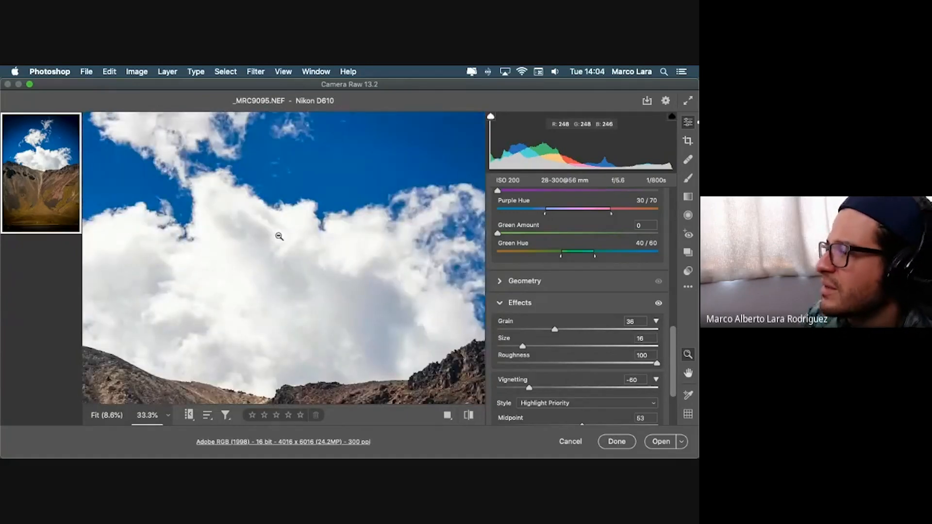
left_click_drag(555, 330, 593, 330)
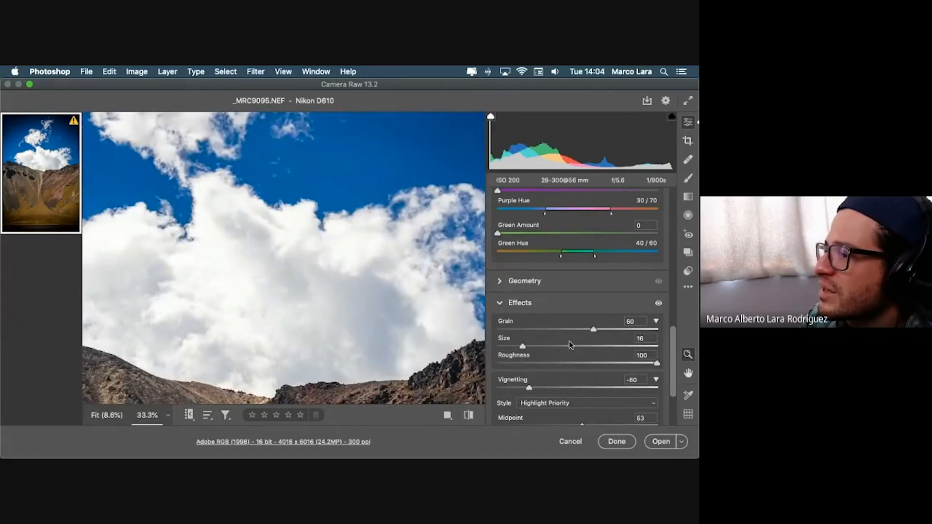
Set the grain's Size to 34 and compare the whole mountain photo with and without the edits
left_click_drag(523, 346, 552, 358)
key("super+minus")
key("super+minus")
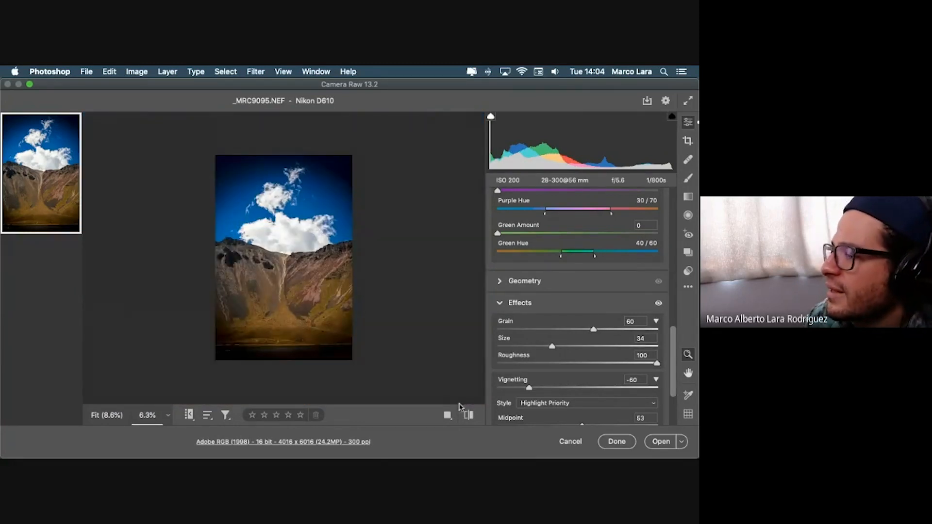
left_click(469, 415)
left_click(469, 415)
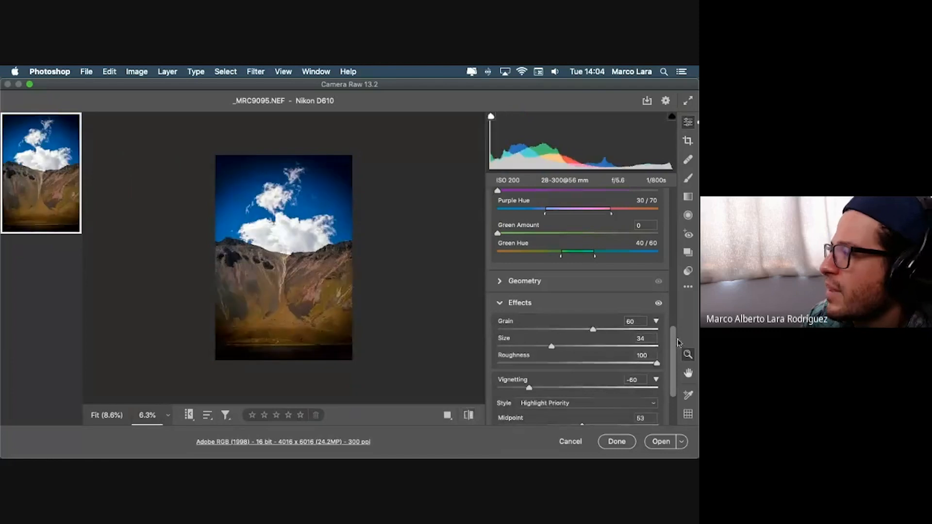
Collapse the Effects section, expand Geometry, and finish editing the mountain photo, keeping its adjustments
scroll(501, 385, "up", 4)
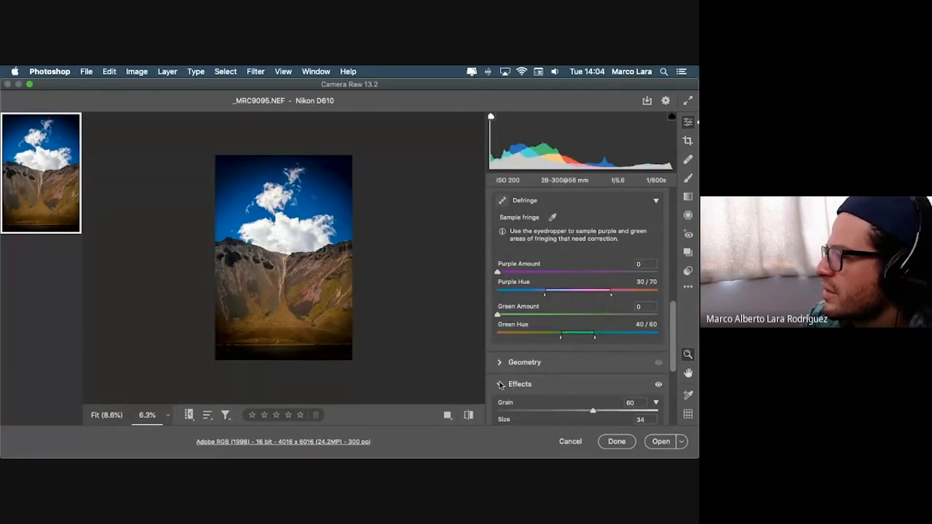
left_click(500, 385)
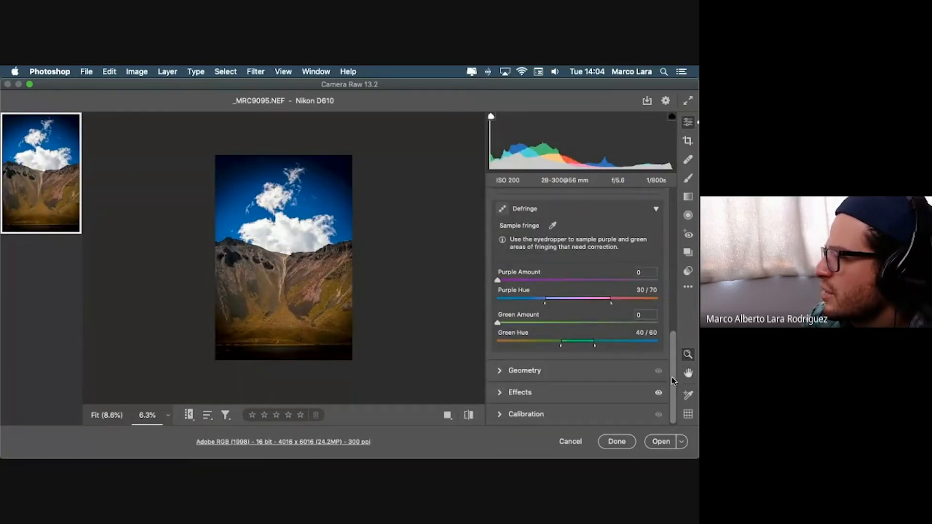
left_click_drag(672, 381, 672, 456)
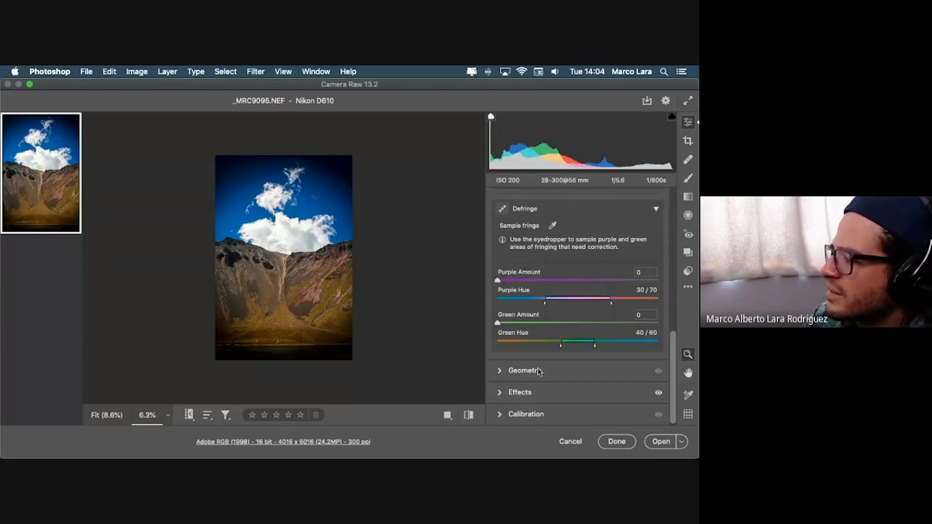
left_click(500, 371)
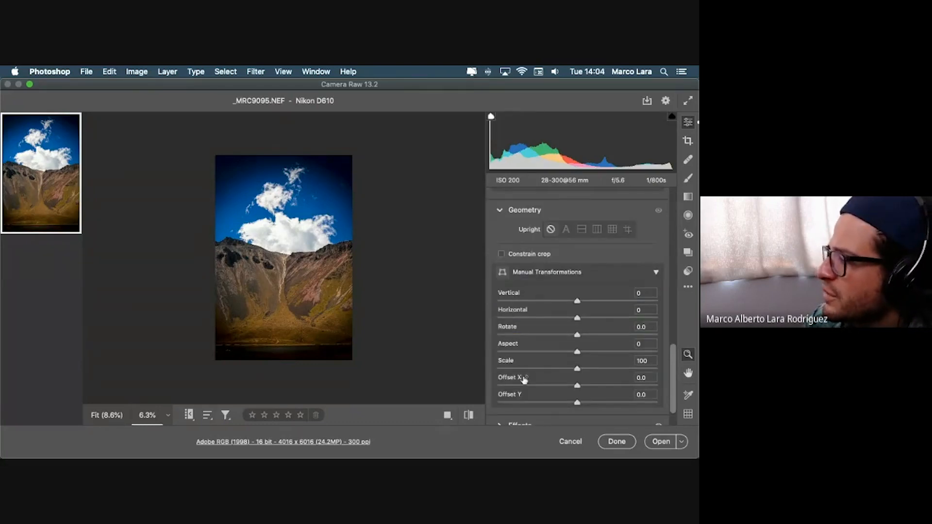
left_click(615, 441)
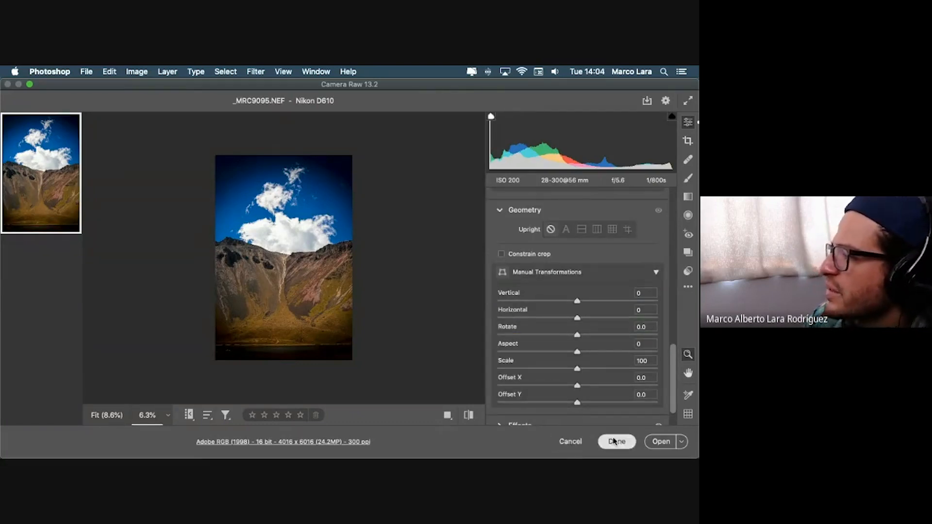
Open the night tower photo _MRC7456.NEF from the desktop and bring up its Geometry settings
left_click(575, 249)
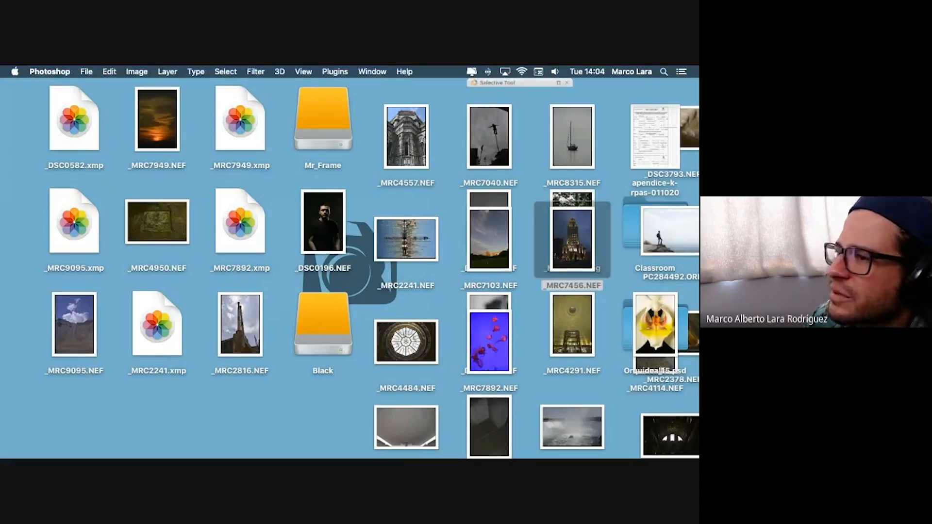
double_click(574, 250)
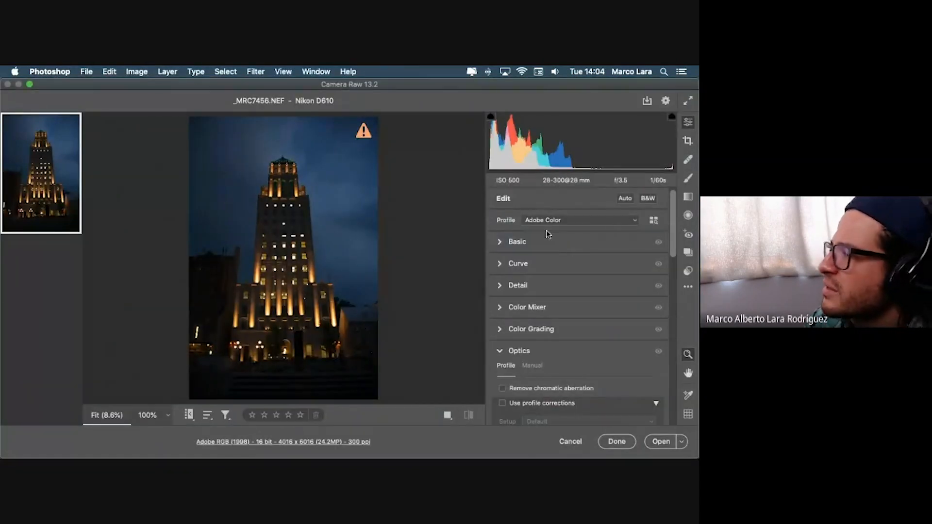
left_click(502, 242)
scroll(672, 250, "down", 5)
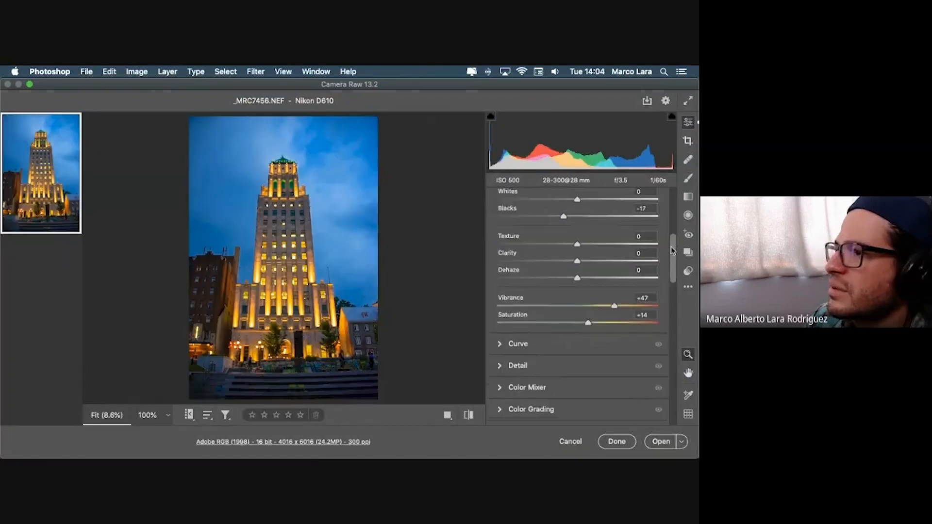
left_click_drag(672, 250, 680, 404)
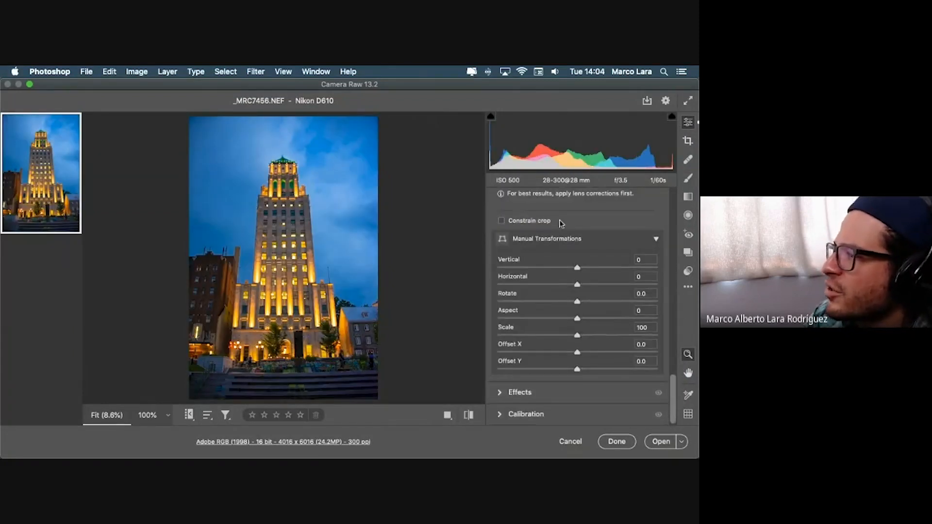
scroll(514, 350, "up", 5)
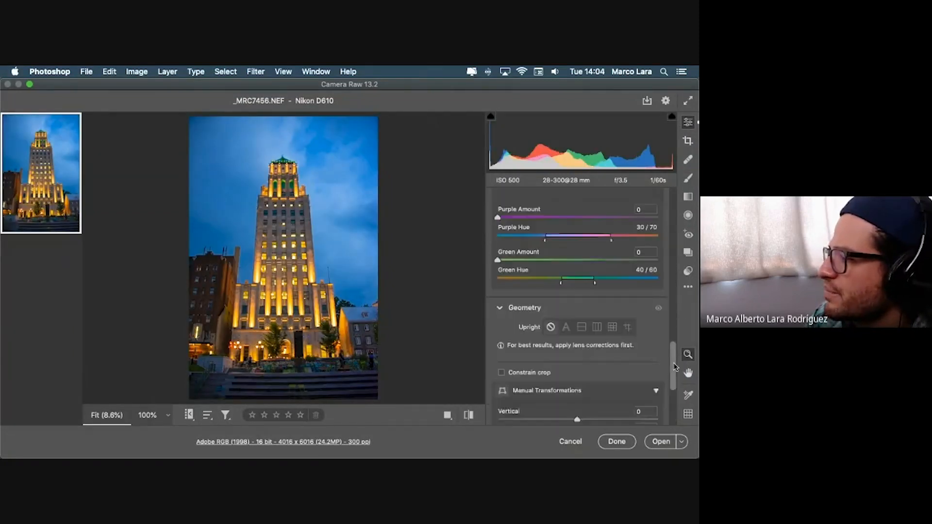
left_click(524, 371)
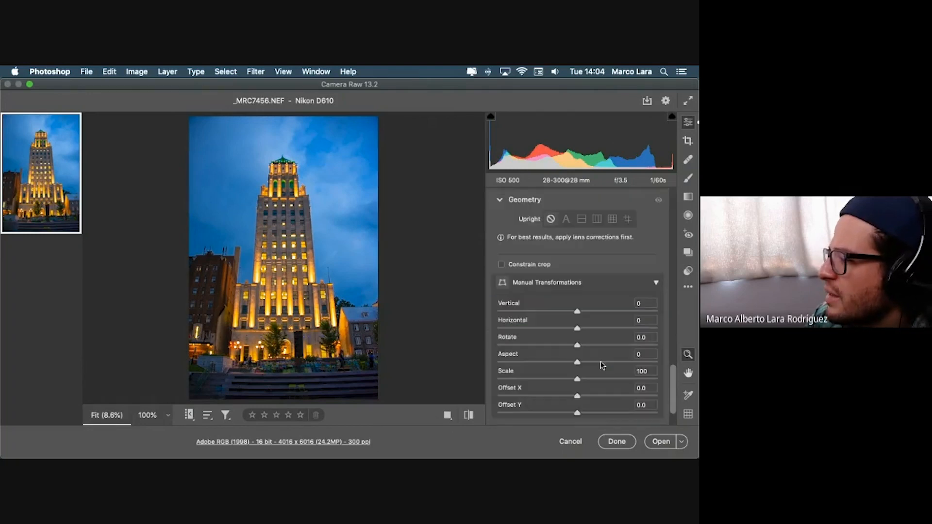
left_click_drag(673, 378, 672, 379)
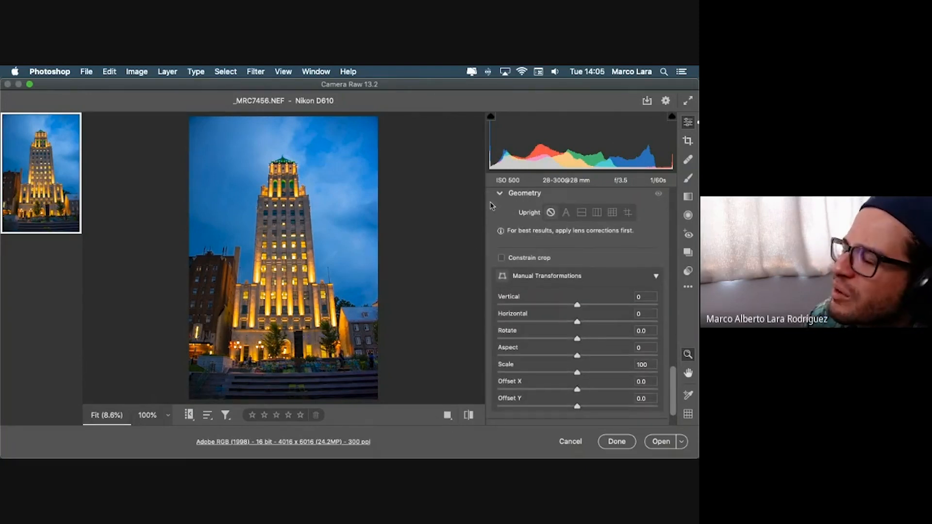
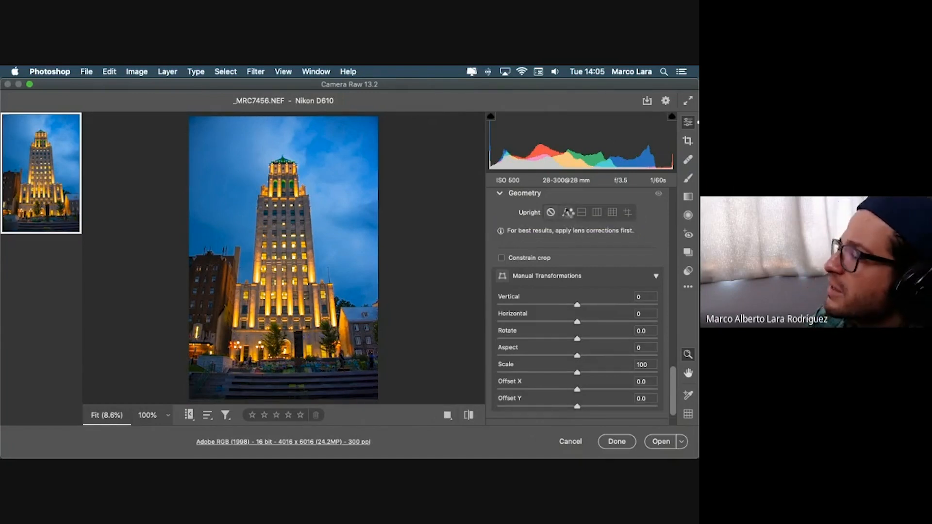
Compare the tower's perspective with Upright set to Off and to Auto
left_click(568, 213)
left_click(557, 214)
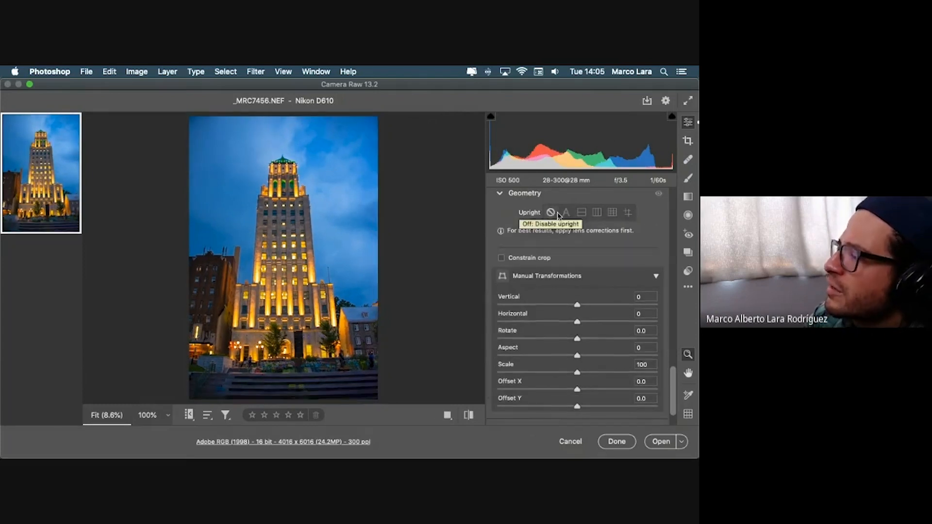
left_click(563, 213)
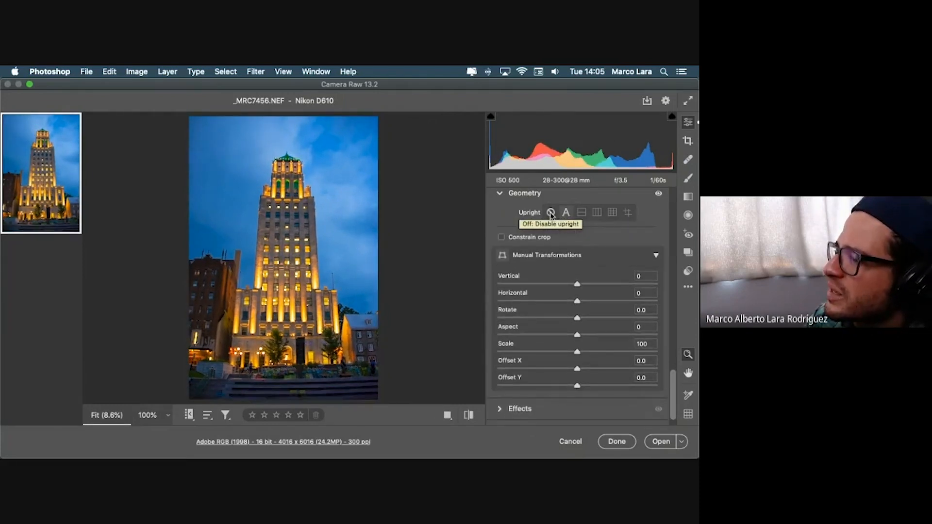
left_click(551, 213)
left_click(566, 213)
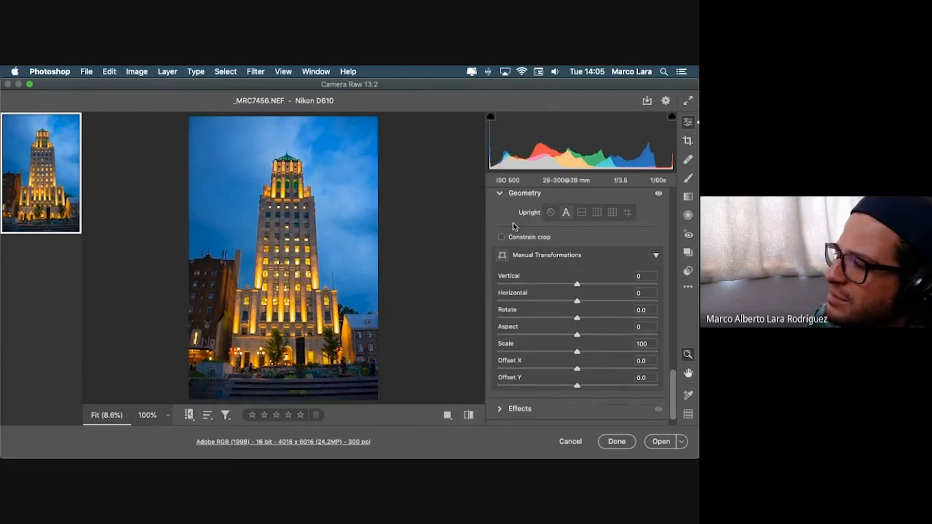
left_click(551, 213)
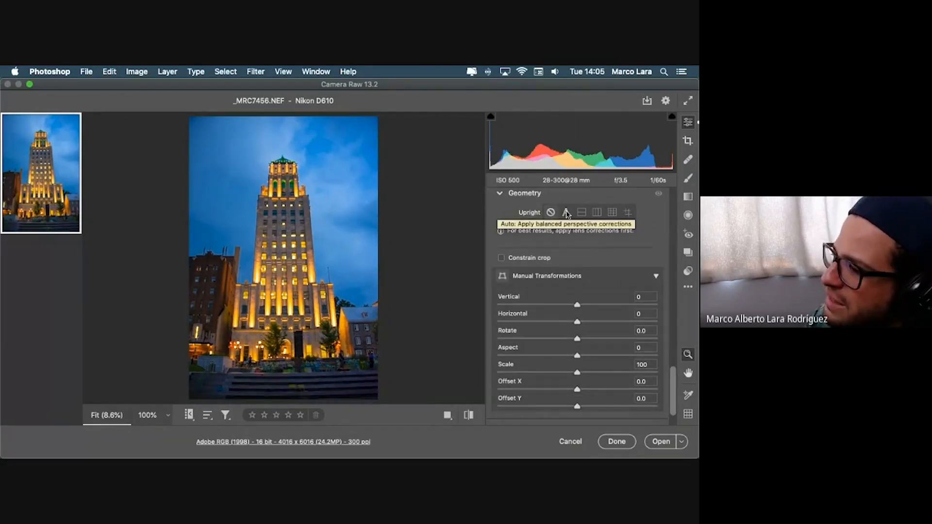
left_click(566, 214)
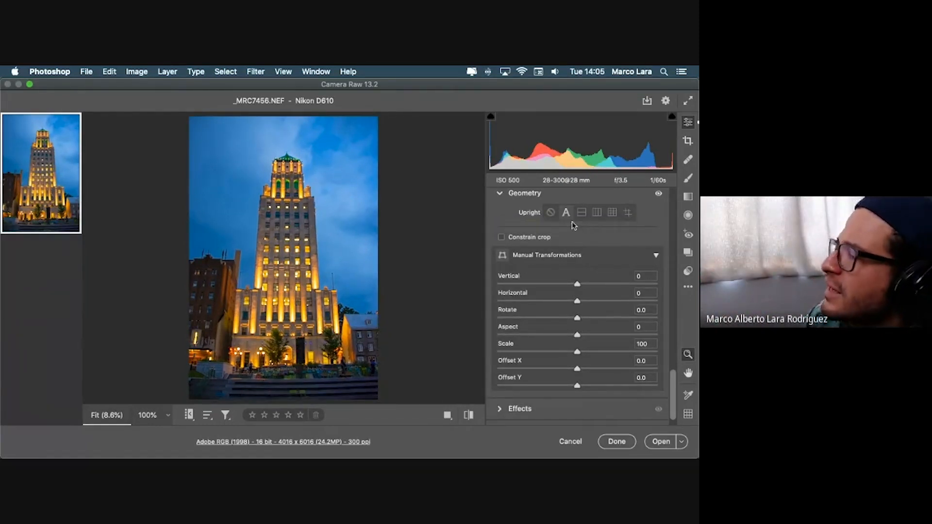
left_click(565, 213)
left_click(564, 214)
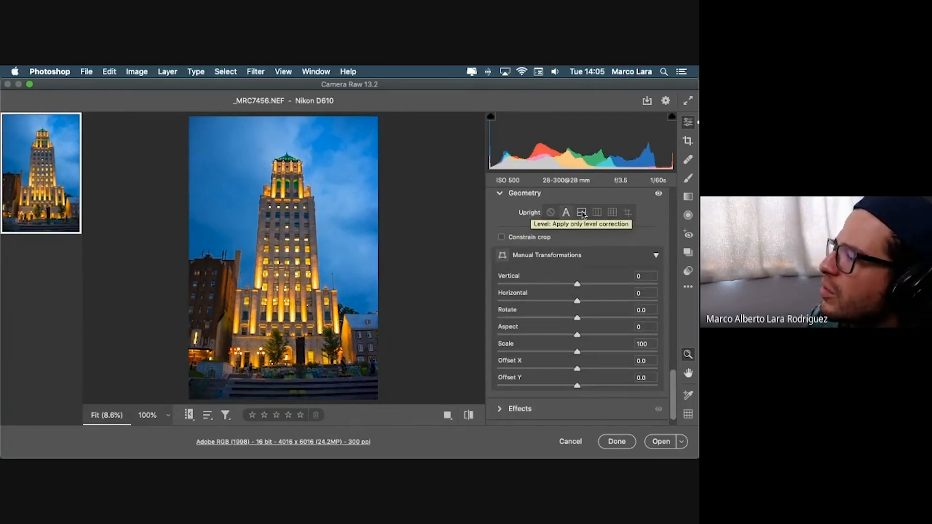
Try the Level, Vertical and Full Upright corrections in turn on the tower photo
left_click(582, 214)
left_click(582, 213)
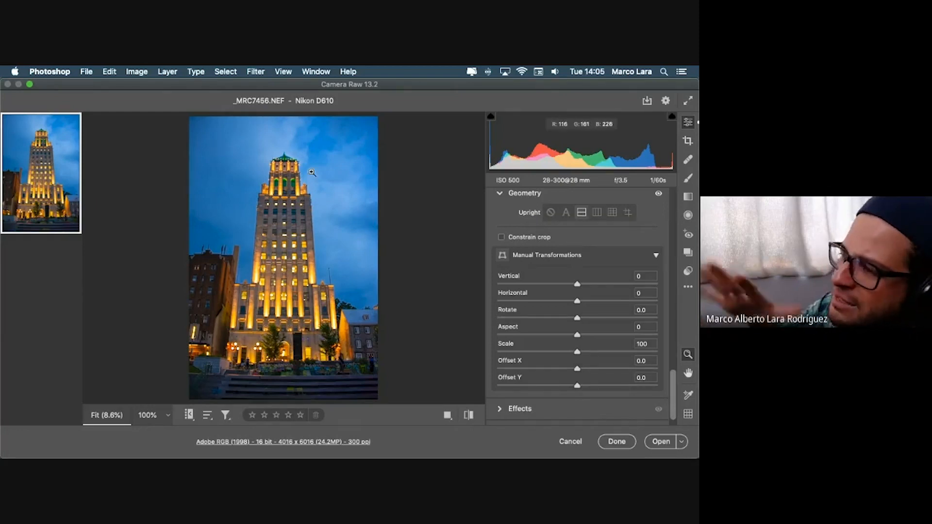
left_click(598, 214)
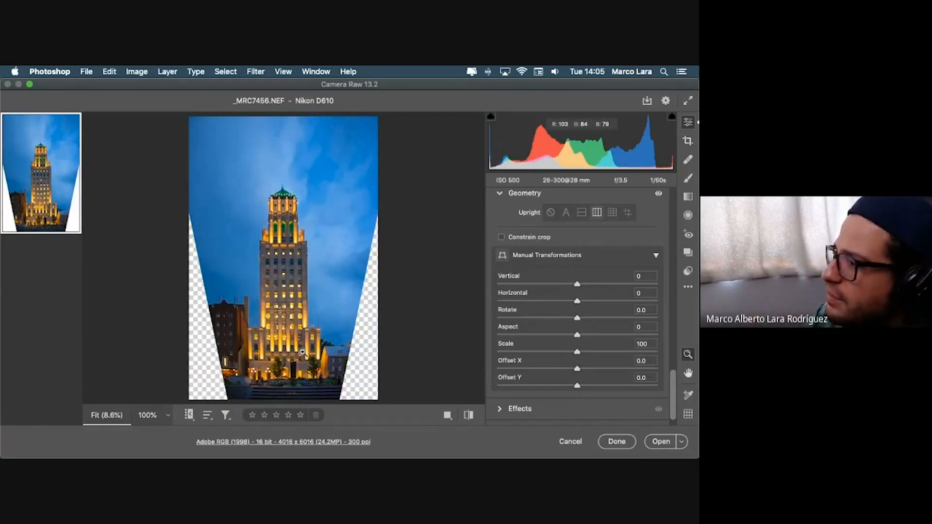
left_click(615, 213)
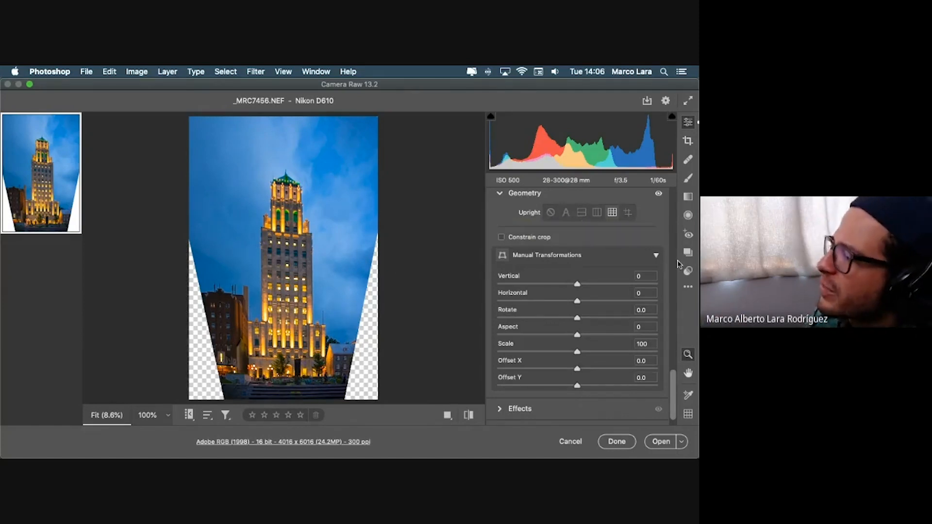
Compare the Auto and Vertical Upright corrections on the tower, and turn Upright off
left_click(567, 214)
left_click(597, 213)
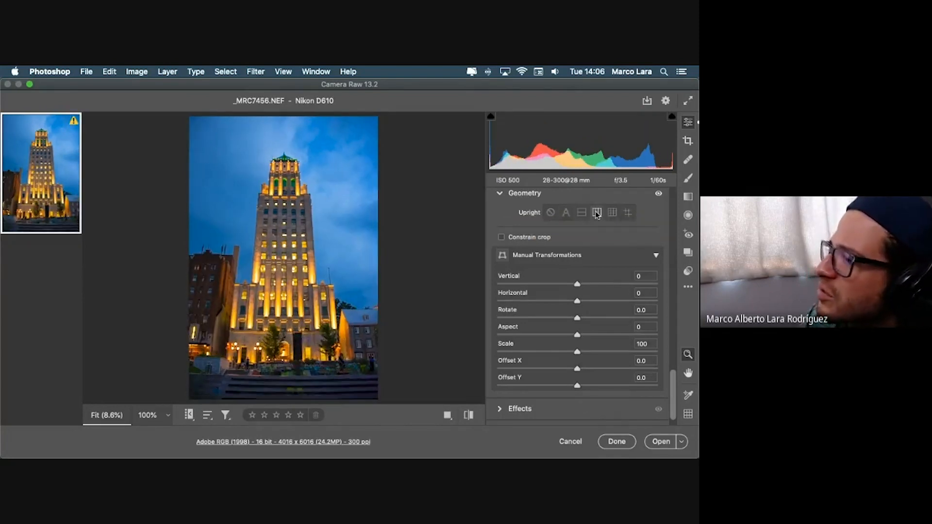
left_click(567, 214)
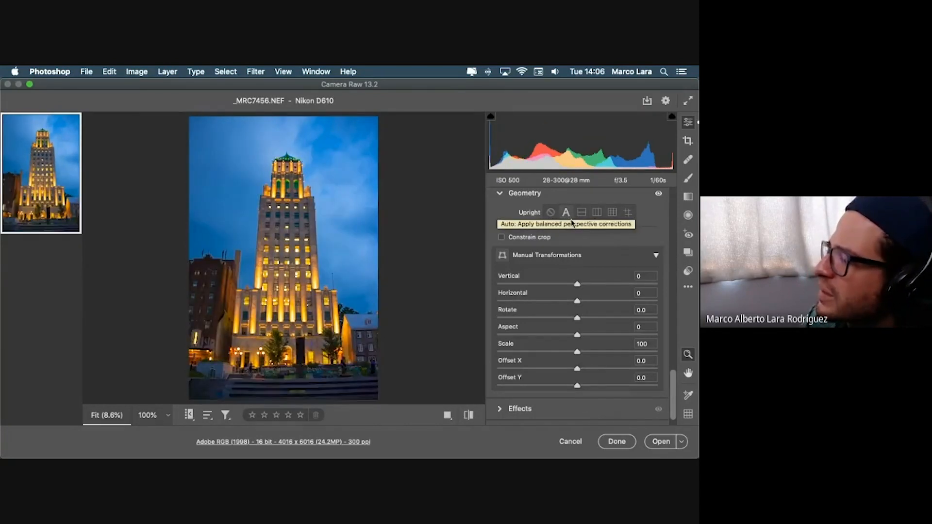
left_click(597, 214)
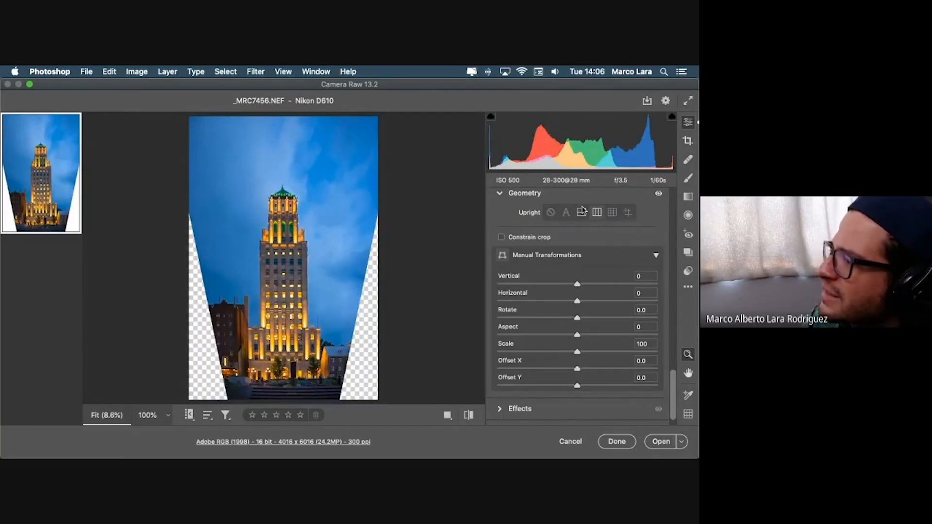
left_click(551, 212)
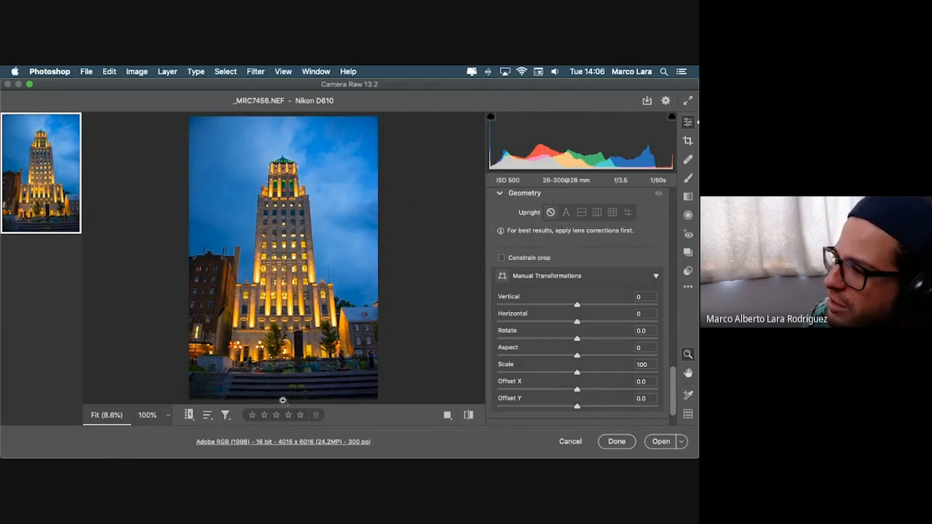
Reapply Vertical and Full Upright to the tower for comparison, and set Upright back to Off
left_click(596, 212)
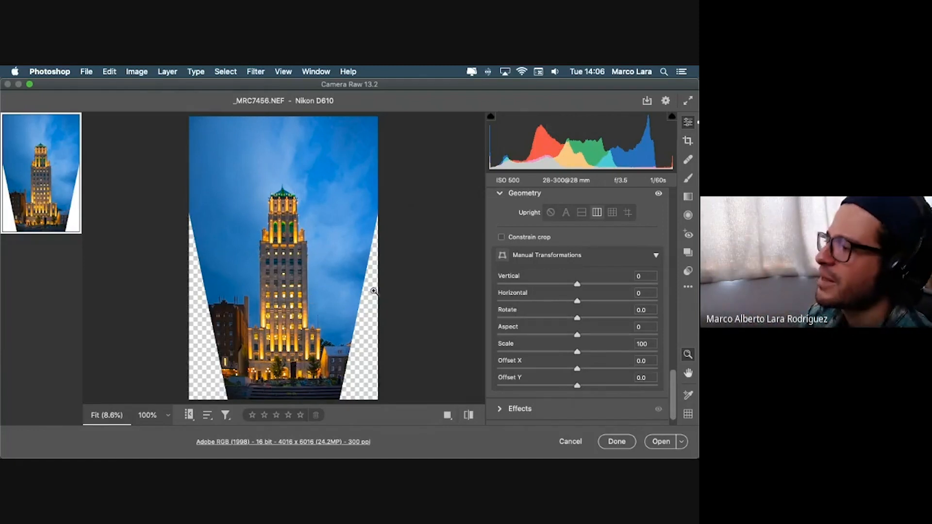
left_click(613, 212)
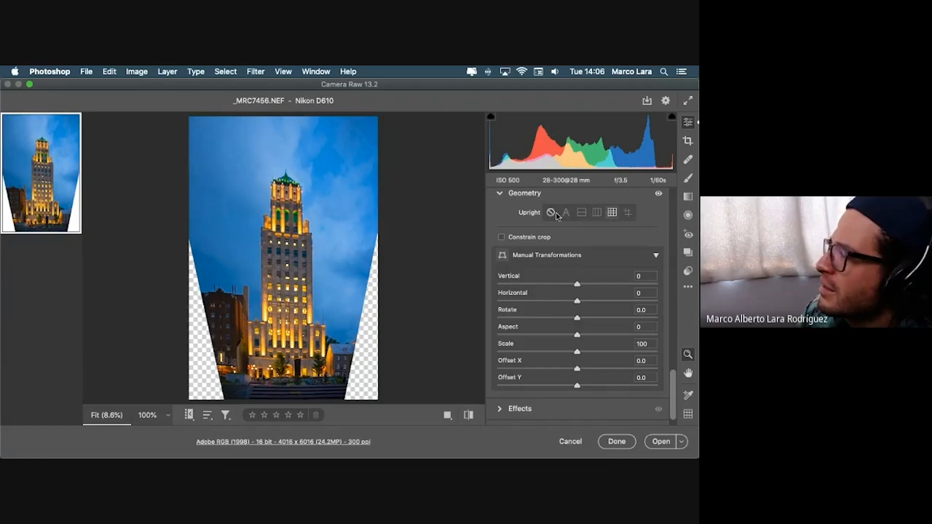
left_click(552, 213)
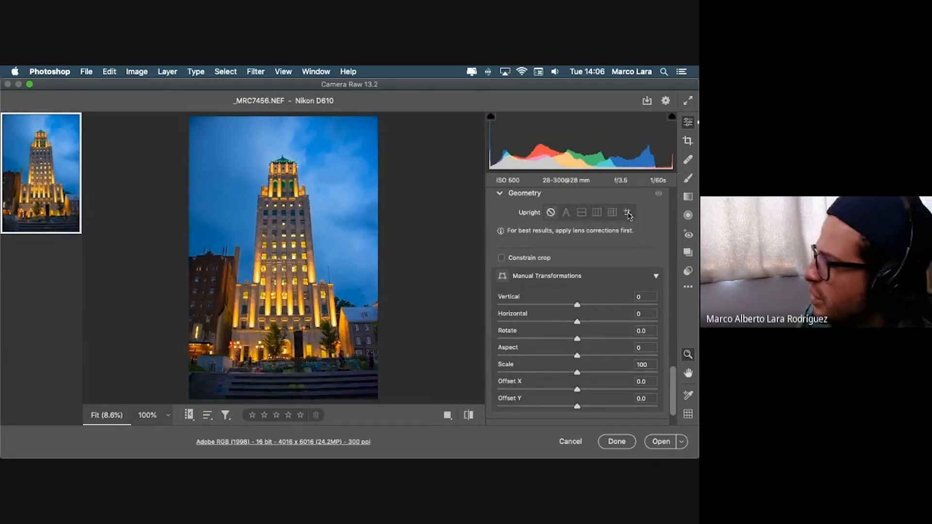
Try a strong negative Vertical transformation and a Horizontal value of -89 on the tower photo, resetting each to default
left_click_drag(672, 370, 672, 383)
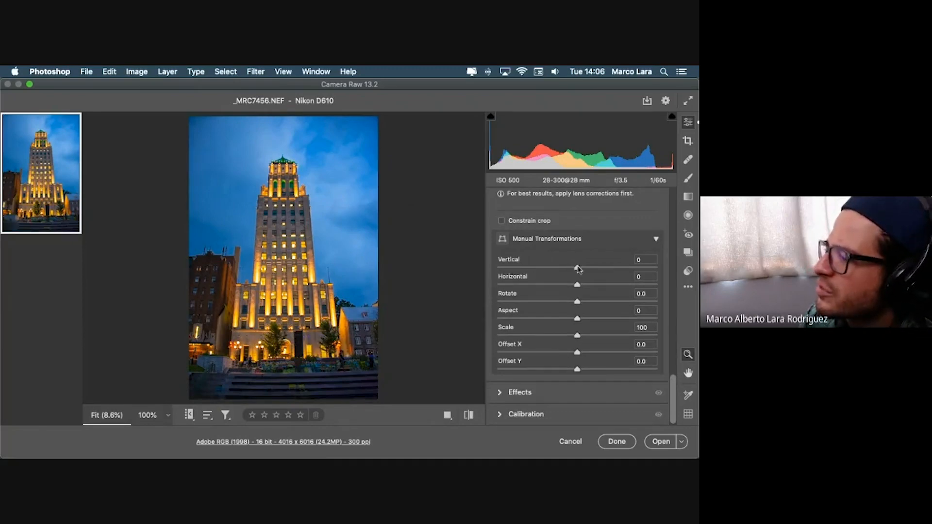
left_click_drag(578, 268, 499, 270)
double_click(499, 270)
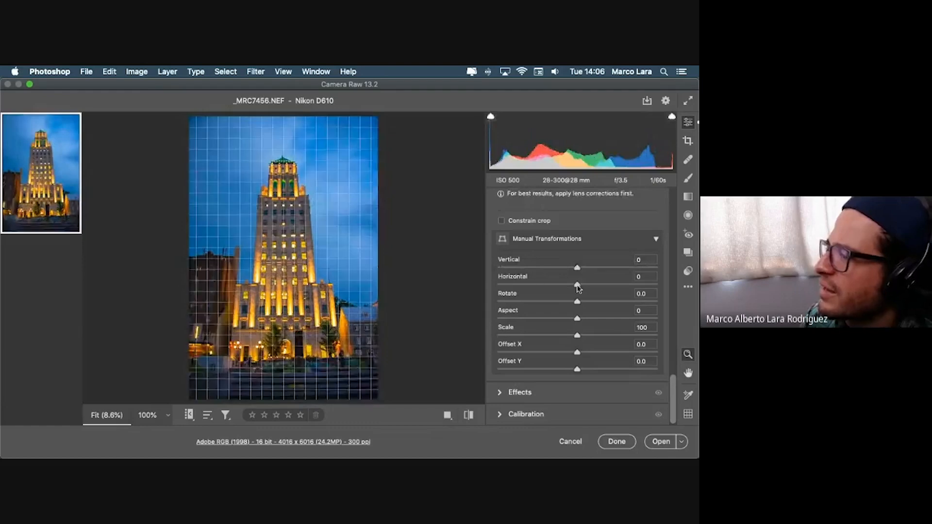
left_click_drag(578, 288, 501, 287)
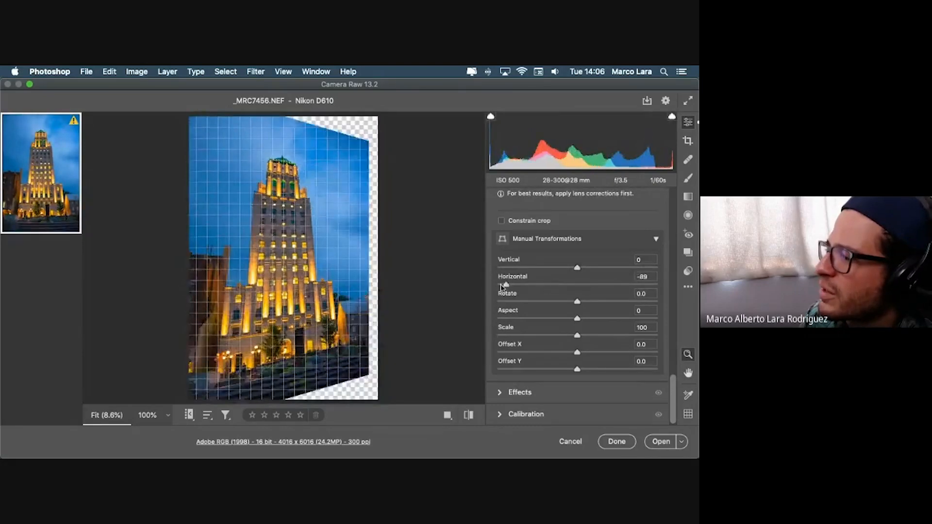
double_click(505, 286)
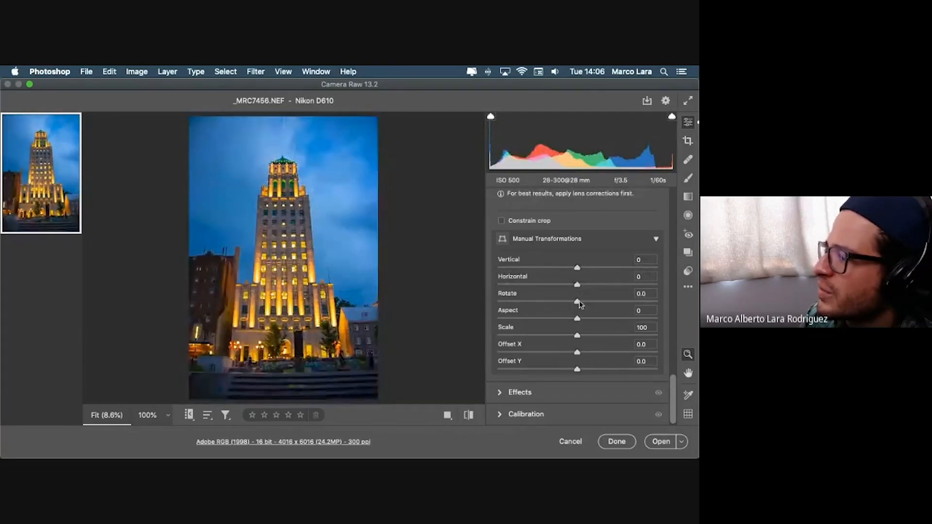
Try a slight rotation of the tower photo with the manual Rotate transformation and reset it to default
left_click_drag(580, 304, 510, 319)
double_click(497, 318)
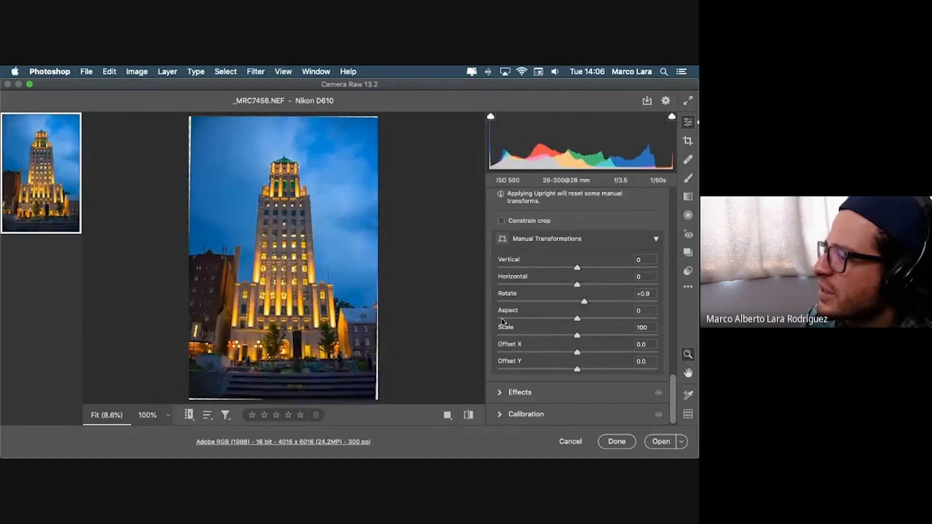
double_click(583, 302)
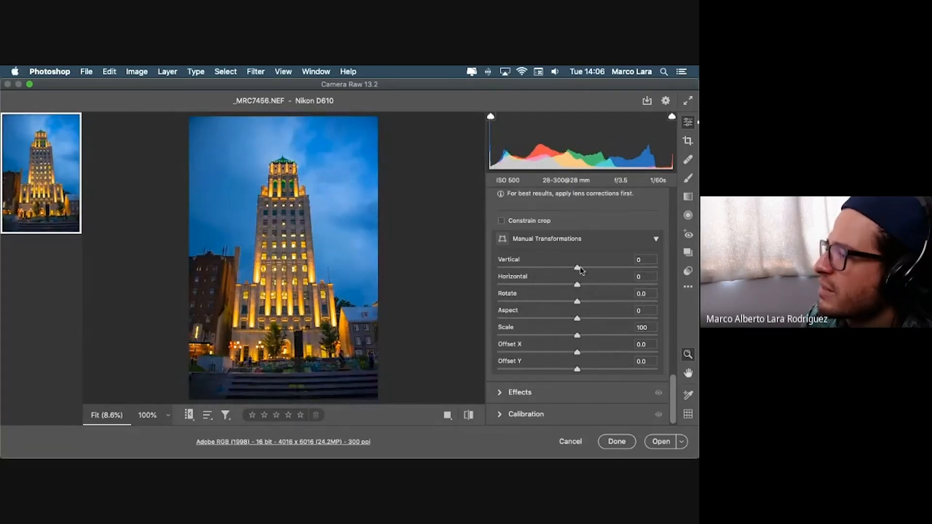
Straighten the tower manually by setting Vertical to -65 and Aspect to -61 in the Geometry transformations
left_click_drag(577, 269, 523, 269)
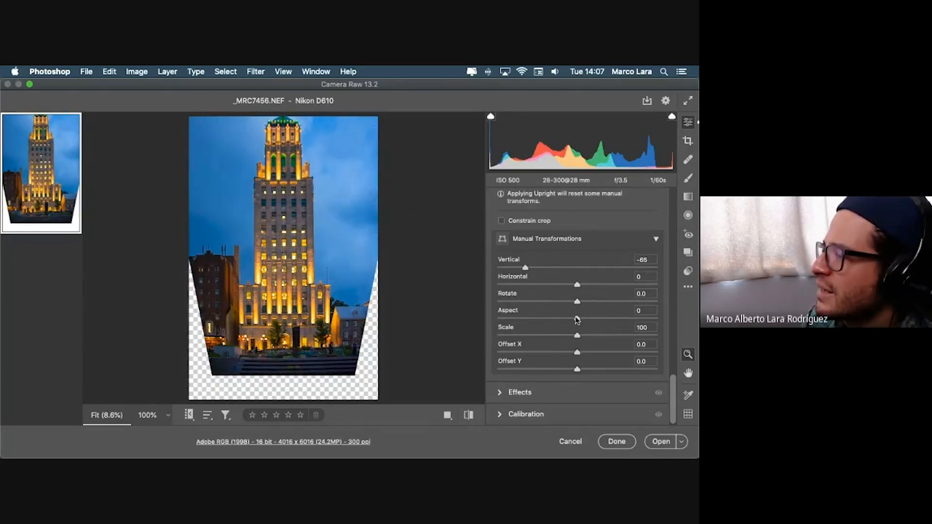
left_click_drag(577, 319, 520, 321)
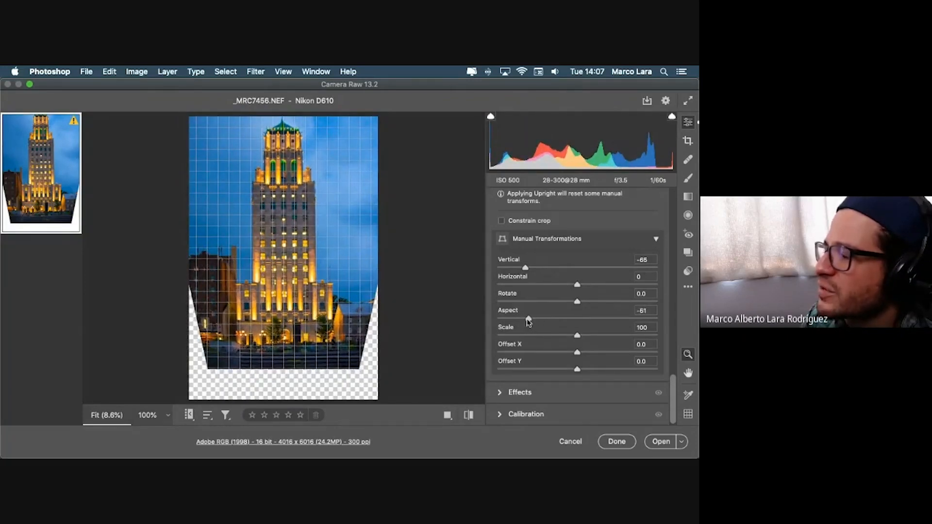
left_click_drag(528, 322, 528, 320)
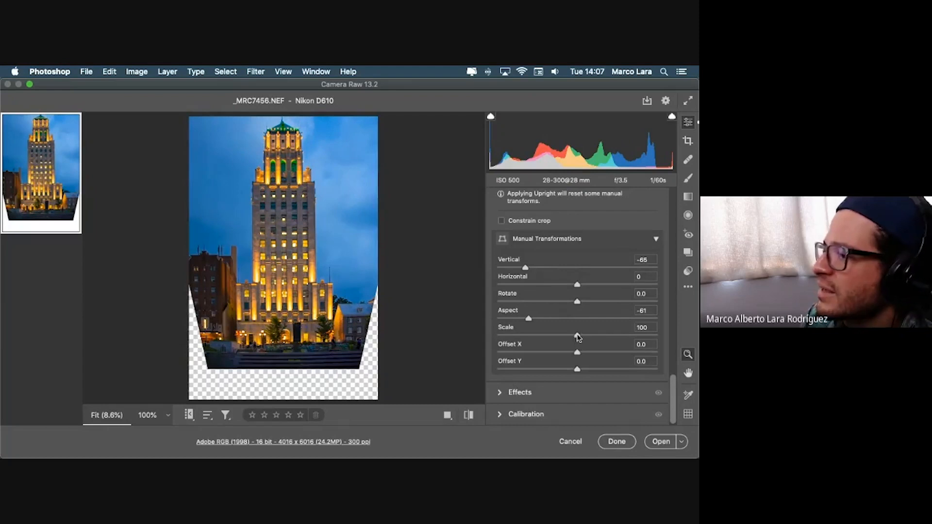
Enlarge and reposition the transformed tower photo with Scale at 110 and Offset Y at -12.3
left_click_drag(577, 337, 568, 370)
double_click(555, 353)
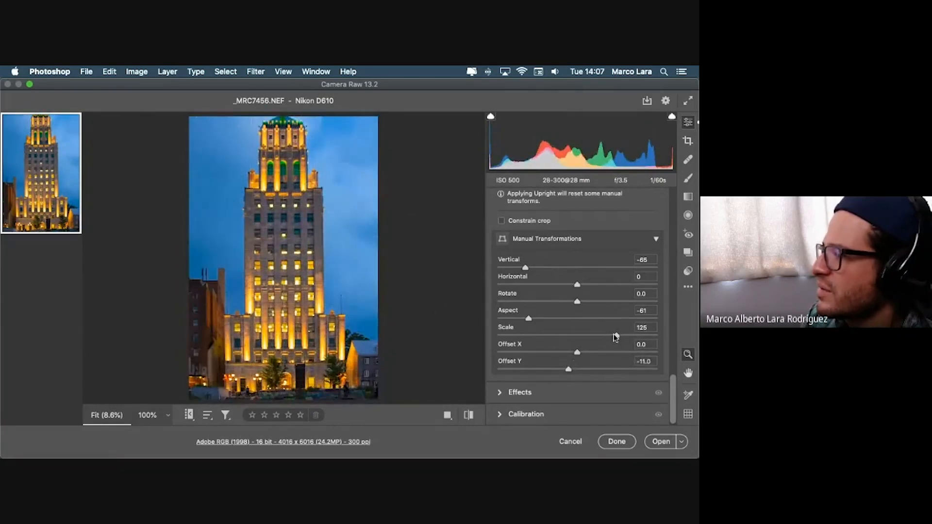
left_click_drag(616, 335, 596, 335)
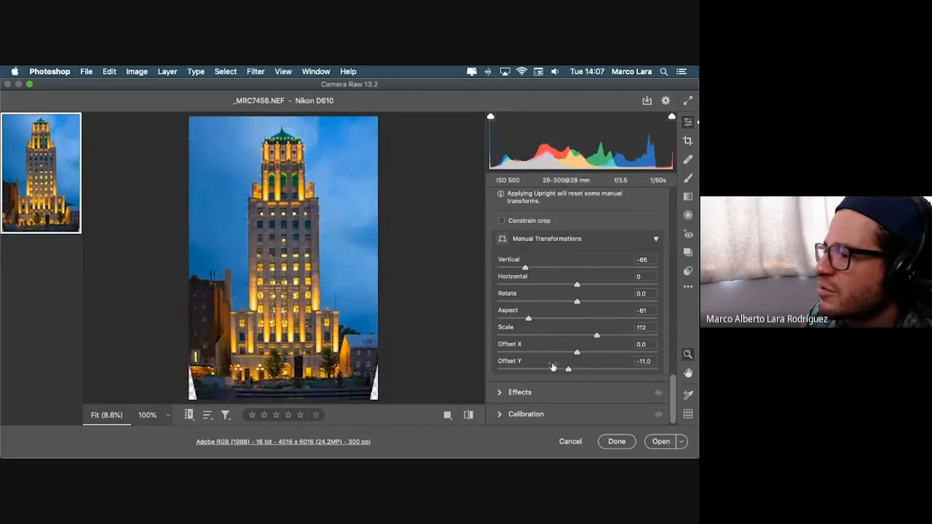
left_click_drag(569, 369, 568, 370)
left_click_drag(597, 335, 593, 342)
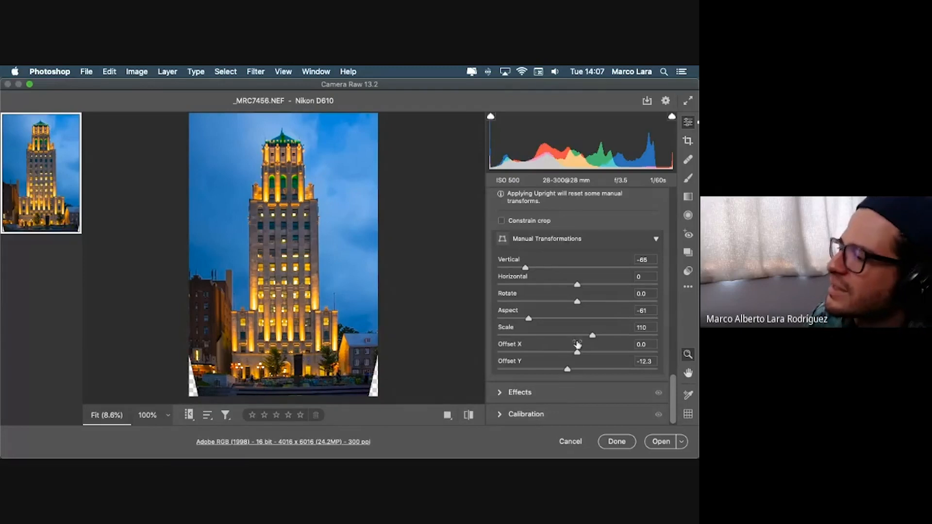
Compare the original tower photo with the edited version several times, ending on the edited version
scroll(558, 320, "up", 3)
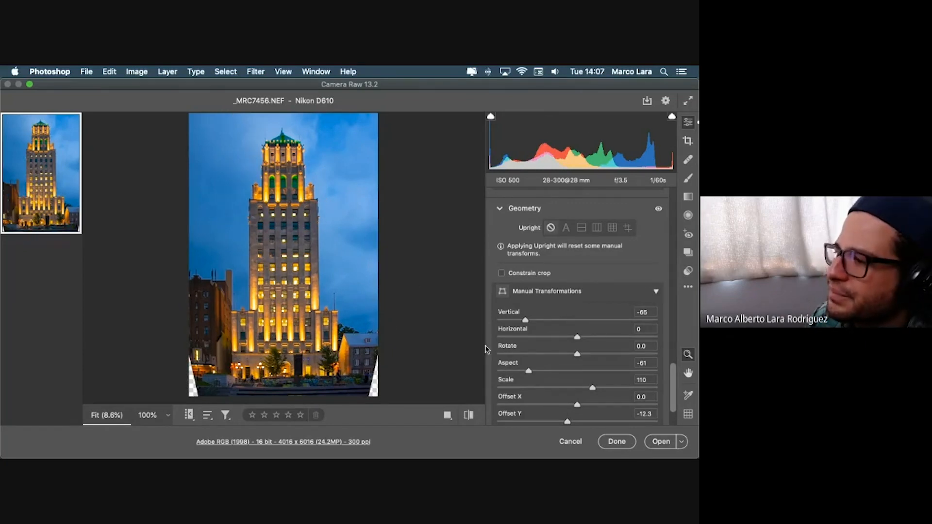
left_click(468, 415)
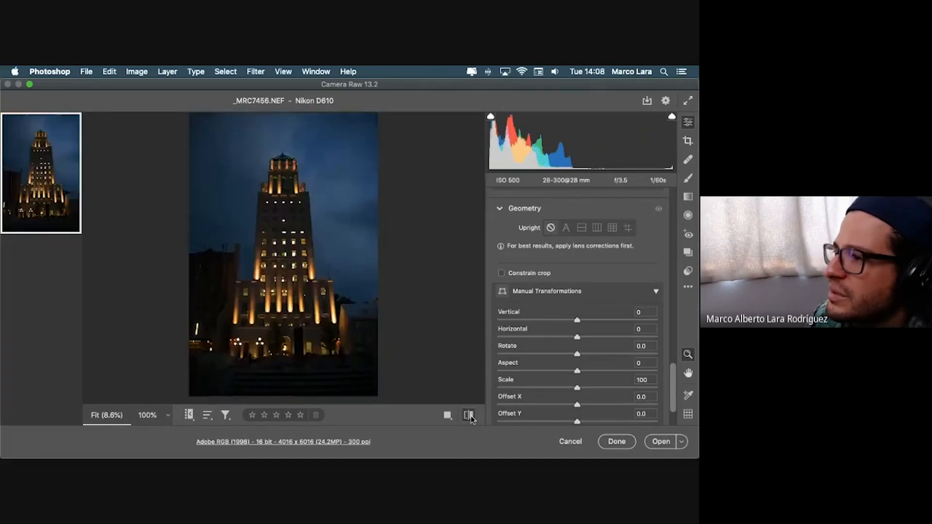
left_click(470, 416)
left_click(470, 416)
left_click(470, 417)
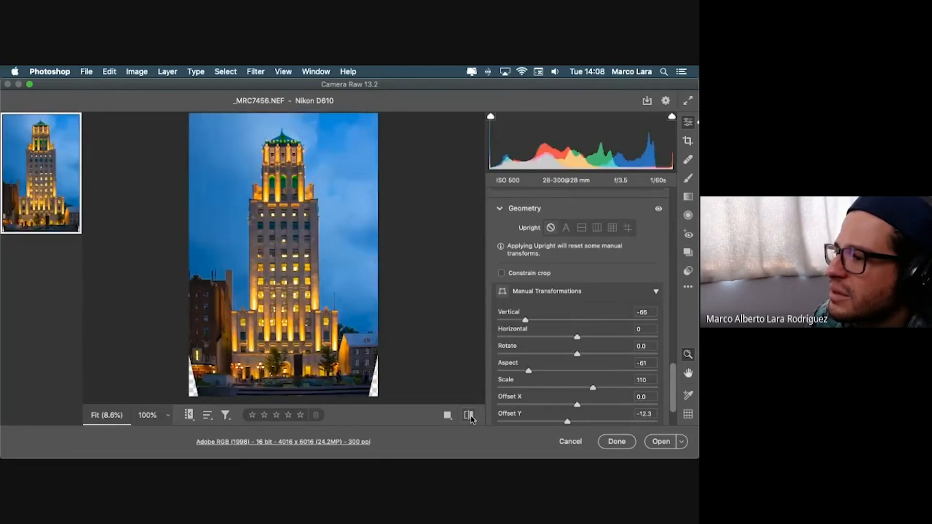
left_click(469, 416)
left_click(470, 416)
left_click(470, 416)
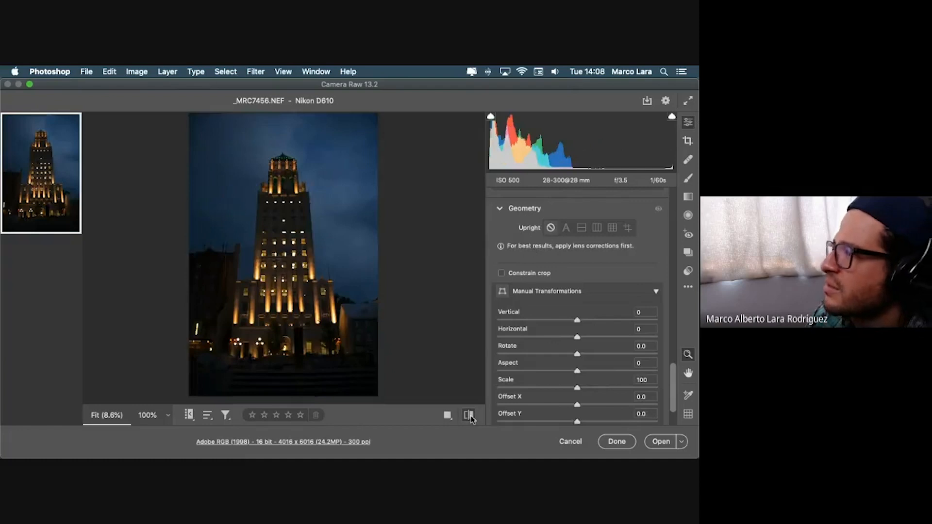
left_click(470, 416)
left_click(470, 416)
left_click(470, 416)
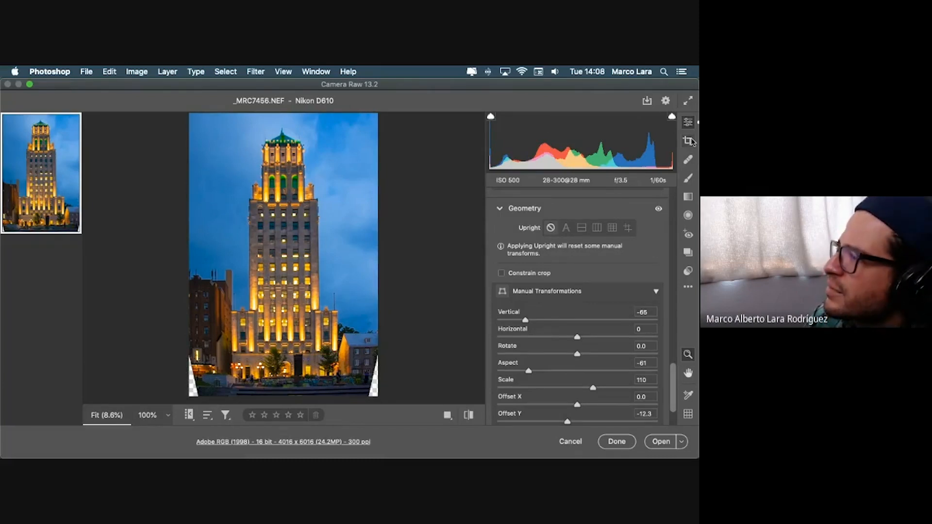
Crop both sides of the tower photo evenly to 3566 x 6016 to remove the empty corners, and fit it in view
left_click(688, 141)
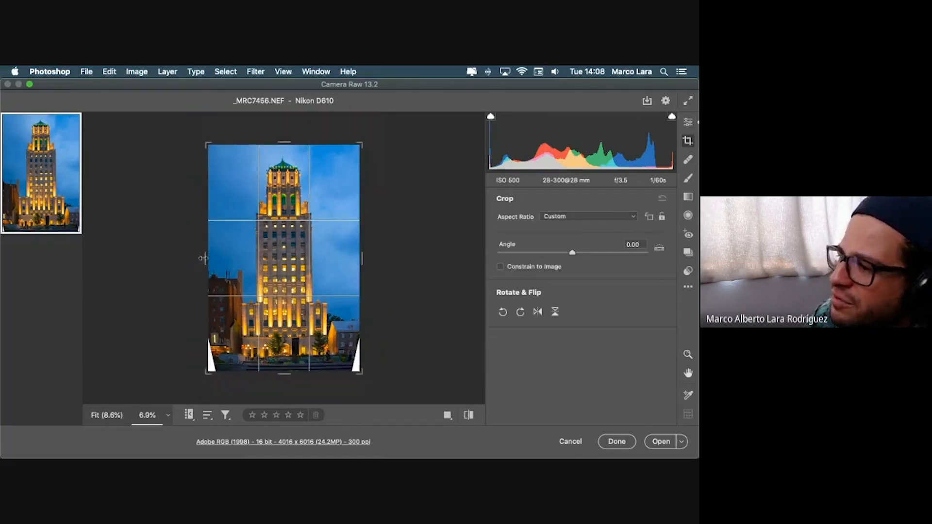
left_click_drag(199, 260, 209, 259)
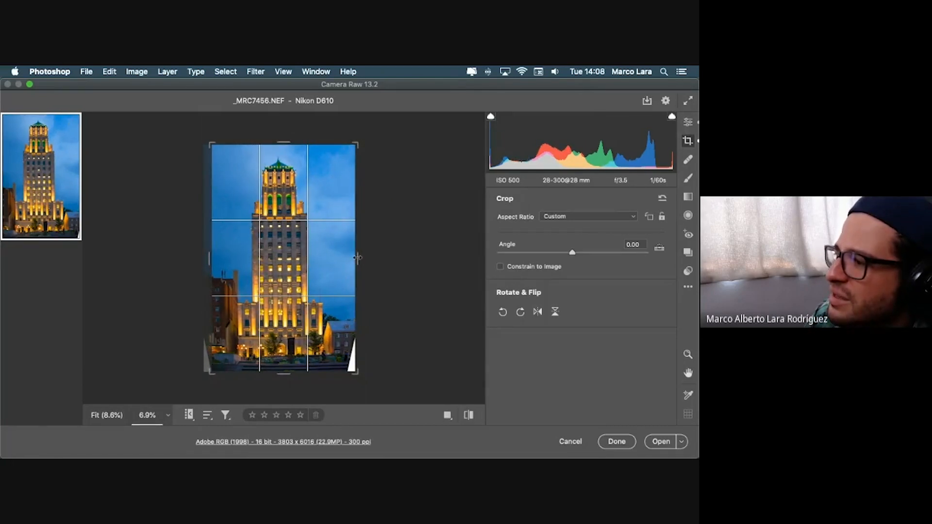
left_click_drag(354, 257, 347, 257)
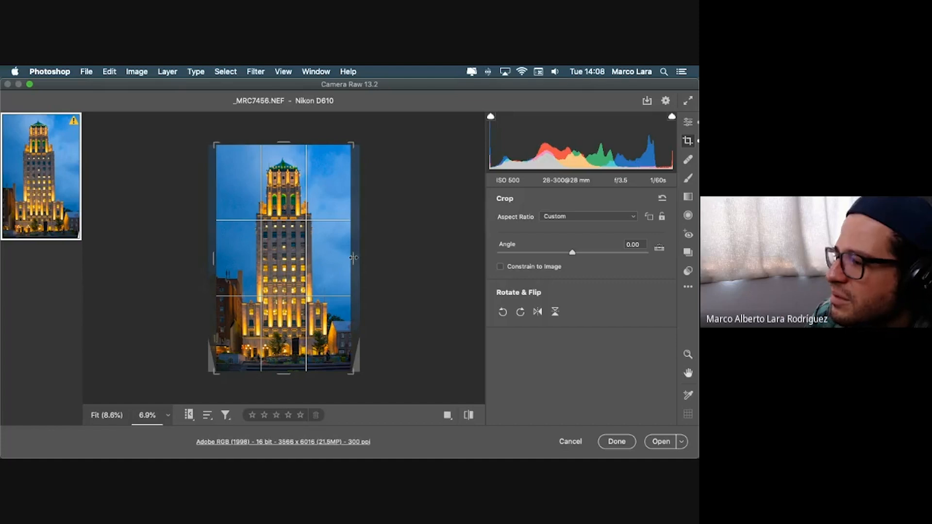
key("Return")
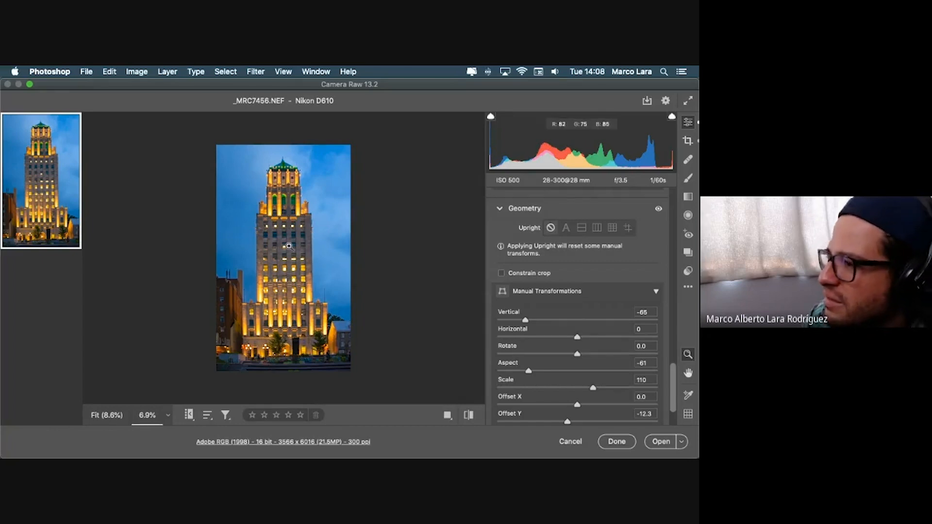
left_click(289, 246)
left_click(290, 265)
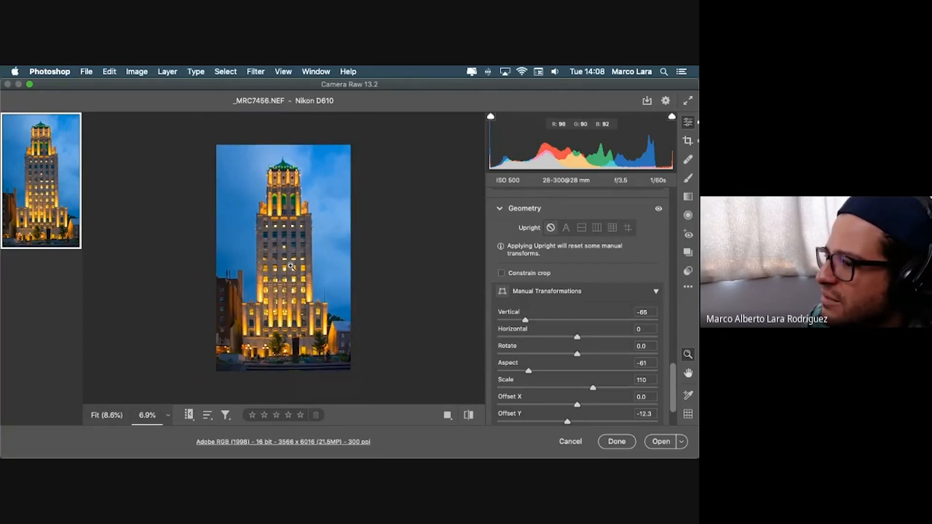
left_click(290, 265)
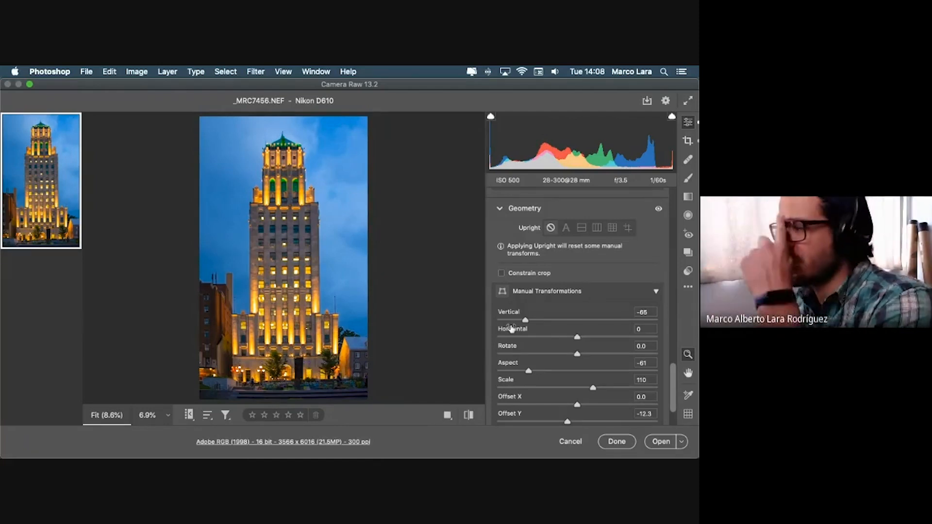
Collapse the expanded Geometry, Optics and Basic adjustment sections
left_click(499, 211)
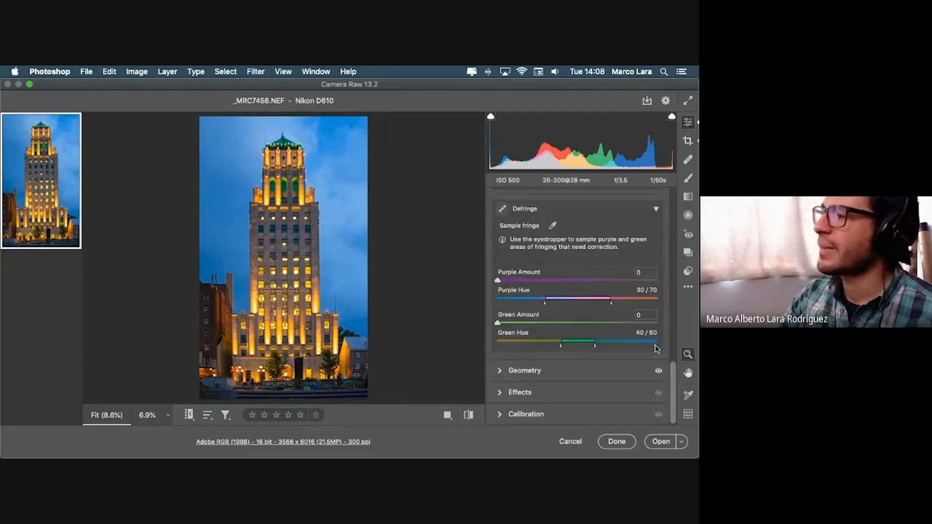
scroll(542, 265, "up", 3)
scroll(542, 265, "up", 5)
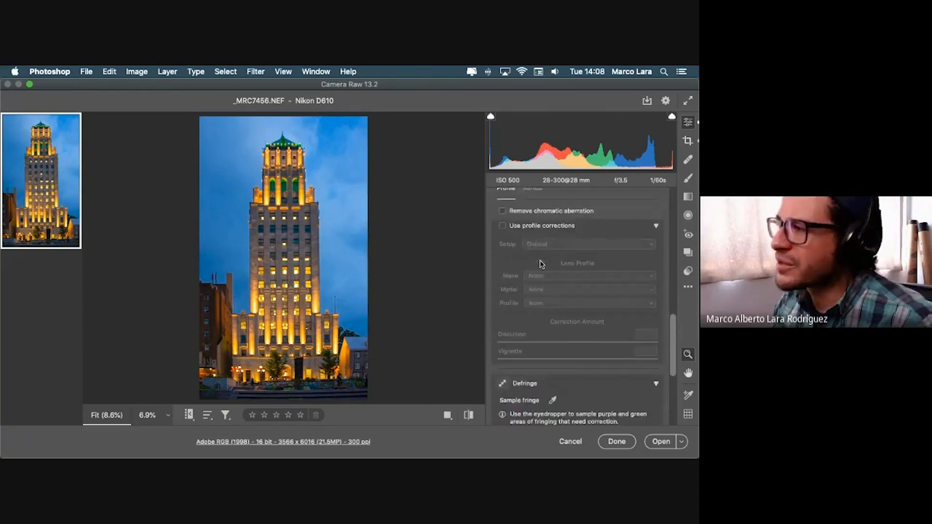
left_click(500, 210)
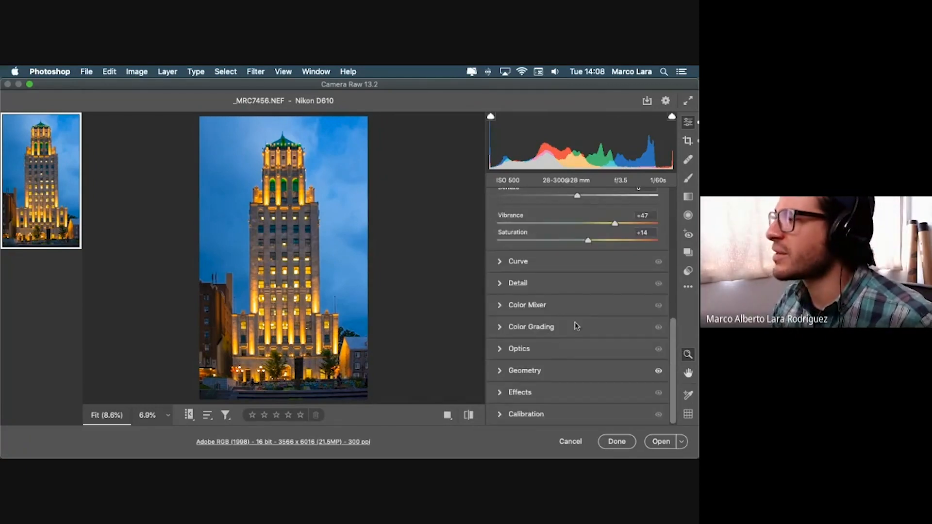
scroll(628, 254, "up", 8)
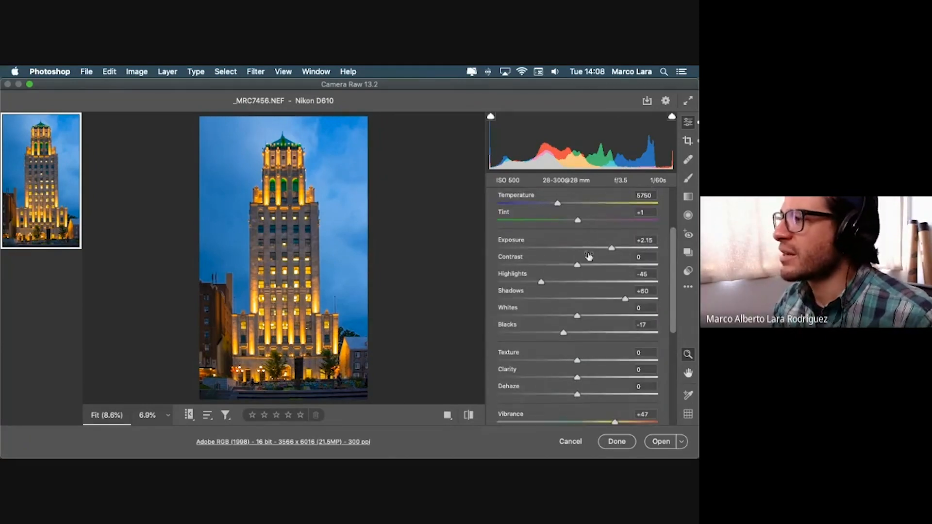
scroll(590, 255, "up", 3)
left_click(501, 228)
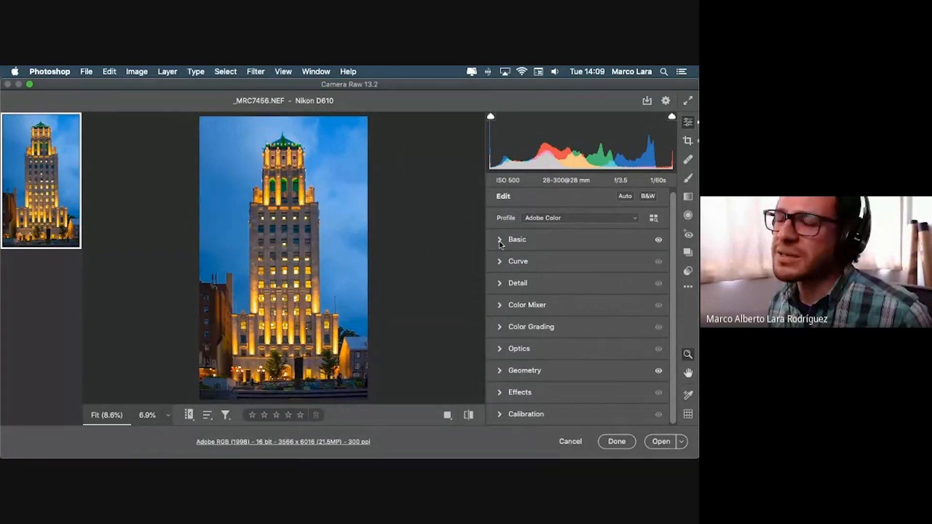
Examine the Basic adjustments and the Curve settings of the tower photo, collapsing each section again
left_click(499, 241)
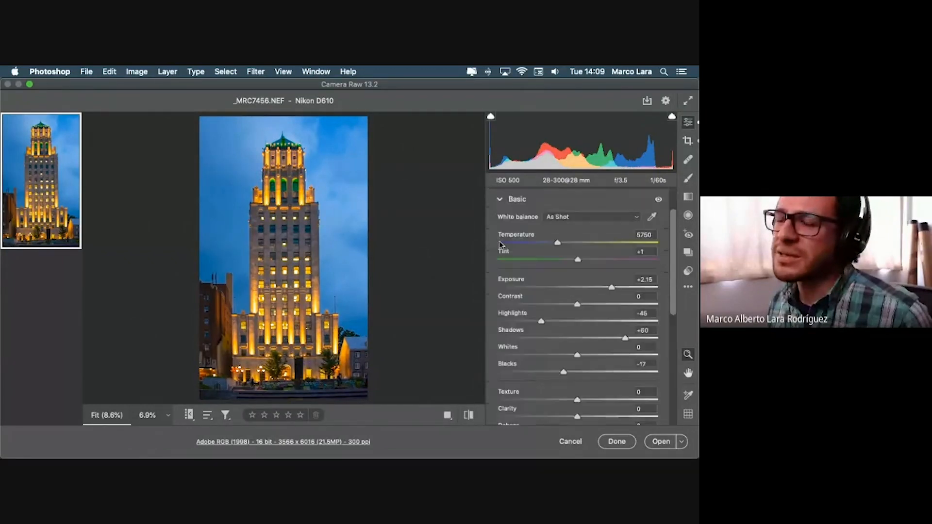
scroll(529, 290, "down", 5)
scroll(529, 290, "up", 4)
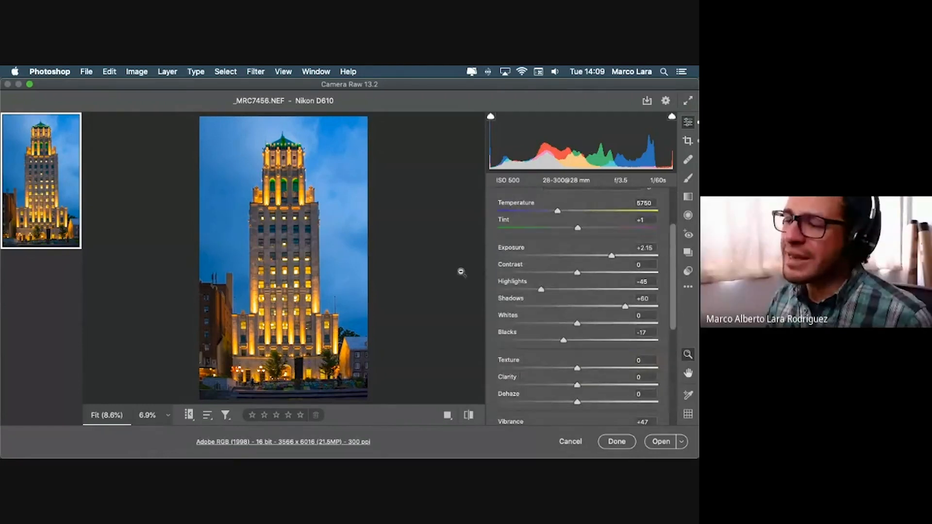
scroll(675, 252, "up", 3)
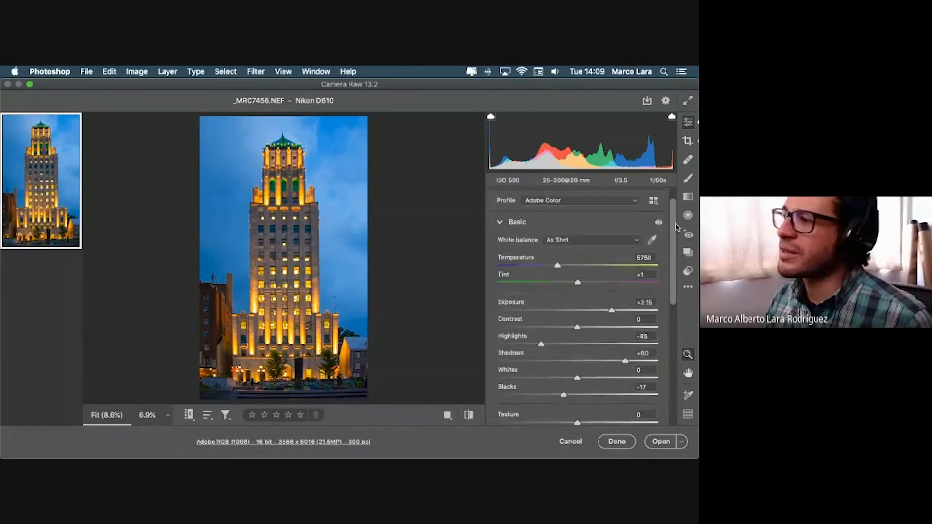
left_click(499, 242)
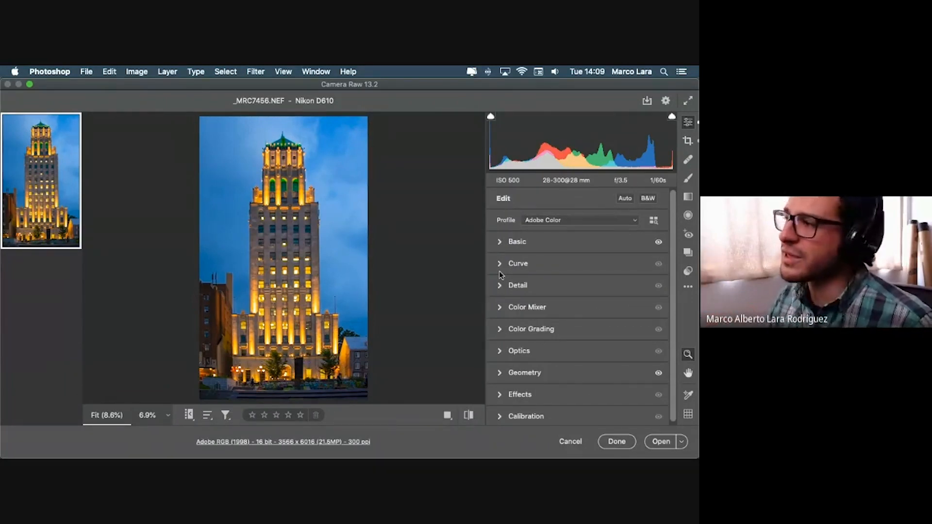
left_click(500, 264)
scroll(674, 266, "down", 2)
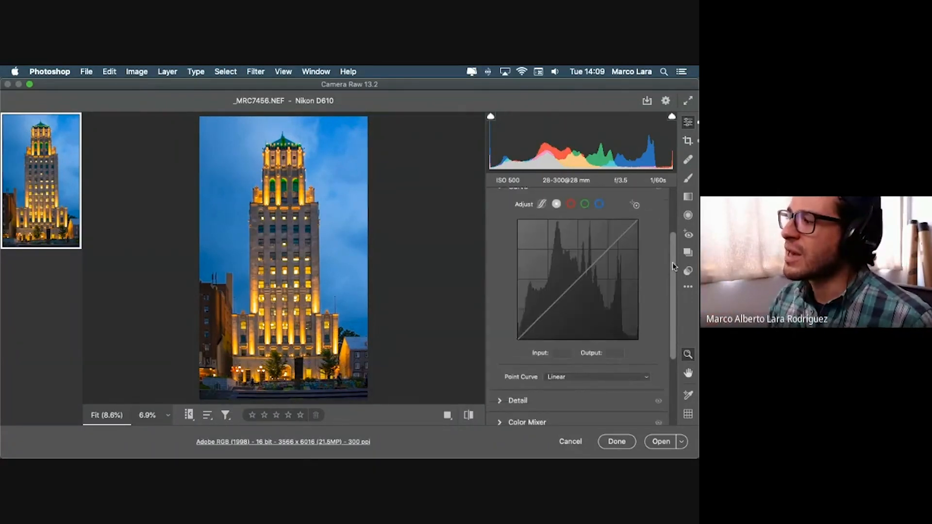
scroll(673, 266, "down", 2)
scroll(673, 266, "up", 4)
left_click(499, 264)
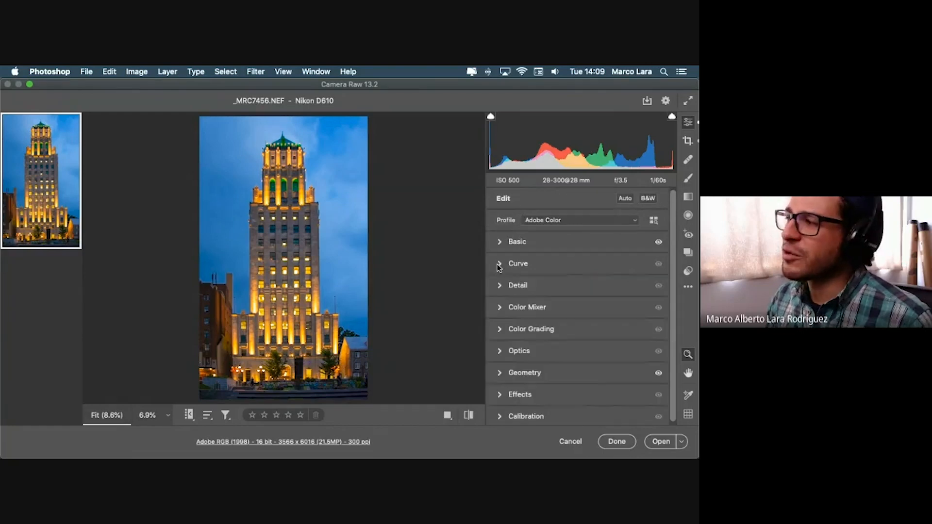
scroll(672, 237, "down", 1)
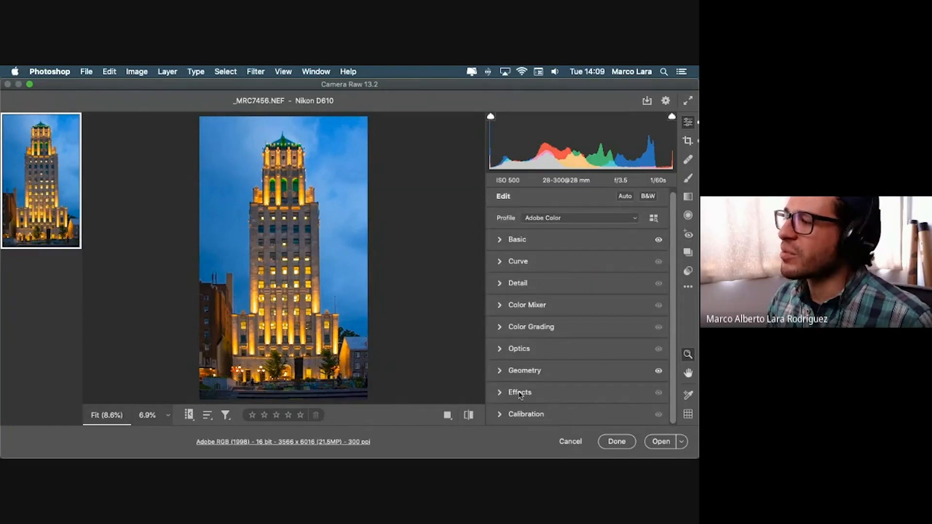
Reset the Vertical, Aspect, Scale and Offset Y transformations of the tower photo to their defaults
left_click(499, 371)
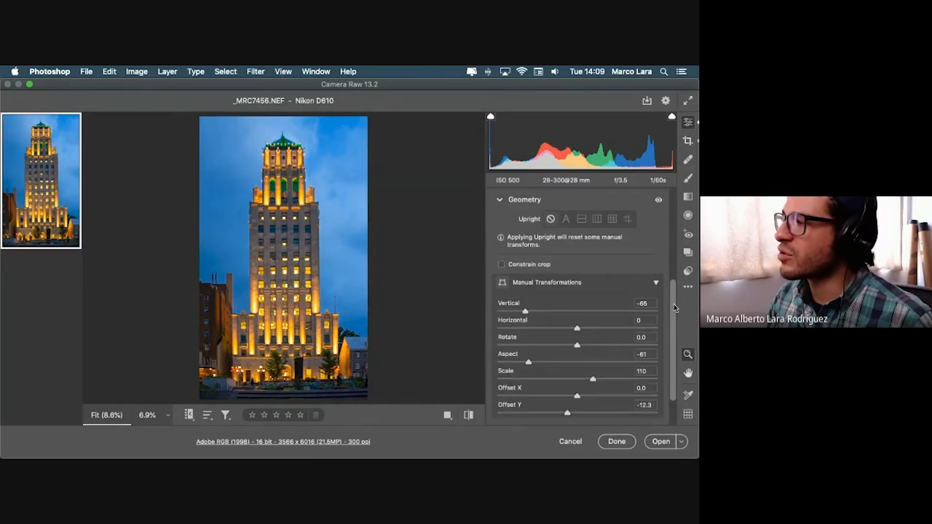
scroll(675, 307, "down", 2)
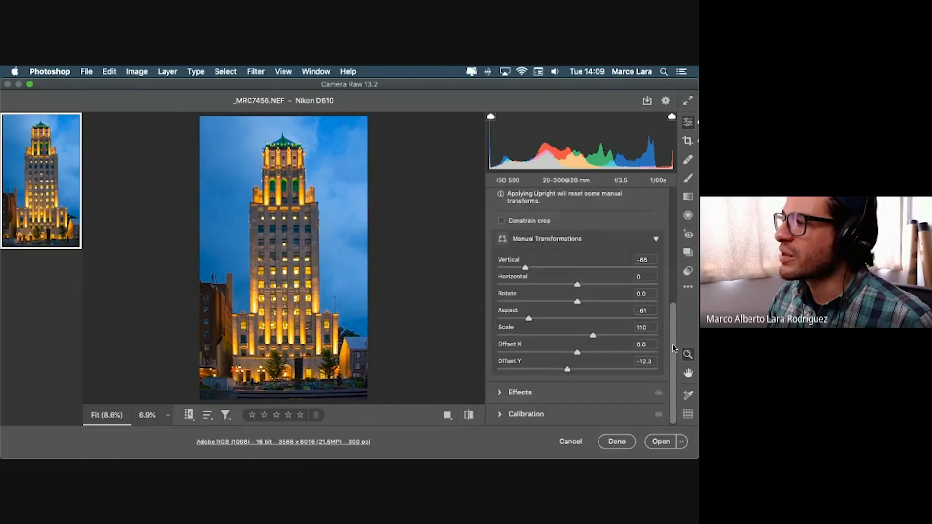
double_click(525, 268)
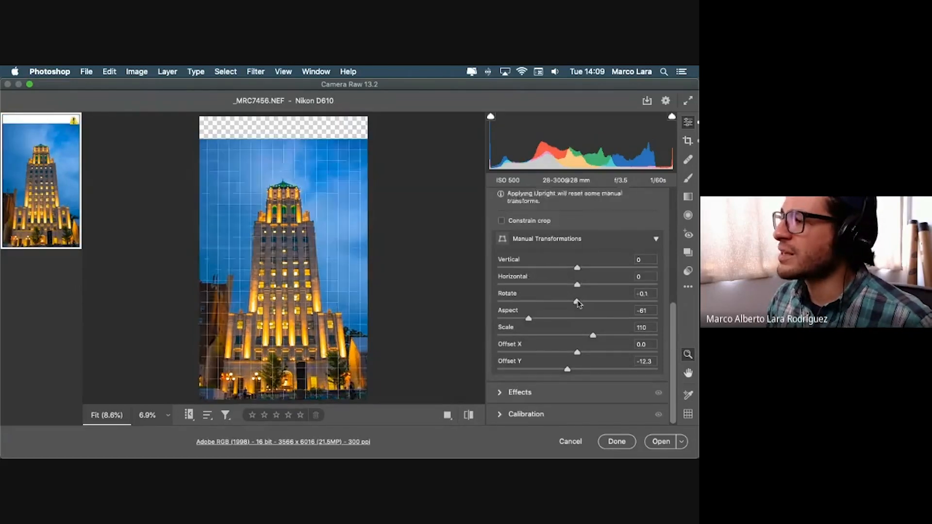
double_click(527, 319)
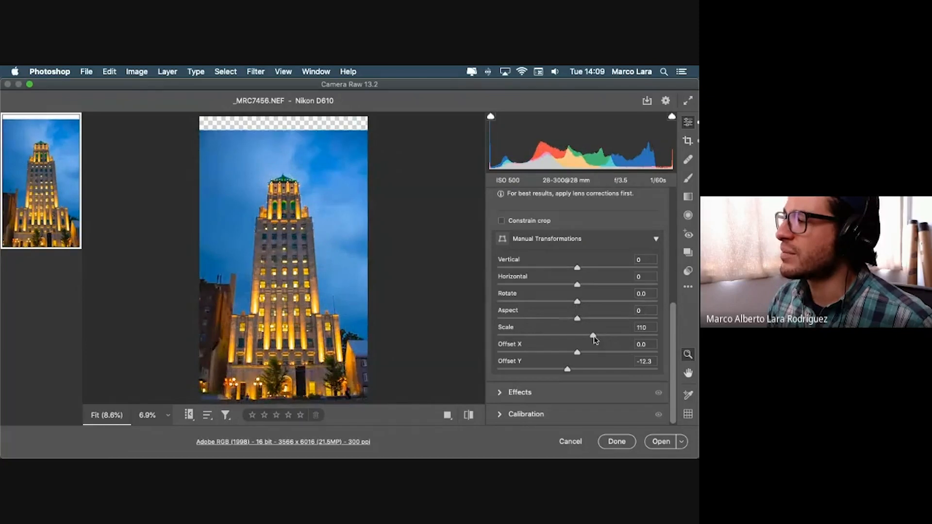
double_click(593, 336)
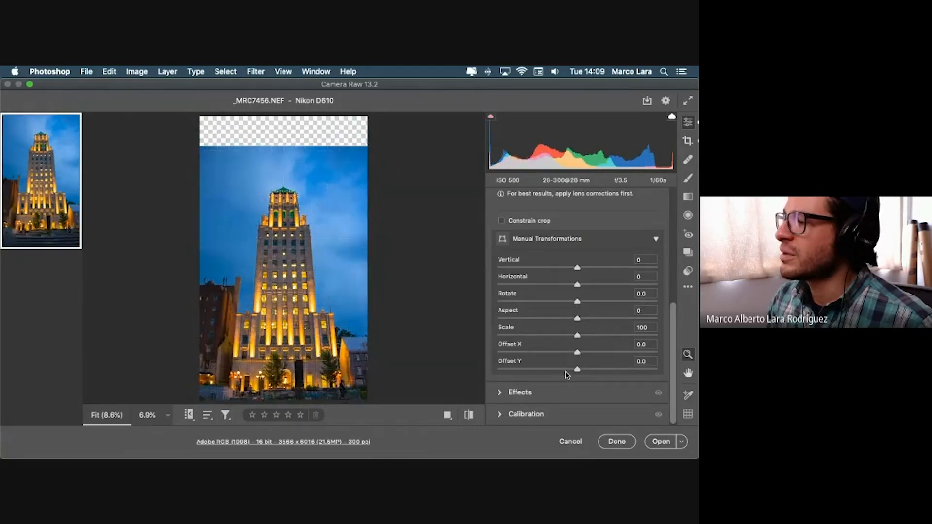
double_click(567, 369)
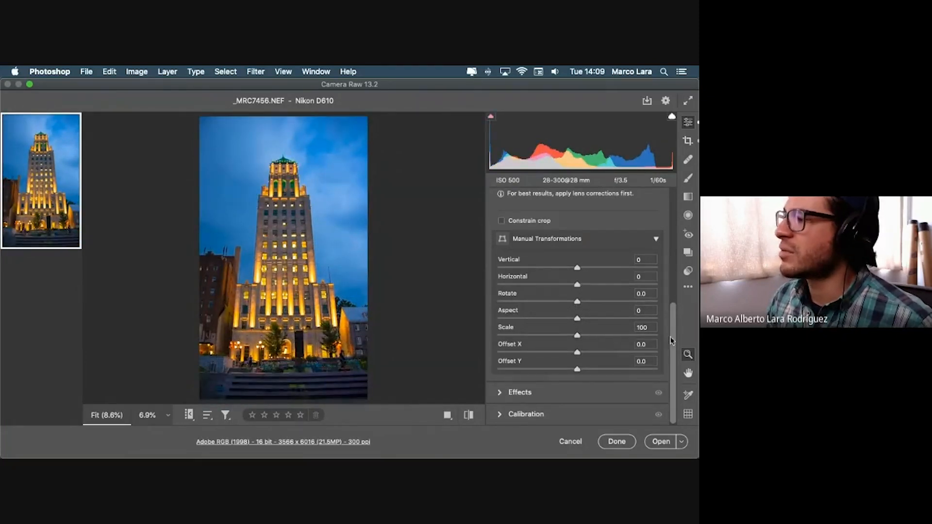
Accept the raw adjustments of the tower photo and close it without opening it as an image
scroll(673, 338, "up", 1)
left_click_drag(673, 338, 672, 228)
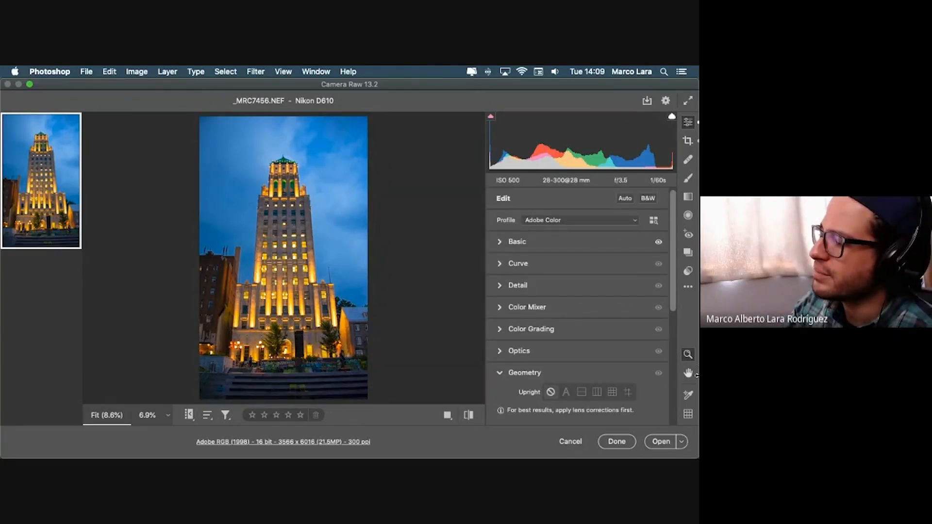
left_click(612, 441)
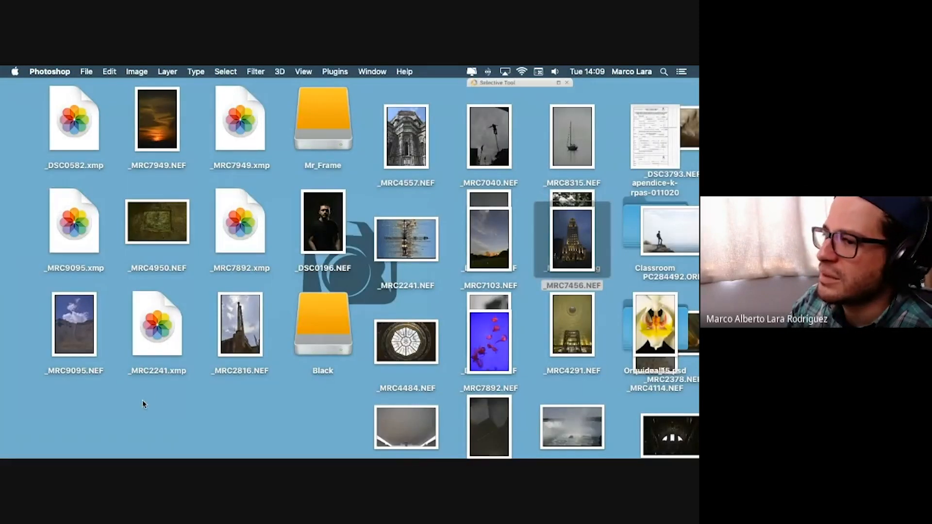